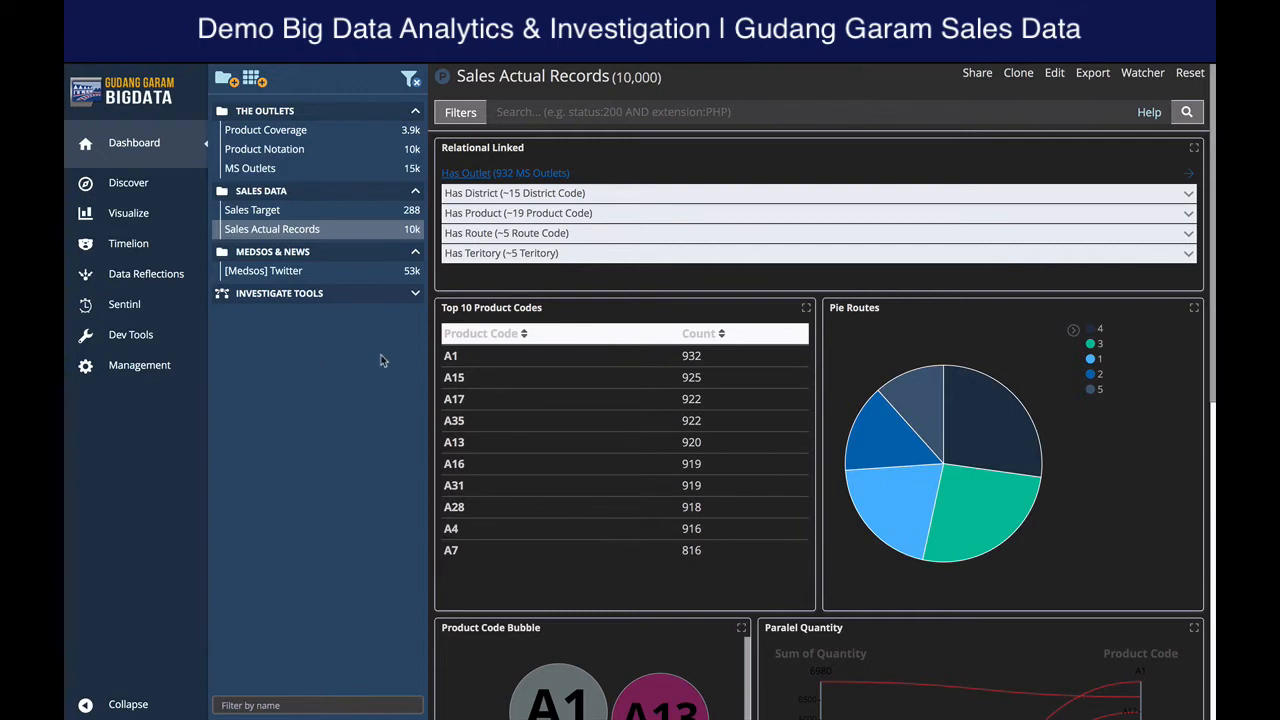
Open the Product Coverage TMC Week search in Discover and inspect its first record as a table and as JSON
{"action": "left_click", "coordinate": [112, 192]}
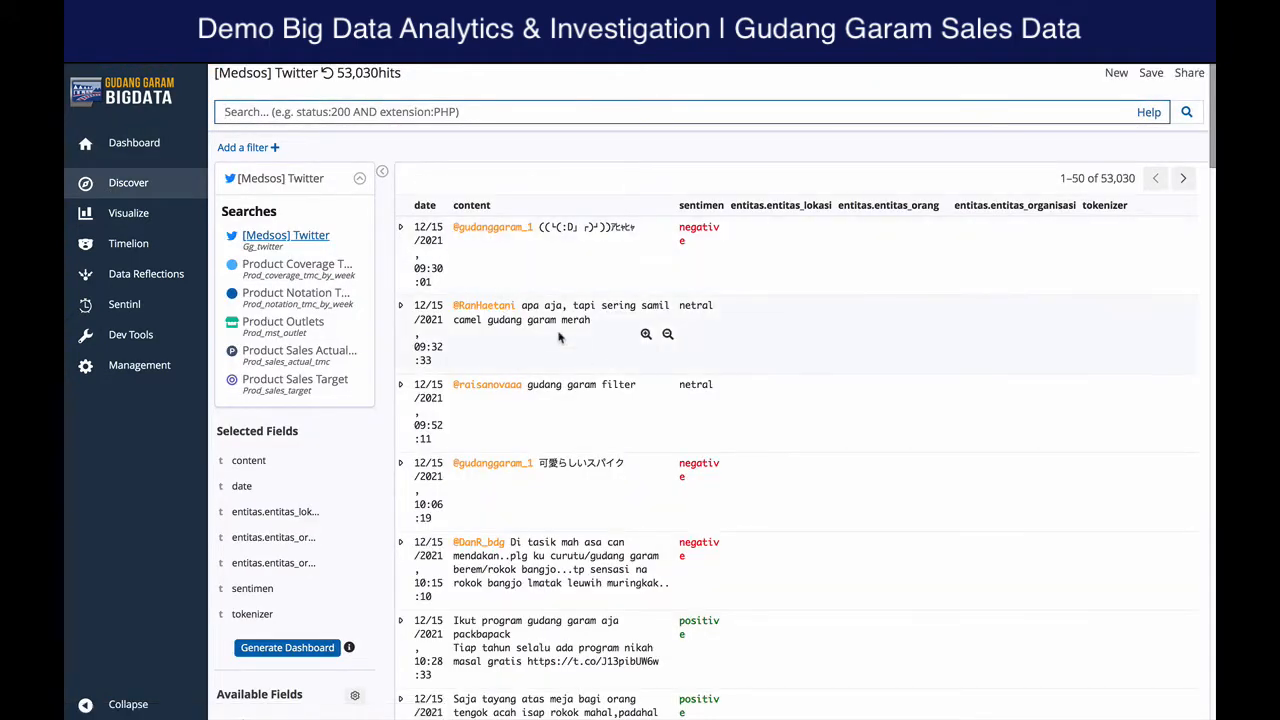
{"action": "left_click", "coordinate": [283, 266]}
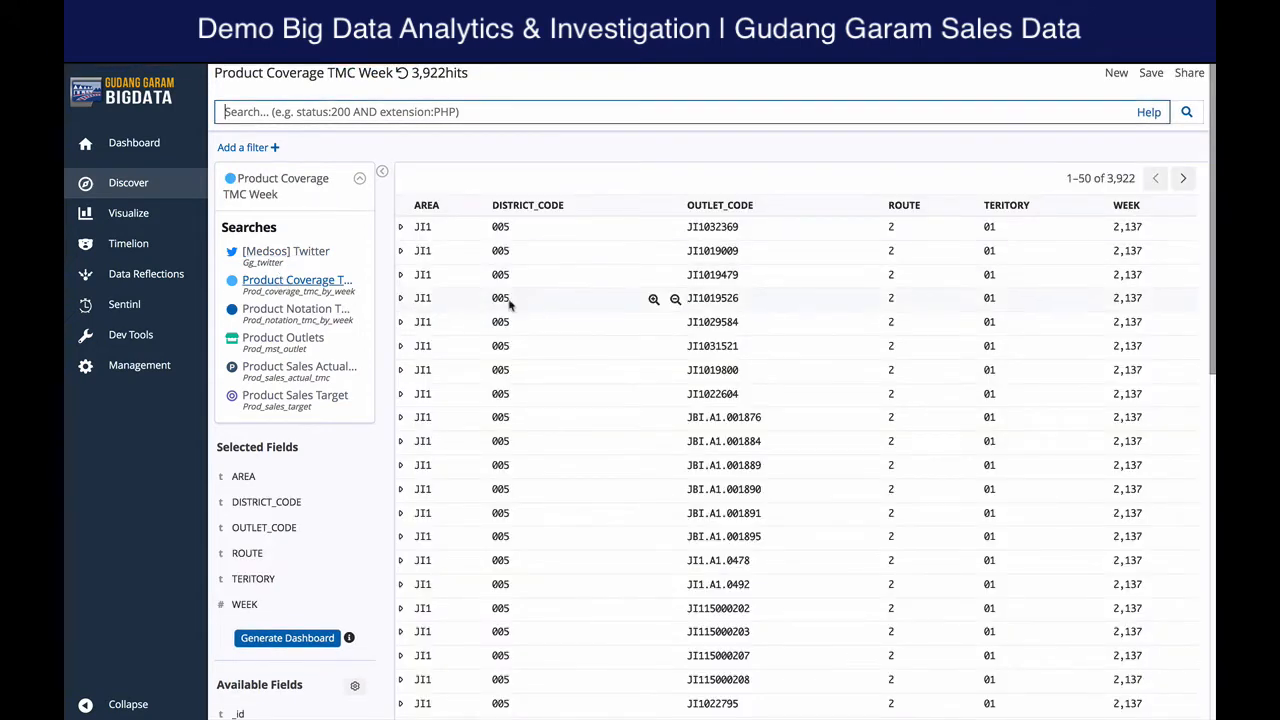
{"action": "left_click", "coordinate": [403, 228]}
{"action": "left_click", "coordinate": [400, 228]}
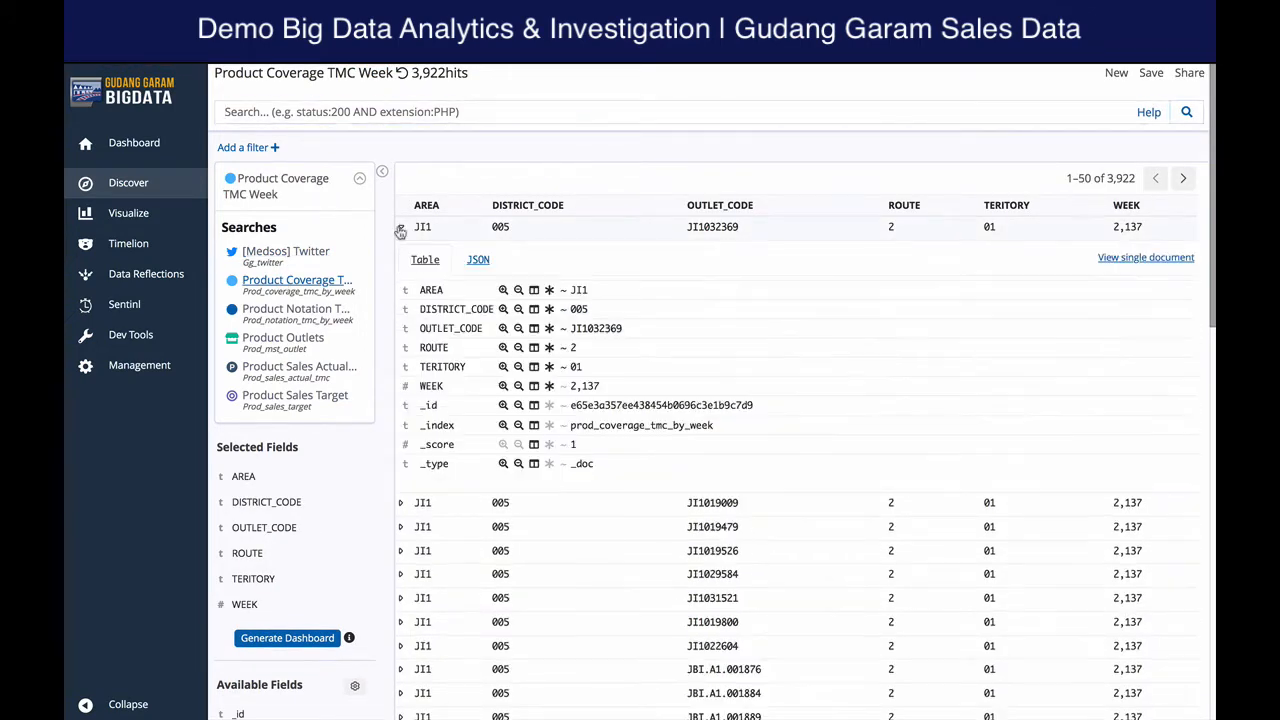
{"action": "left_click", "coordinate": [478, 259]}
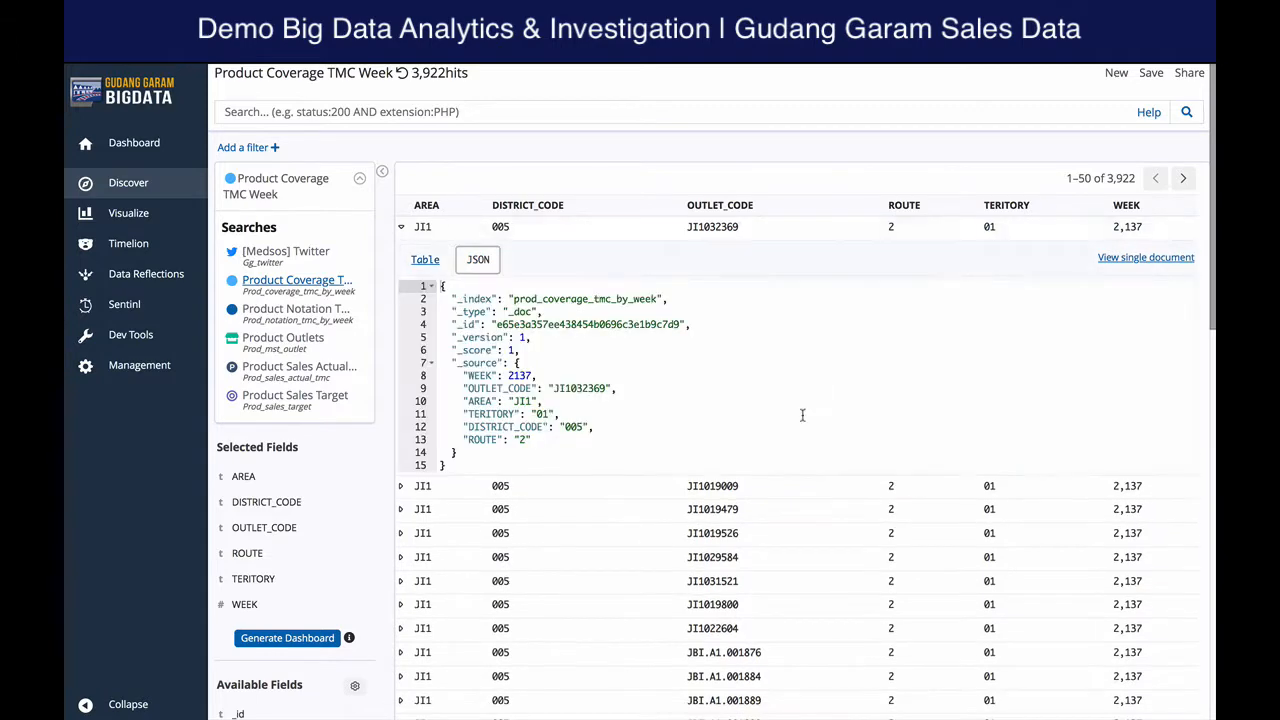
View the first Product Coverage record as a single document, in both its JSON and table forms
{"action": "left_click", "coordinate": [1186, 258]}
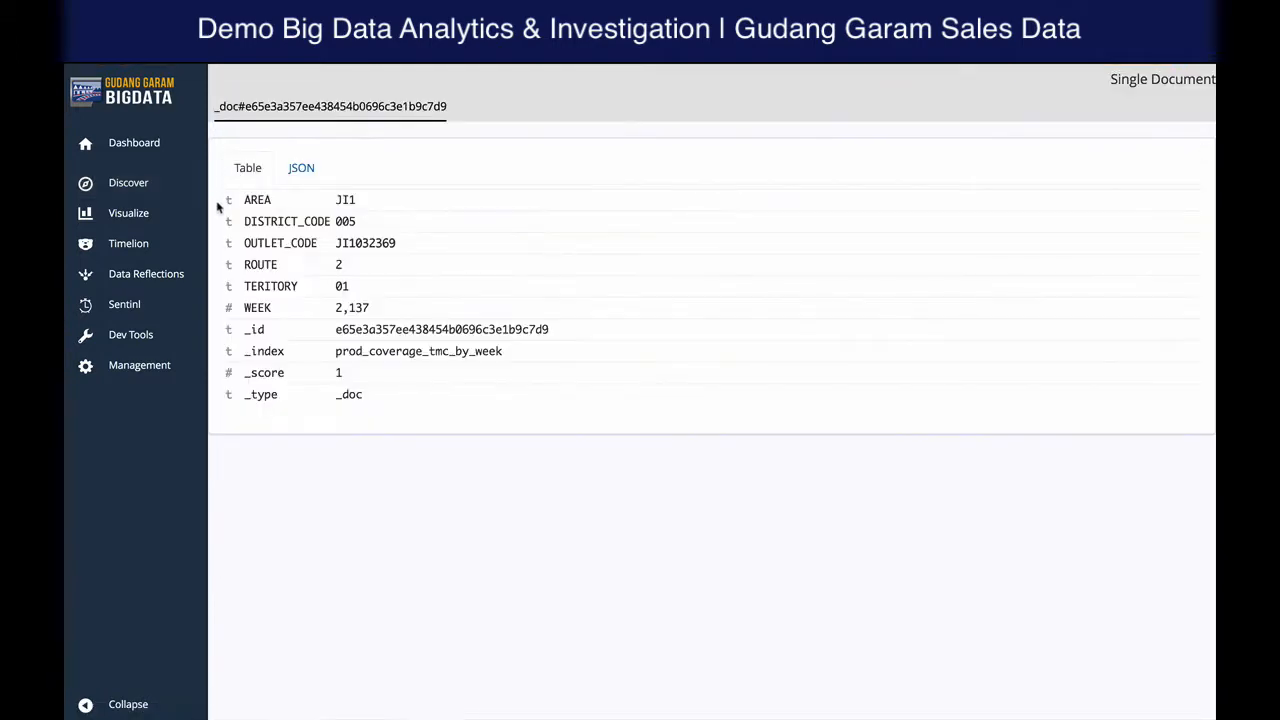
{"action": "left_click", "coordinate": [301, 168]}
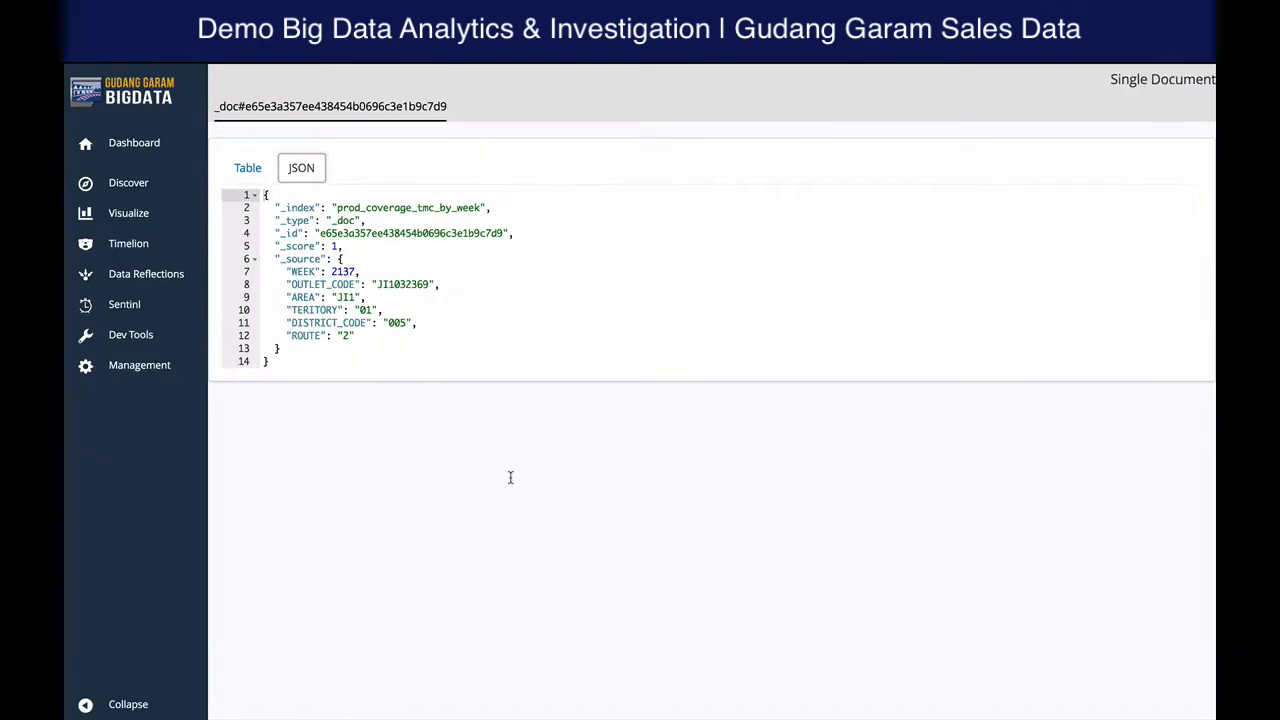
{"action": "left_click", "coordinate": [228, 179]}
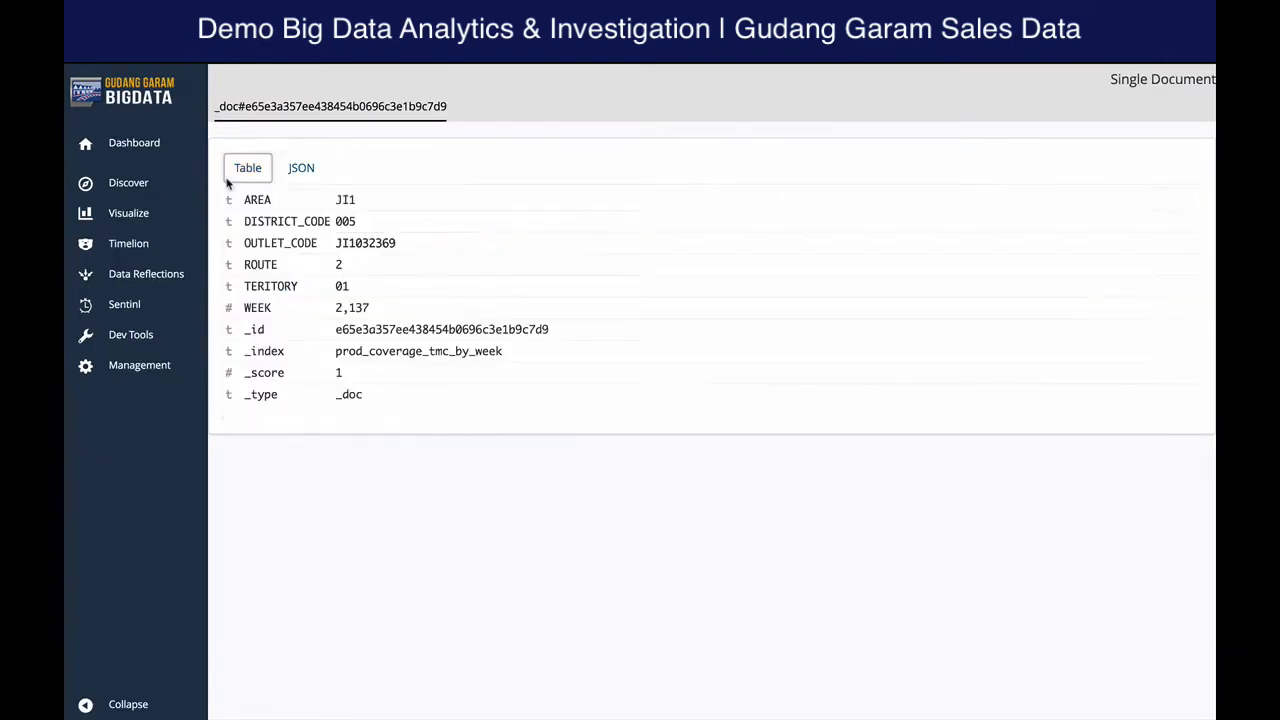
Return to Discover and browse the Product Sales Target, Product Notation and Product Outlets record searches
{"action": "left_click", "coordinate": [124, 198]}
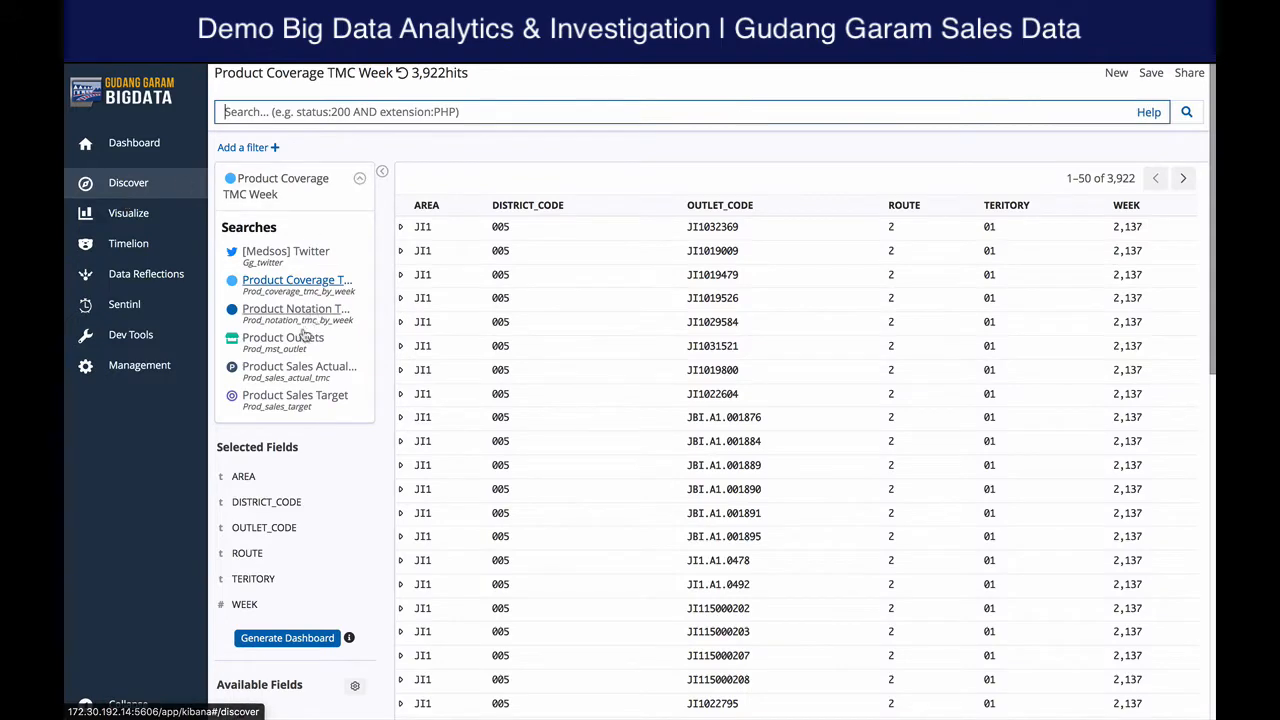
{"action": "left_click", "coordinate": [292, 400]}
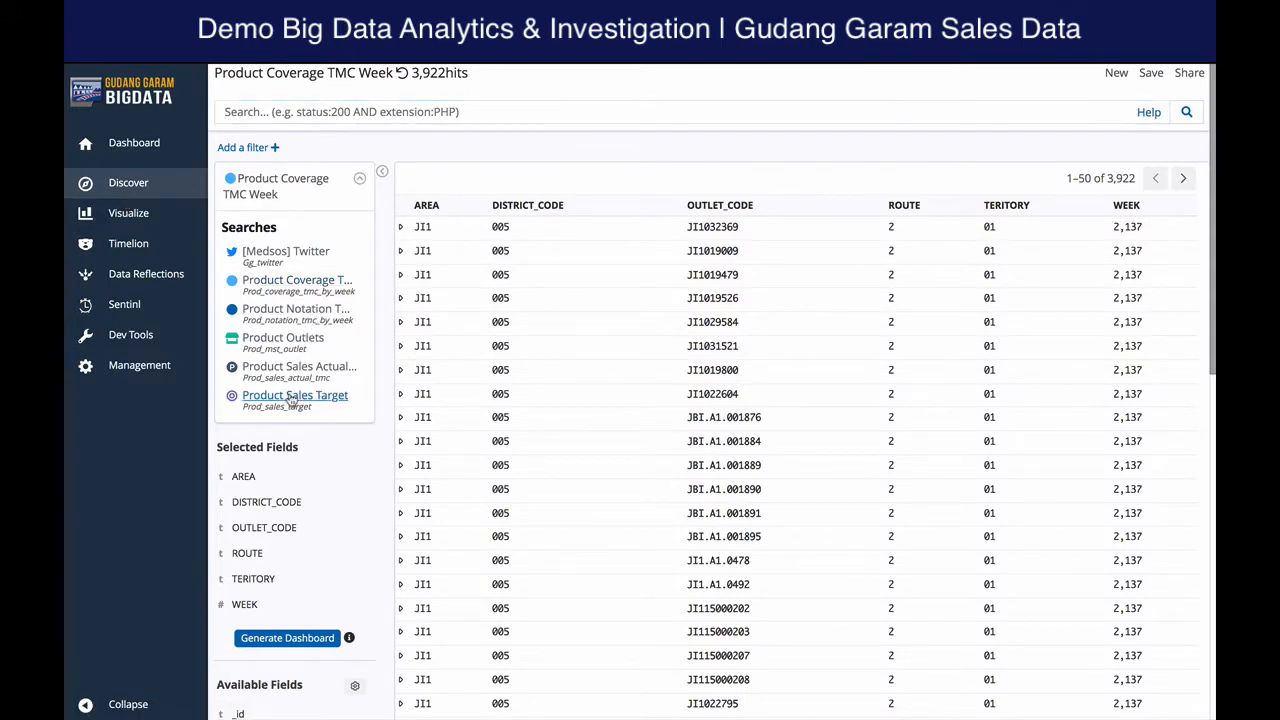
{"action": "left_click", "coordinate": [292, 397]}
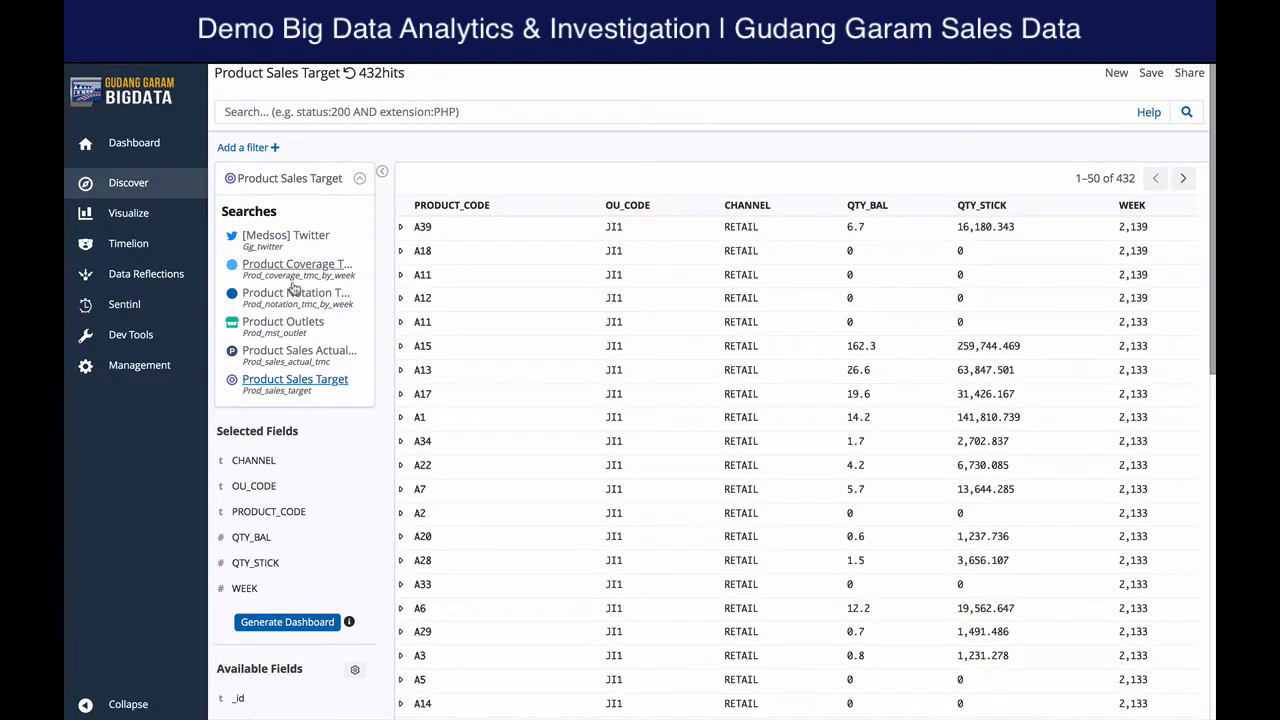
{"action": "left_click", "coordinate": [294, 292]}
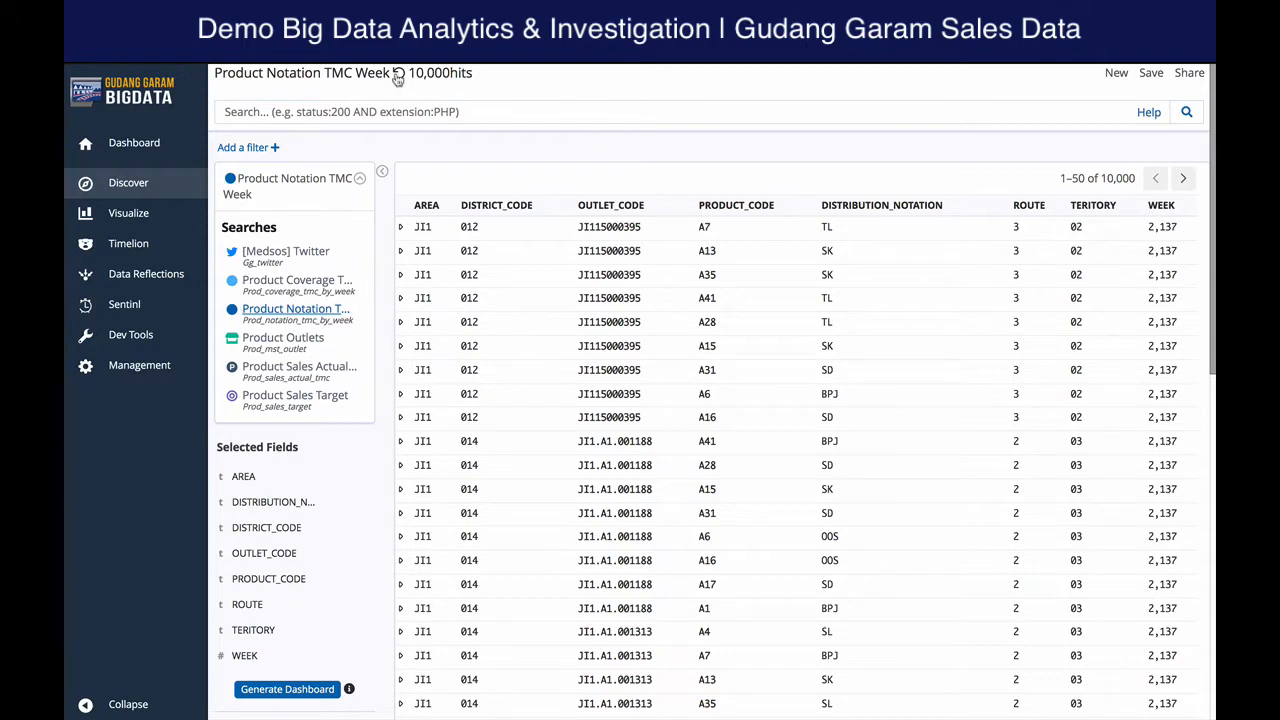
{"action": "left_click", "coordinate": [283, 337]}
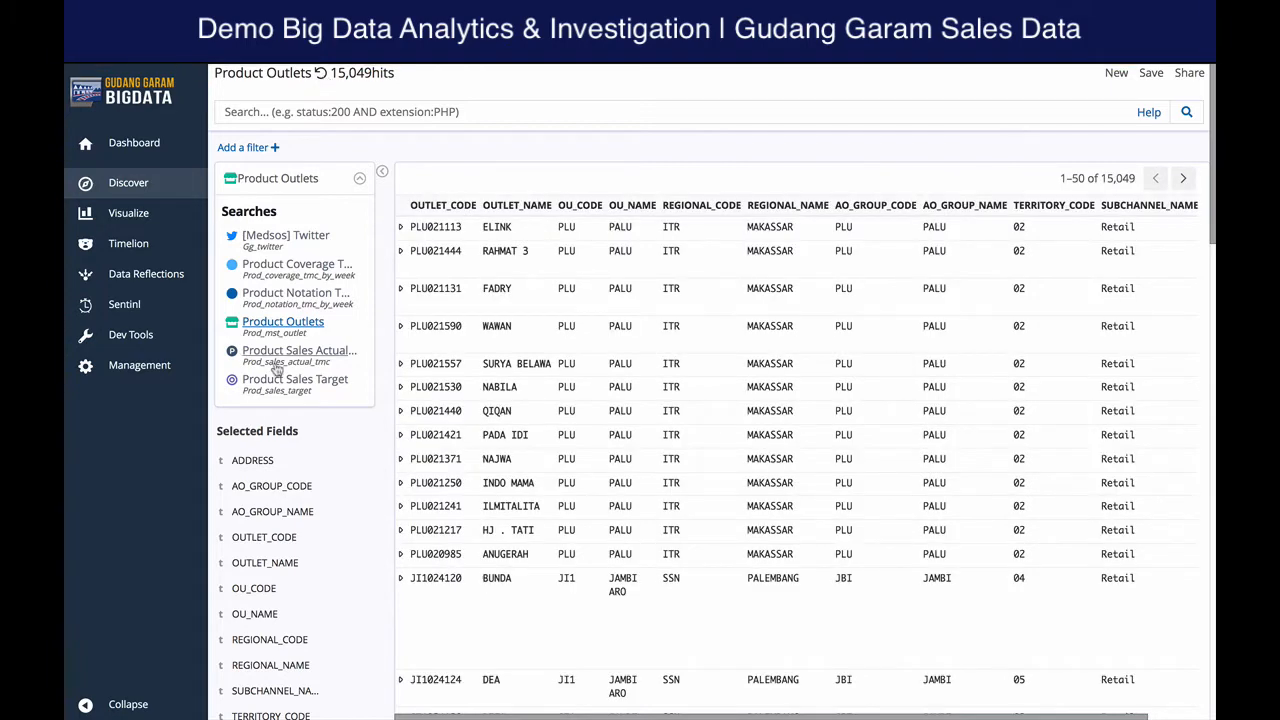
Open the data model management and examine the field list of the Product Coverage TMC Week search
{"action": "left_click", "coordinate": [141, 378]}
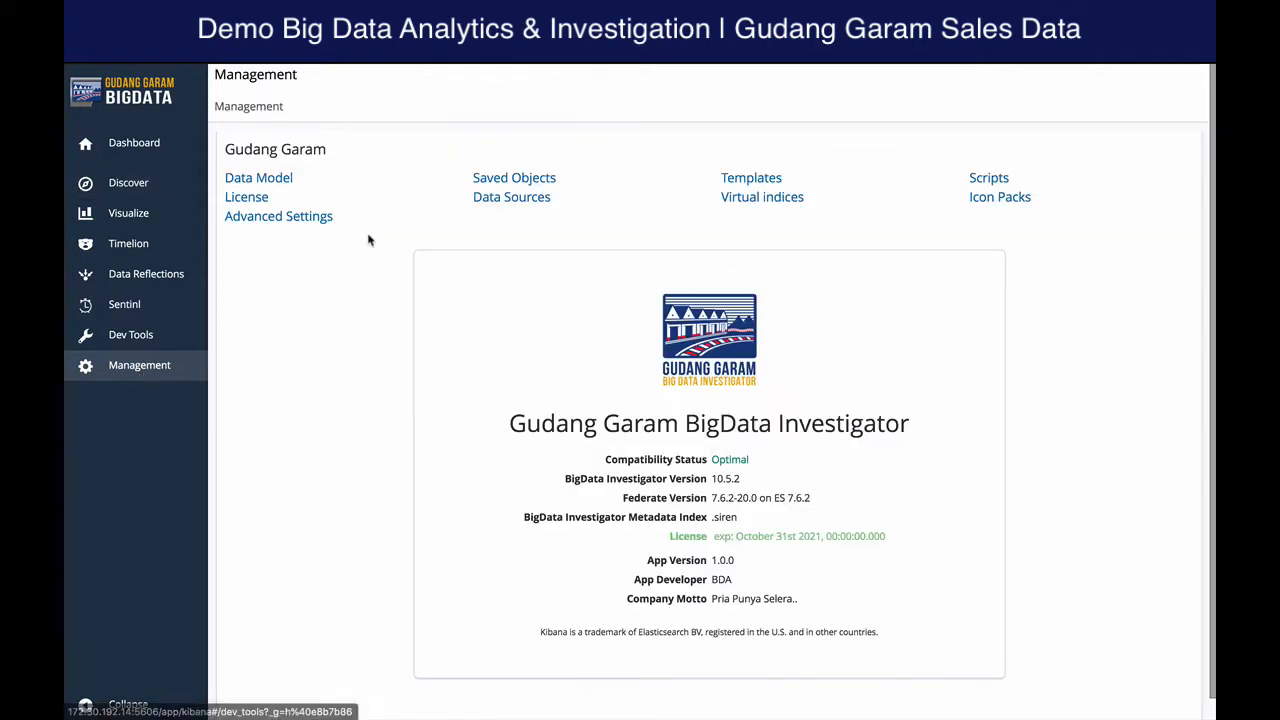
{"action": "left_click", "coordinate": [262, 178]}
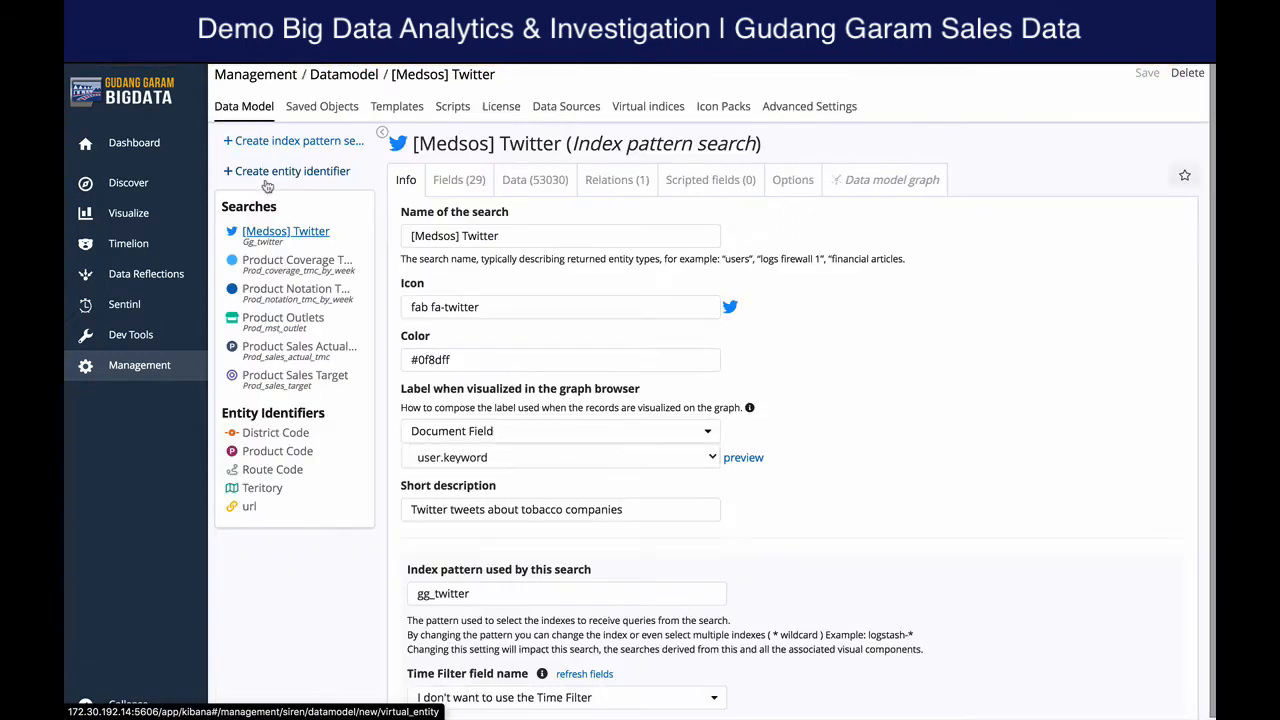
{"action": "left_click", "coordinate": [330, 262]}
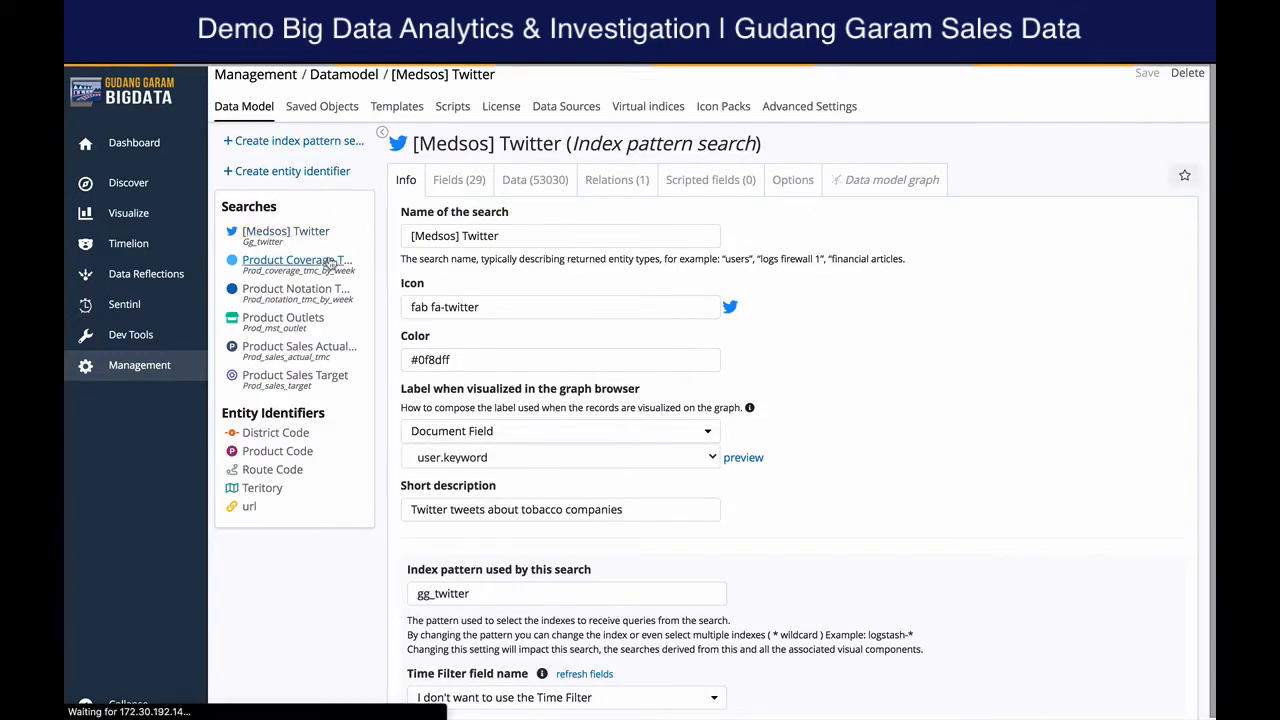
{"action": "left_click", "coordinate": [460, 181]}
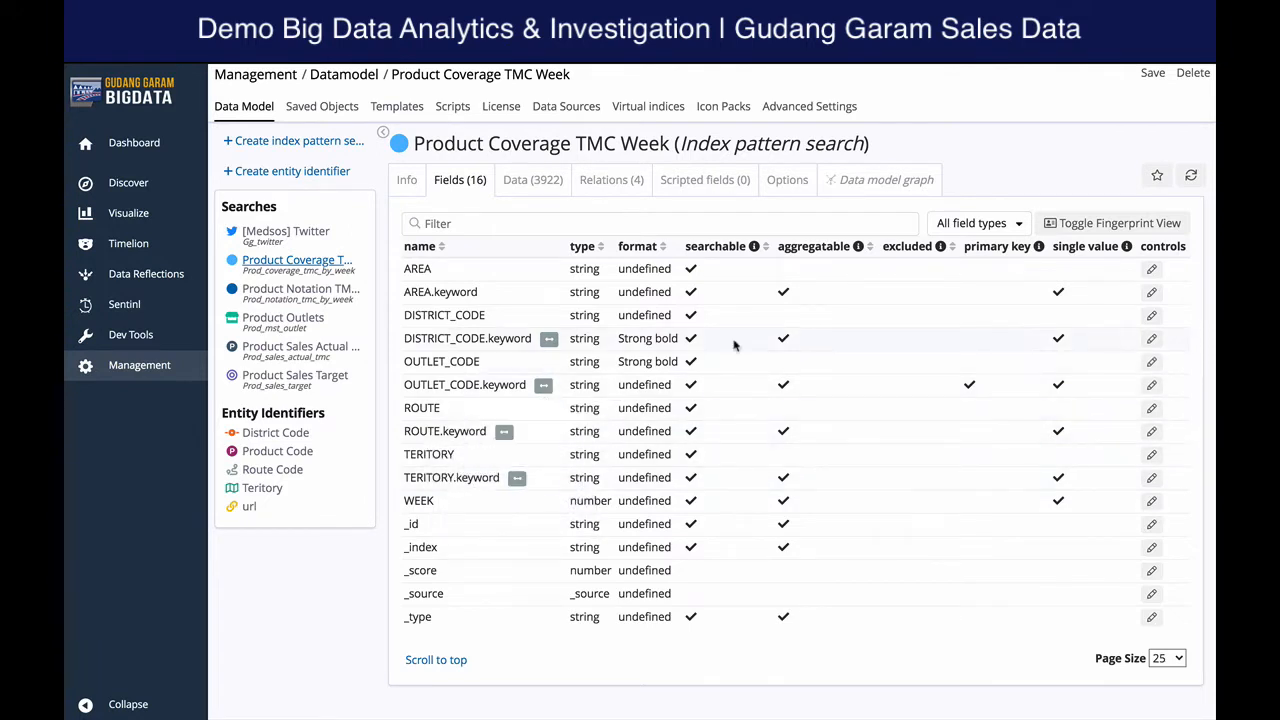
Review the relations of Product Coverage TMC Week and page through five matching samples of its outlet relation to Product Outlets
{"action": "left_click", "coordinate": [604, 186]}
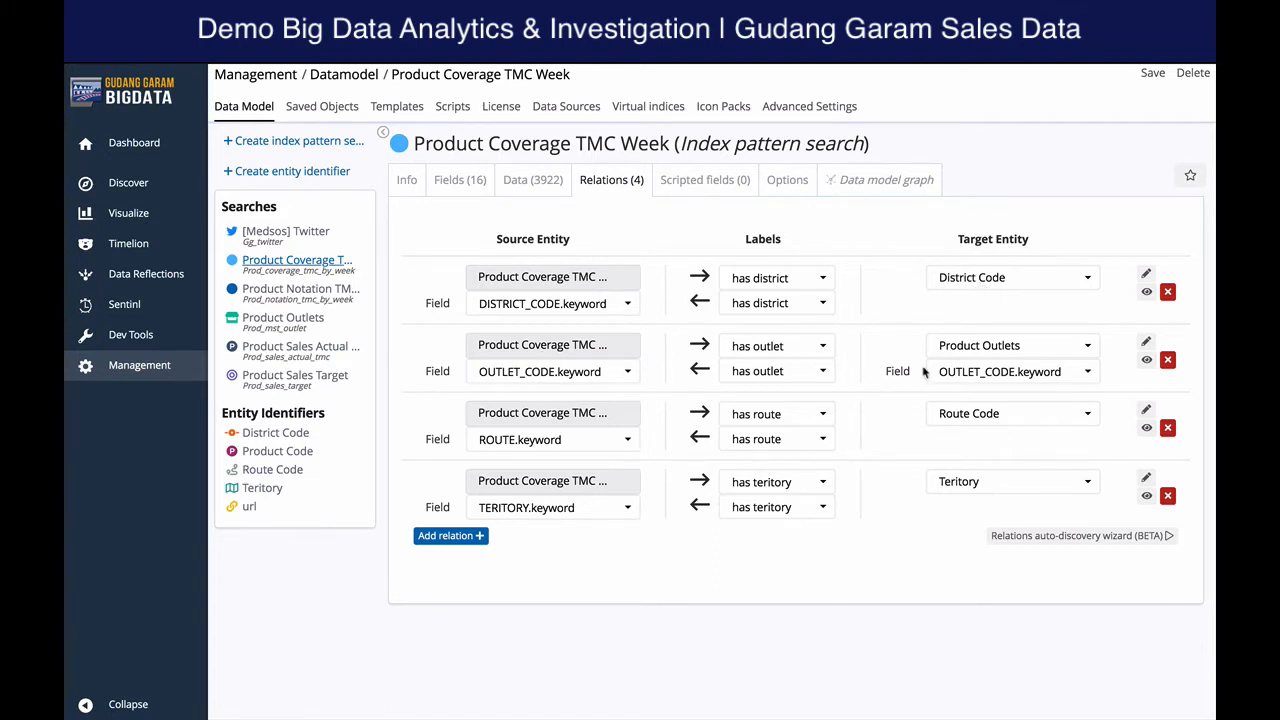
{"action": "left_click", "coordinate": [1146, 359]}
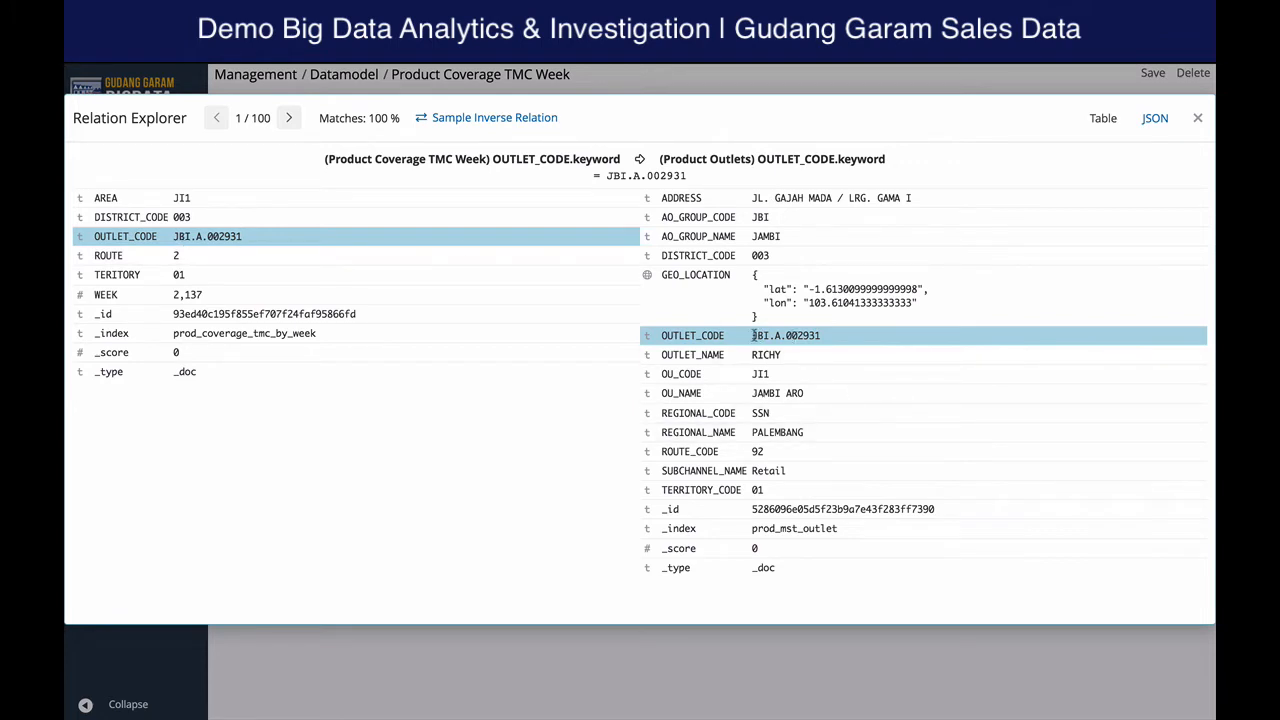
{"action": "left_click", "coordinate": [286, 119]}
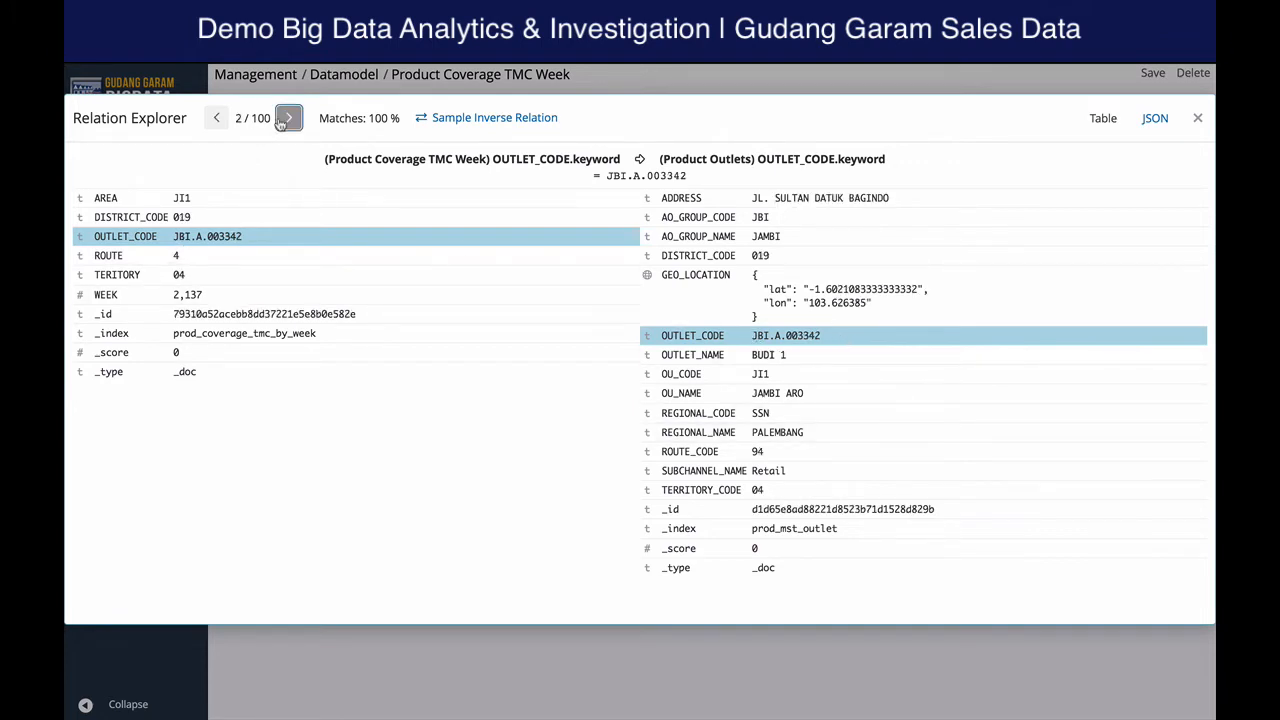
{"action": "left_click", "coordinate": [284, 120]}
{"action": "left_click", "coordinate": [284, 119]}
{"action": "left_click", "coordinate": [284, 119]}
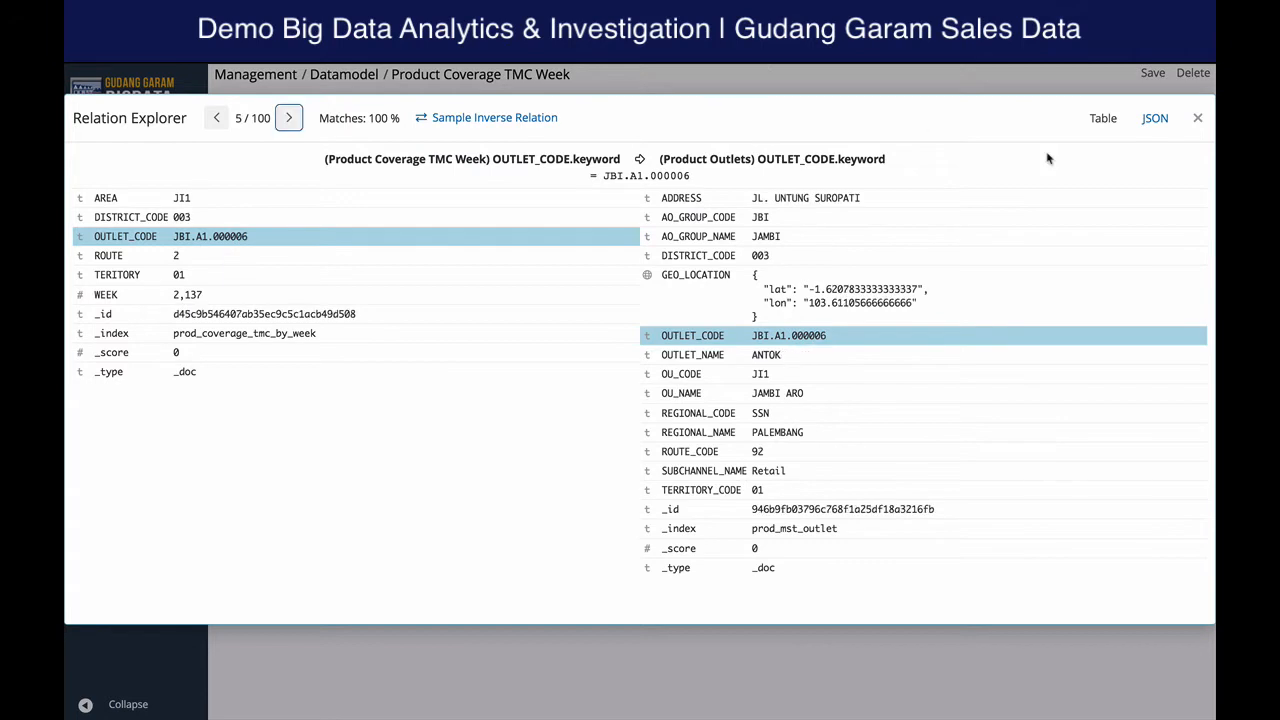
{"action": "left_click", "coordinate": [1196, 119]}
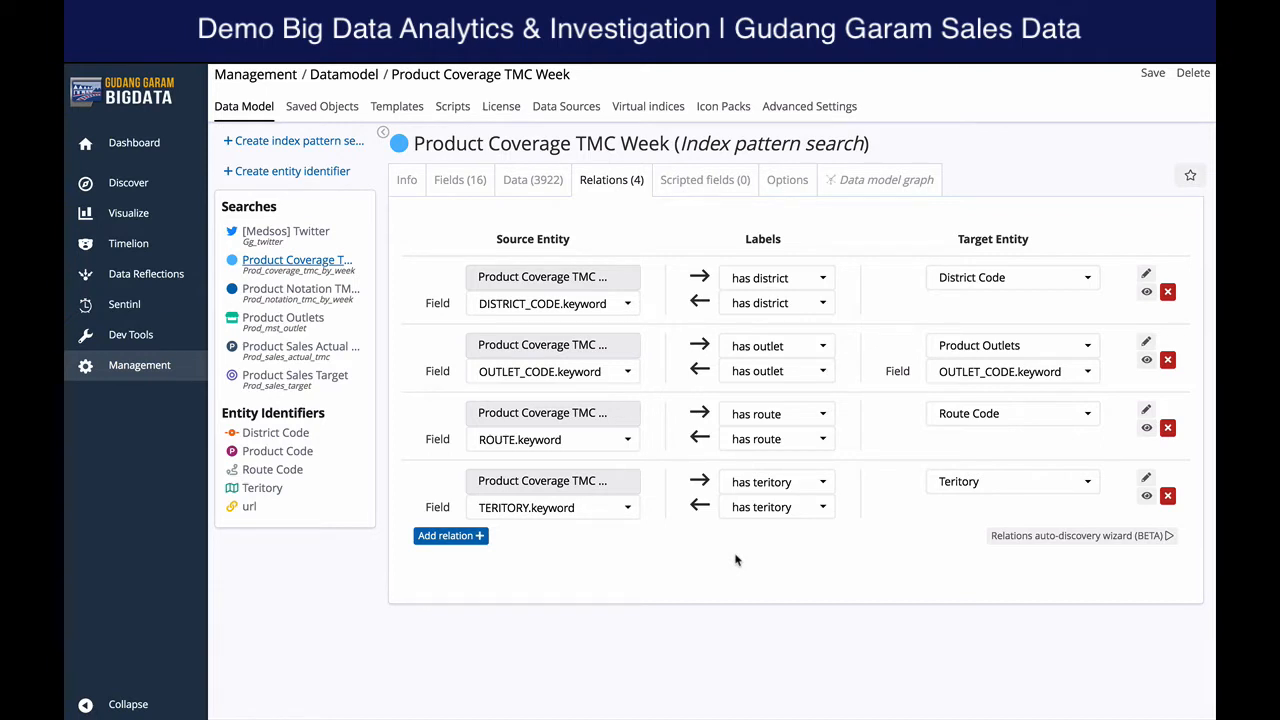
Display the data model graph with every entity and relation highlighted, and collapse both side lists to give it more room
{"action": "left_click", "coordinate": [882, 190]}
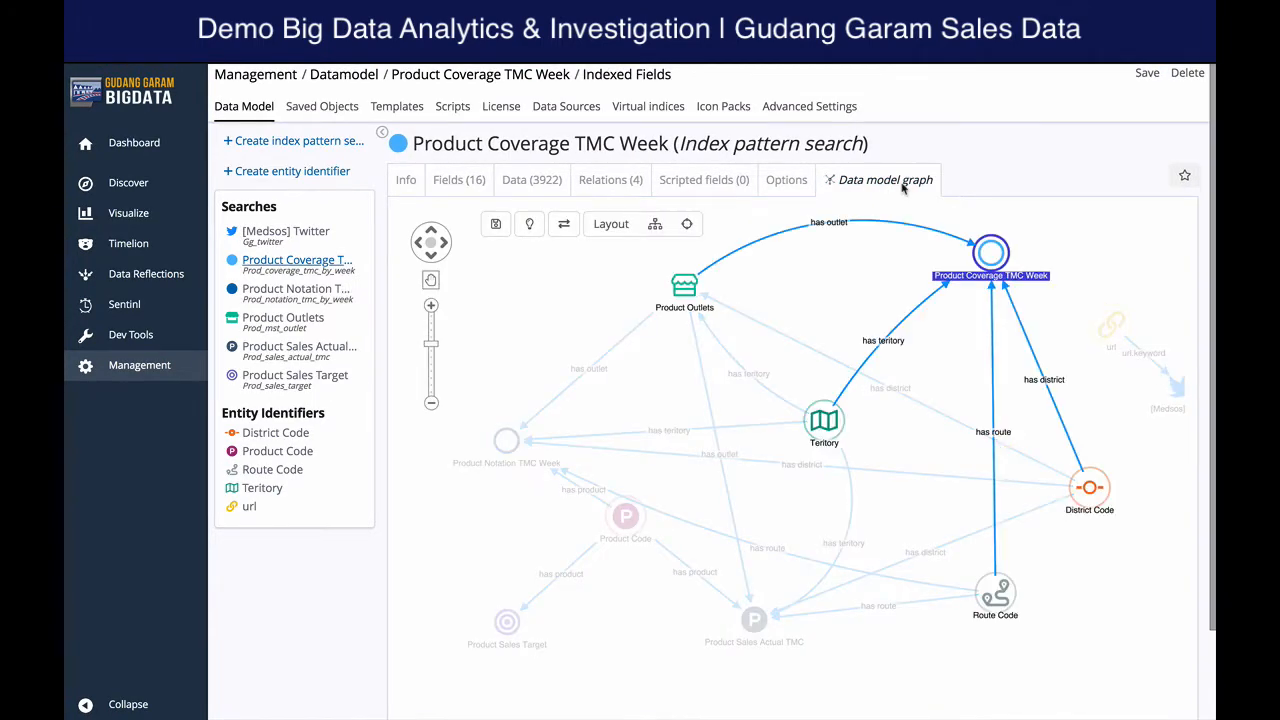
{"action": "left_click", "coordinate": [529, 224]}
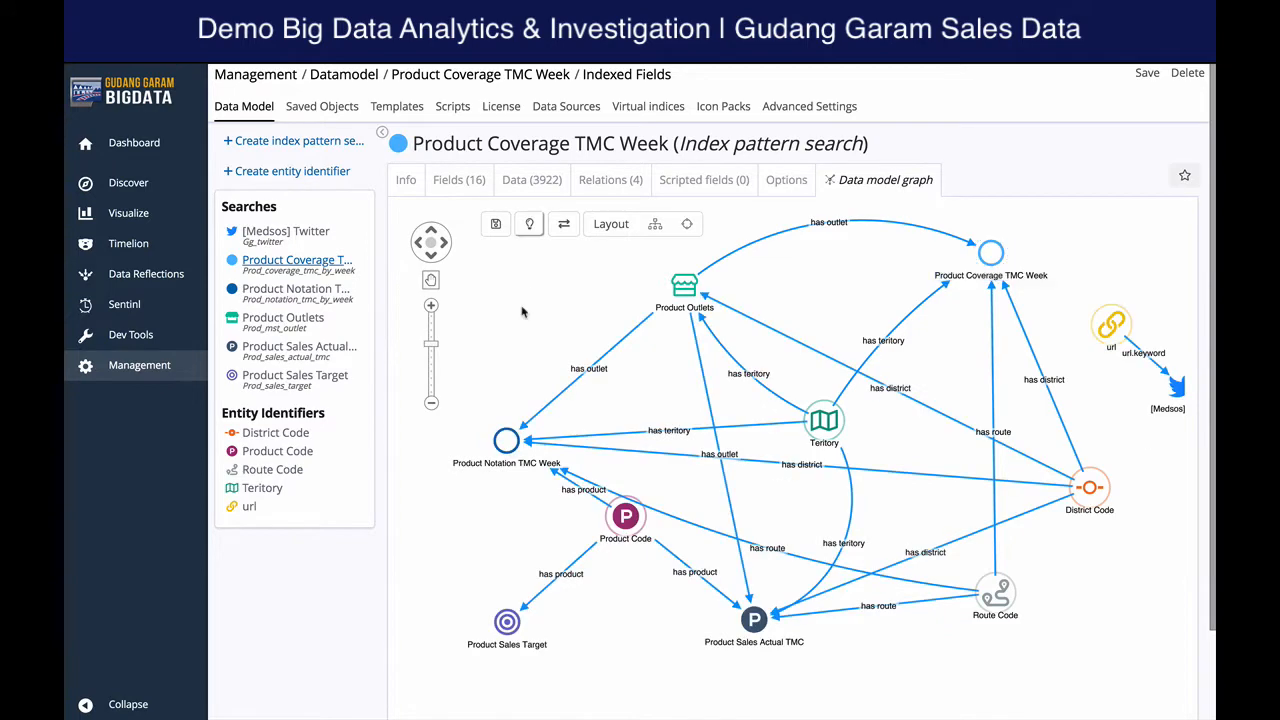
{"action": "left_click", "coordinate": [88, 700]}
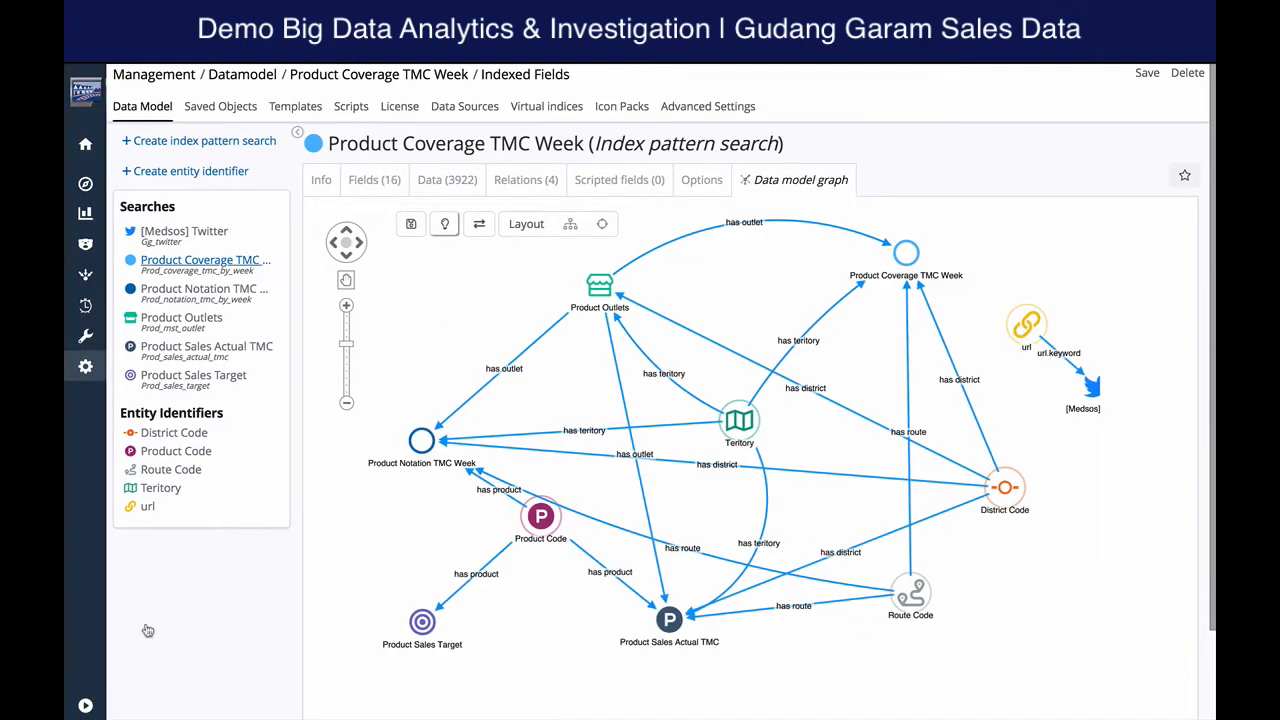
{"action": "left_click", "coordinate": [297, 132]}
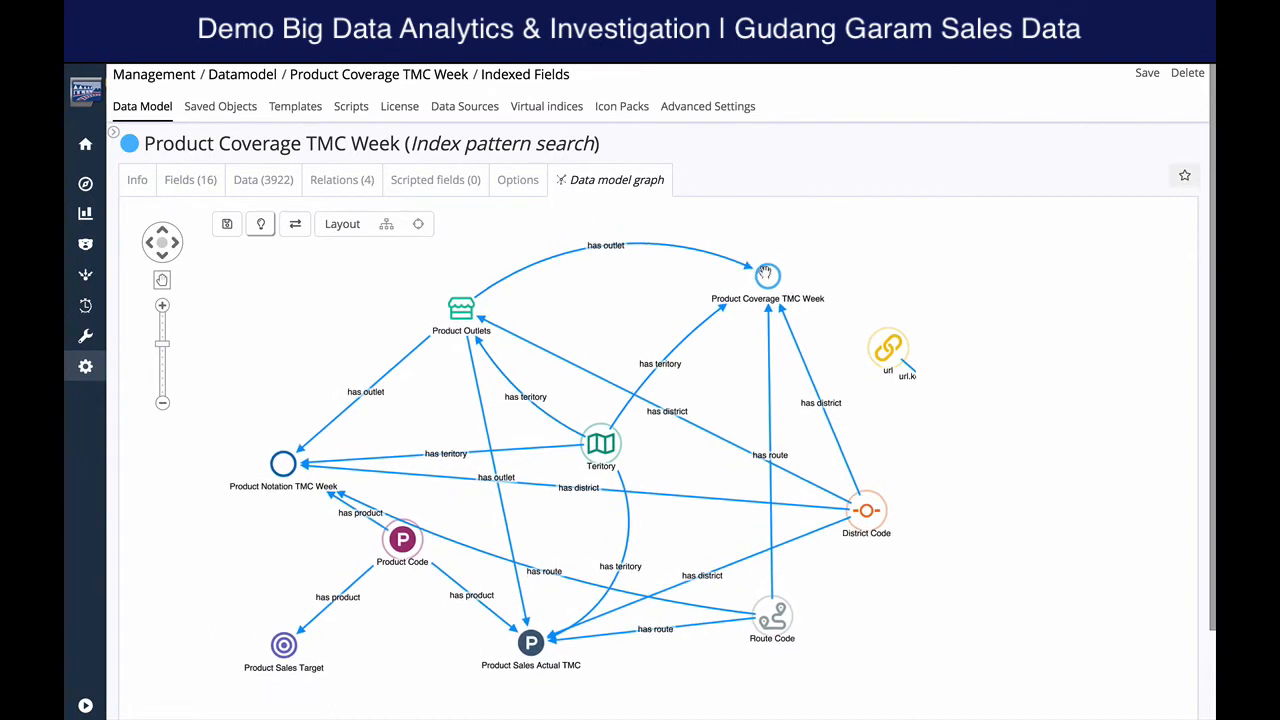
Reposition the Product Coverage TMC Week node in the data model graph and move the url node away from the sales entities
{"action": "left_click_drag", "start_coordinate": [765, 272], "coordinate": [797, 246]}
{"action": "left_click", "coordinate": [889, 367]}
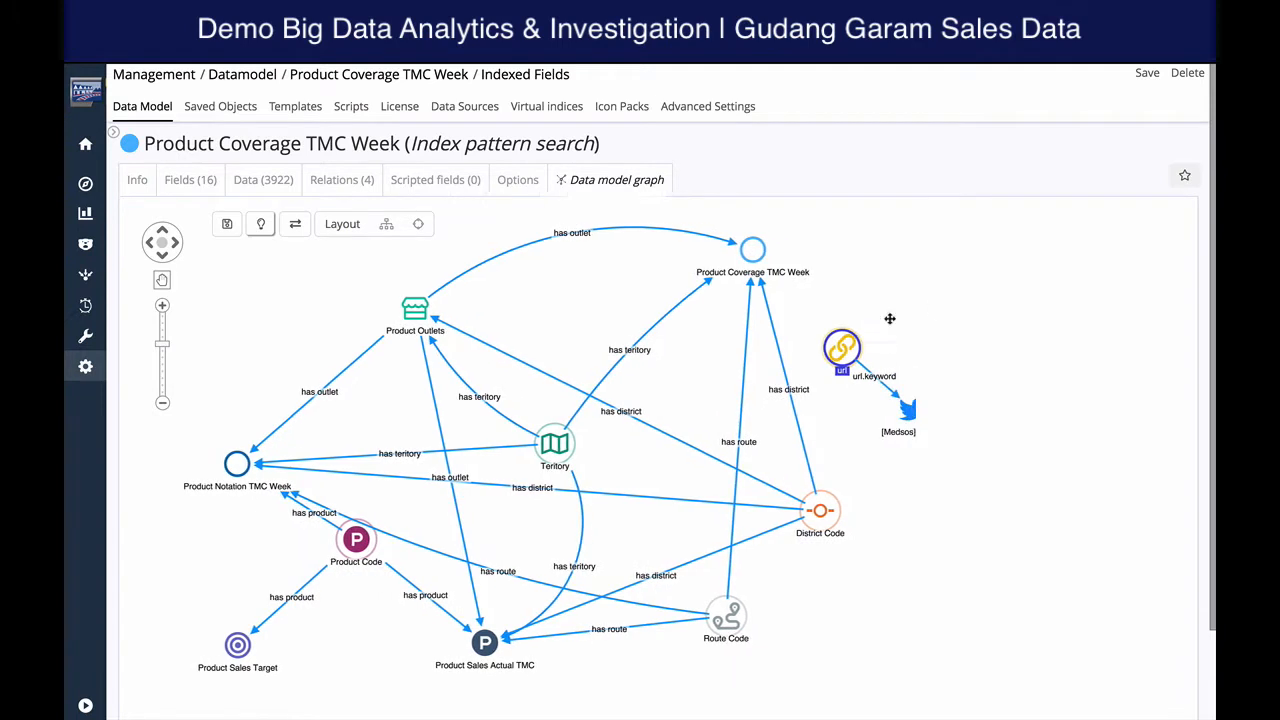
{"action": "left_click_drag", "start_coordinate": [889, 319], "coordinate": [883, 328]}
{"action": "left_click_drag", "start_coordinate": [864, 422], "coordinate": [862, 464]}
{"action": "left_click_drag", "start_coordinate": [727, 358], "coordinate": [855, 363]}
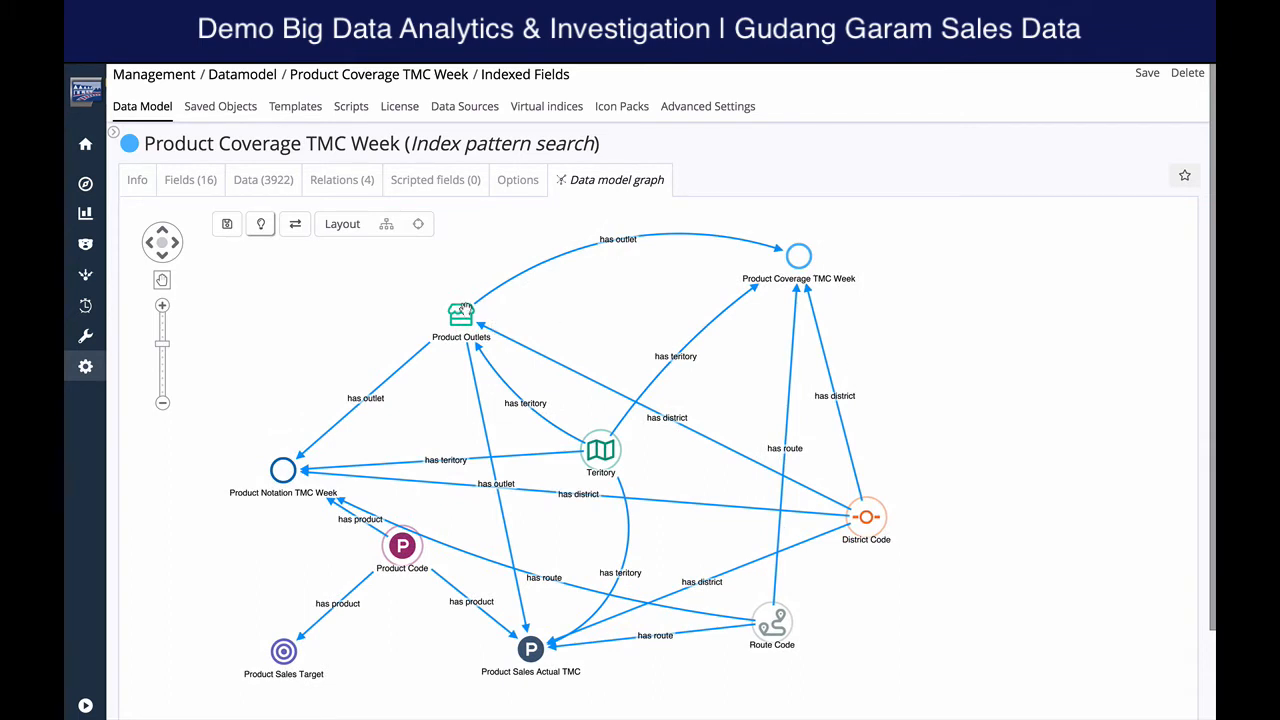
Spread out the Product Outlets, Teritory, Product Code, Product Sales Target, Product Notation TMC Week and District Code nodes in the data model graph
{"action": "left_click_drag", "start_coordinate": [461, 315], "coordinate": [394, 305]}
{"action": "left_click_drag", "start_coordinate": [600, 450], "coordinate": [544, 413]}
{"action": "left_click_drag", "start_coordinate": [403, 556], "coordinate": [391, 597]}
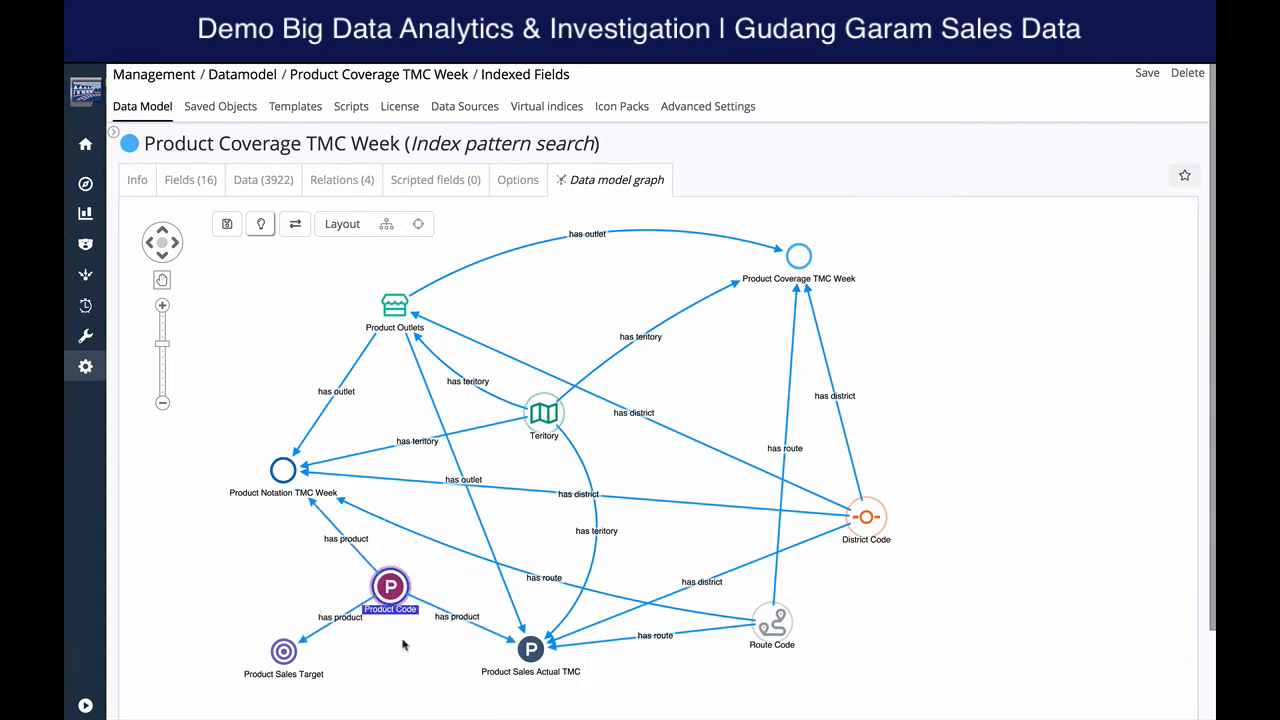
{"action": "left_click_drag", "start_coordinate": [296, 657], "coordinate": [234, 640]}
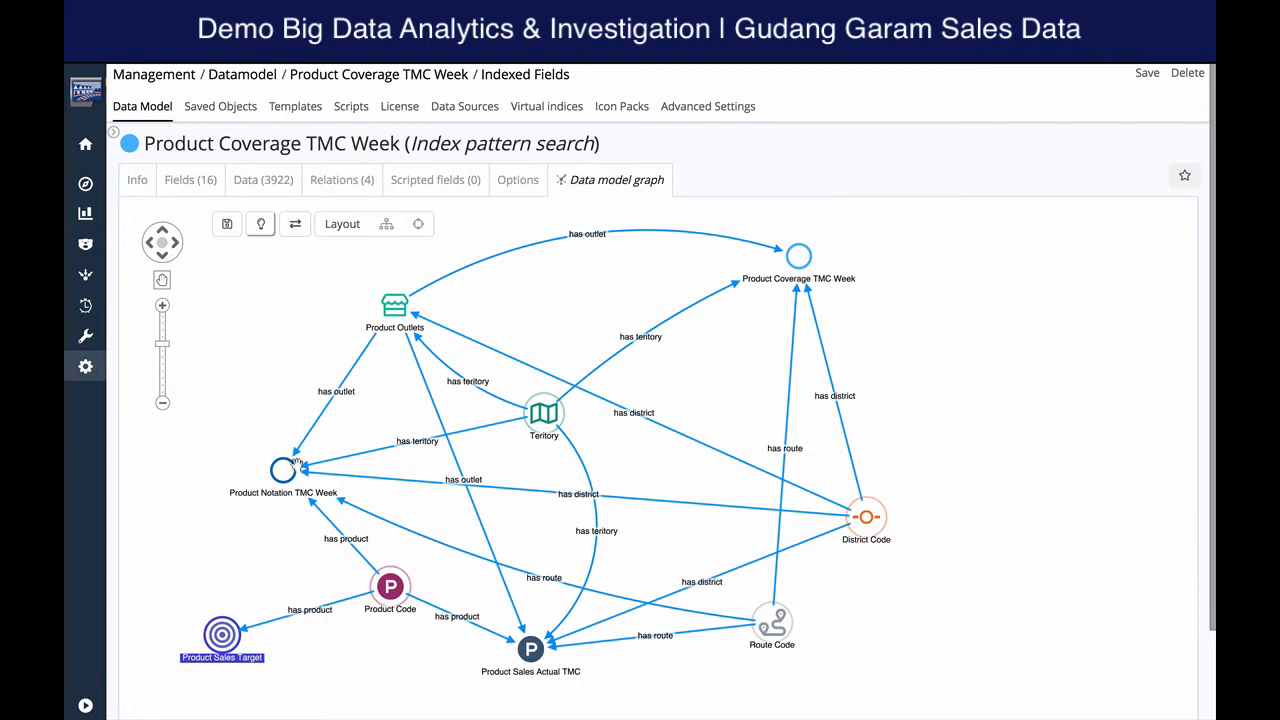
{"action": "left_click_drag", "start_coordinate": [287, 460], "coordinate": [234, 430]}
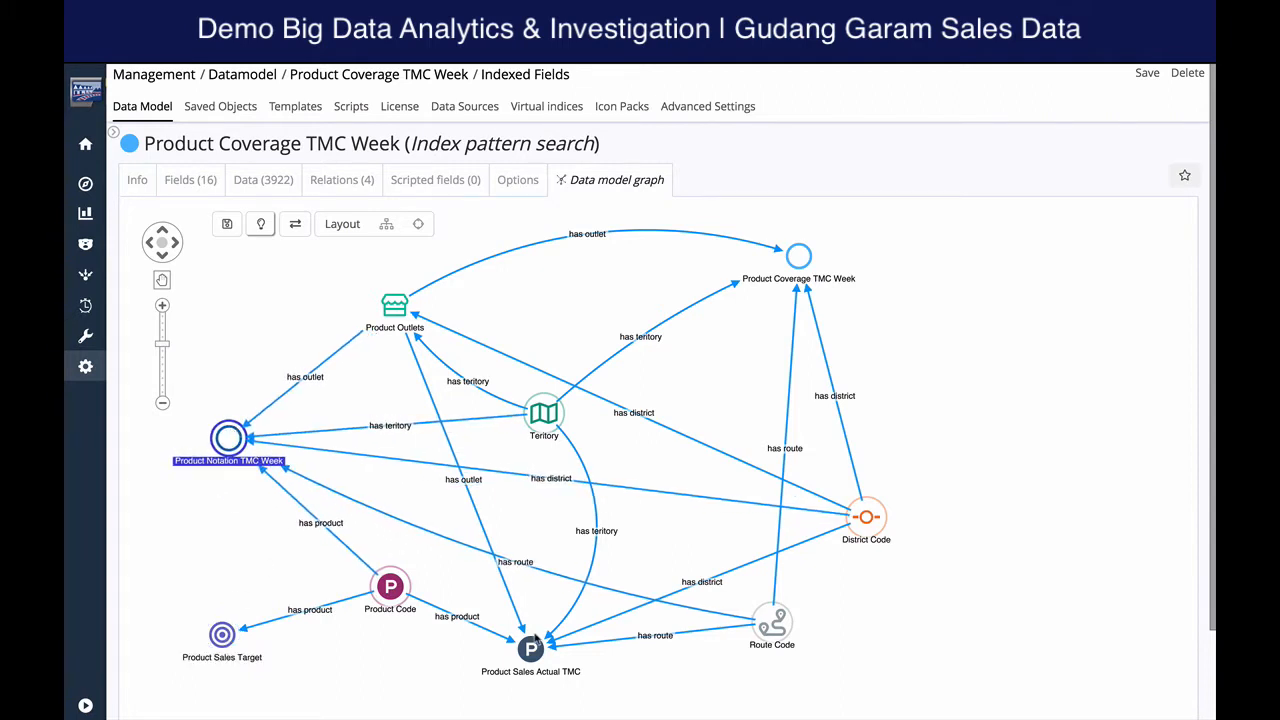
{"action": "left_click", "coordinate": [529, 651]}
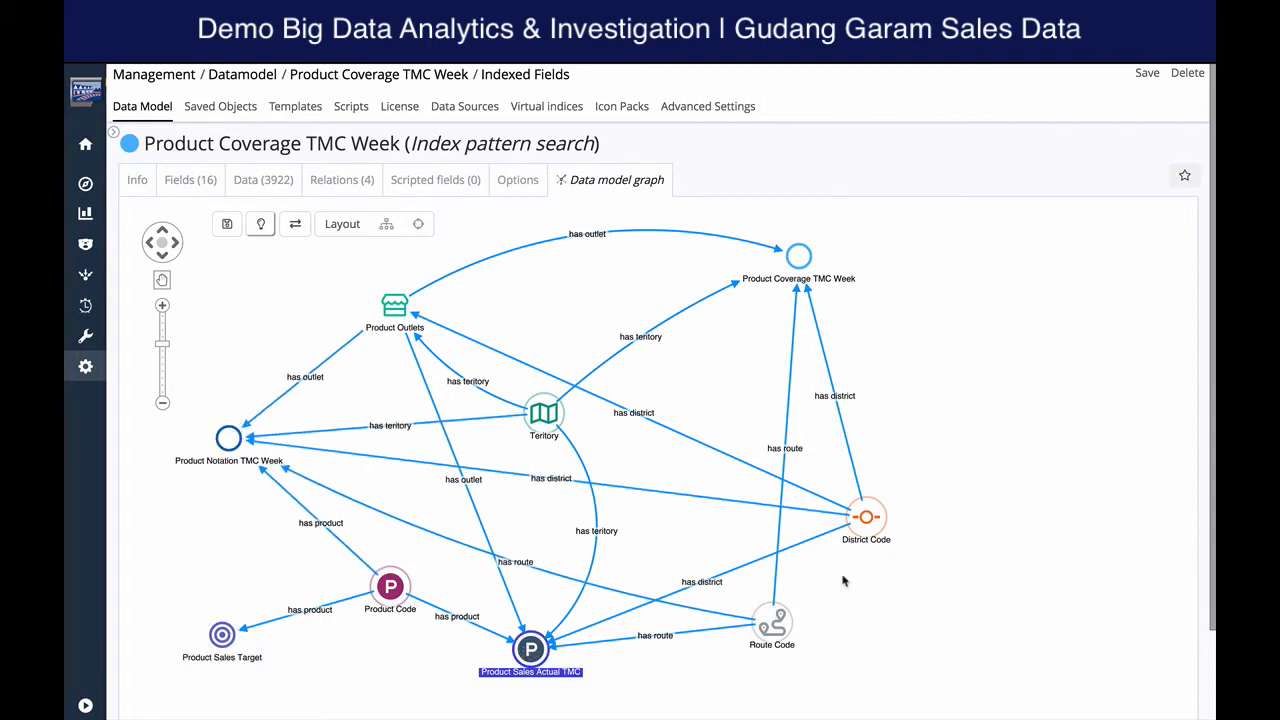
{"action": "left_click_drag", "start_coordinate": [858, 516], "coordinate": [885, 466]}
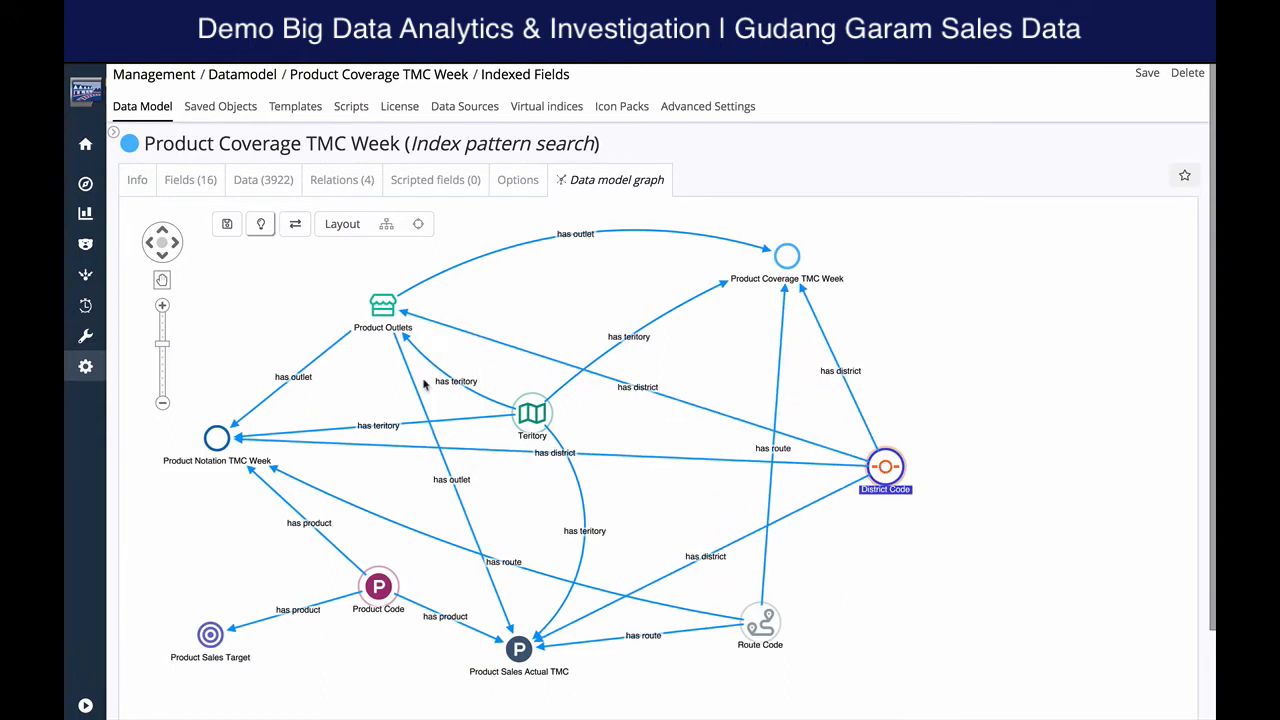
{"action": "mouse_move", "coordinate": [345, 273]}
{"action": "left_mouse_down"}
{"action": "mouse_move", "coordinate": [369, 273]}
{"action": "mouse_move", "coordinate": [345, 280]}
{"action": "left_mouse_up"}
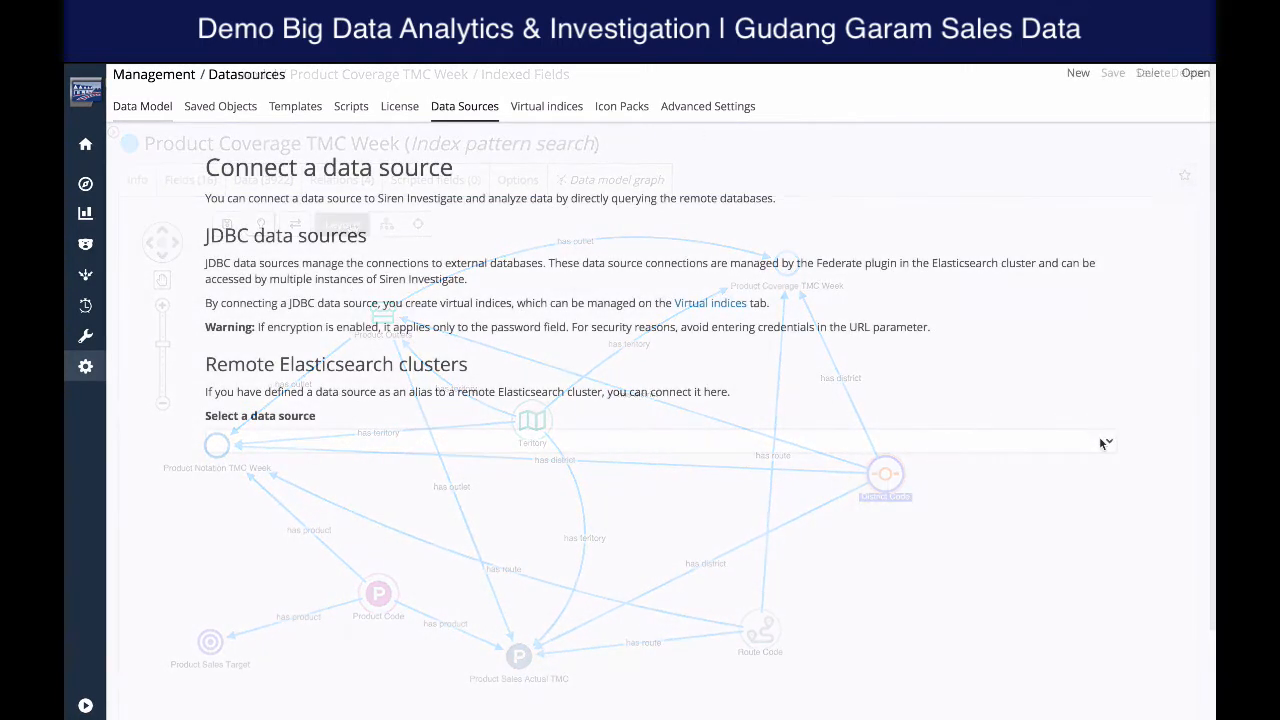
Choose JDBC as the type of data source to connect in the data source settings
{"action": "left_click", "coordinate": [1107, 442]}
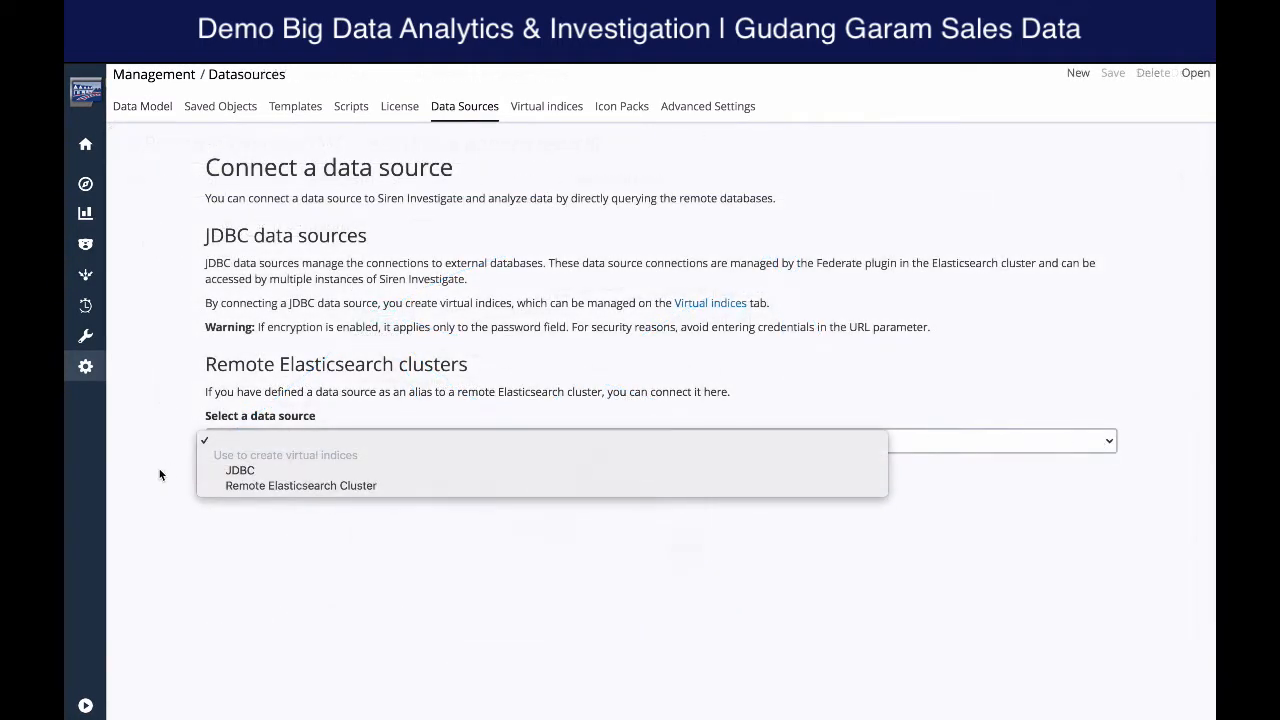
{"action": "left_click", "coordinate": [240, 470]}
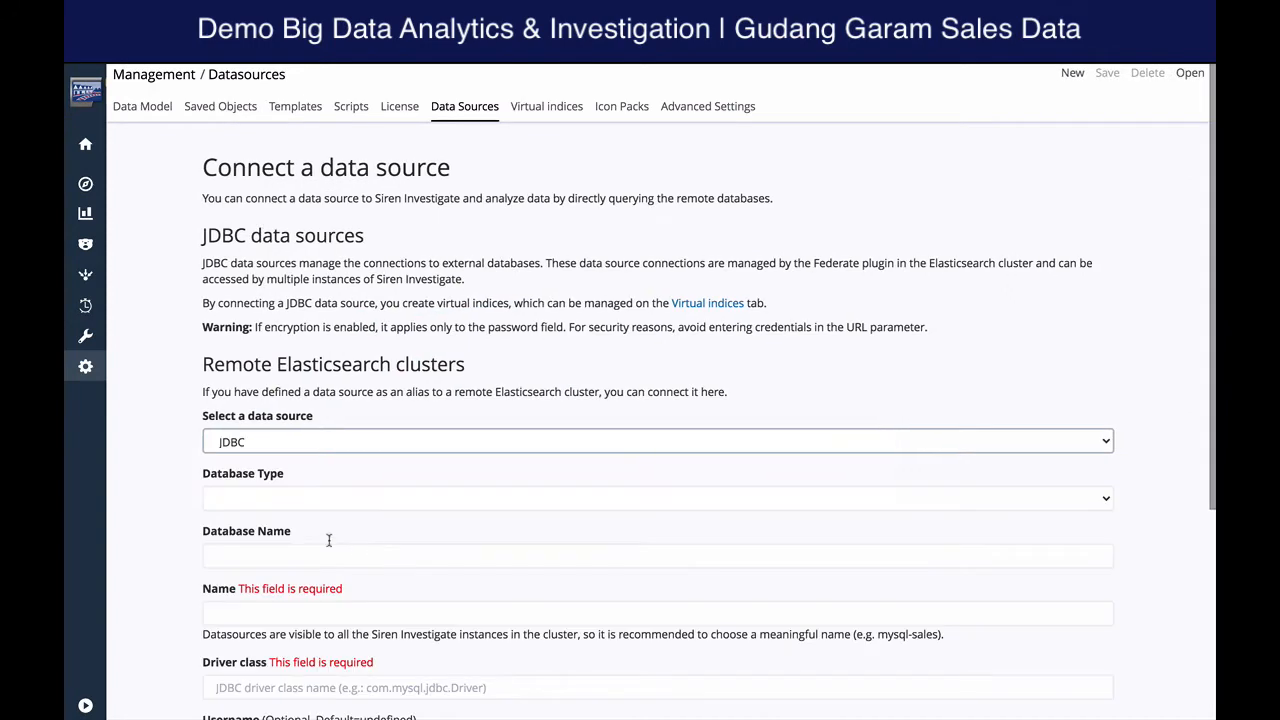
Examine the database type choices and the JDBC connection fields, and open the virtual indices settings
{"action": "left_click", "coordinate": [300, 505]}
{"action": "left_click", "coordinate": [91, 526]}
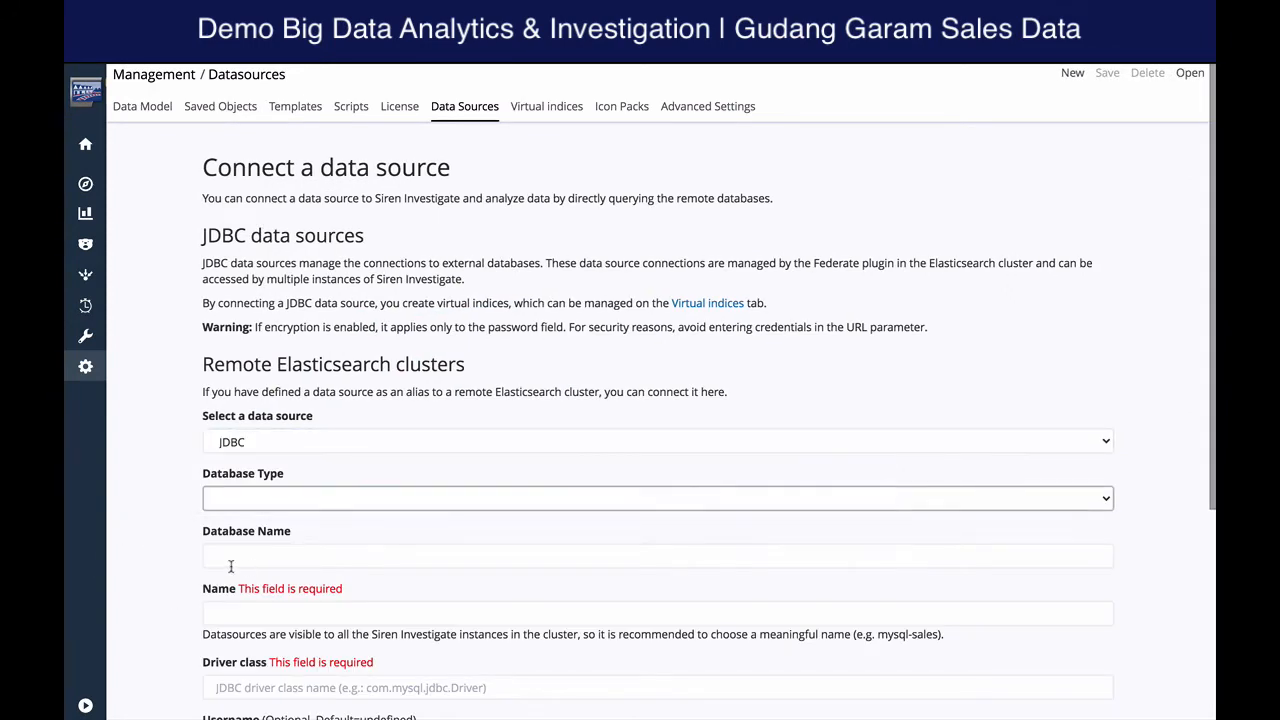
{"action": "scroll", "coordinate": [176, 554], "scroll_direction": "down", "scroll_amount": 3}
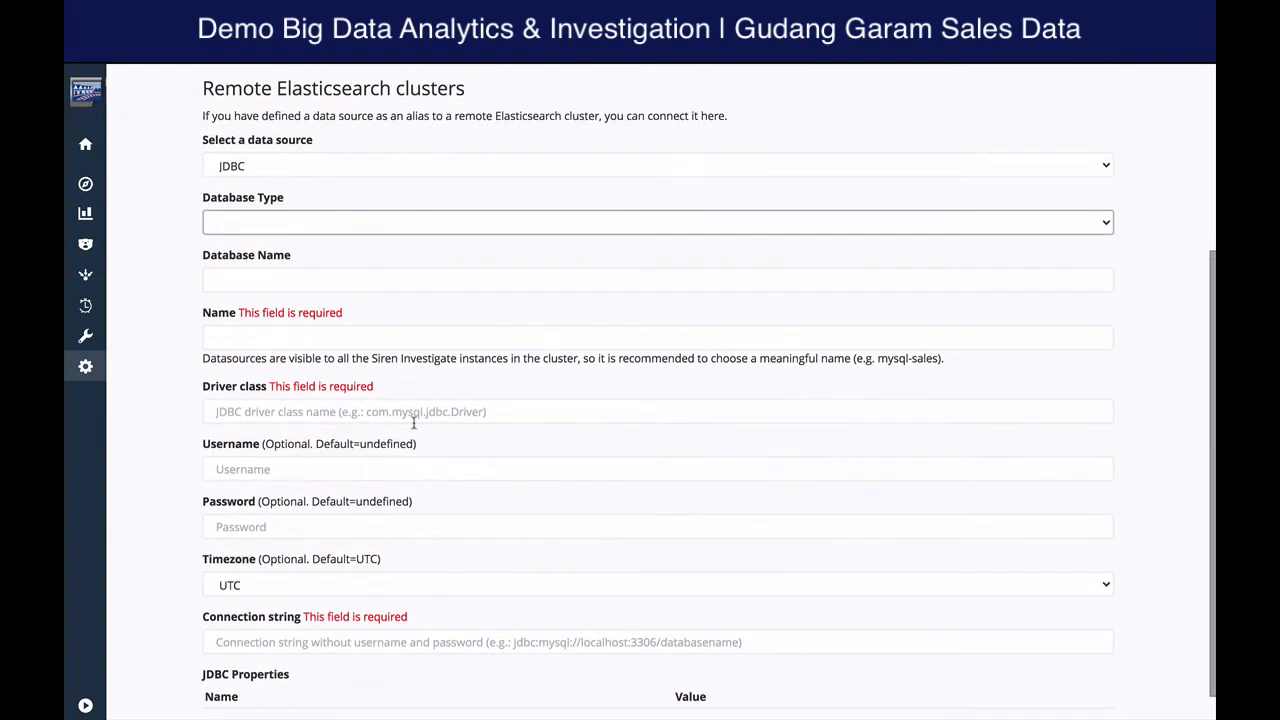
{"action": "scroll", "coordinate": [422, 436], "scroll_direction": "up", "scroll_amount": 3}
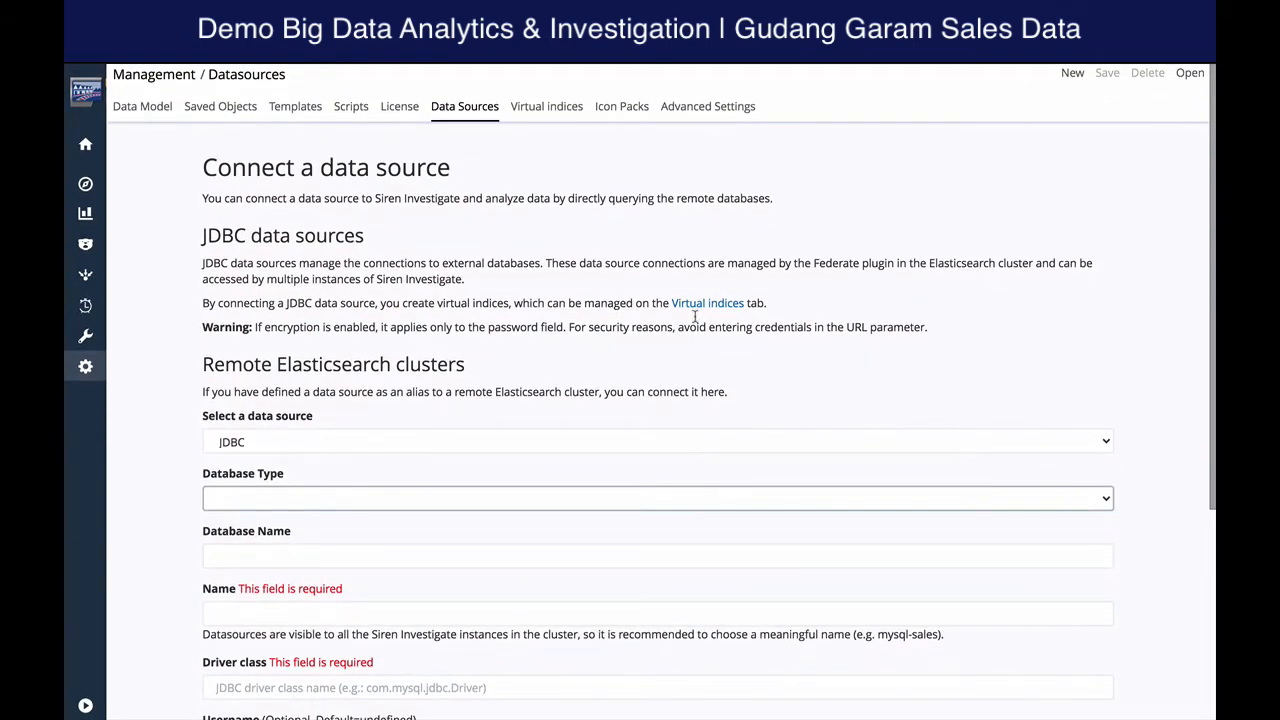
{"action": "left_click", "coordinate": [558, 108]}
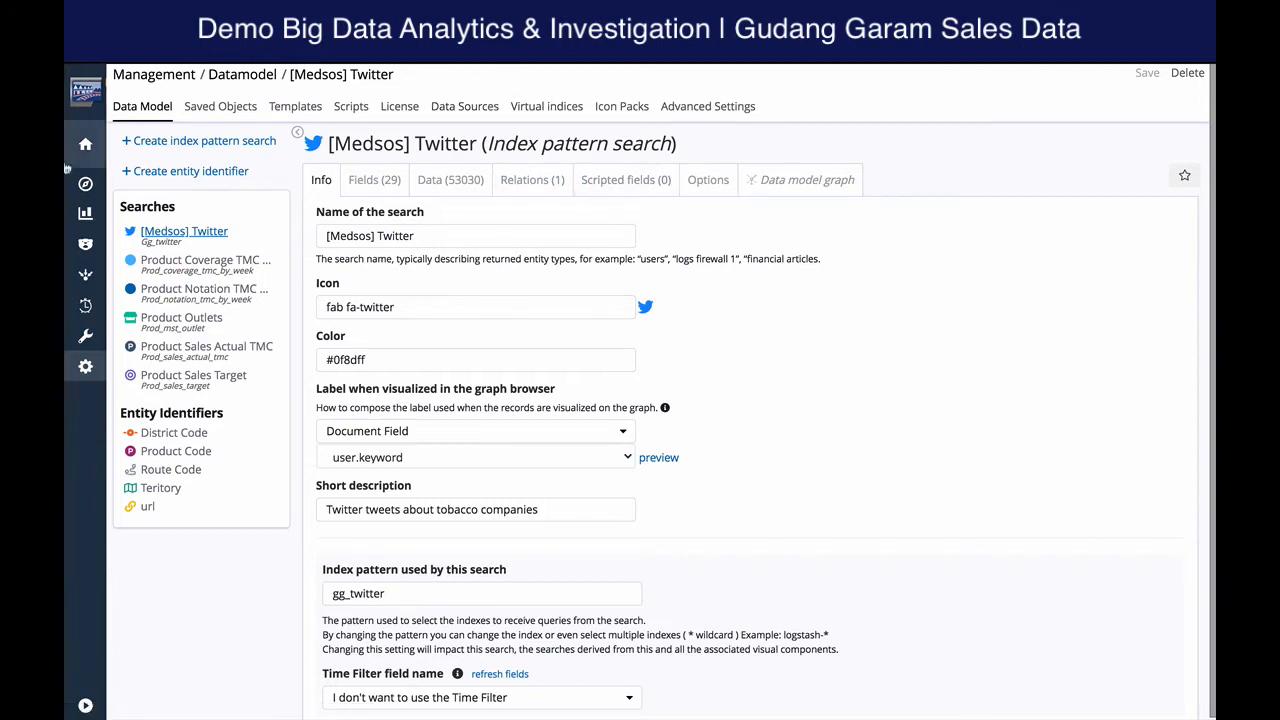
Start an Excel/CSV import in the data import section and load the file companies.csv
{"action": "left_click", "coordinate": [85, 277]}
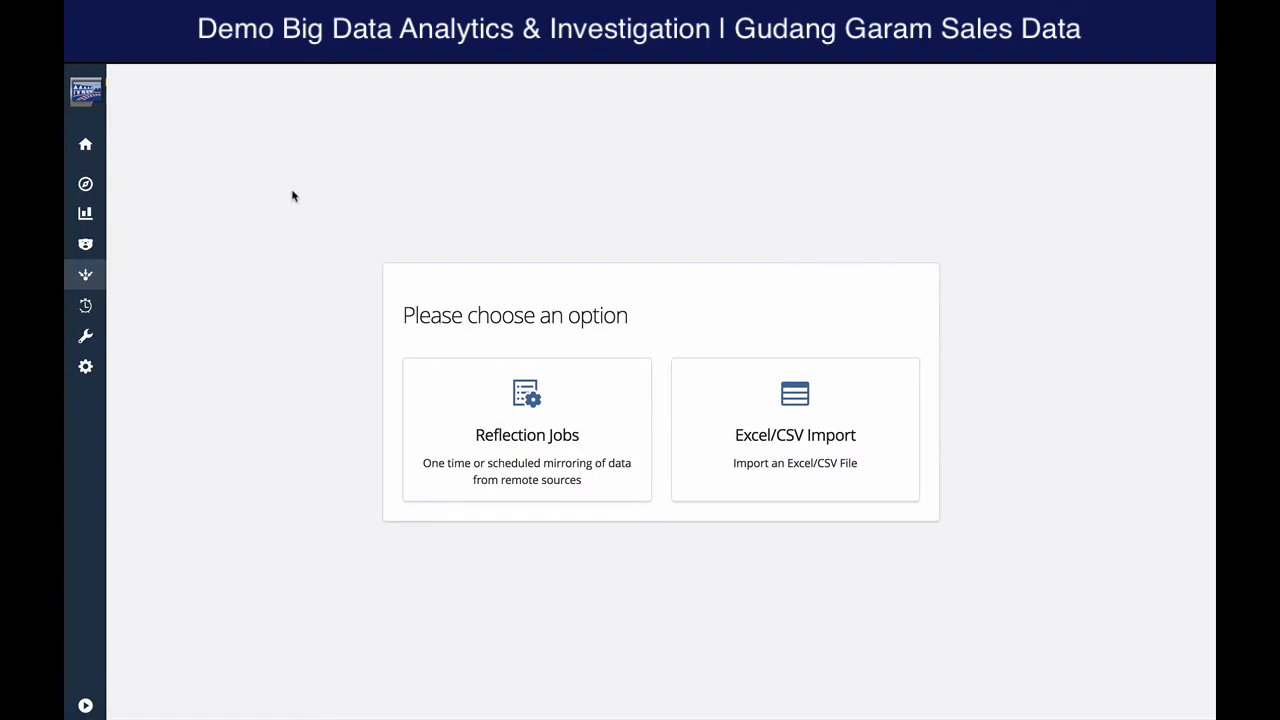
{"action": "left_click", "coordinate": [800, 412]}
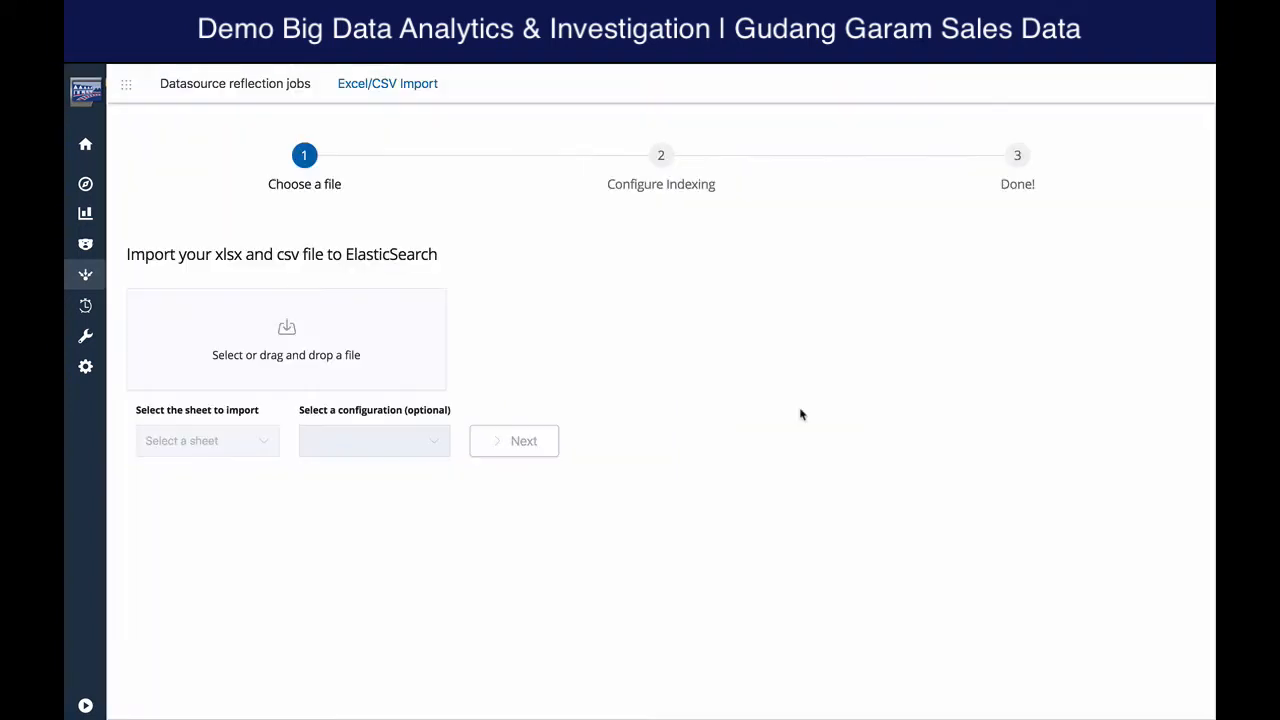
{"action": "left_click", "coordinate": [225, 377]}
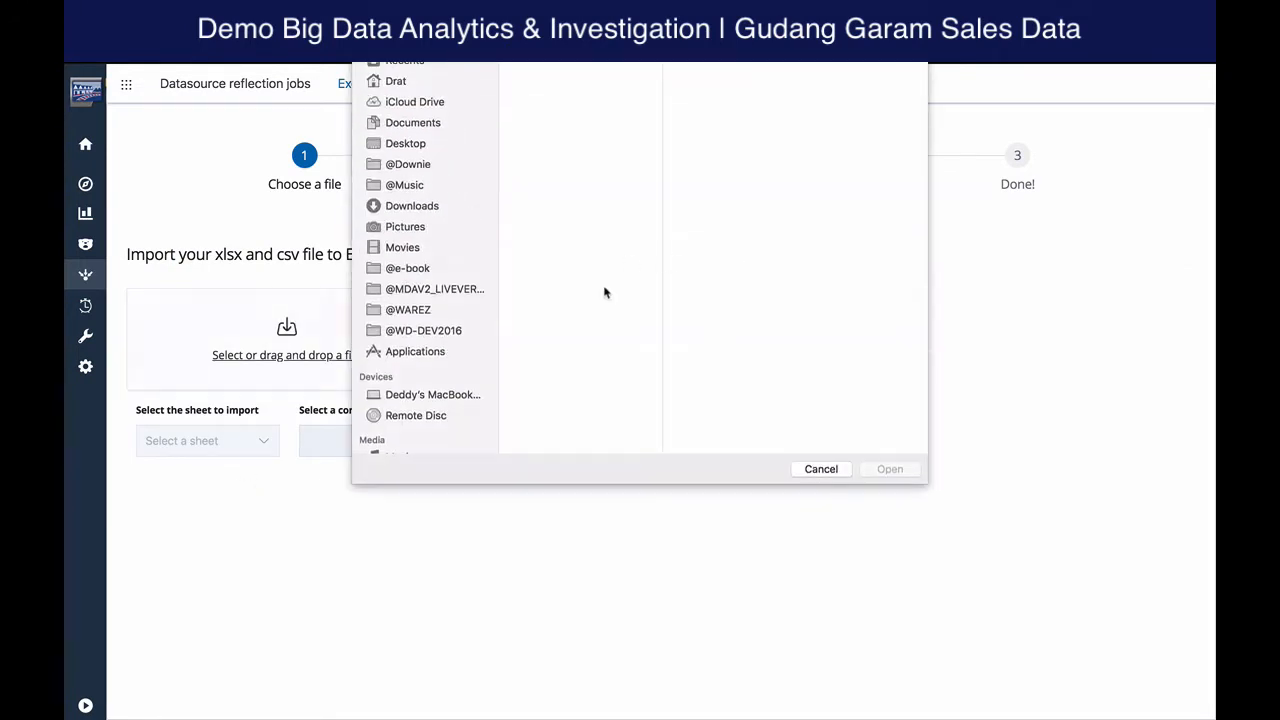
{"action": "left_click", "coordinate": [892, 470]}
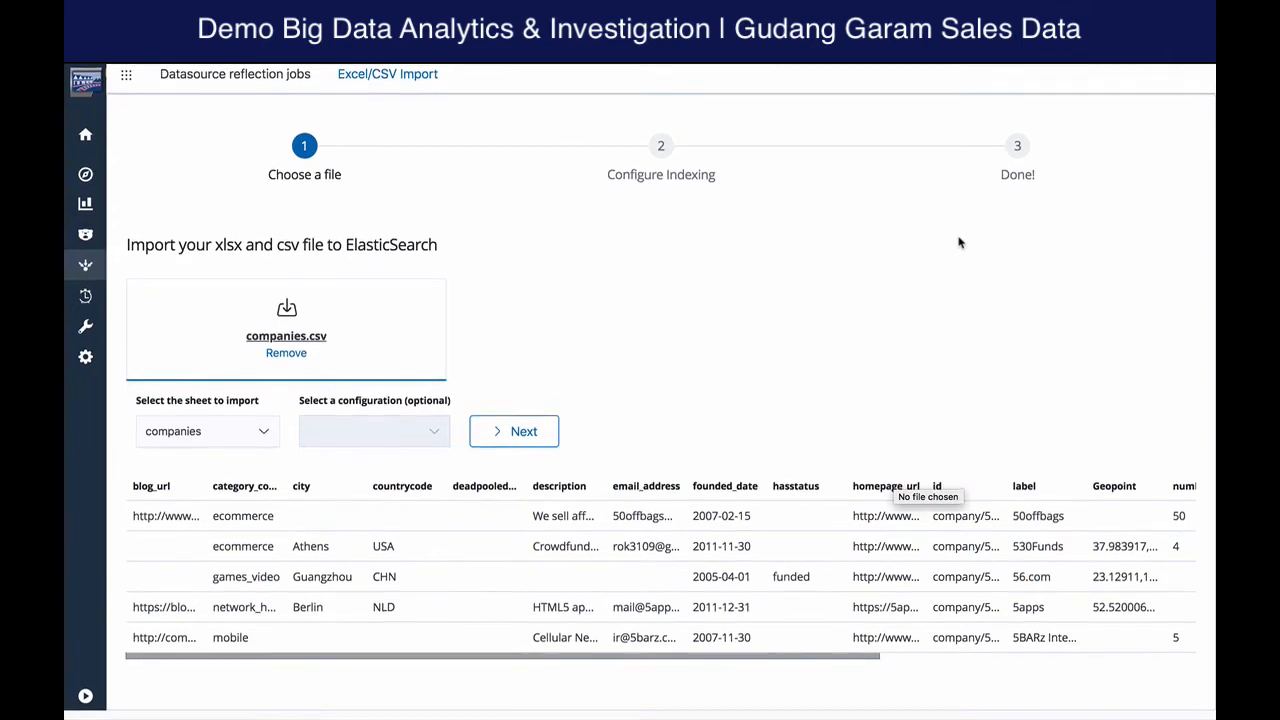
Check the preview columns of companies.csv, keep the companies sheet for import and proceed to the indexing configuration
{"action": "scroll", "coordinate": [640, 671], "scroll_direction": "right", "scroll_amount": 5}
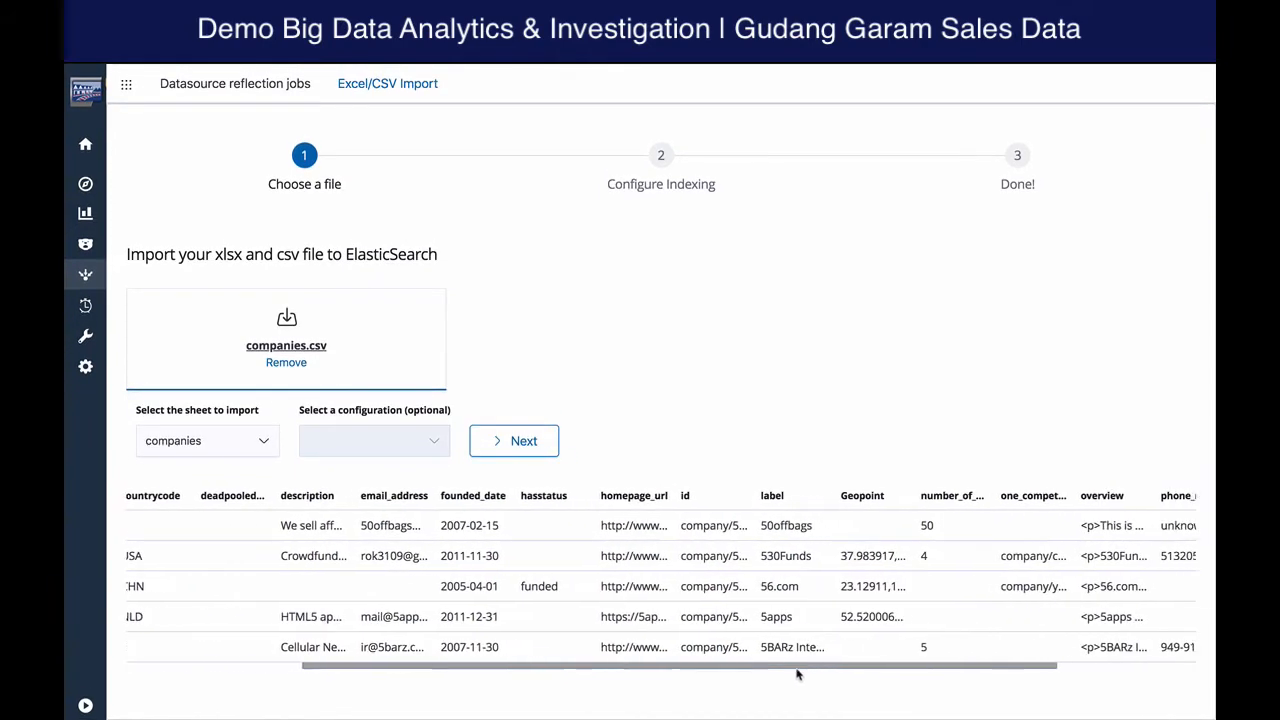
{"action": "left_click_drag", "start_coordinate": [813, 678], "coordinate": [433, 694]}
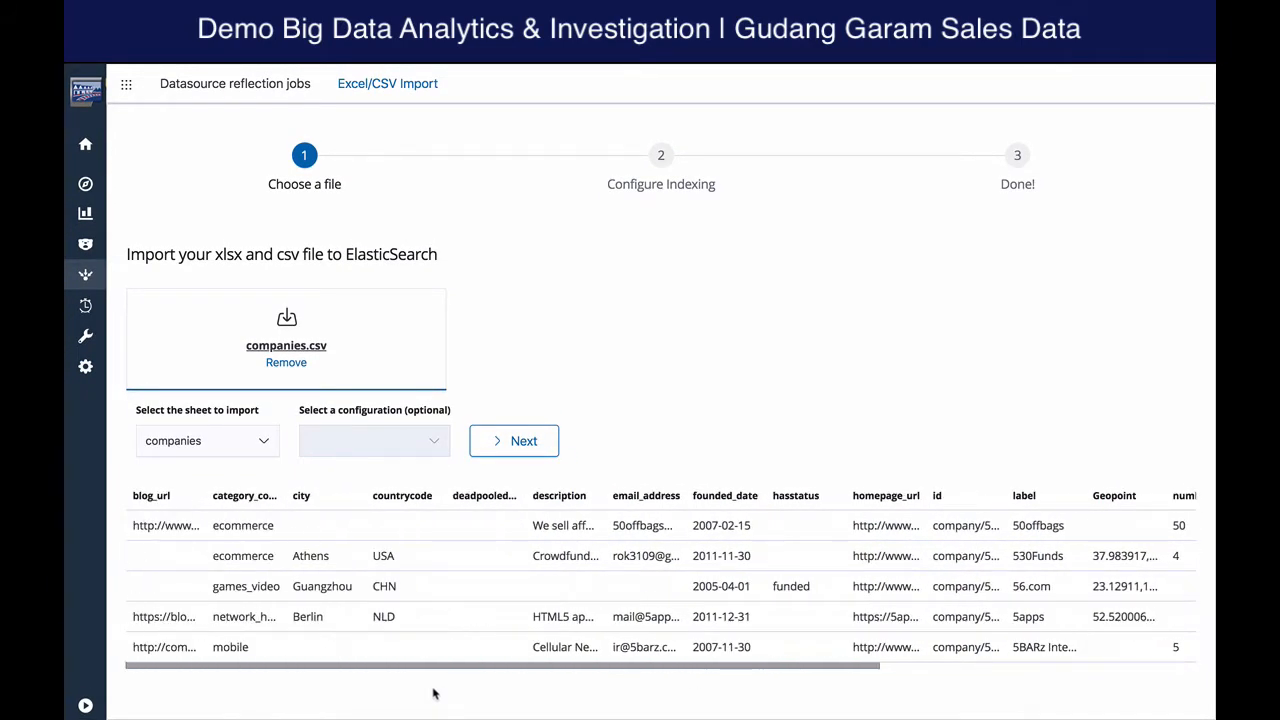
{"action": "left_click_drag", "start_coordinate": [570, 666], "coordinate": [281, 634]}
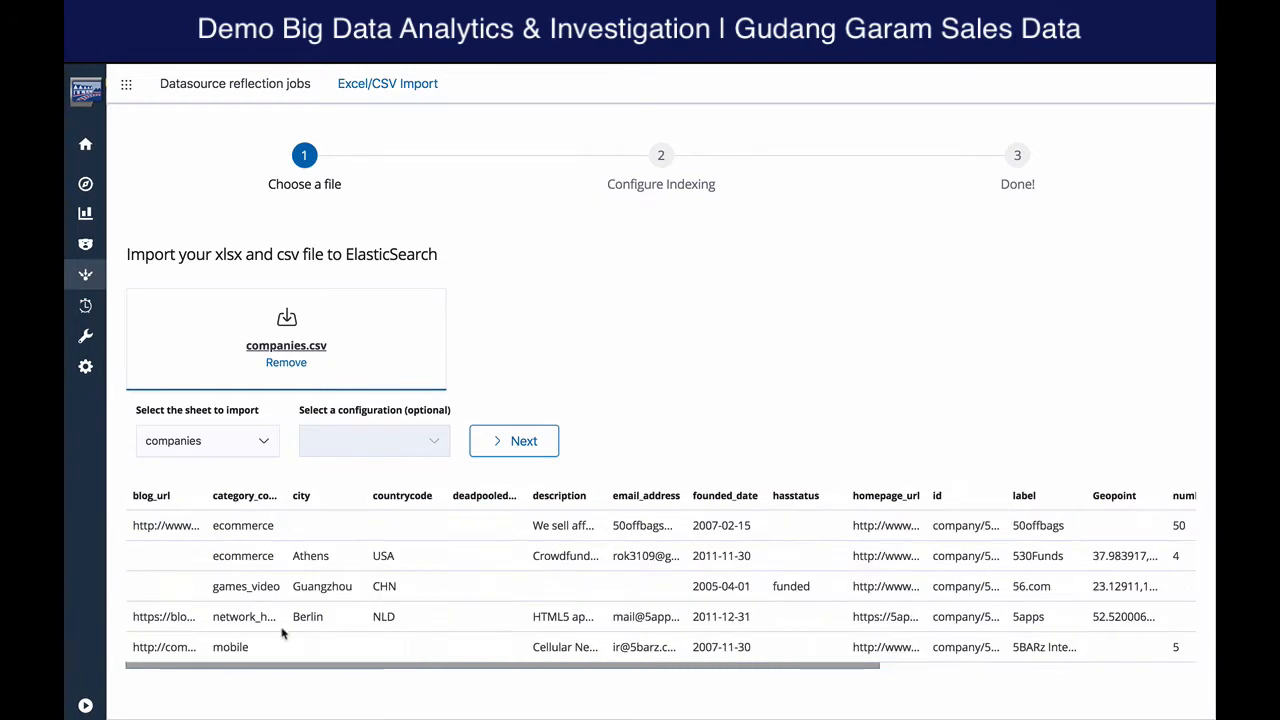
{"action": "left_click", "coordinate": [223, 435]}
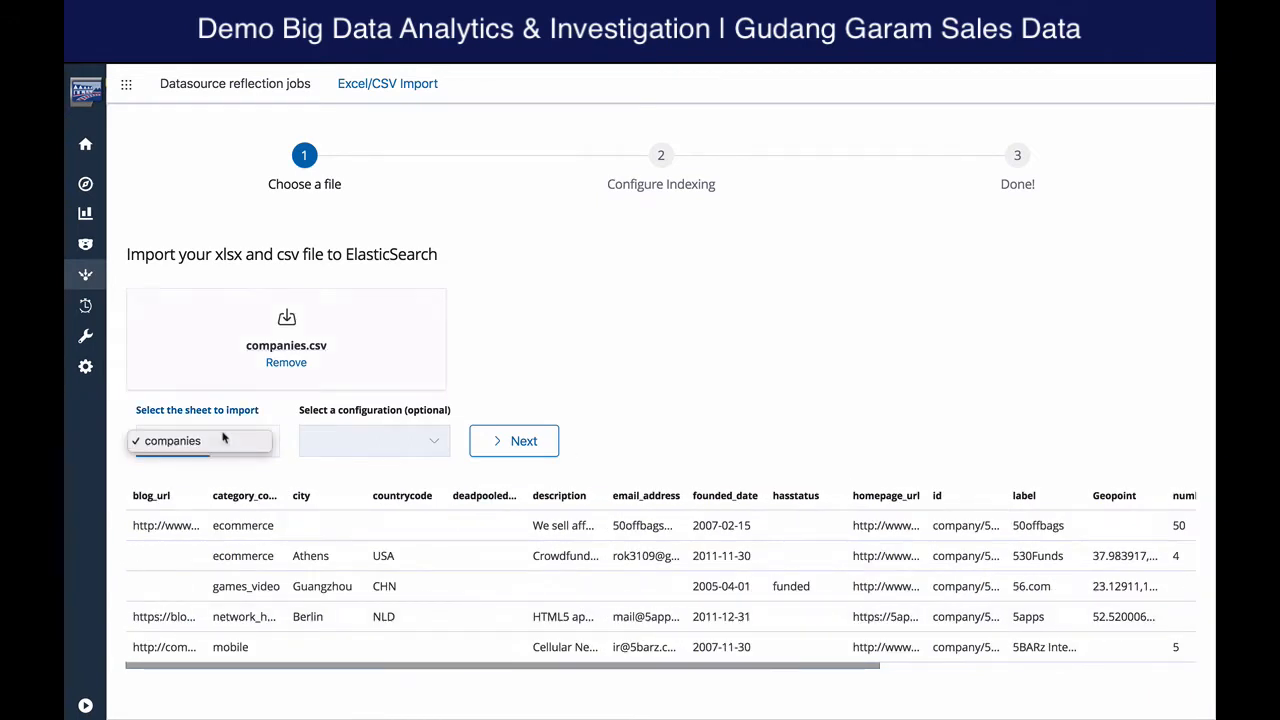
{"action": "left_click", "coordinate": [155, 442]}
{"action": "left_click", "coordinate": [520, 441]}
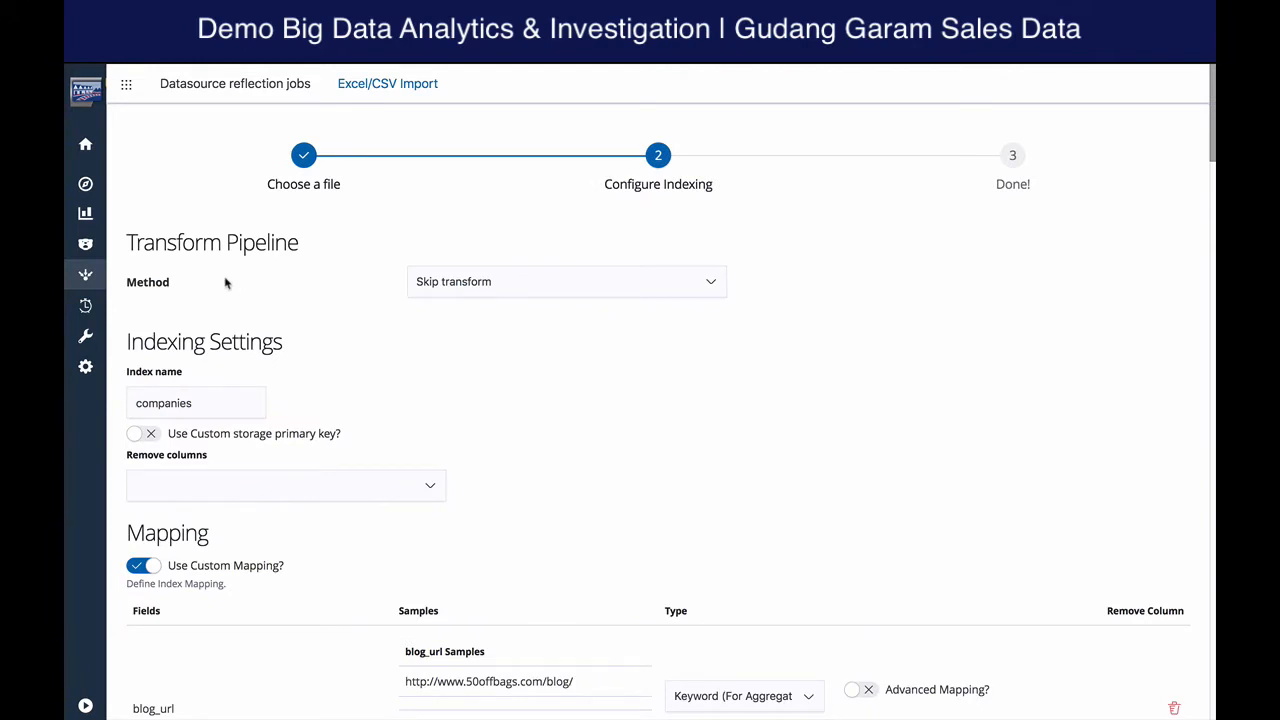
Examine the transform pipeline methods, the index name and the list of removable columns in the indexing configuration
{"action": "left_click", "coordinate": [524, 280]}
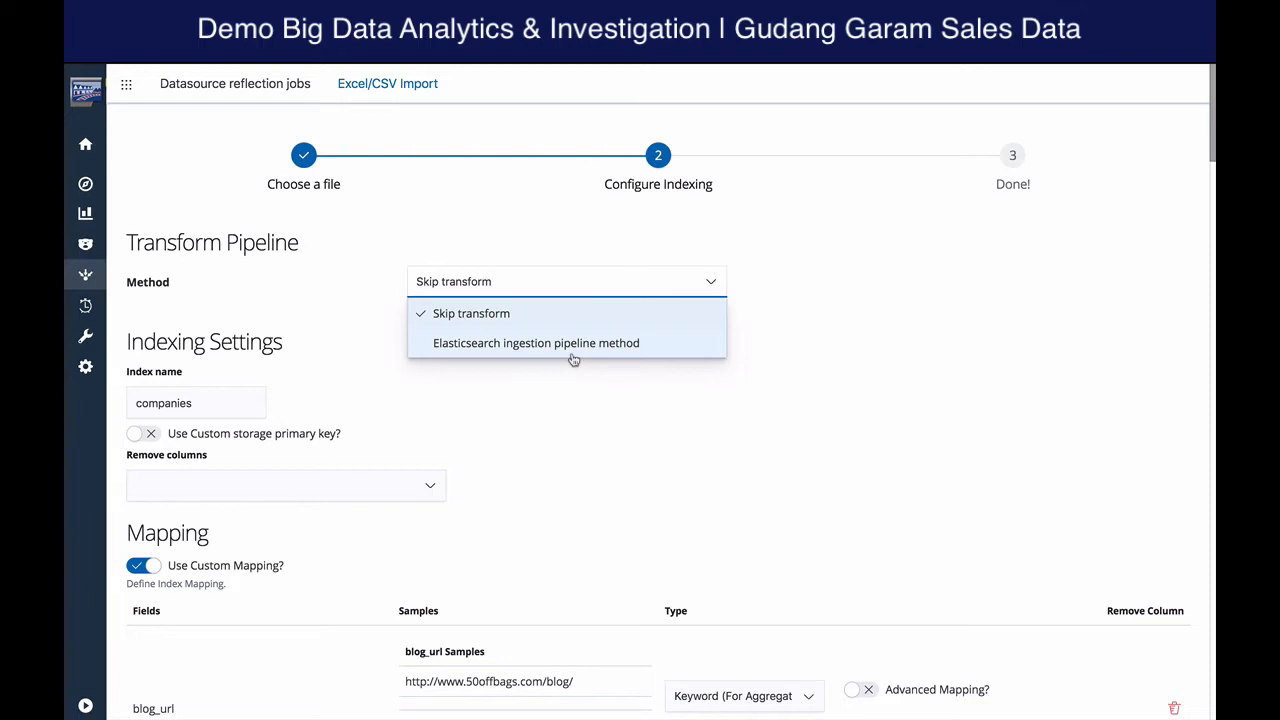
{"action": "left_click", "coordinate": [665, 404]}
{"action": "left_click", "coordinate": [196, 404]}
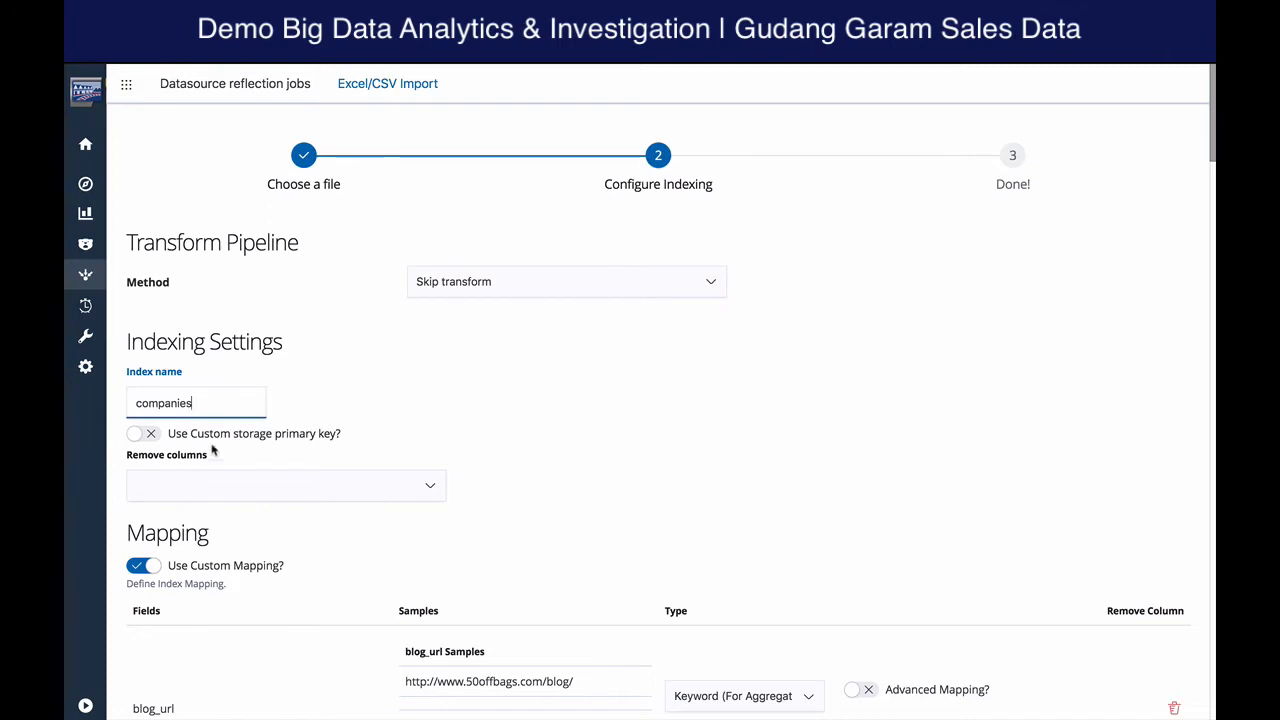
{"action": "scroll", "coordinate": [400, 405], "scroll_direction": "down", "scroll_amount": 2}
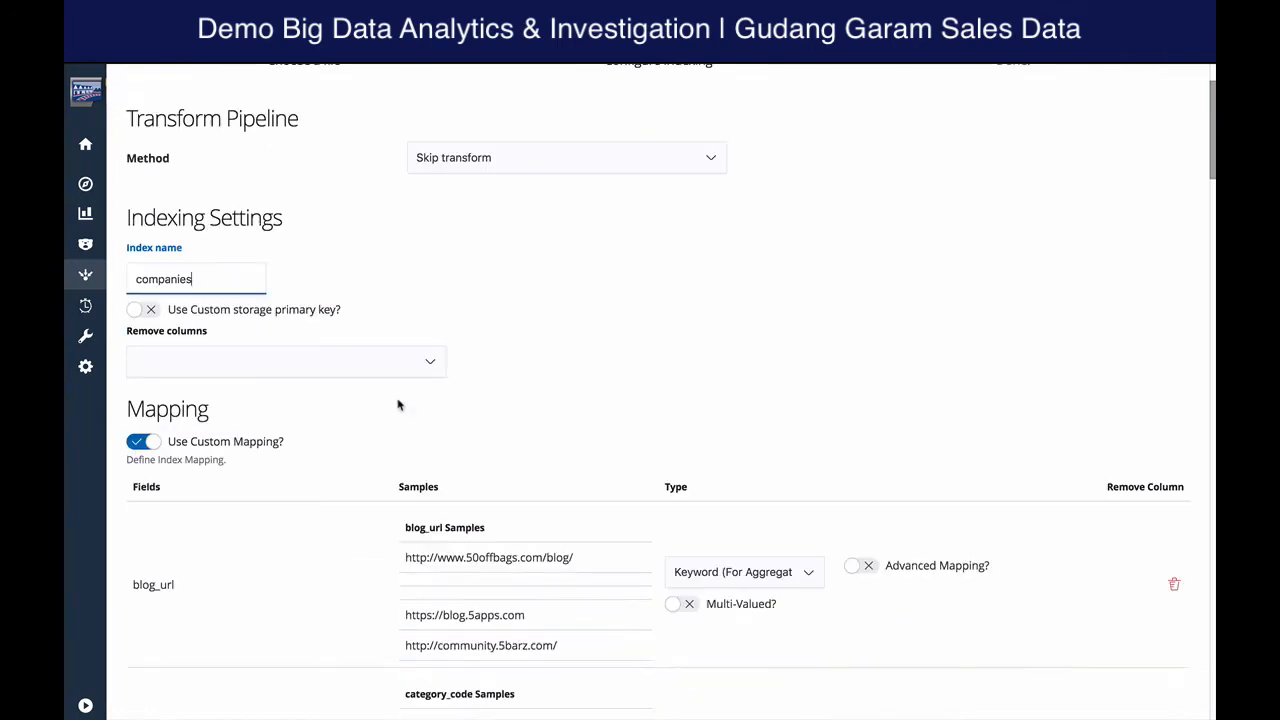
{"action": "left_click", "coordinate": [430, 370]}
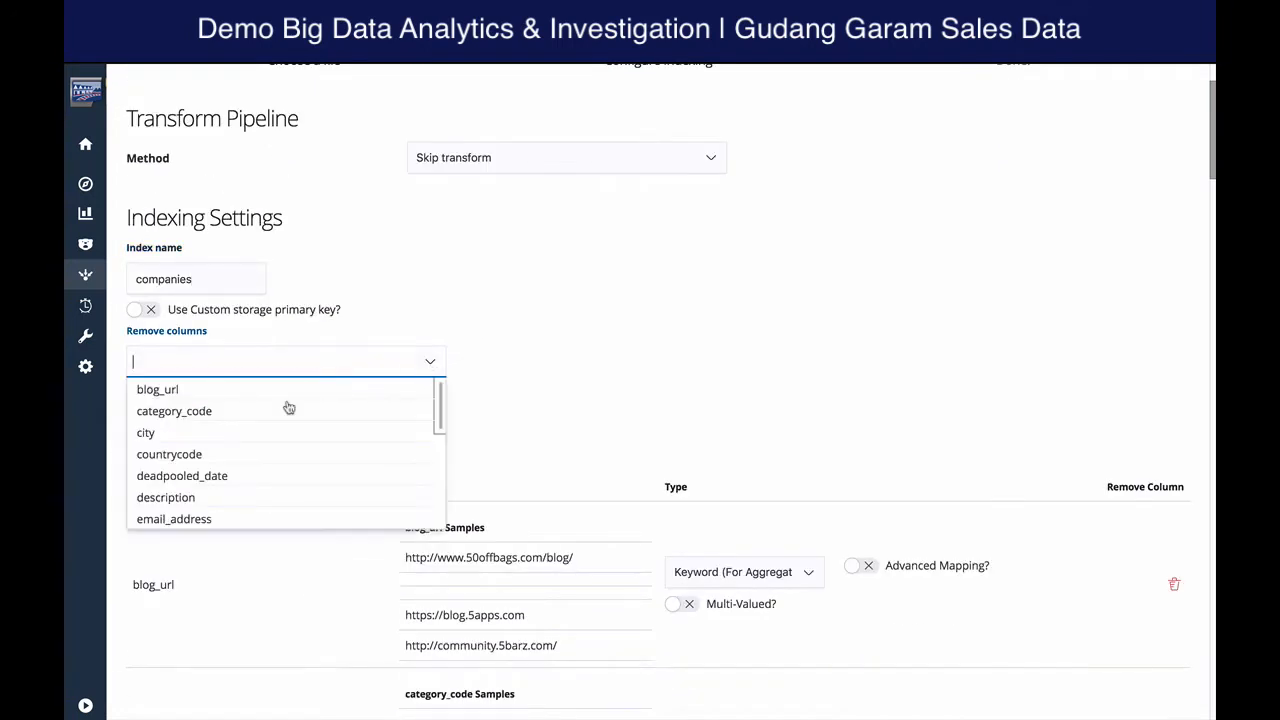
{"action": "left_click", "coordinate": [614, 374]}
{"action": "scroll", "coordinate": [614, 376], "scroll_direction": "down", "scroll_amount": 1}
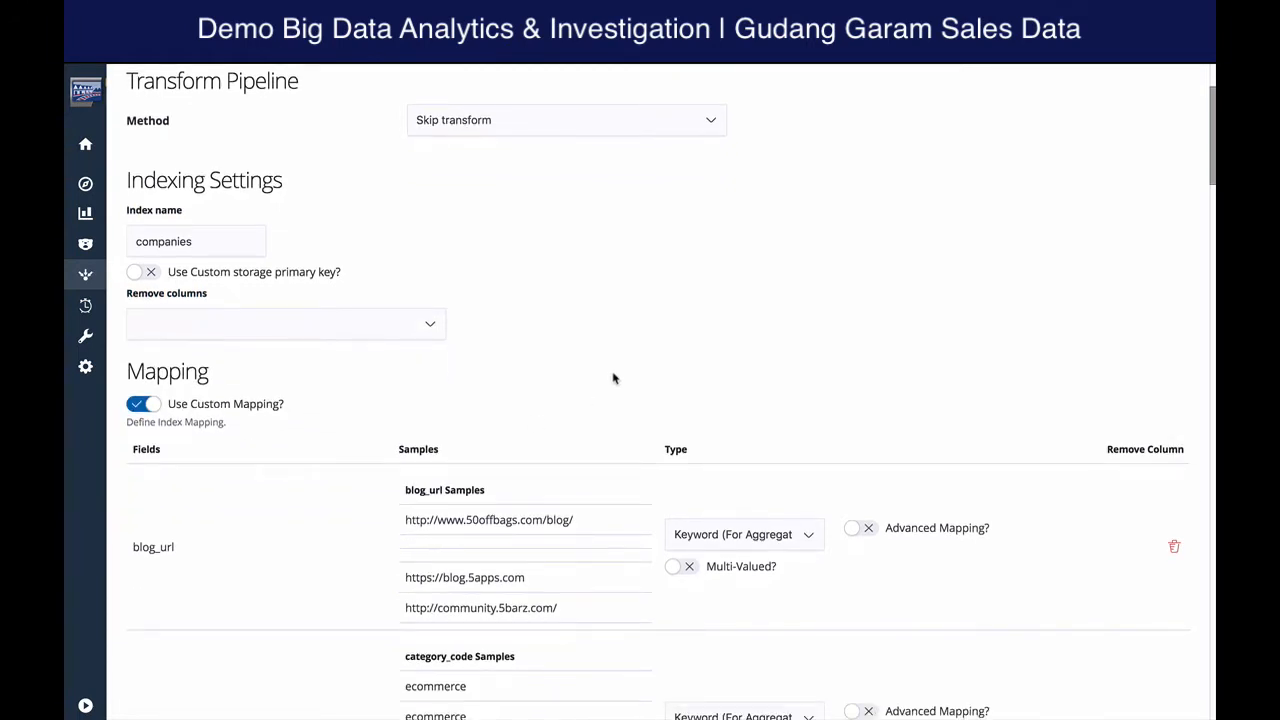
Examine the data types offered for the blog_url field and its advanced mapping option in the custom mapping
{"action": "scroll", "coordinate": [614, 378], "scroll_direction": "down", "scroll_amount": 3}
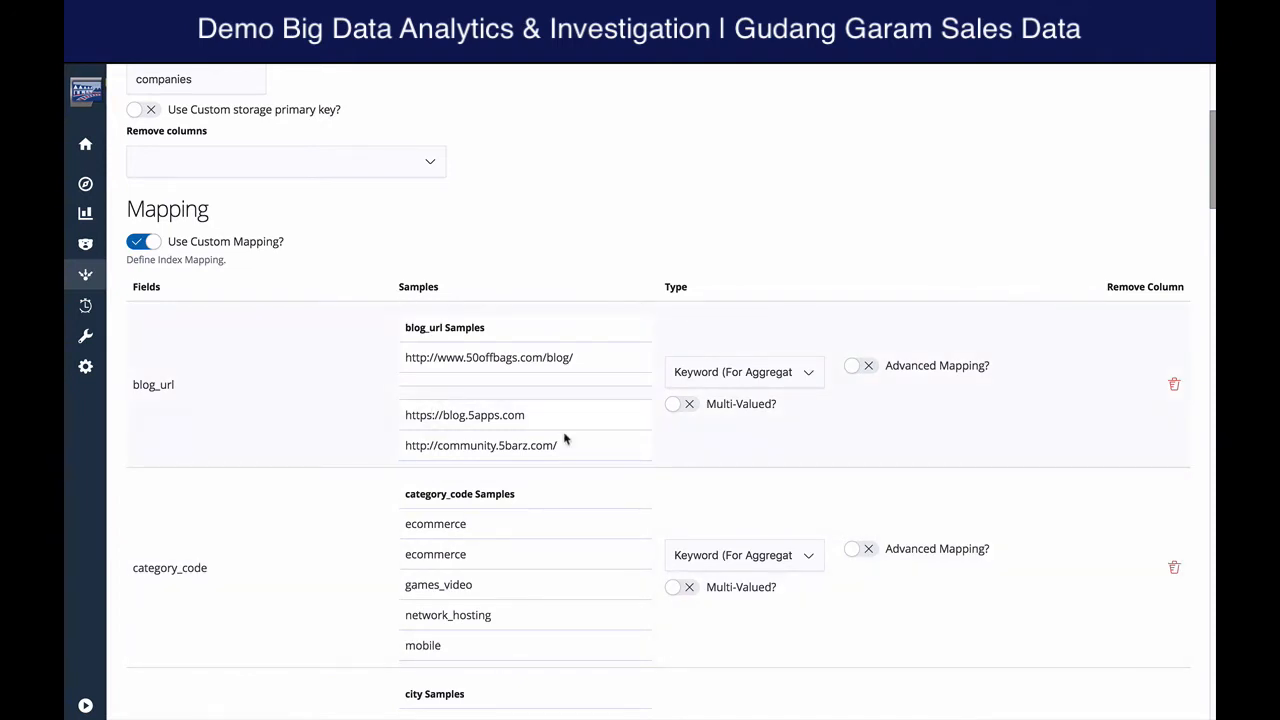
{"action": "left_click", "coordinate": [801, 371]}
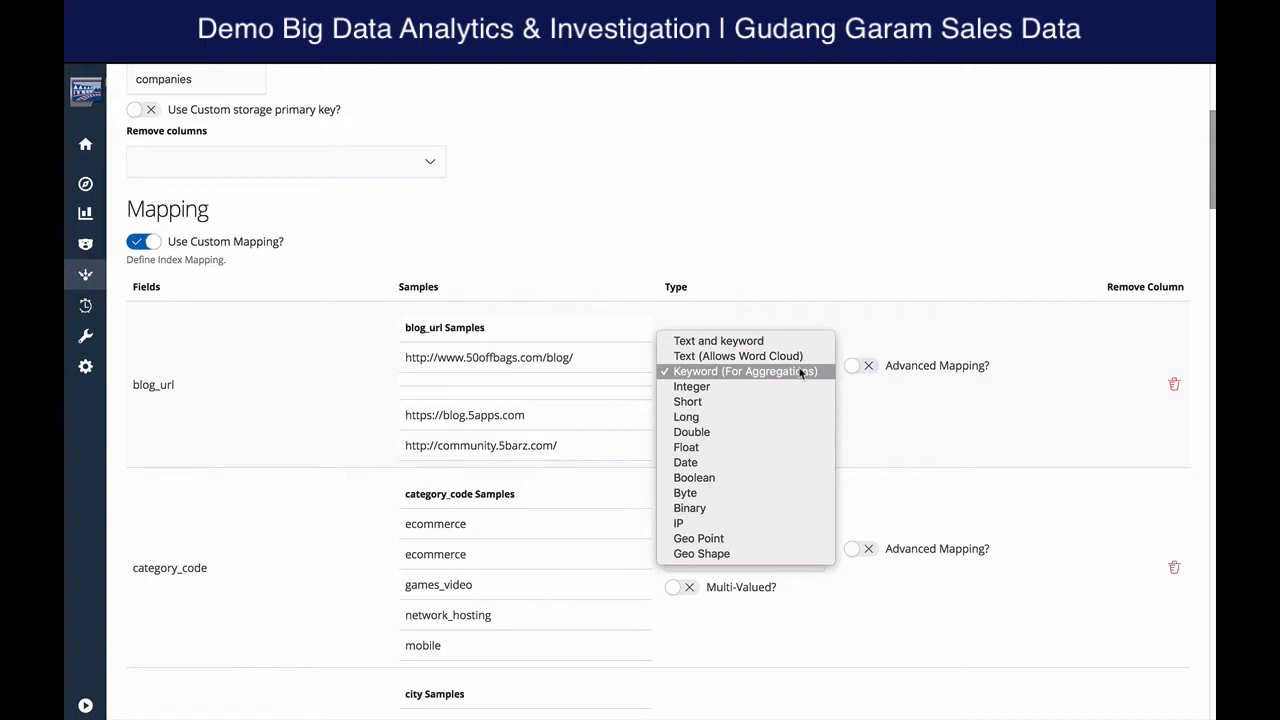
{"action": "left_click", "coordinate": [912, 268]}
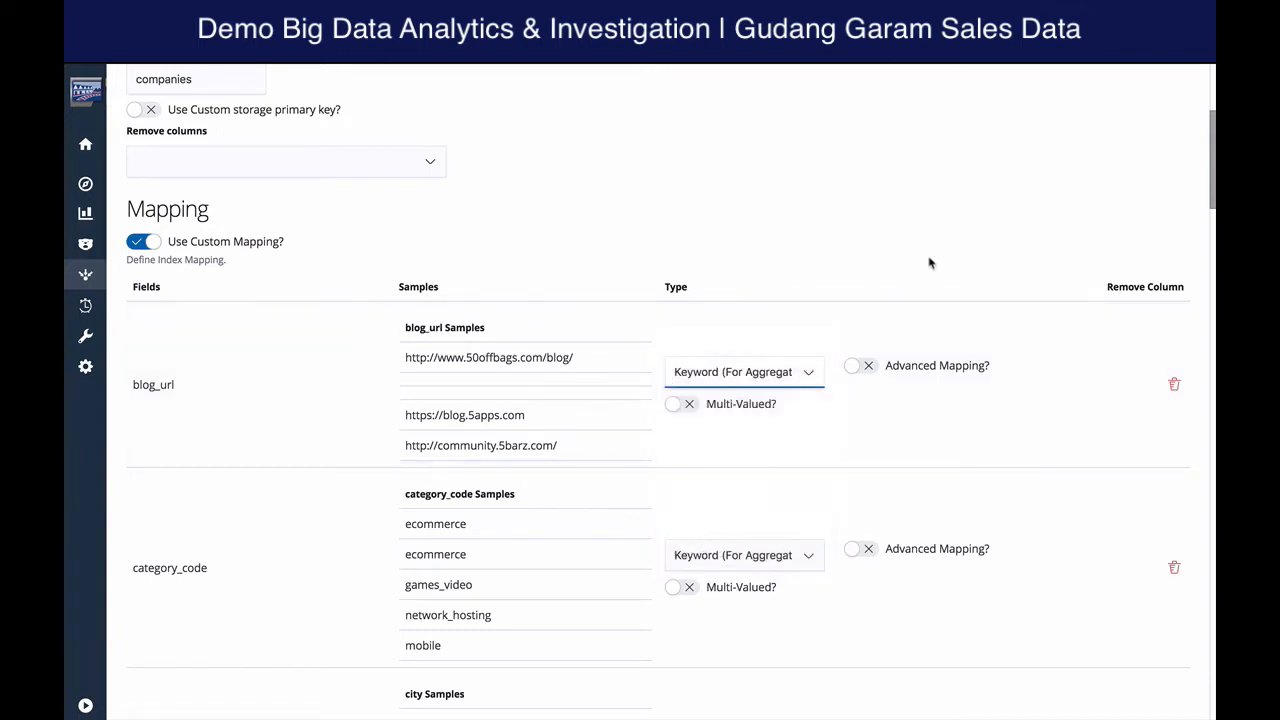
{"action": "left_click", "coordinate": [857, 368]}
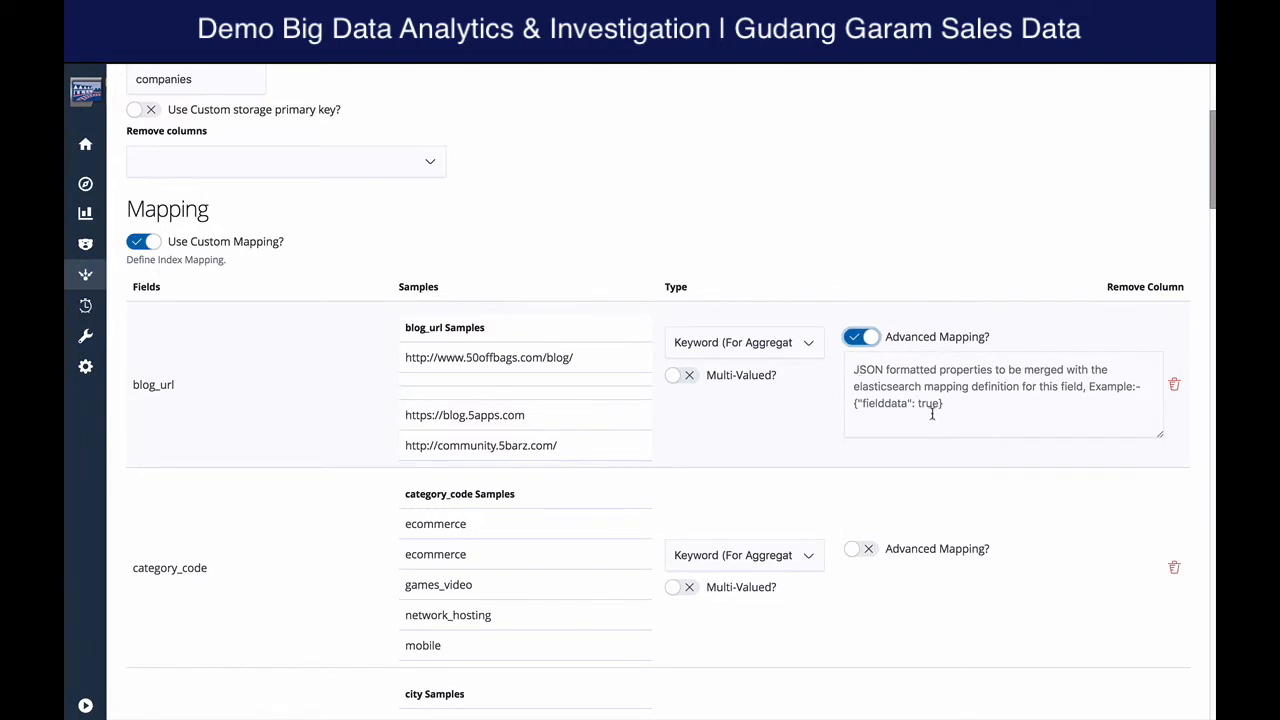
{"action": "left_click", "coordinate": [862, 338]}
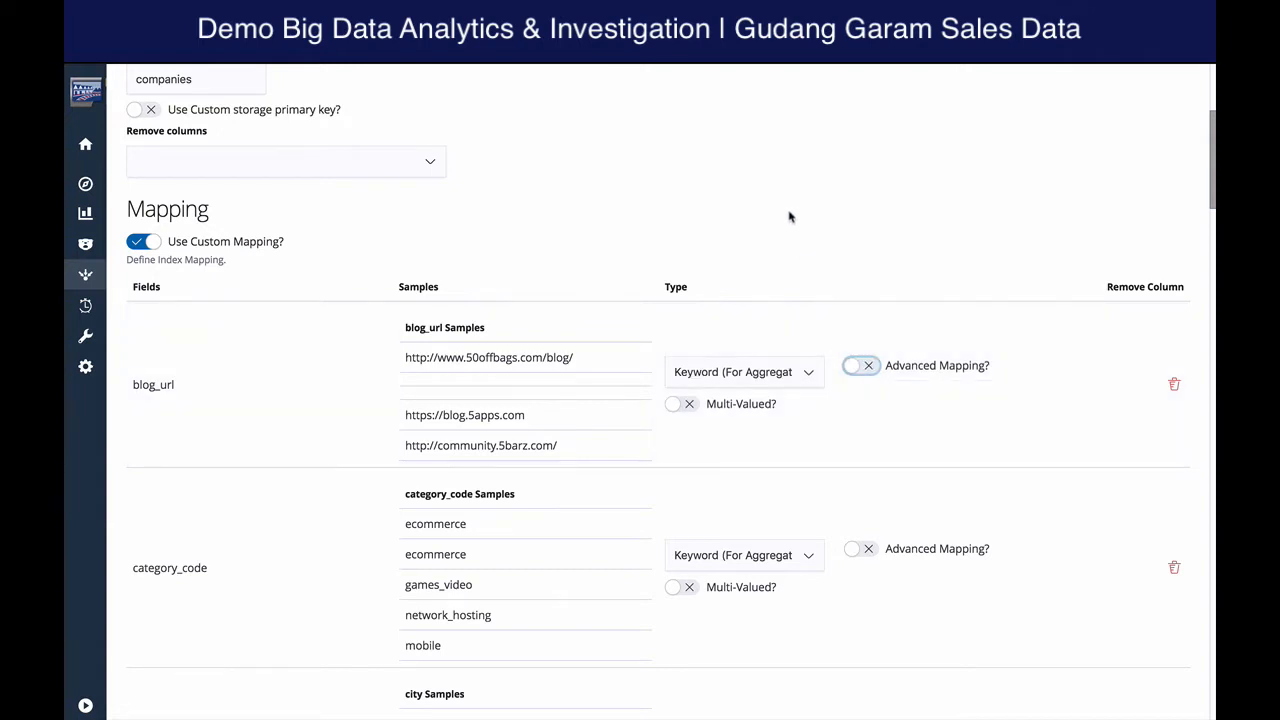
Import the companies data with the default field mappings and auto-stop at 150 errors
{"action": "scroll", "coordinate": [789, 216], "scroll_direction": "down", "scroll_amount": 8}
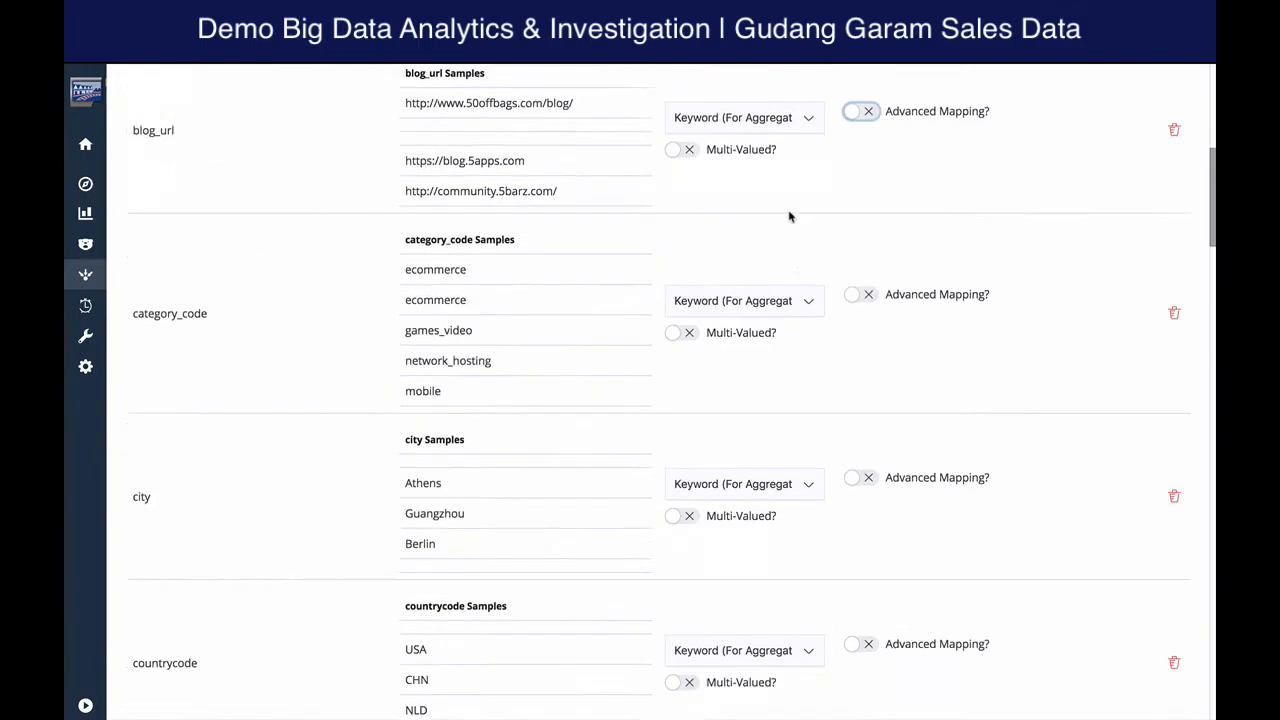
{"action": "scroll", "coordinate": [789, 216], "scroll_direction": "down", "scroll_amount": 10}
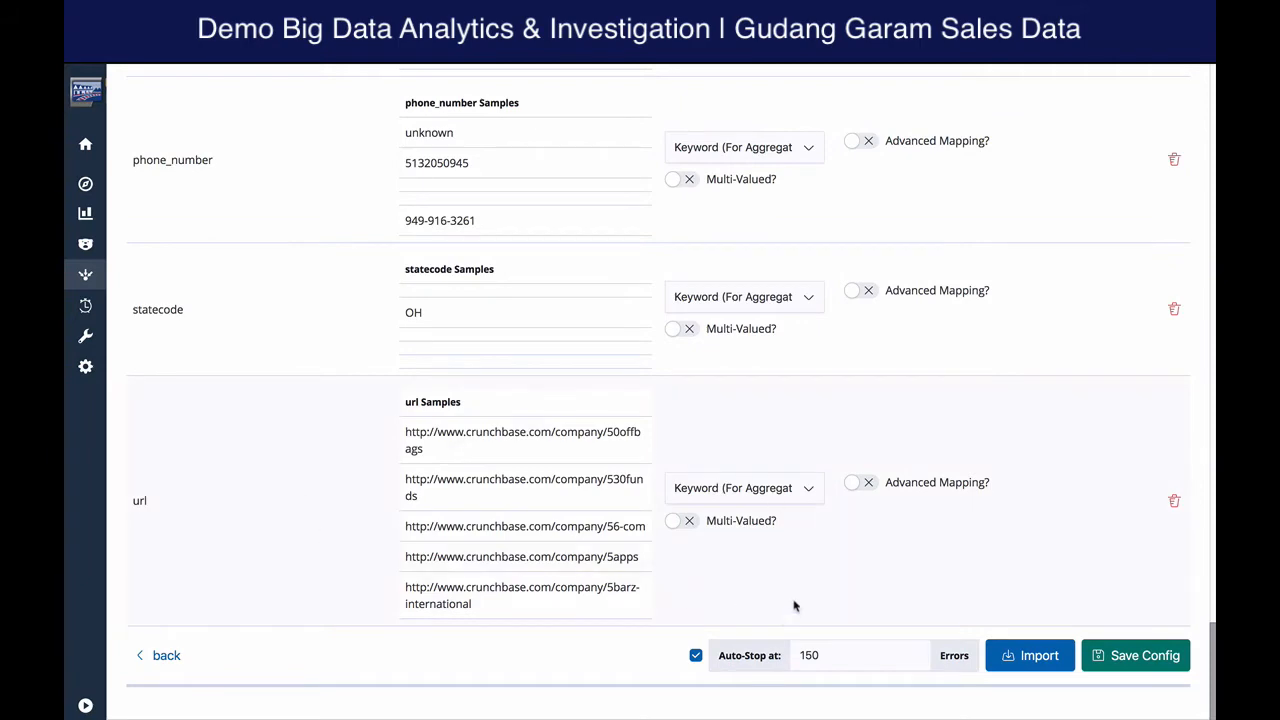
{"action": "left_click", "coordinate": [1031, 658]}
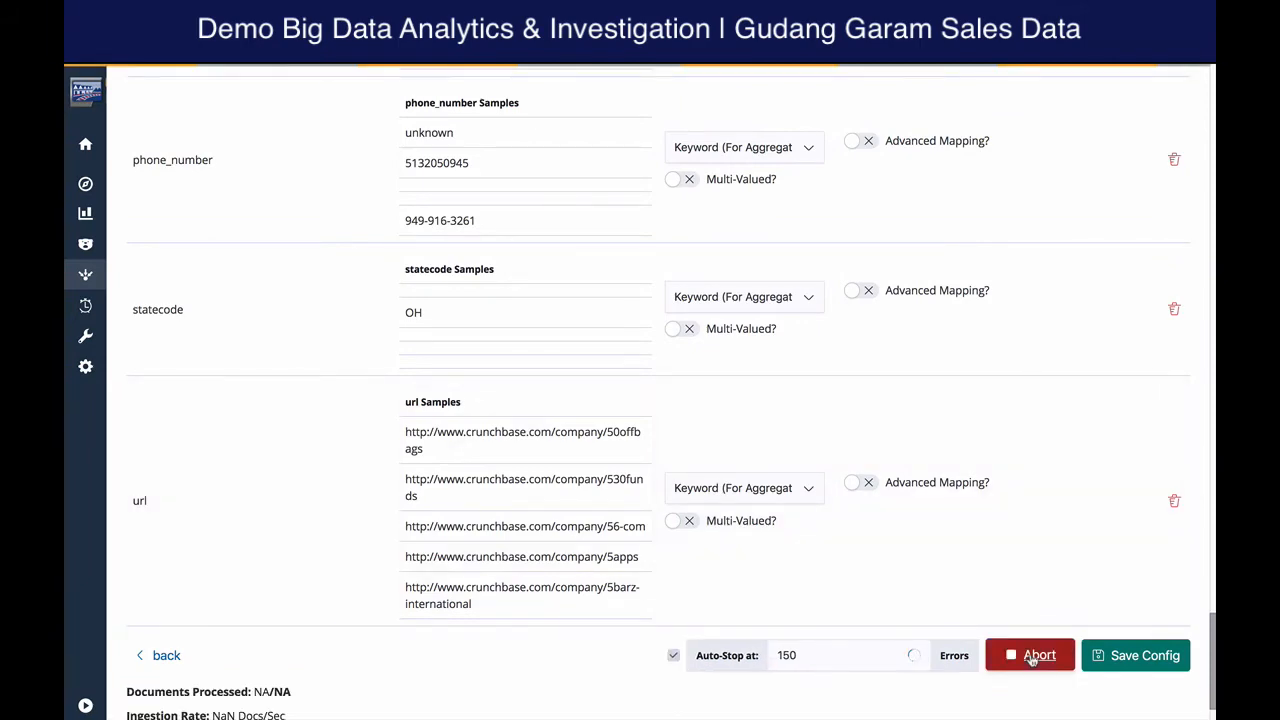
{"action": "scroll", "coordinate": [1031, 660], "scroll_direction": "down", "scroll_amount": 2}
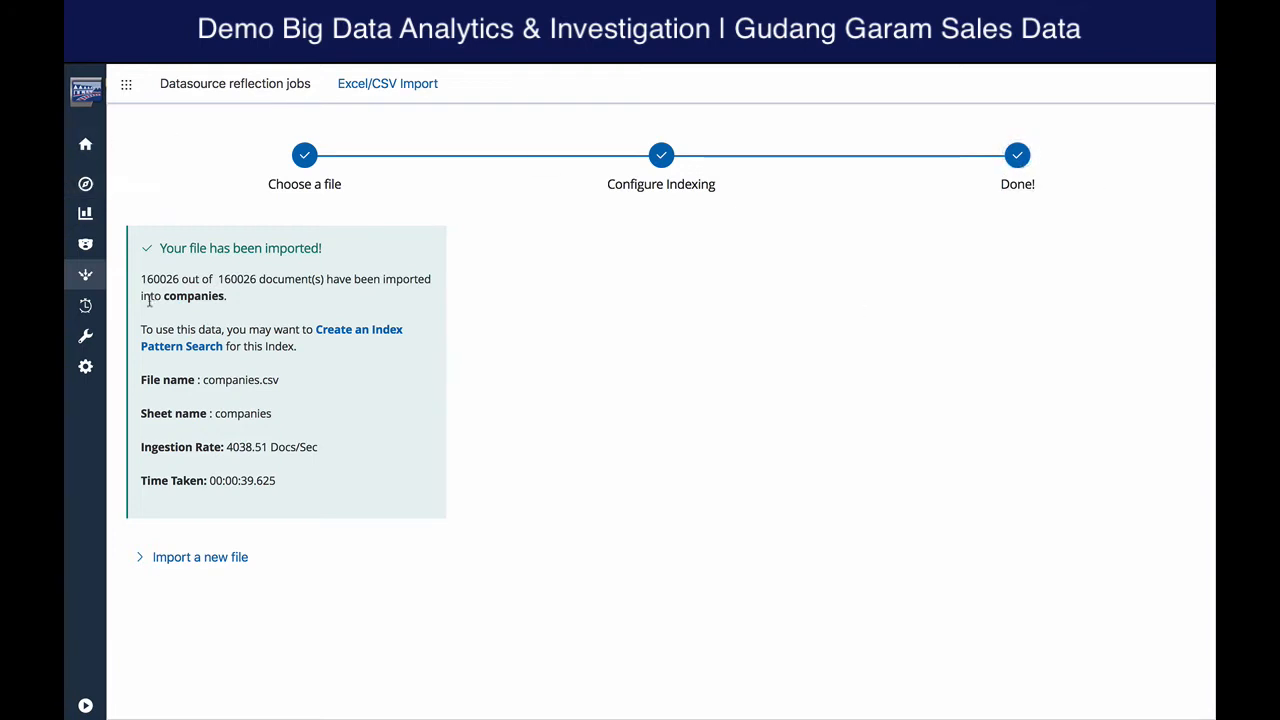
Start a new index pattern search in the data model and set its index pattern to *companies*
{"action": "left_click", "coordinate": [90, 369]}
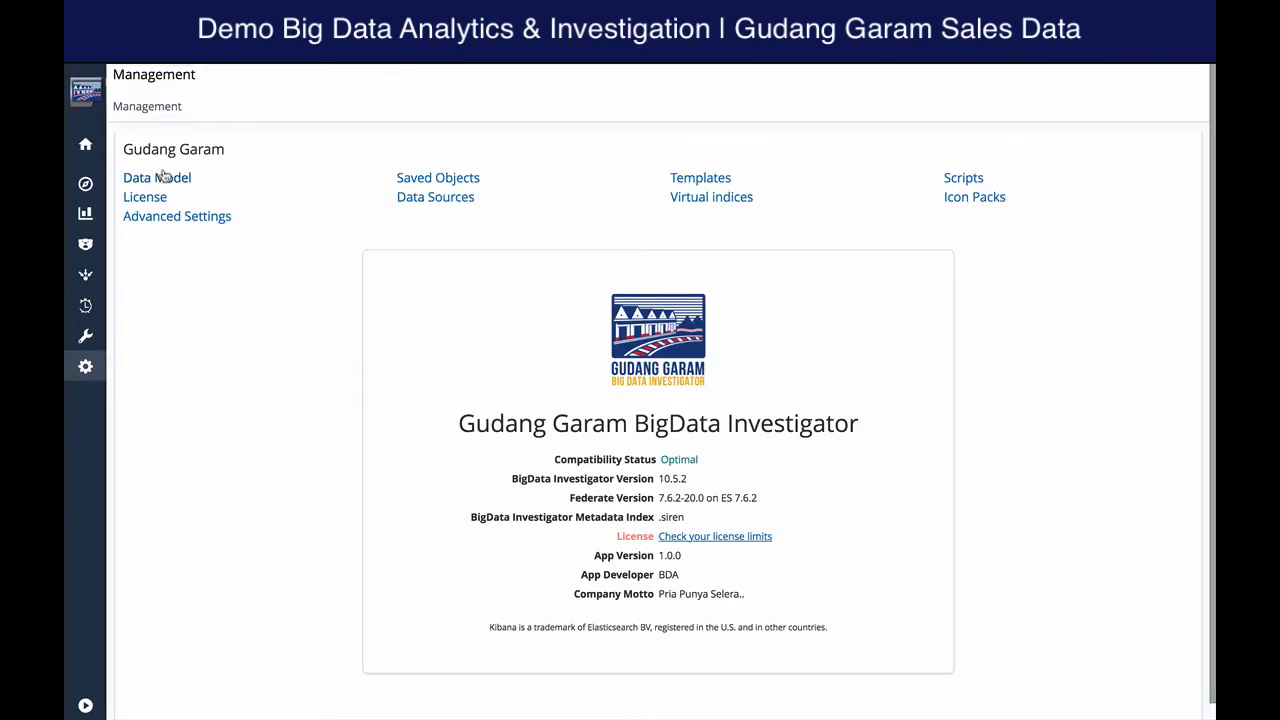
{"action": "left_click", "coordinate": [164, 177]}
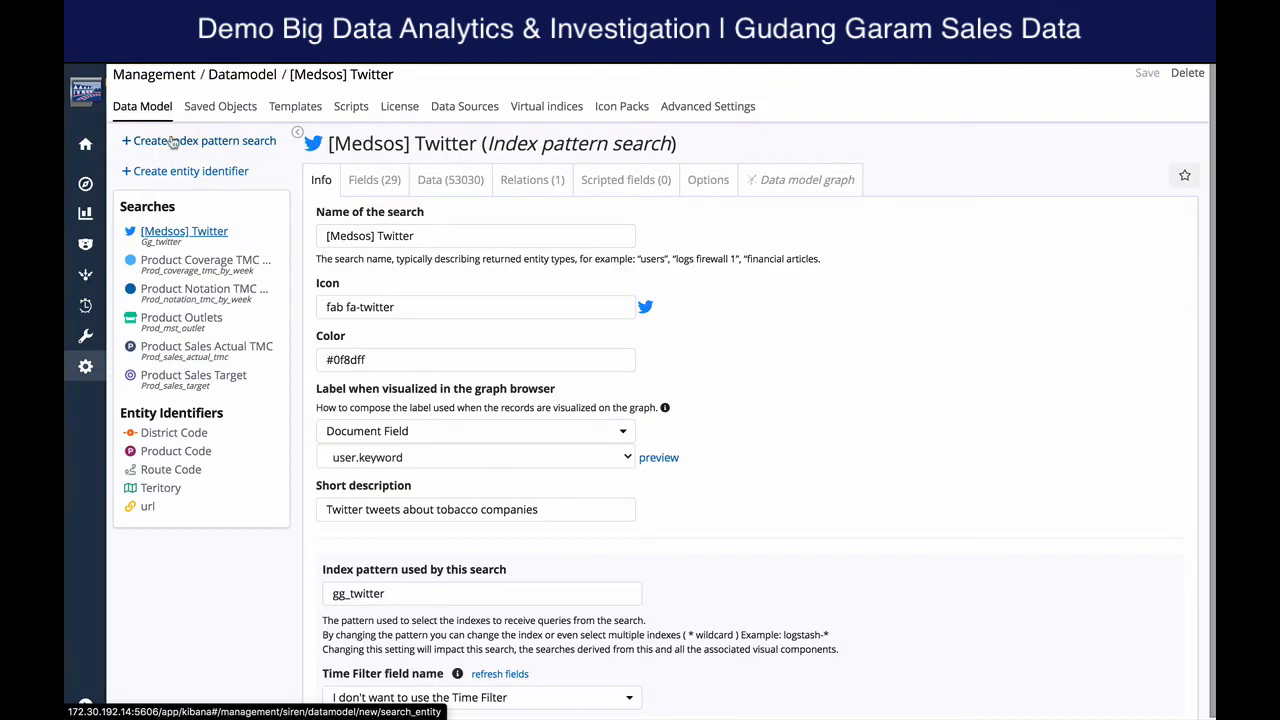
{"action": "left_click", "coordinate": [172, 143]}
{"action": "triple_click", "coordinate": [353, 229]}
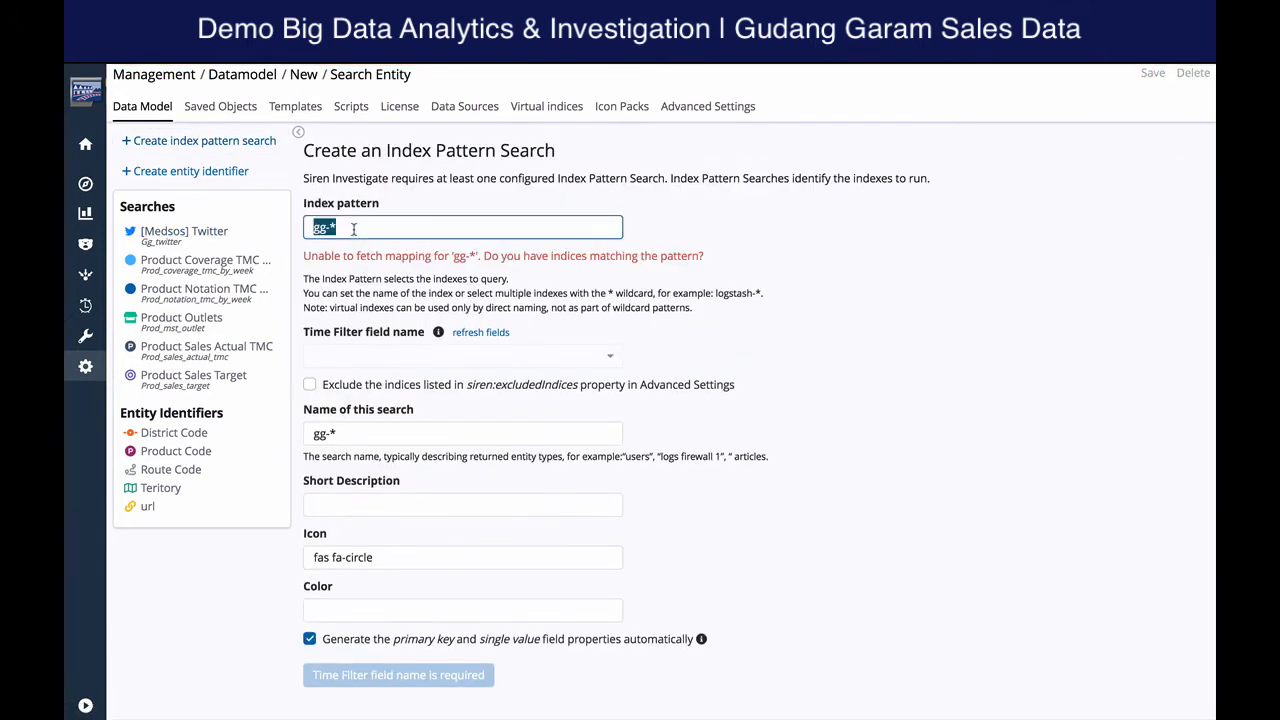
{"action": "type", "text": "*"}
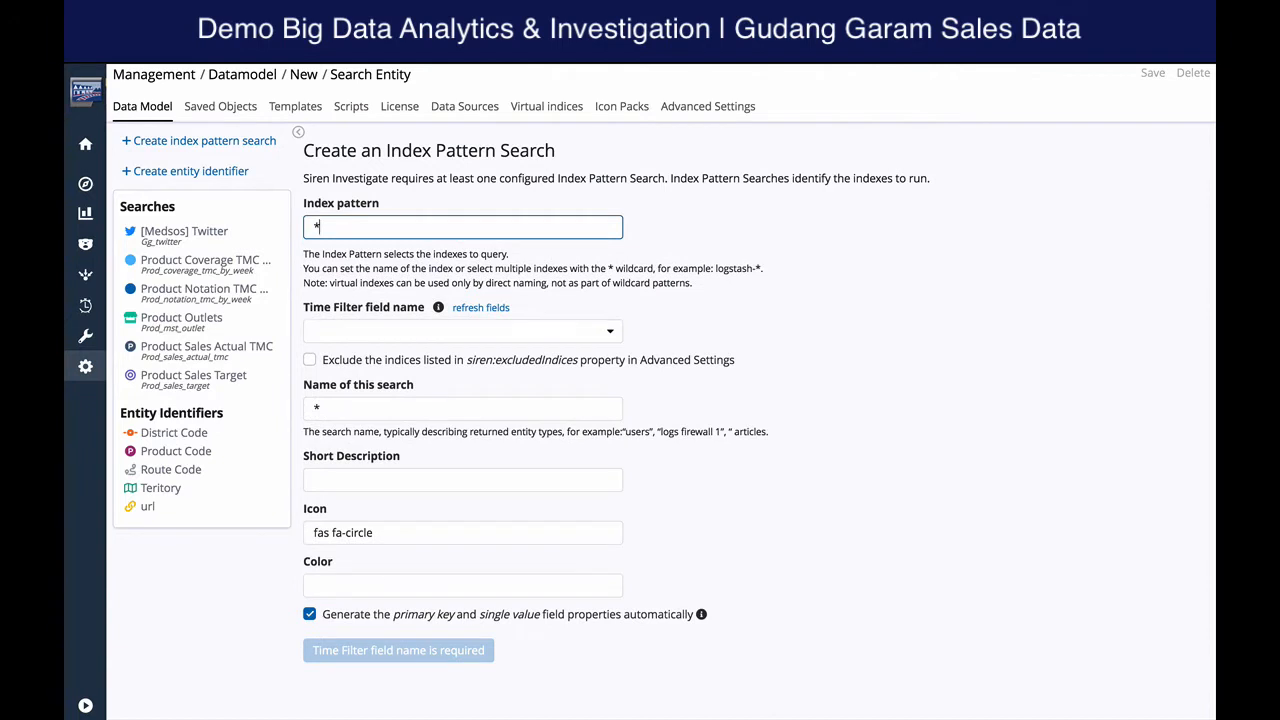
{"action": "type", "text": "companies*"}
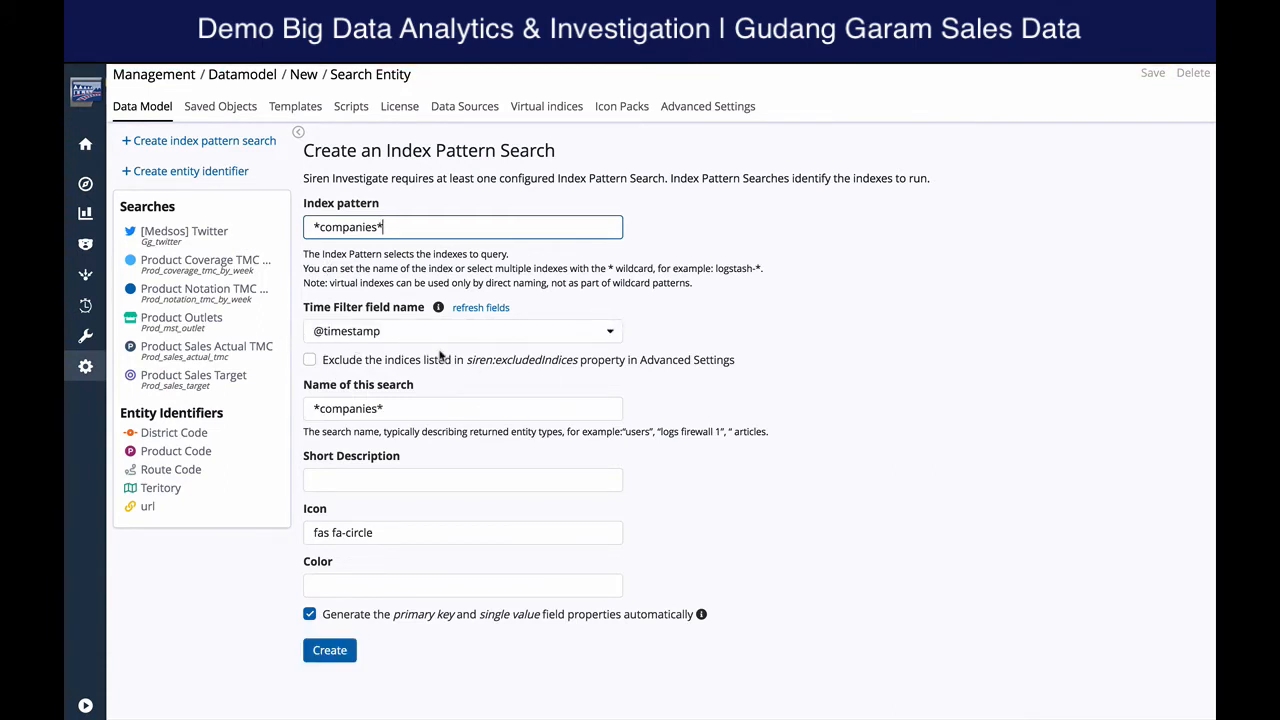
Enter "perusahaan" as the short description of the new index pattern search
{"action": "left_click", "coordinate": [369, 482]}
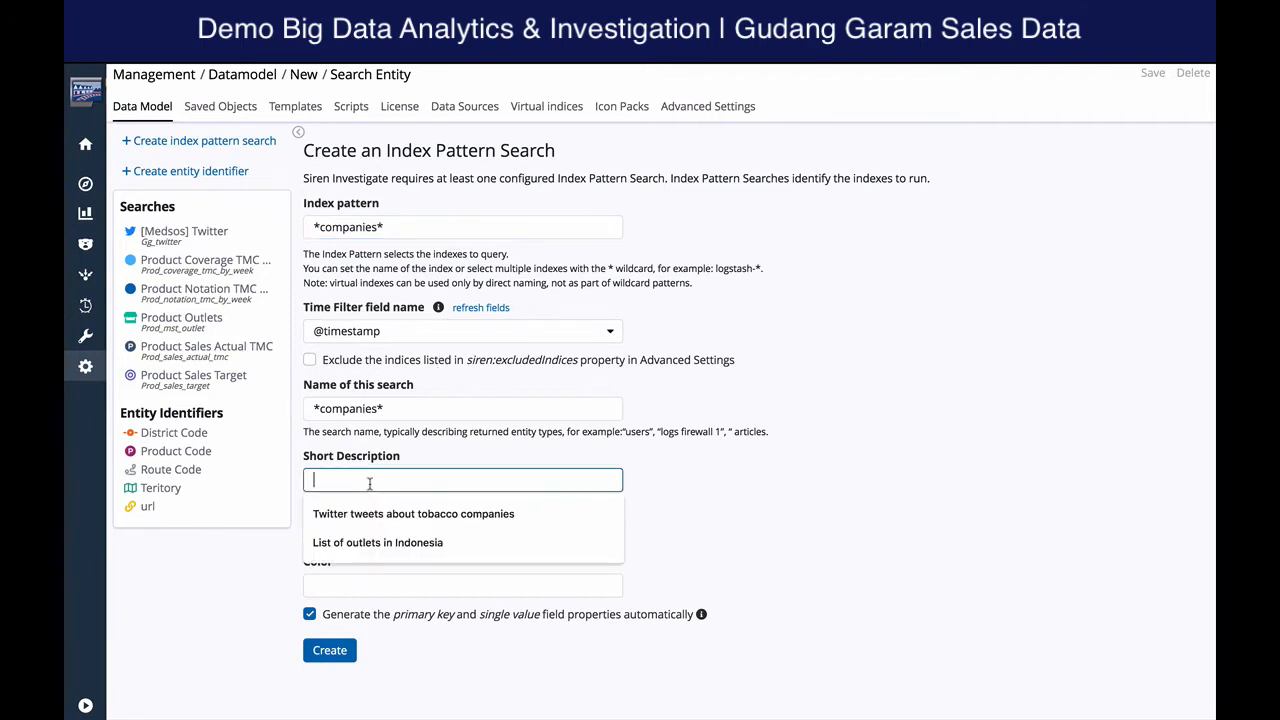
{"action": "type", "text": "per"}
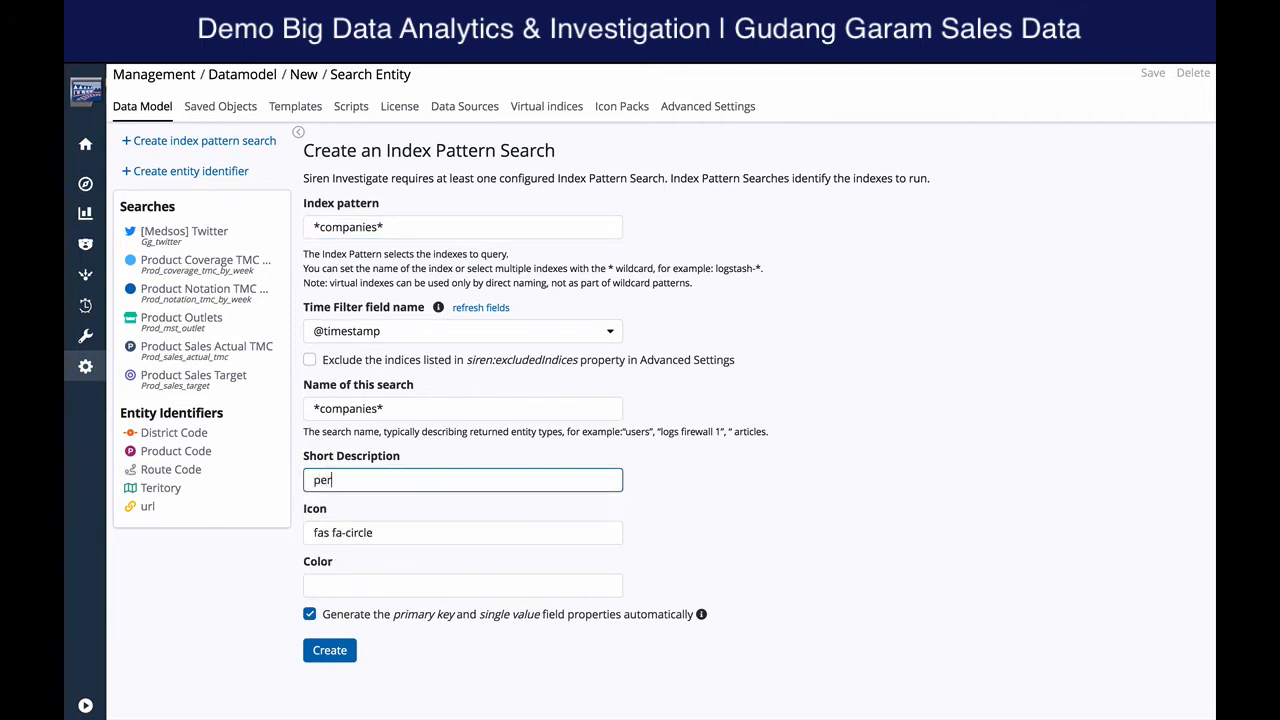
{"action": "type", "text": "usahaan"}
{"action": "left_click", "coordinate": [794, 508]}
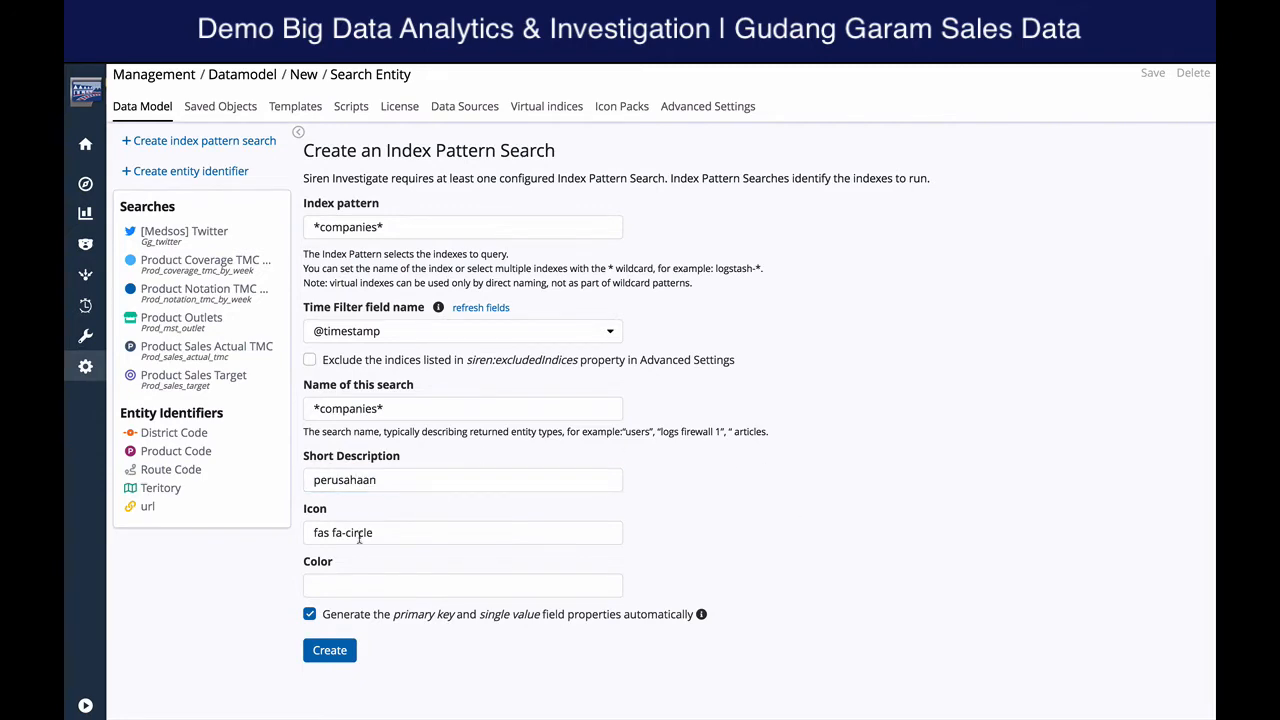
Set the icon to fas fa-building, found by searching "build", and create the *companies* index pattern search
{"action": "left_click", "coordinate": [398, 537]}
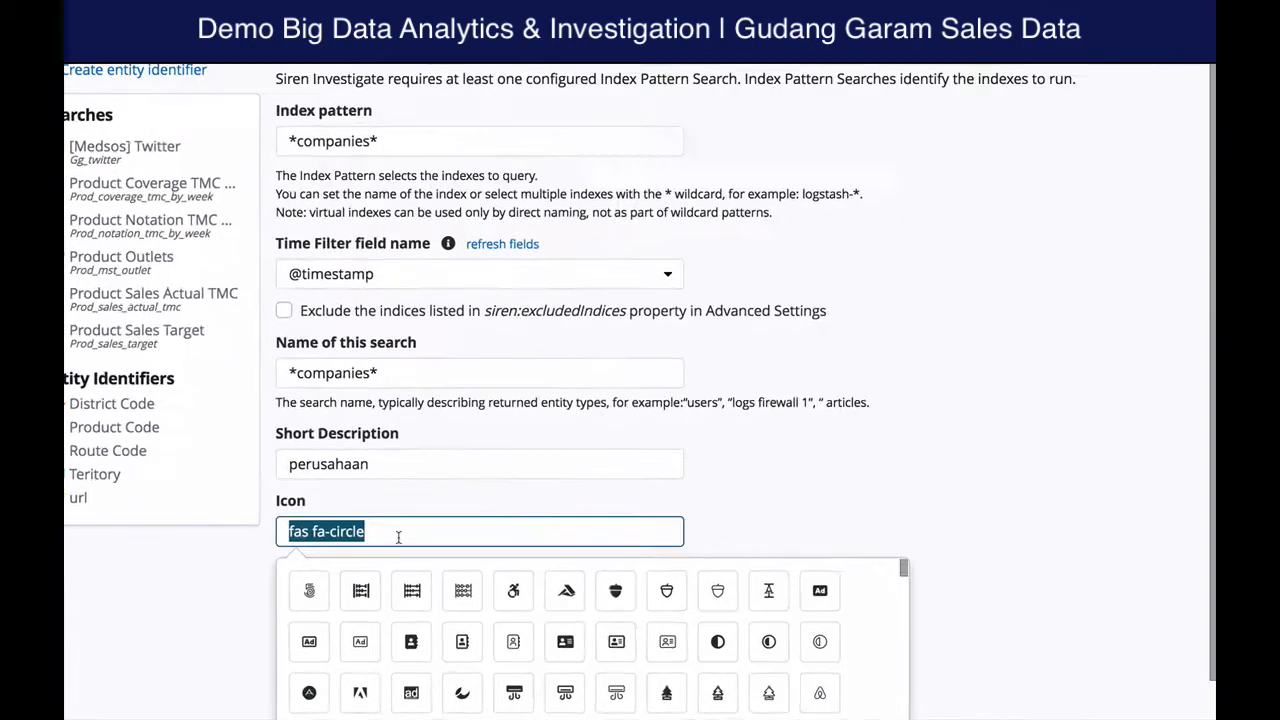
{"action": "type", "text": "bu"}
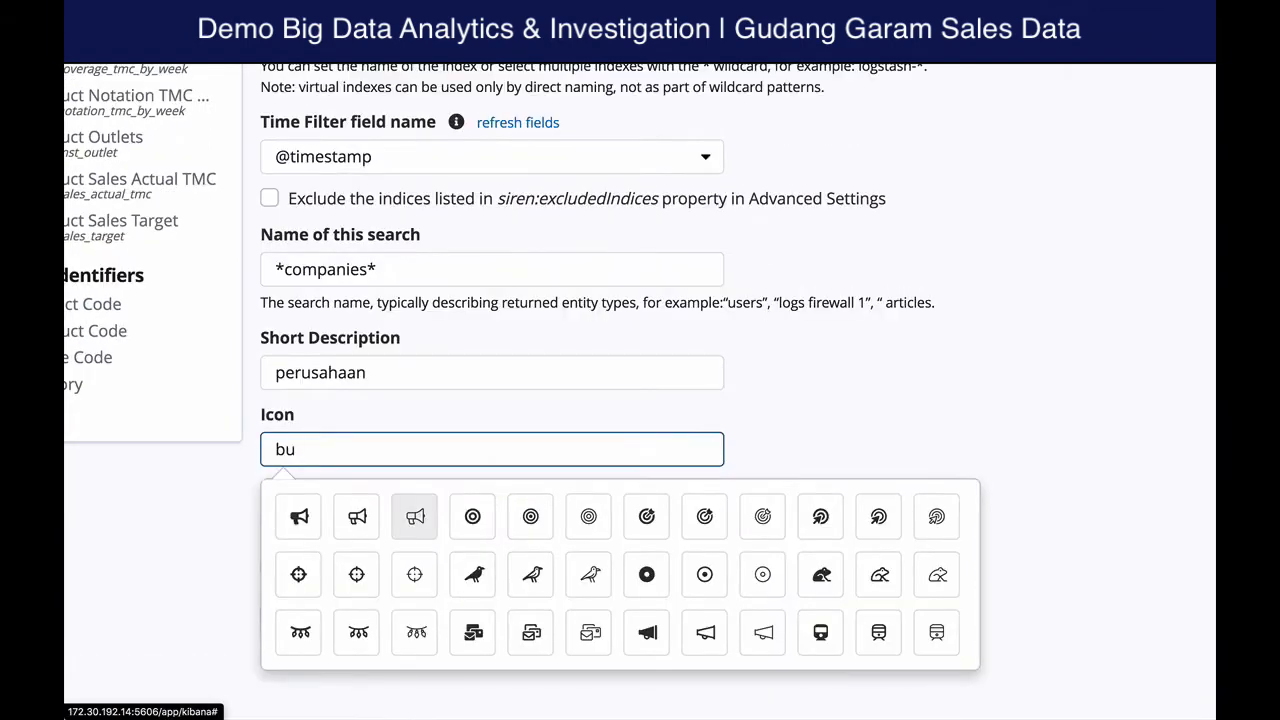
{"action": "type", "text": "lild"}
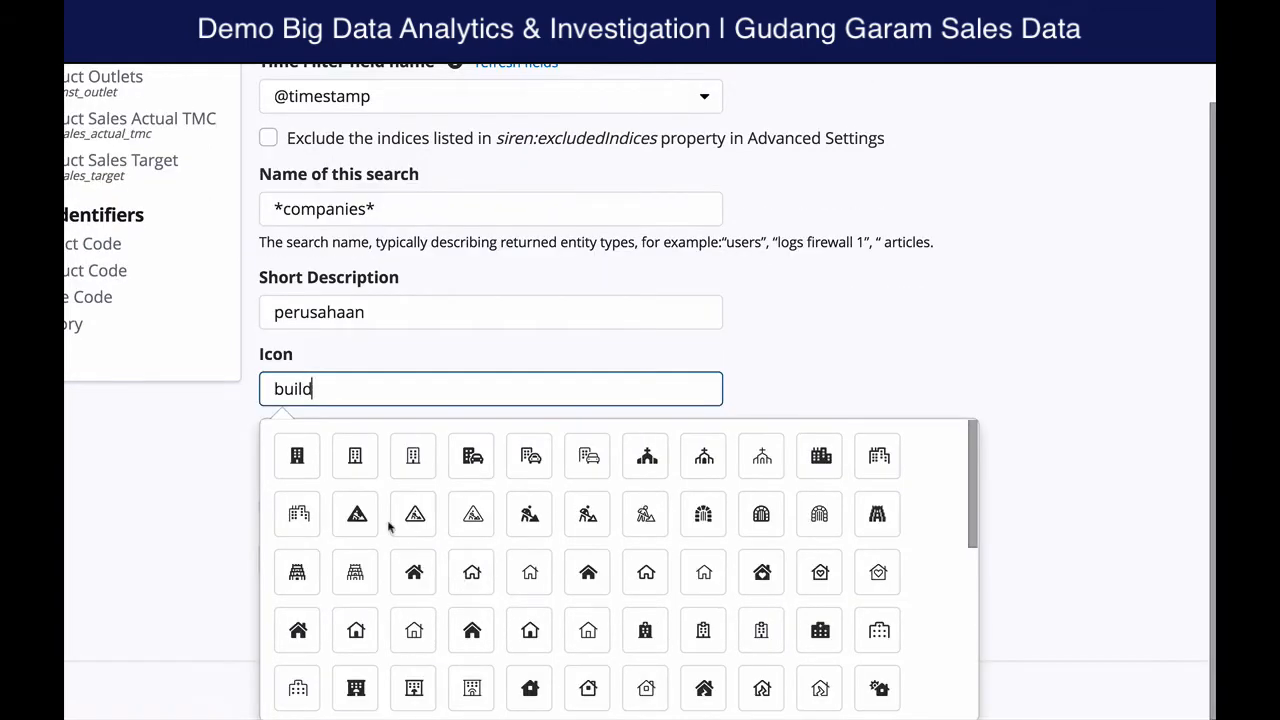
{"action": "left_click", "coordinate": [297, 455]}
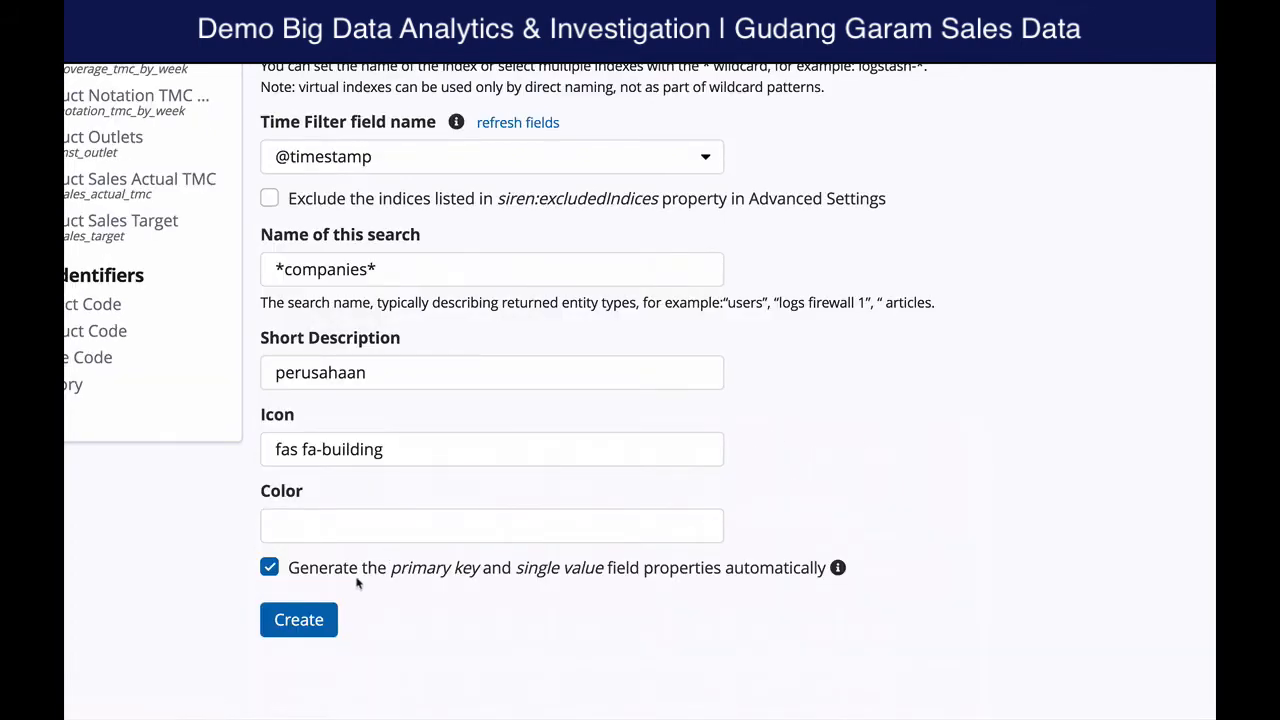
{"action": "left_click", "coordinate": [328, 622]}
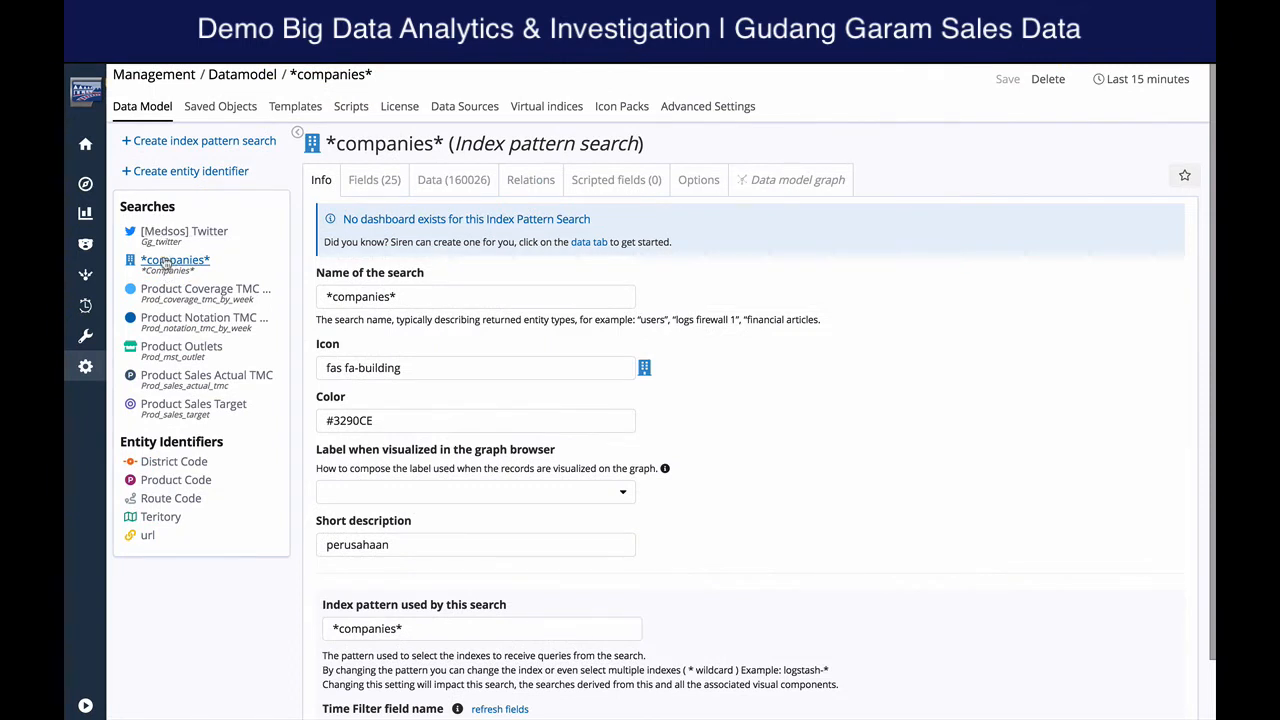
Review the fields and data of the *companies* search and inspect a record in expanded table and JSON form
{"action": "left_click", "coordinate": [376, 181]}
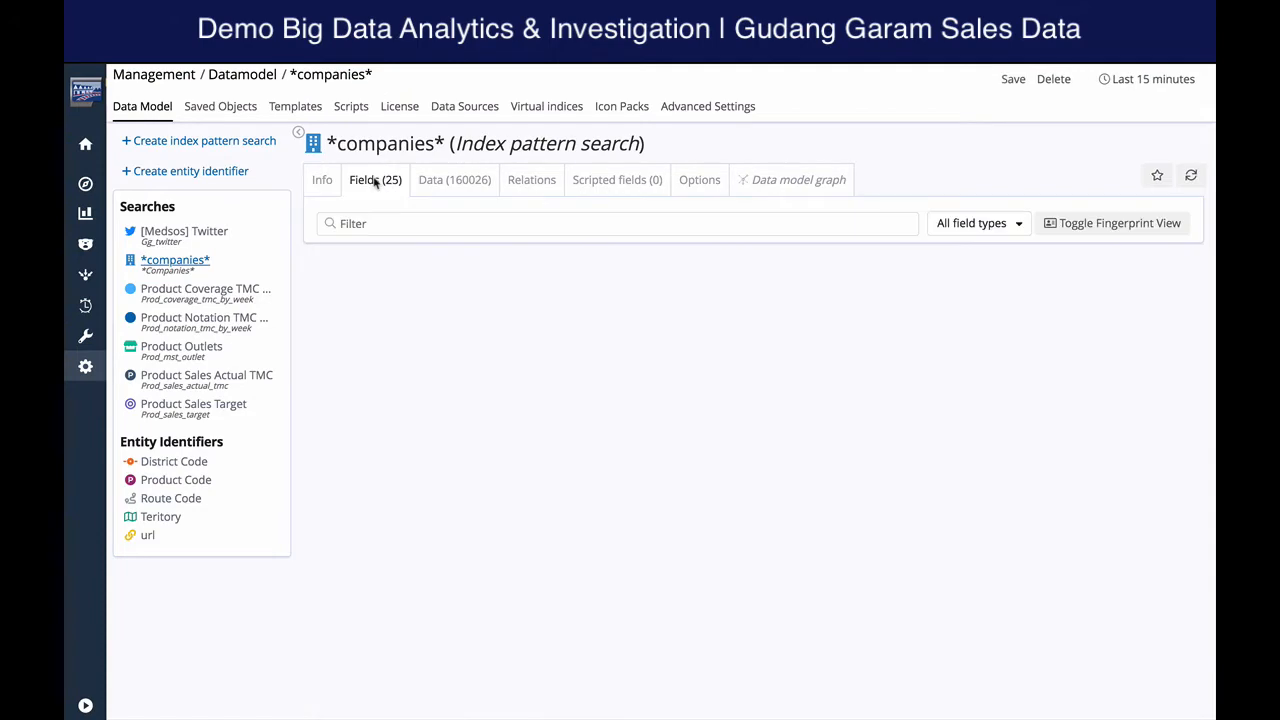
{"action": "left_click", "coordinate": [461, 189]}
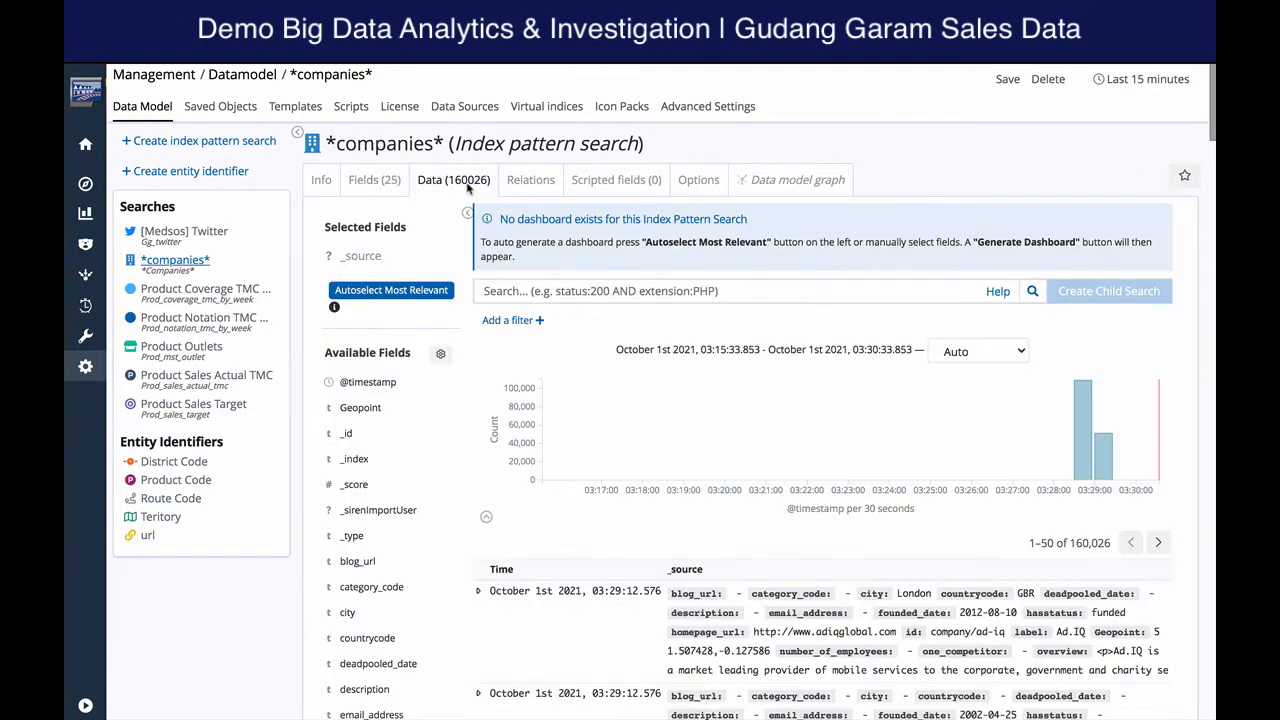
{"action": "scroll", "coordinate": [860, 246], "scroll_direction": "down", "scroll_amount": 2}
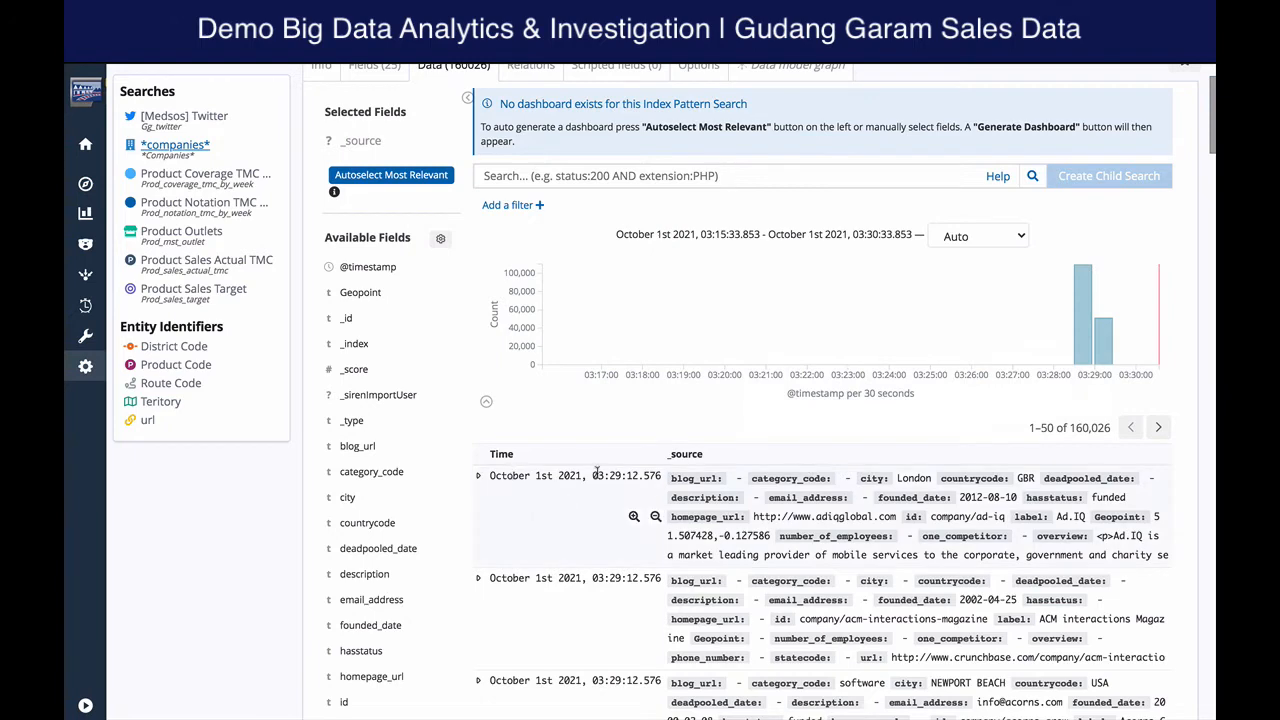
{"action": "left_click", "coordinate": [478, 480]}
{"action": "scroll", "coordinate": [778, 531], "scroll_direction": "down", "scroll_amount": 6}
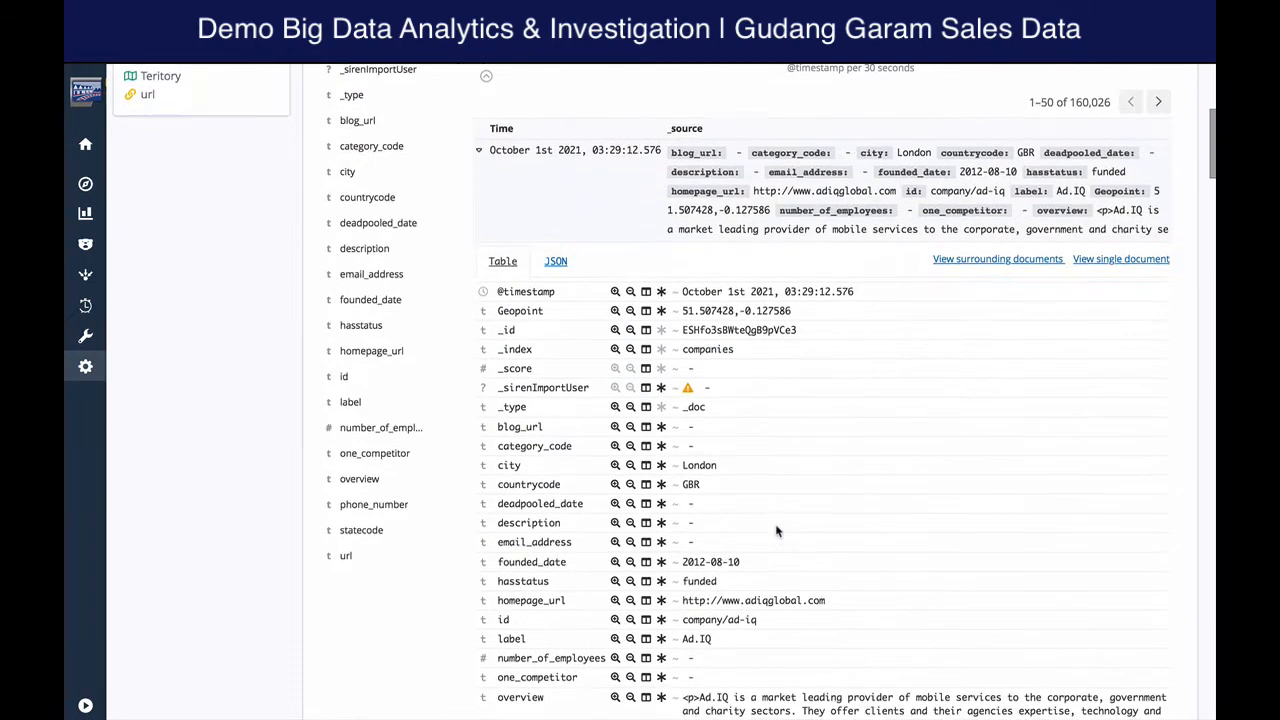
{"action": "left_click", "coordinate": [556, 169]}
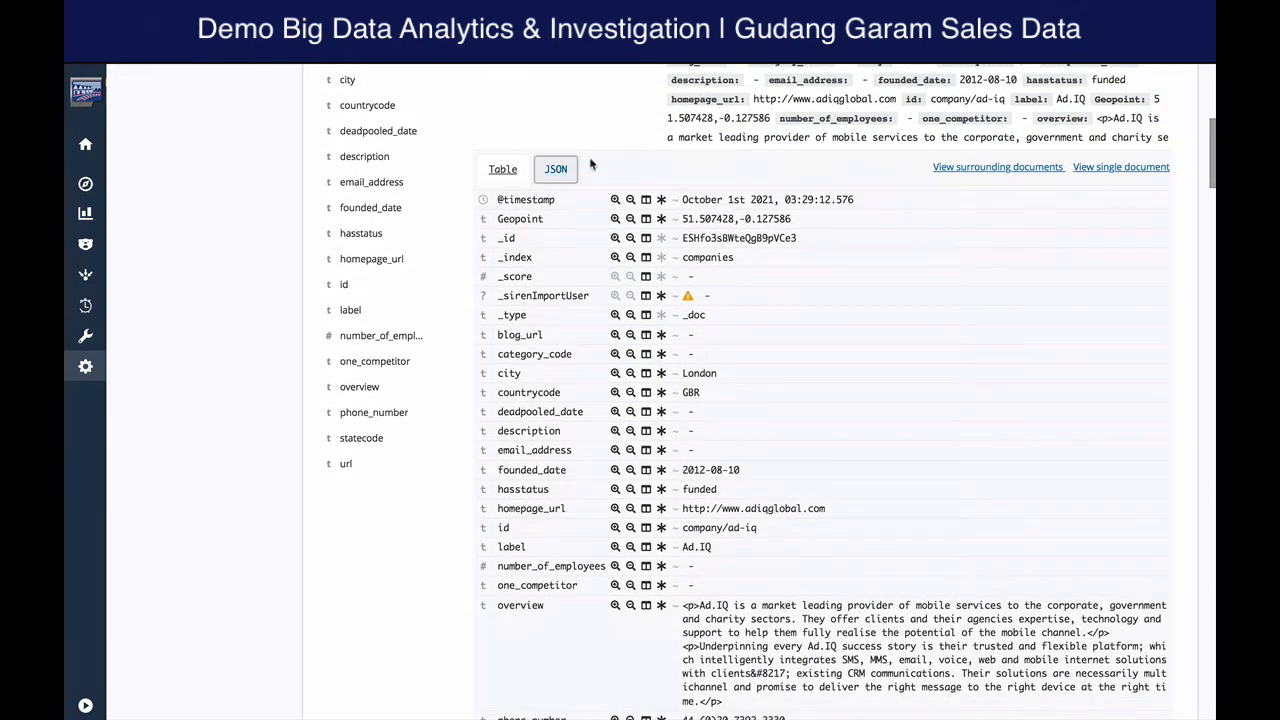
{"action": "scroll", "coordinate": [778, 400], "scroll_direction": "down", "scroll_amount": 5}
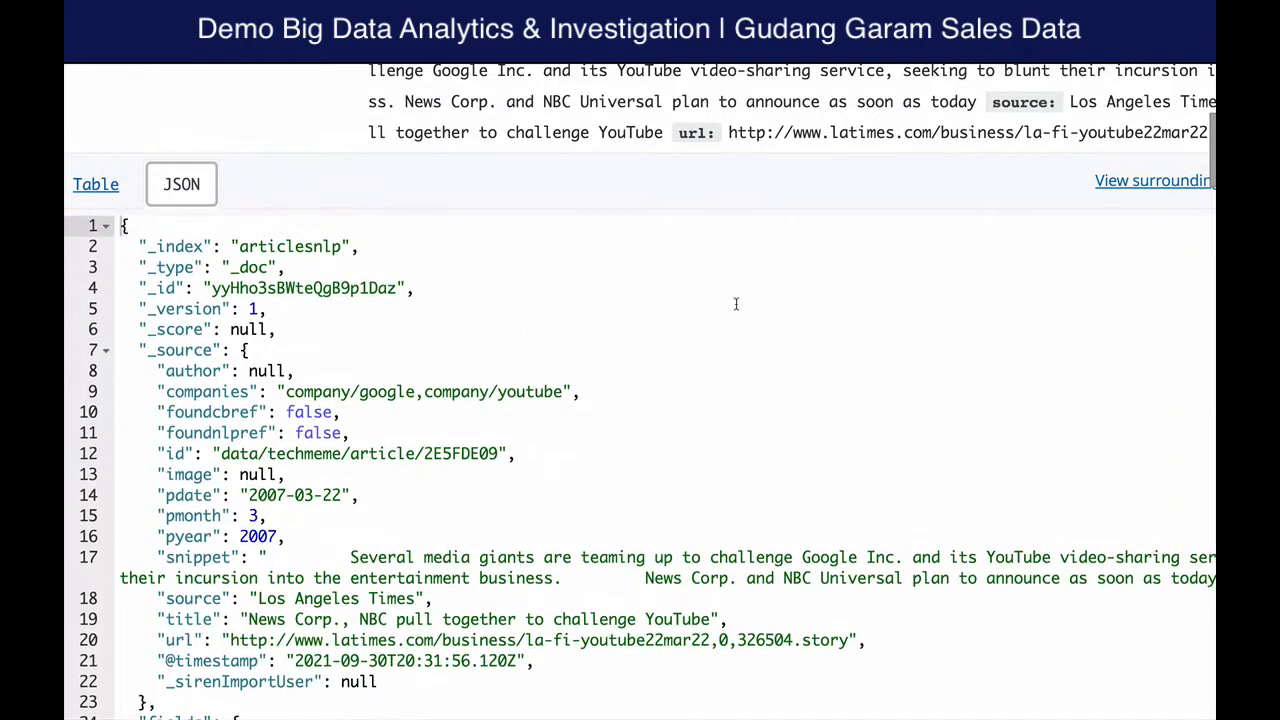
{"action": "scroll", "coordinate": [735, 304], "scroll_direction": "up", "scroll_amount": 5}
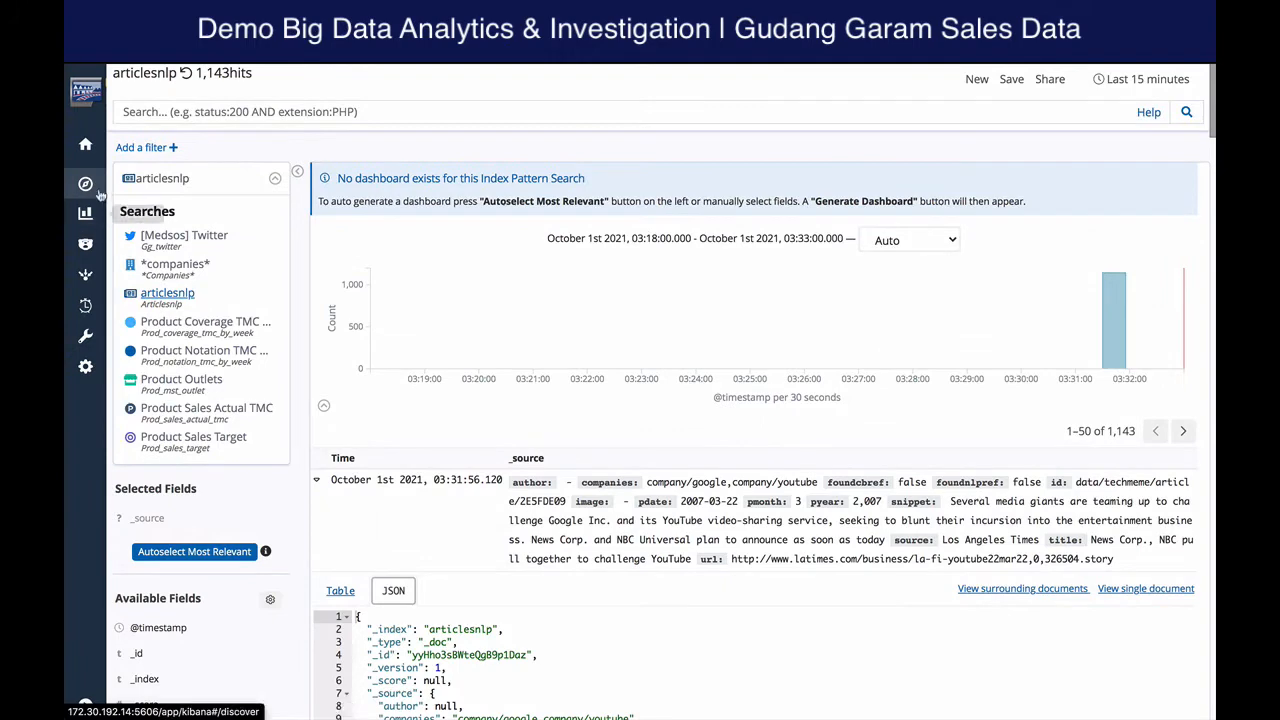
Open the data model graph of *companies* and move the *companies* and articlesnlp nodes clear of the other nodes
{"action": "left_click", "coordinate": [85, 366]}
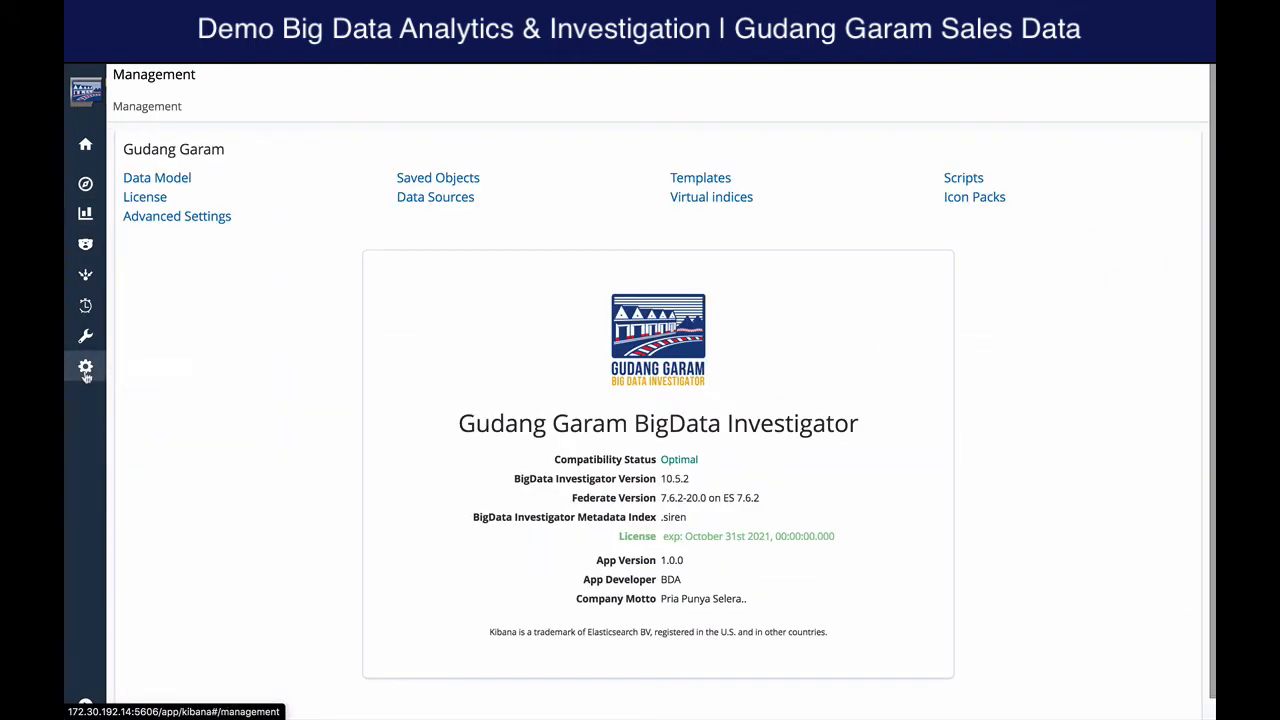
{"action": "left_click", "coordinate": [160, 177]}
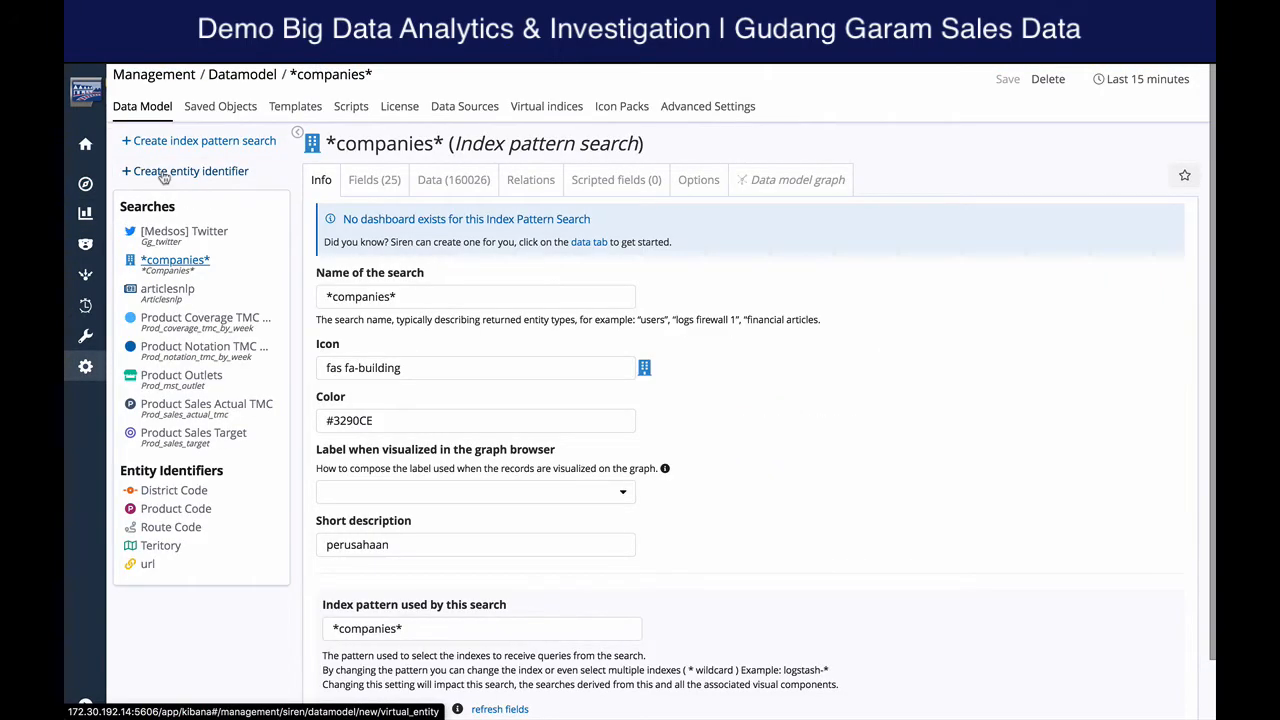
{"action": "left_click", "coordinate": [786, 182]}
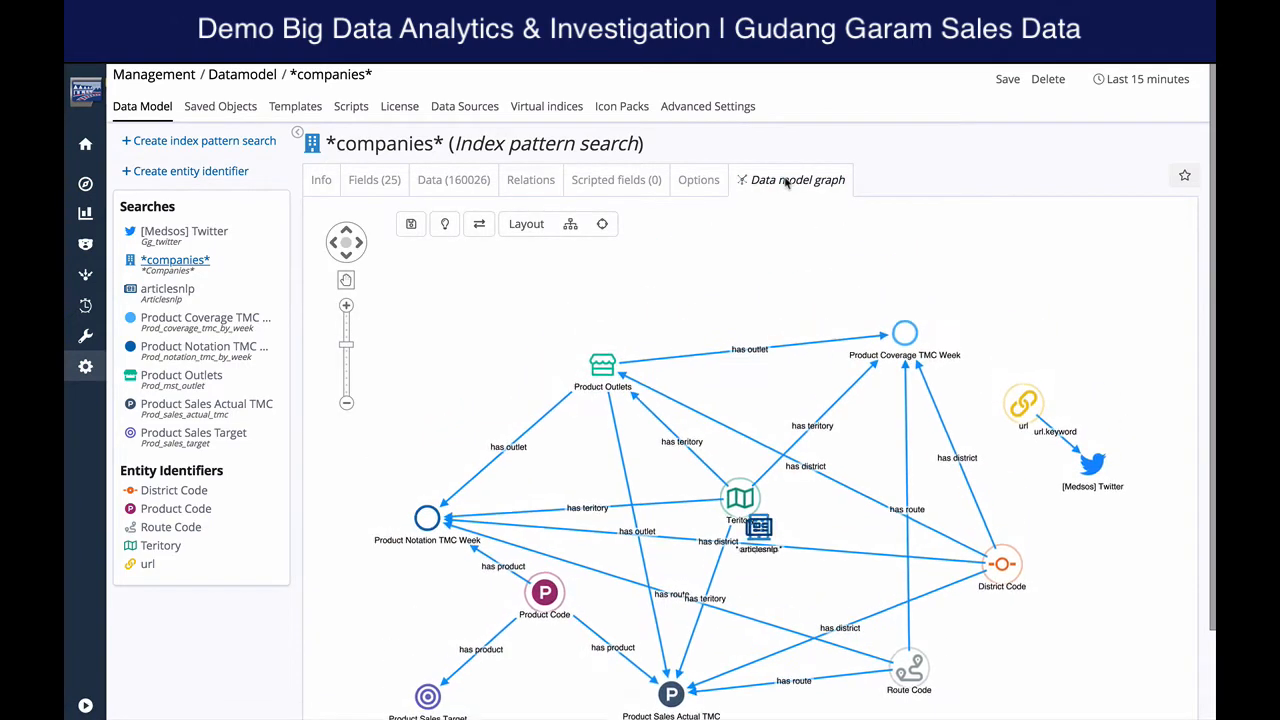
{"action": "left_click_drag", "start_coordinate": [746, 515], "coordinate": [476, 311]}
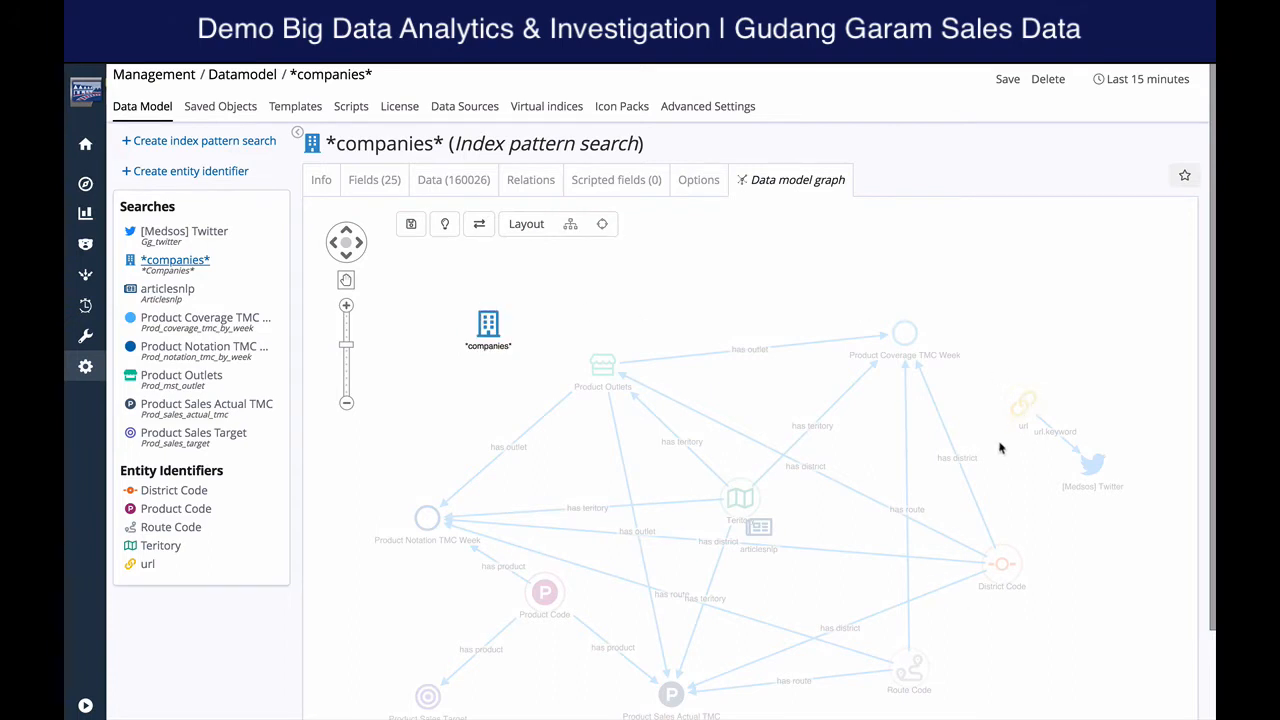
{"action": "scroll", "coordinate": [1007, 497], "scroll_direction": "down", "scroll_amount": 3}
{"action": "left_click_drag", "start_coordinate": [828, 520], "coordinate": [623, 423]}
{"action": "scroll", "coordinate": [634, 434], "scroll_direction": "up", "scroll_amount": 5}
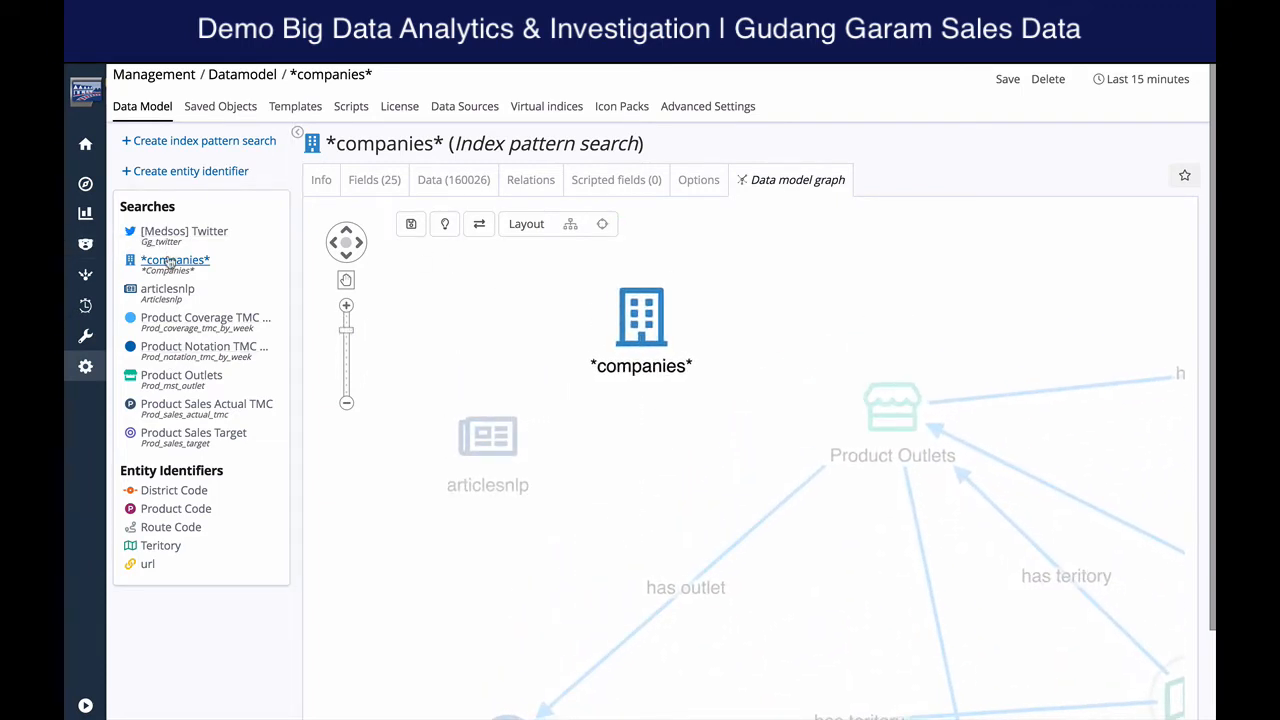
Start the relations auto-discovery wizard from the *companies* relations and keep only *companies* and articlesnlp as input searches
{"action": "left_click", "coordinate": [170, 262]}
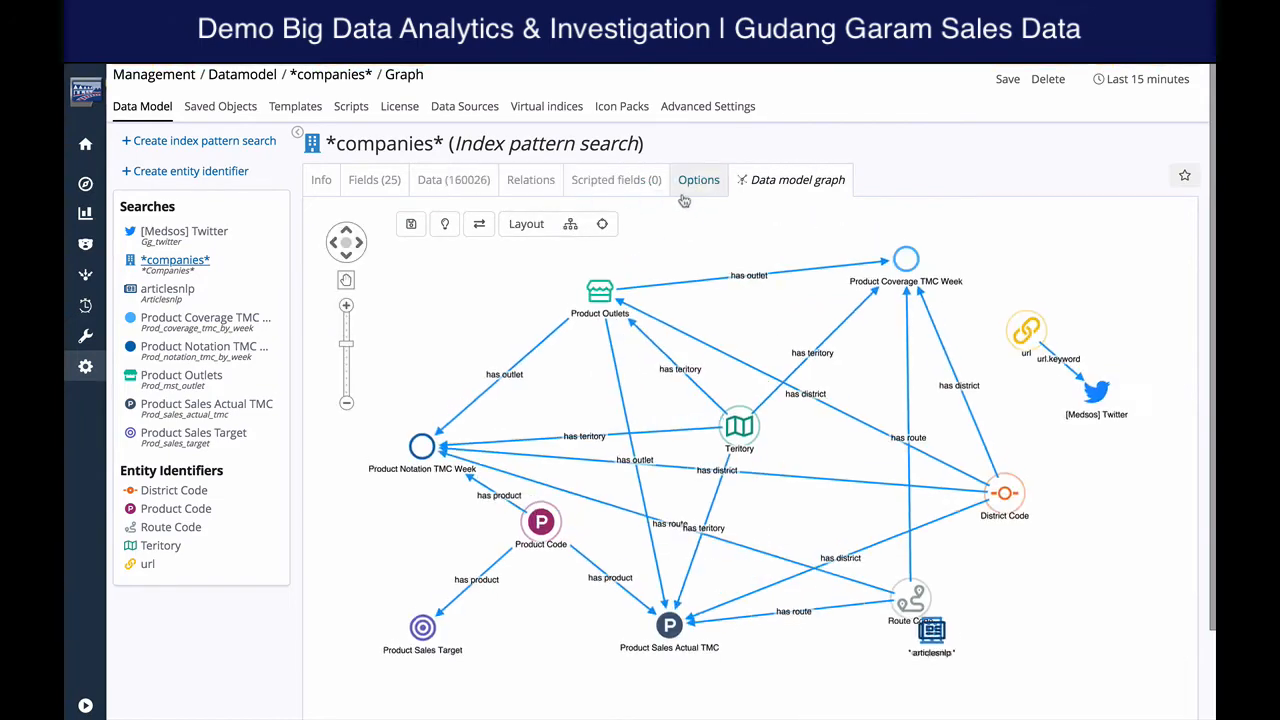
{"action": "left_click", "coordinate": [530, 180]}
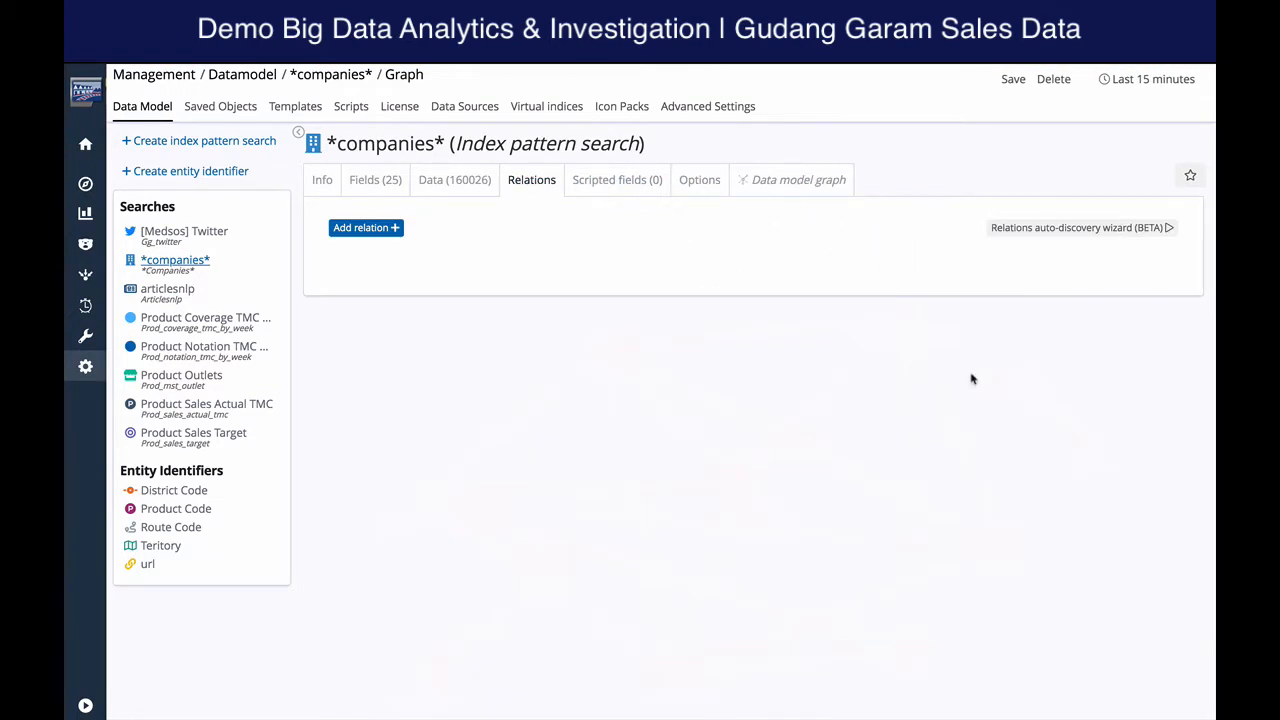
{"action": "left_click", "coordinate": [1062, 230]}
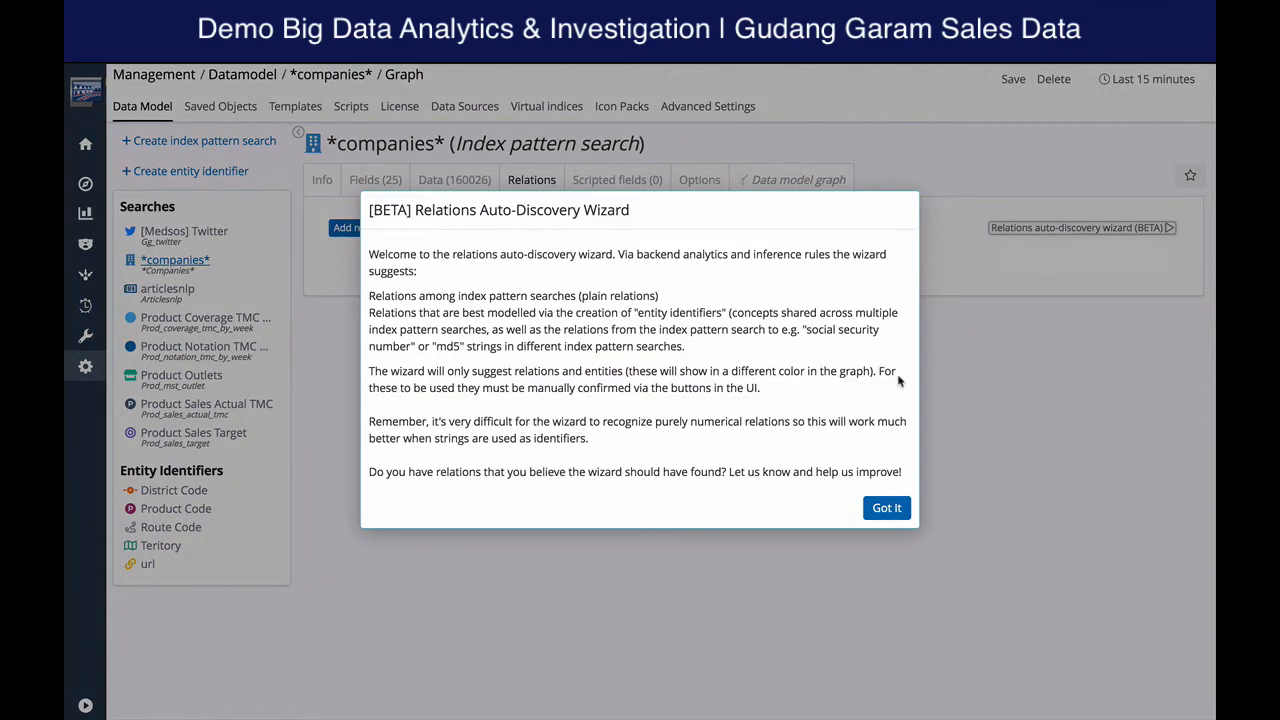
{"action": "left_click", "coordinate": [886, 508]}
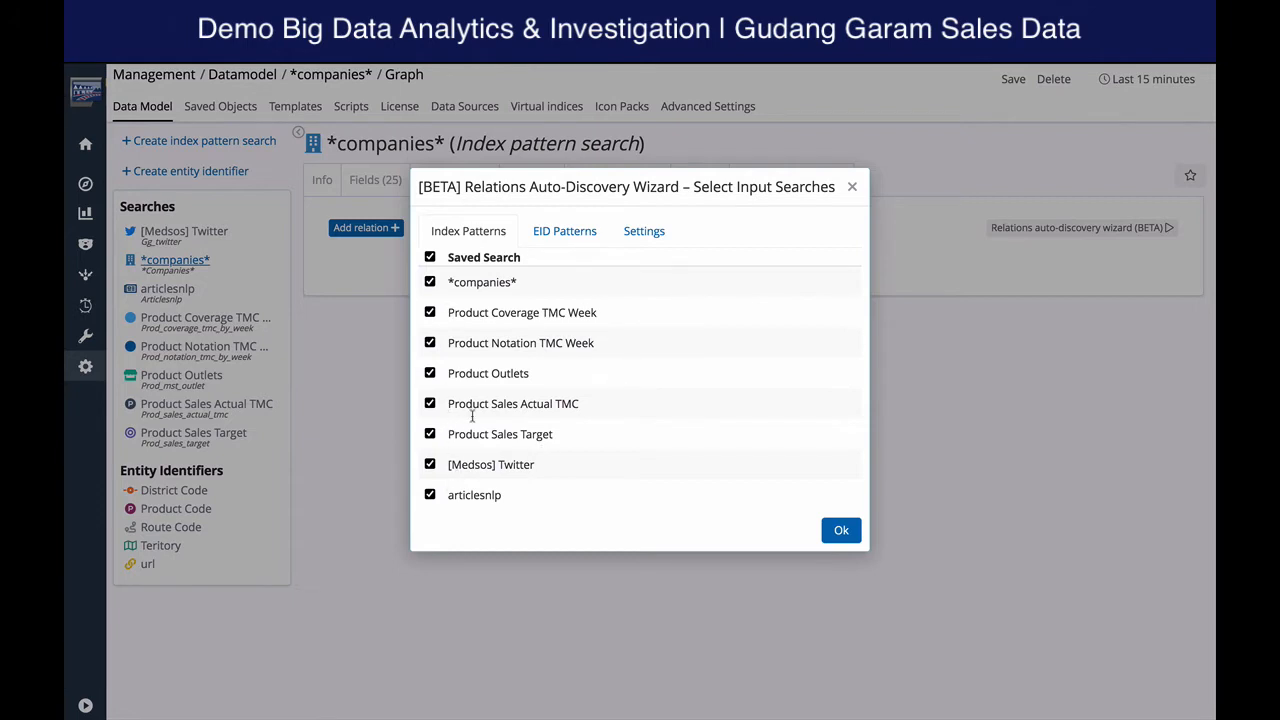
{"action": "left_click", "coordinate": [430, 313]}
{"action": "left_click", "coordinate": [430, 343]}
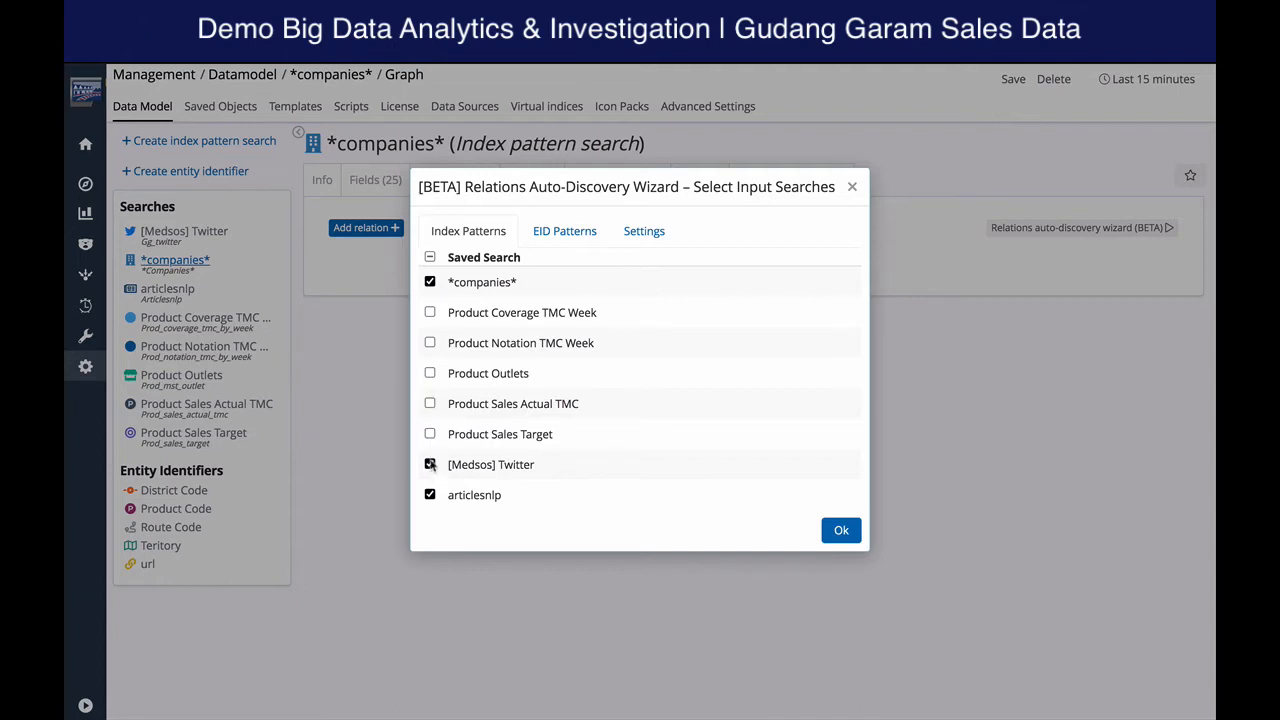
Check the wizard's EID patterns and detection settings, and run the relations discovery on the selected searches
{"action": "left_click", "coordinate": [563, 231]}
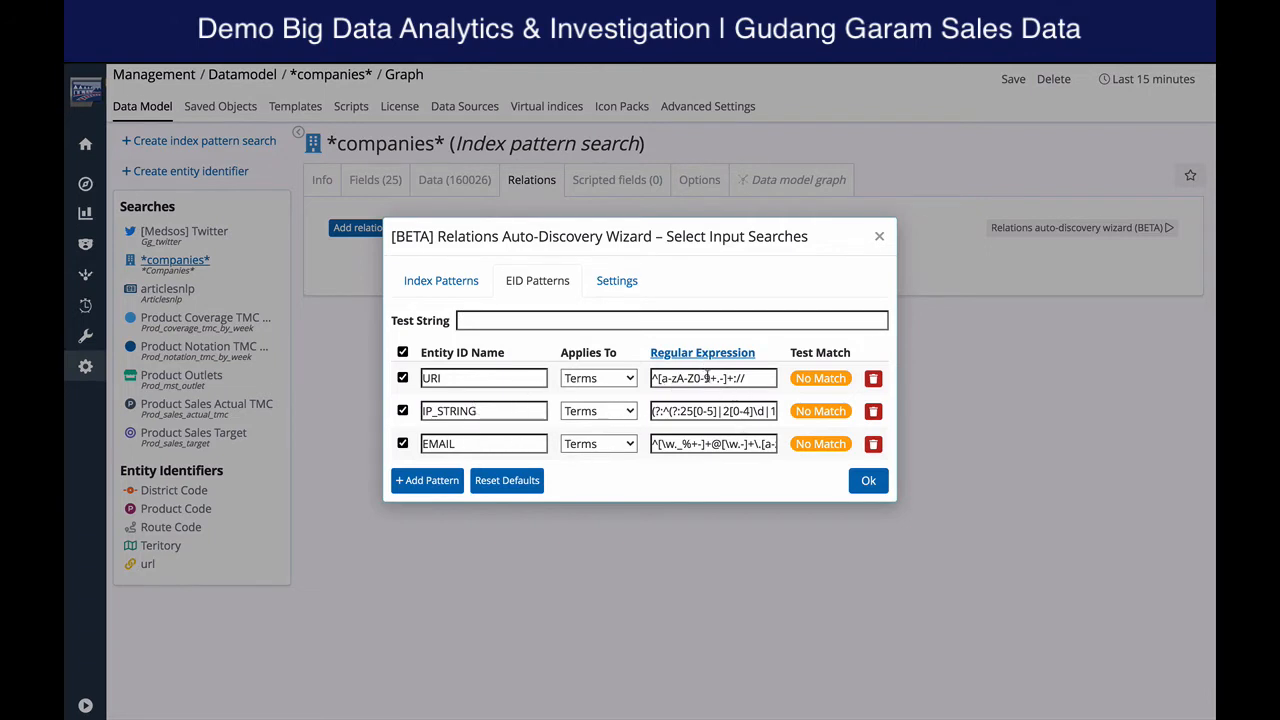
{"action": "left_click", "coordinate": [616, 281]}
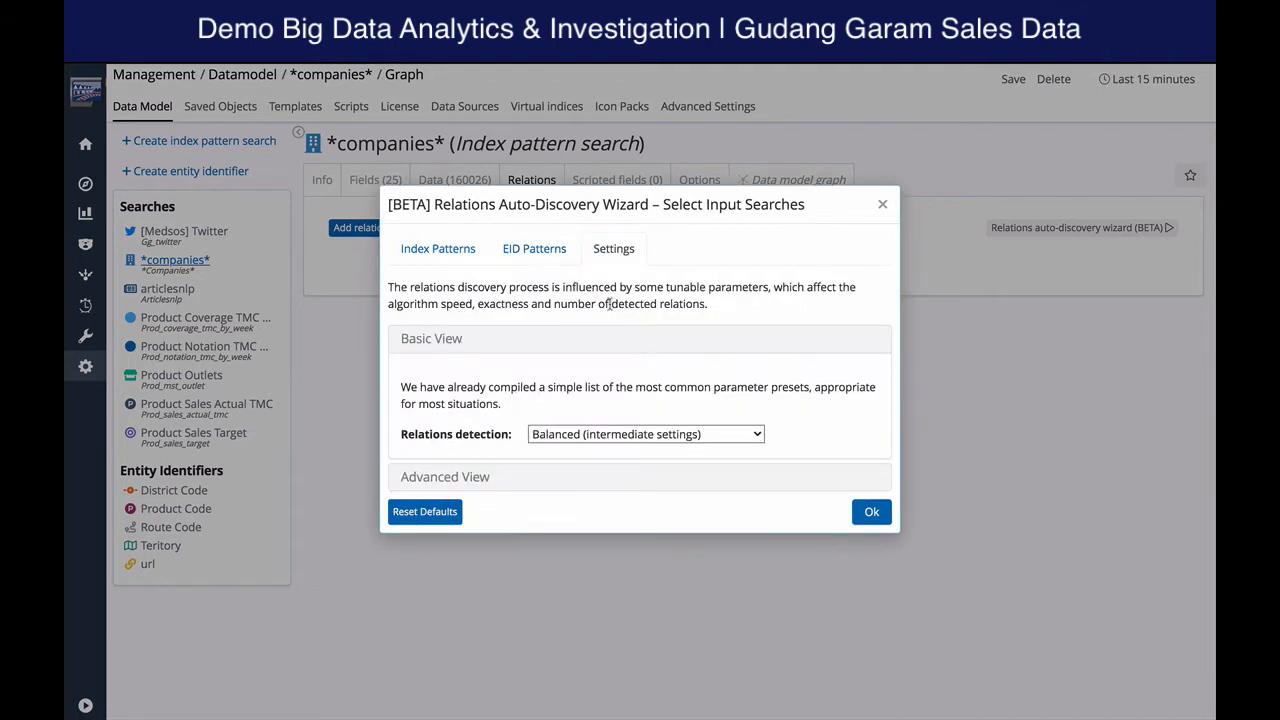
{"action": "left_click", "coordinate": [440, 250]}
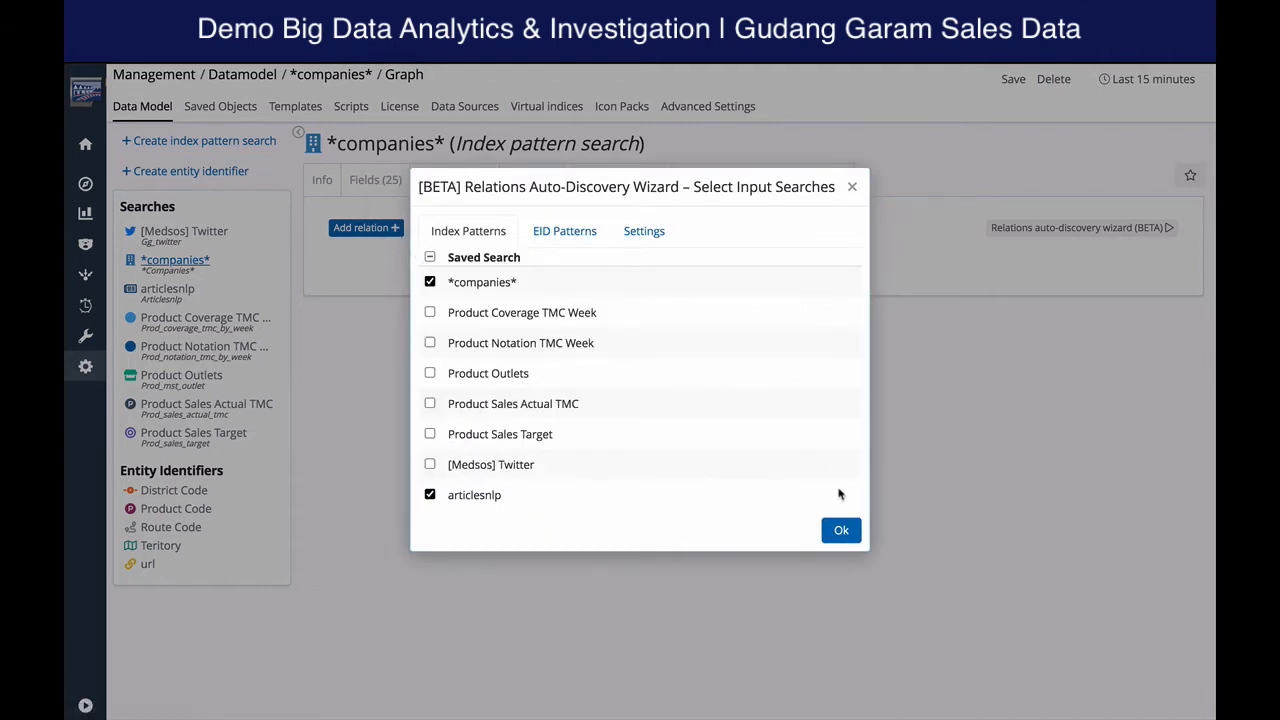
{"action": "left_click", "coordinate": [840, 531]}
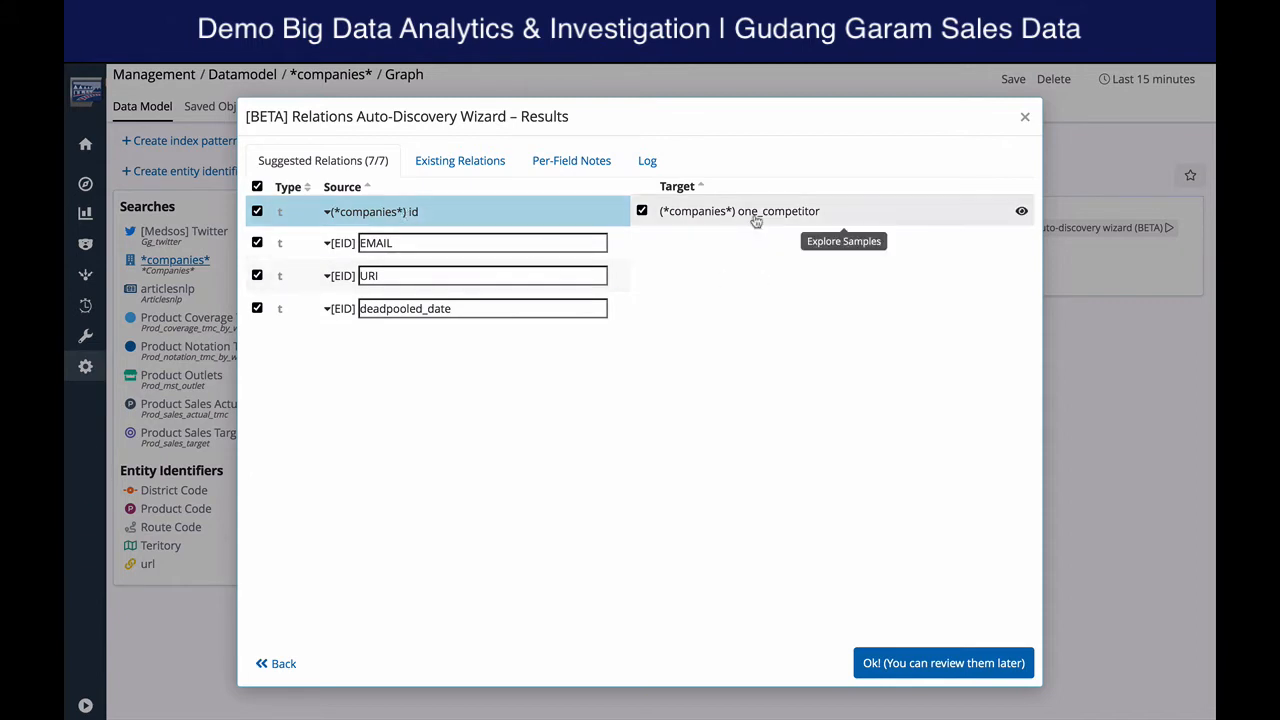
Examine the discovery results: the existing relations, the per-field notes for *companies* and articlesnlp, and the suggested relations
{"action": "left_click", "coordinate": [459, 160]}
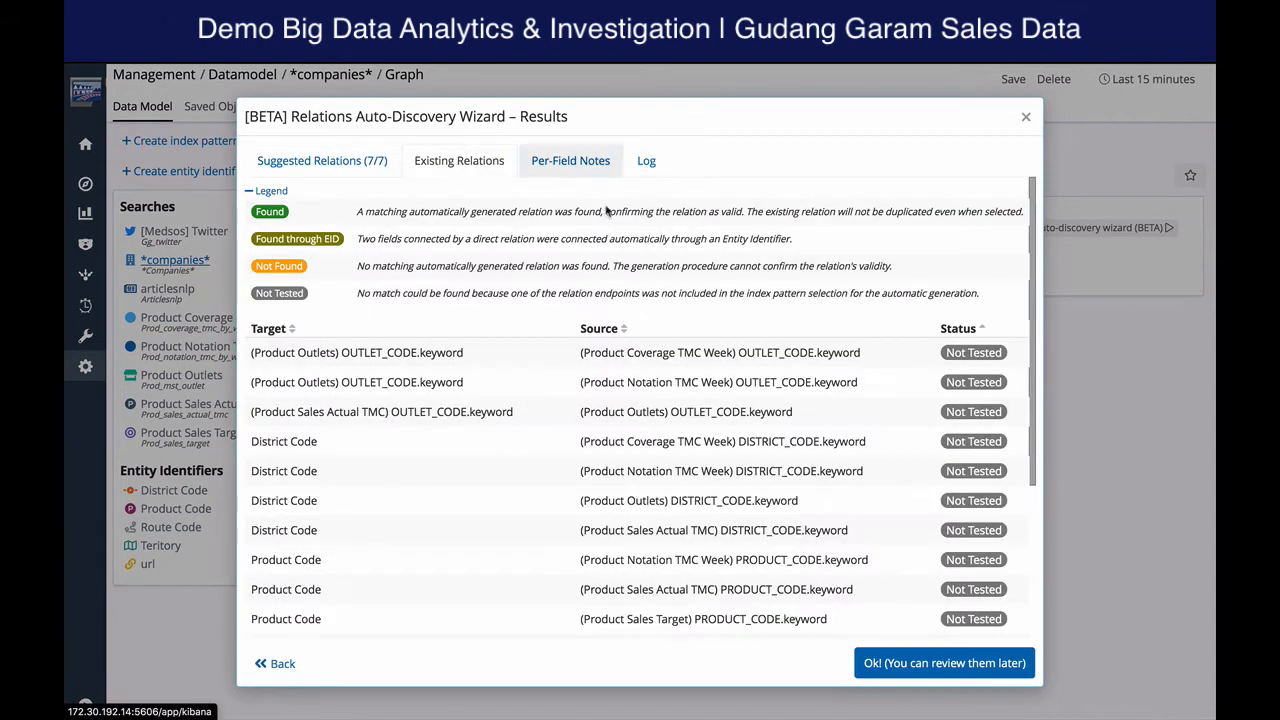
{"action": "scroll", "coordinate": [554, 434], "scroll_direction": "down", "scroll_amount": 5}
{"action": "scroll", "coordinate": [554, 437], "scroll_direction": "up", "scroll_amount": 5}
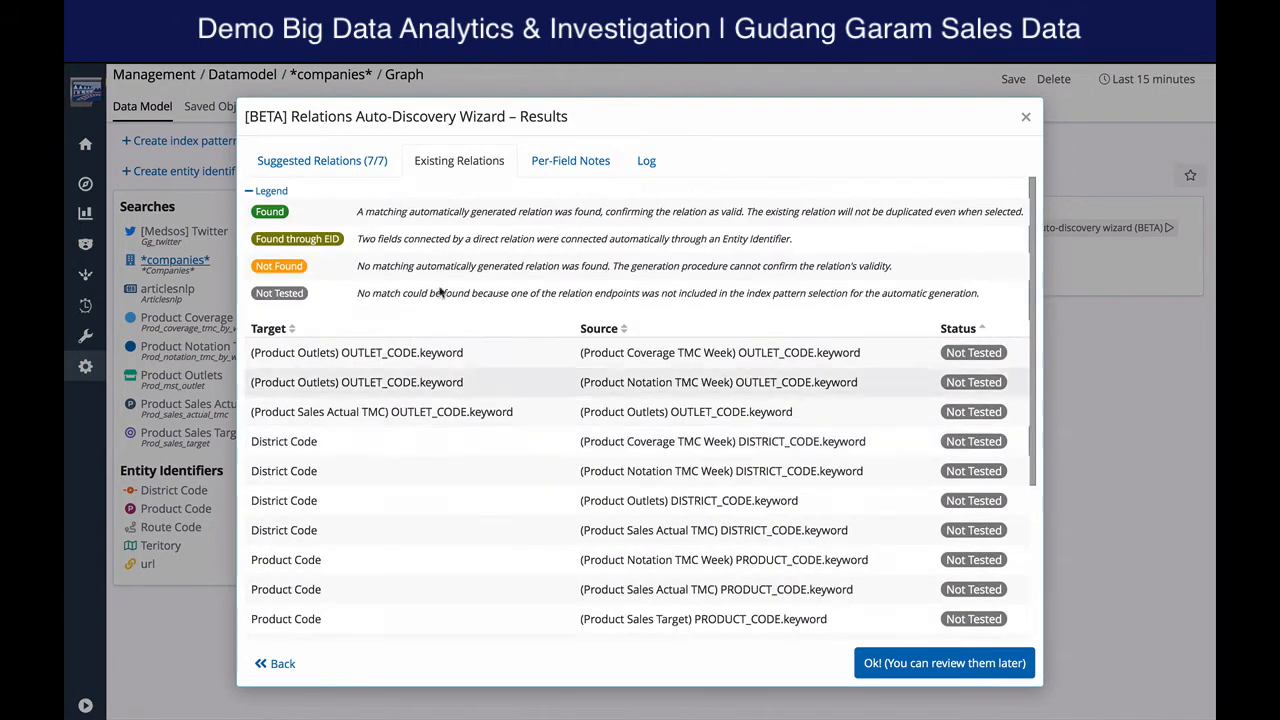
{"action": "left_click", "coordinate": [557, 163]}
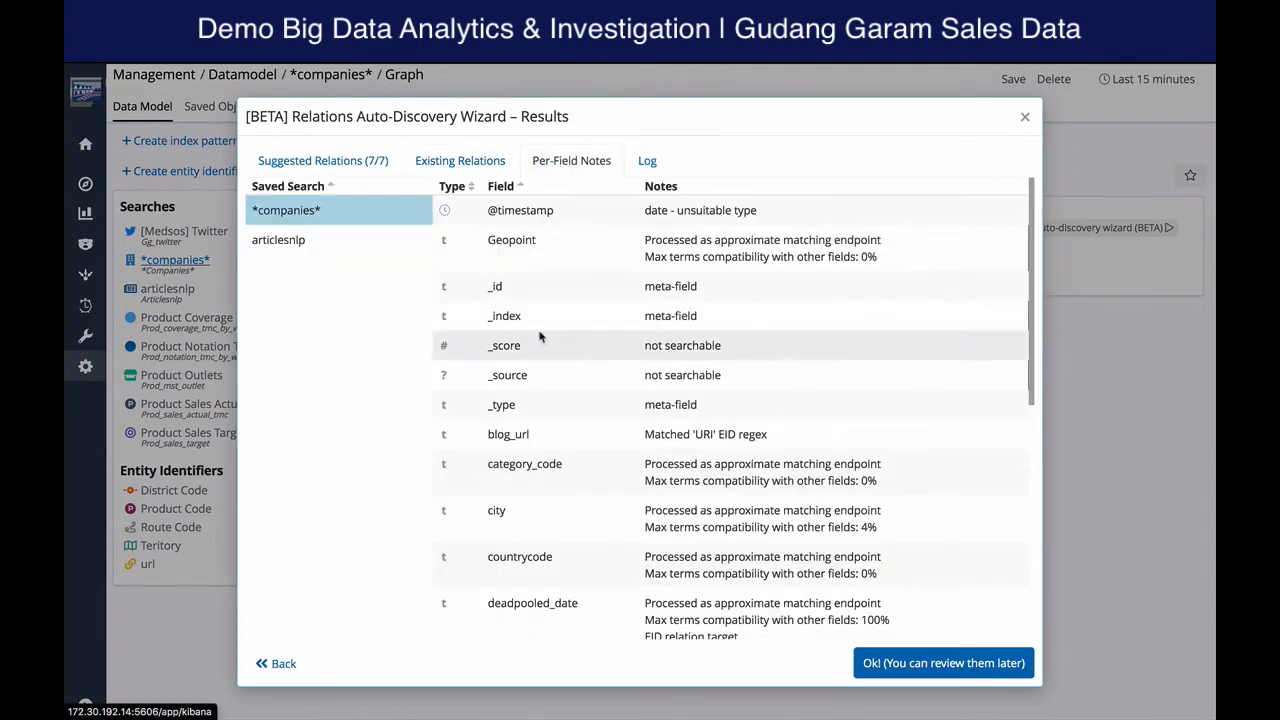
{"action": "left_click", "coordinate": [366, 242]}
{"action": "left_click", "coordinate": [366, 218]}
{"action": "left_click", "coordinate": [374, 240]}
{"action": "left_click", "coordinate": [323, 160]}
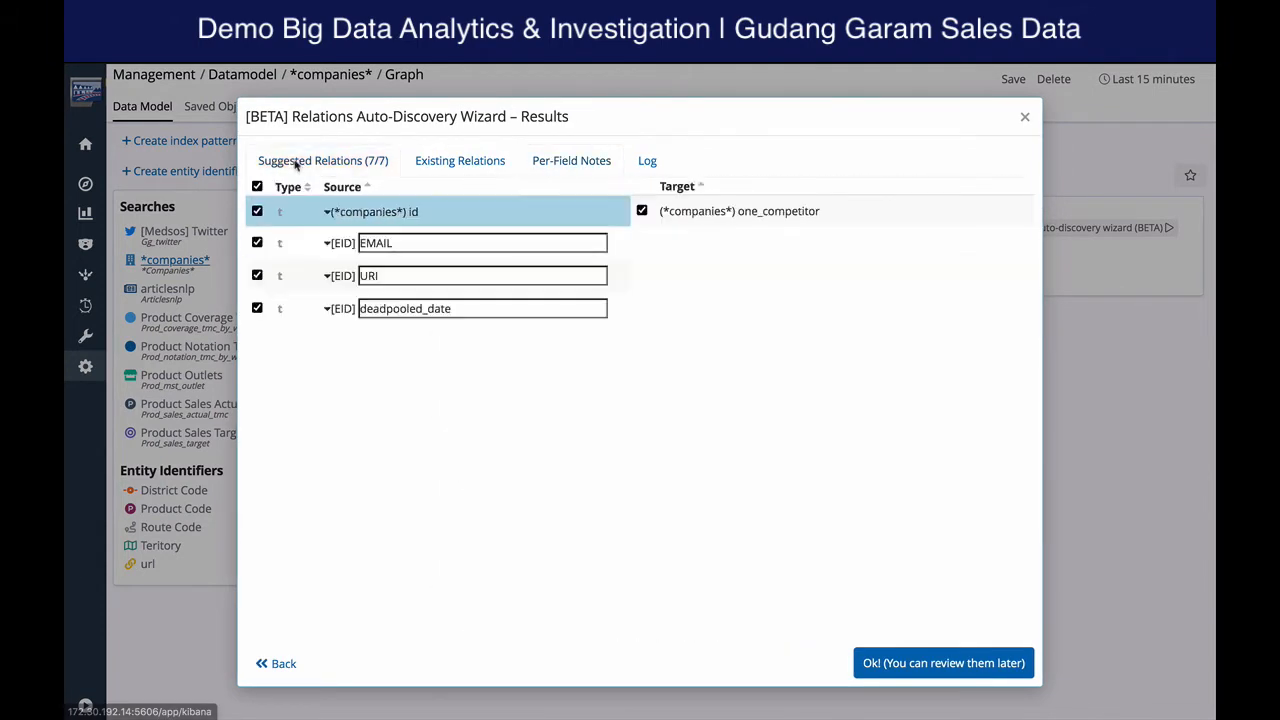
Accept all suggested relations and spread the *companies*, EMAIL, URI and deadpooled_date nodes apart in the data model graph
{"action": "left_click", "coordinate": [905, 668]}
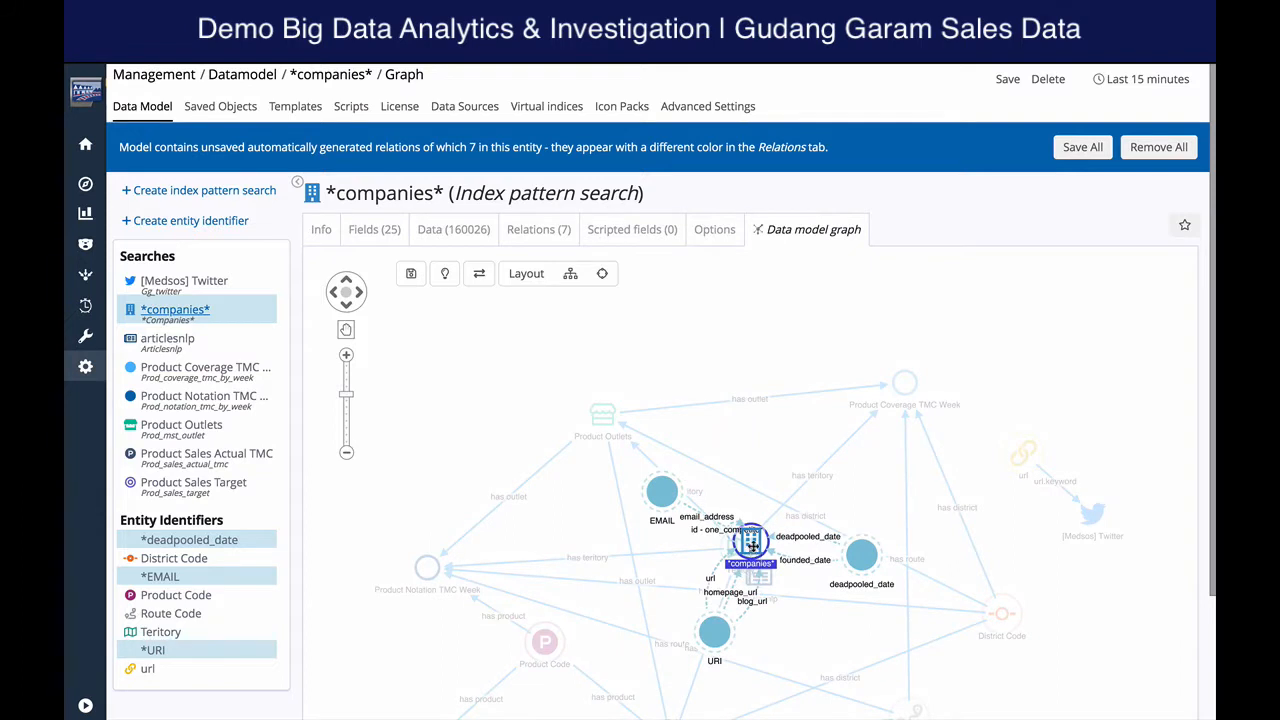
{"action": "left_click_drag", "start_coordinate": [753, 547], "coordinate": [756, 303]}
{"action": "left_click_drag", "start_coordinate": [671, 494], "coordinate": [485, 367]}
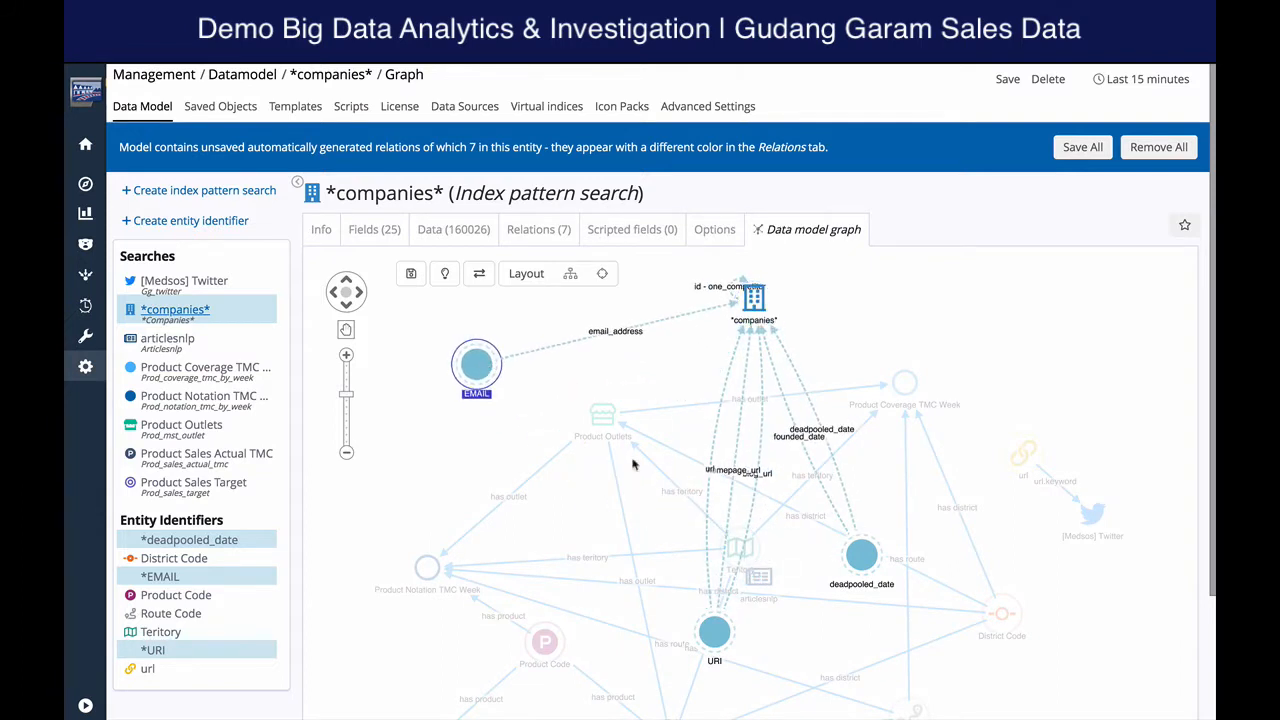
{"action": "left_click_drag", "start_coordinate": [722, 627], "coordinate": [561, 408]}
{"action": "left_click_drag", "start_coordinate": [856, 556], "coordinate": [880, 548]}
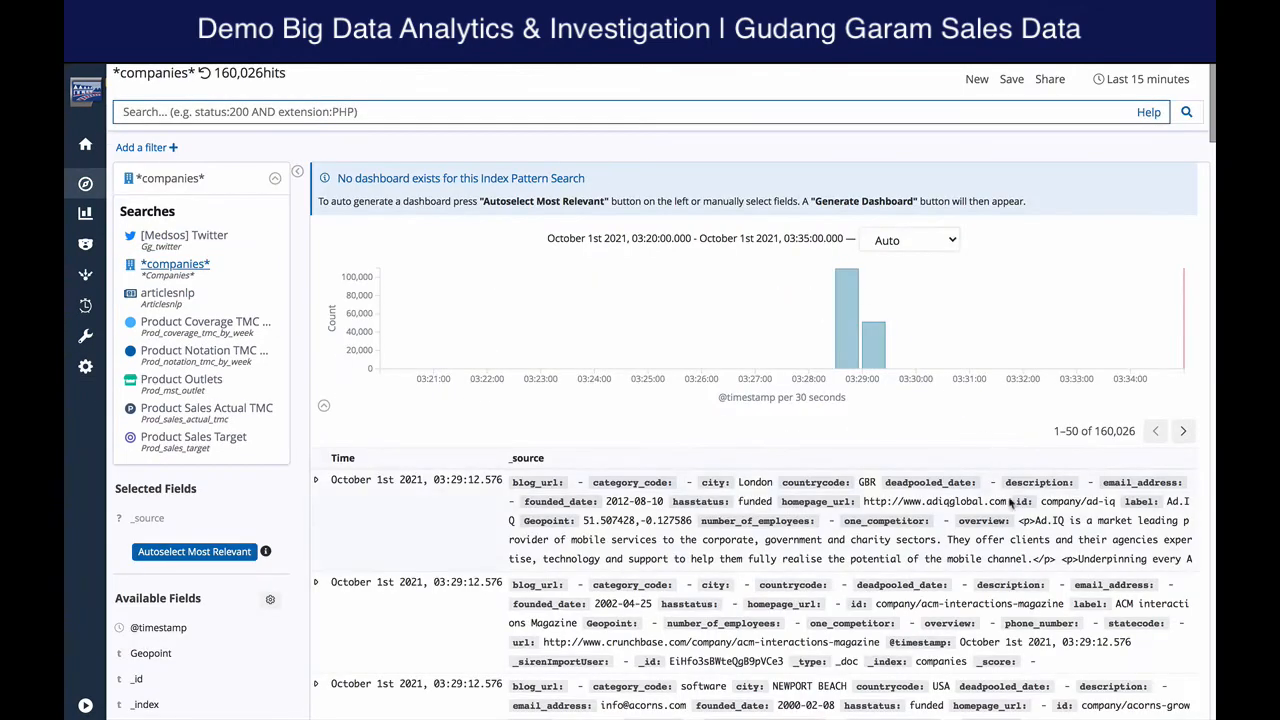
Autoselect the most relevant fields of the *companies* search, review the scored field report, and accept the proposed selection
{"action": "scroll", "coordinate": [1199, 482], "scroll_direction": "down", "scroll_amount": 3}
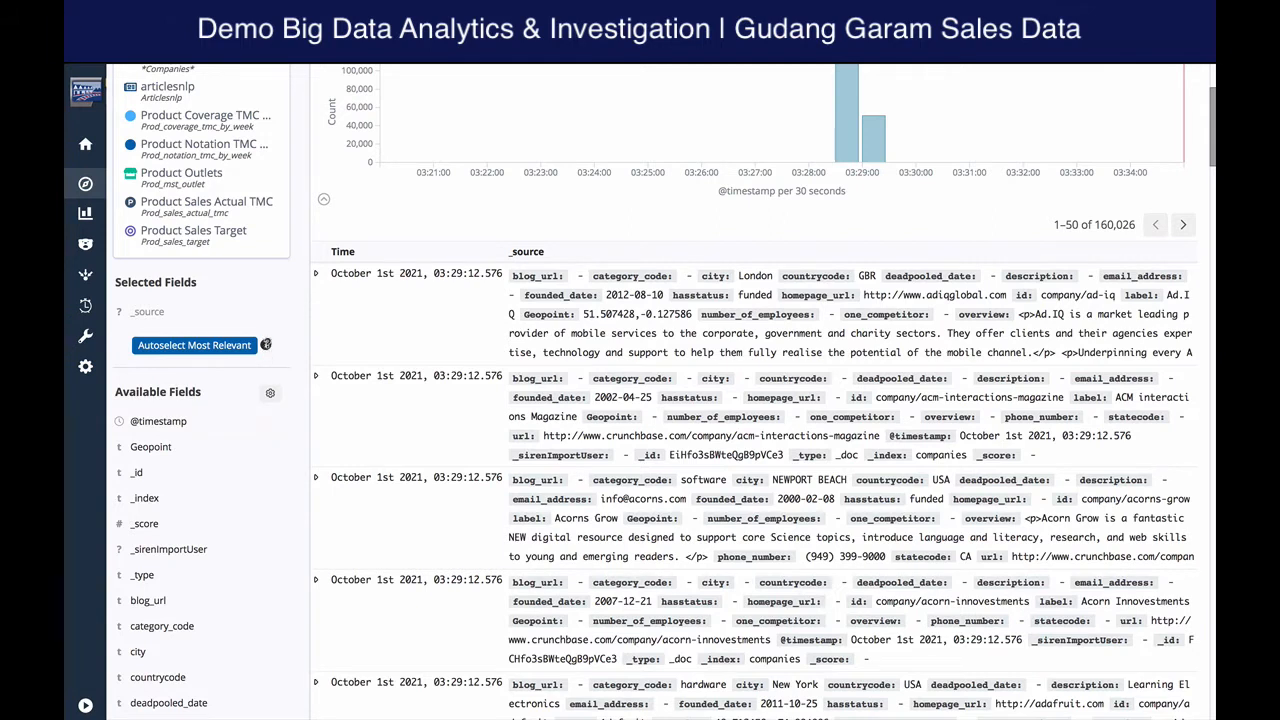
{"action": "left_click", "coordinate": [193, 349]}
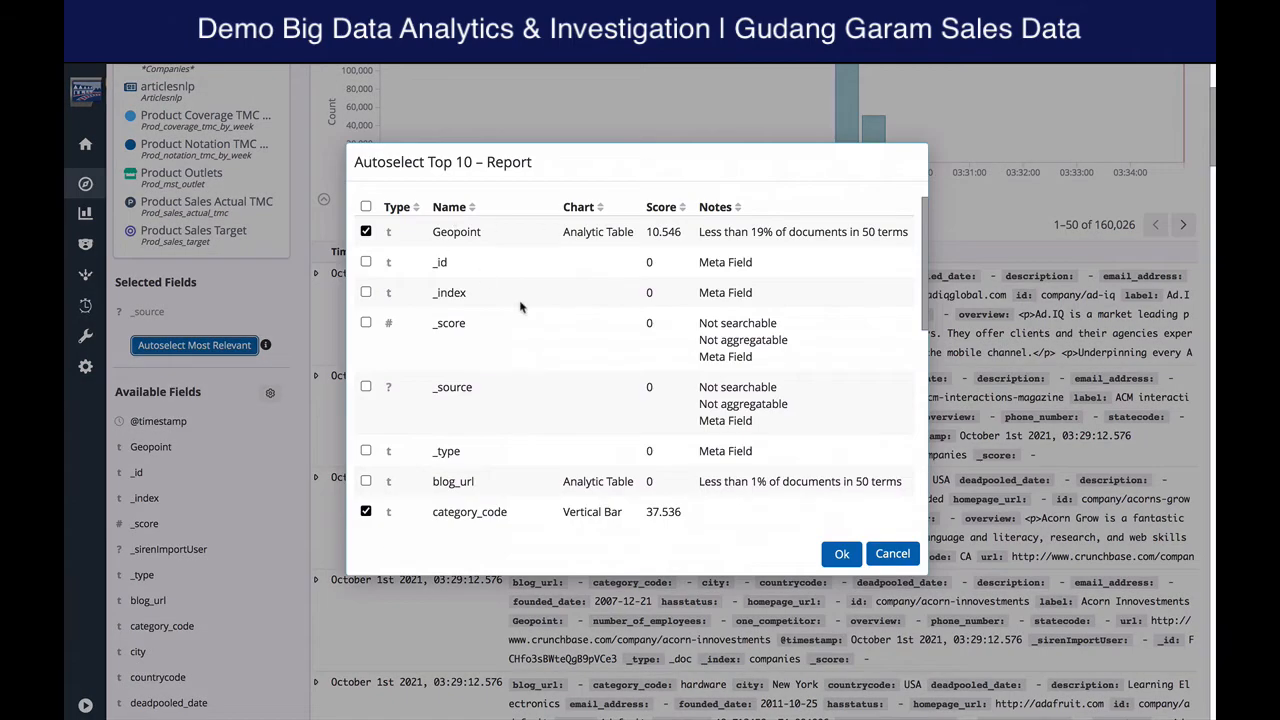
{"action": "scroll", "coordinate": [600, 313], "scroll_direction": "down", "scroll_amount": 4}
{"action": "scroll", "coordinate": [600, 313], "scroll_direction": "up", "scroll_amount": 4}
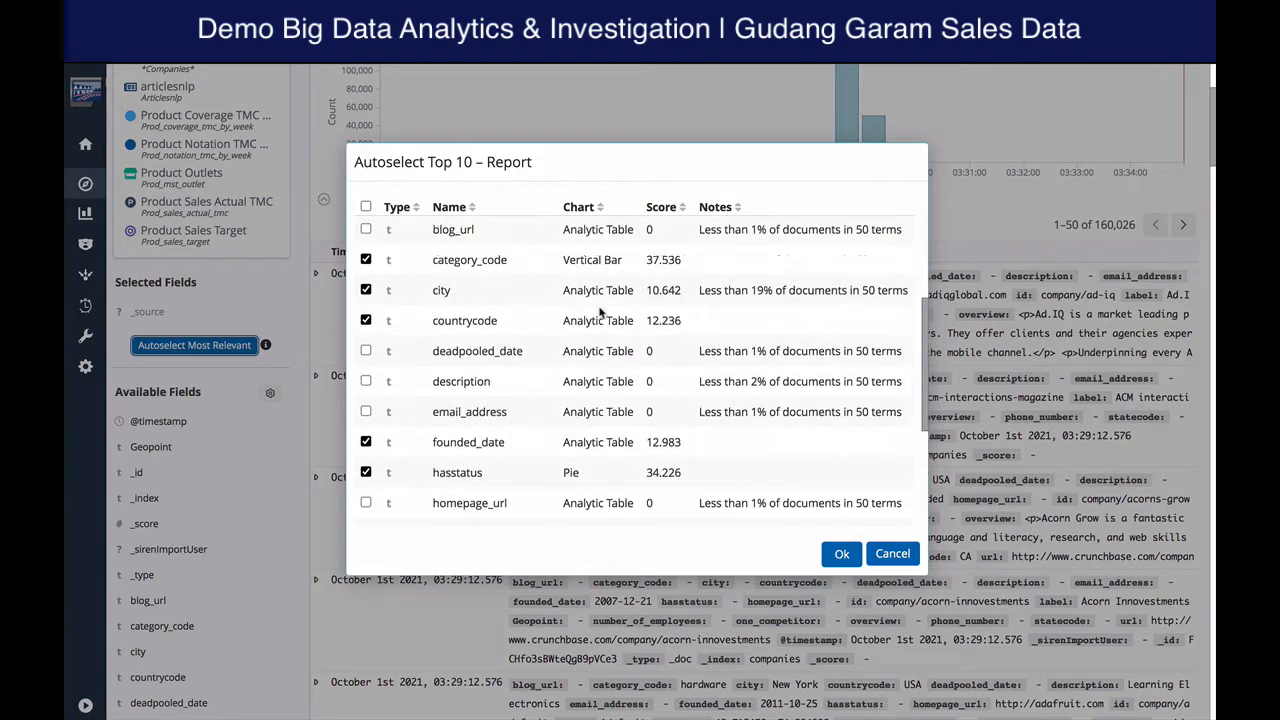
{"action": "scroll", "coordinate": [600, 313], "scroll_direction": "down", "scroll_amount": 6}
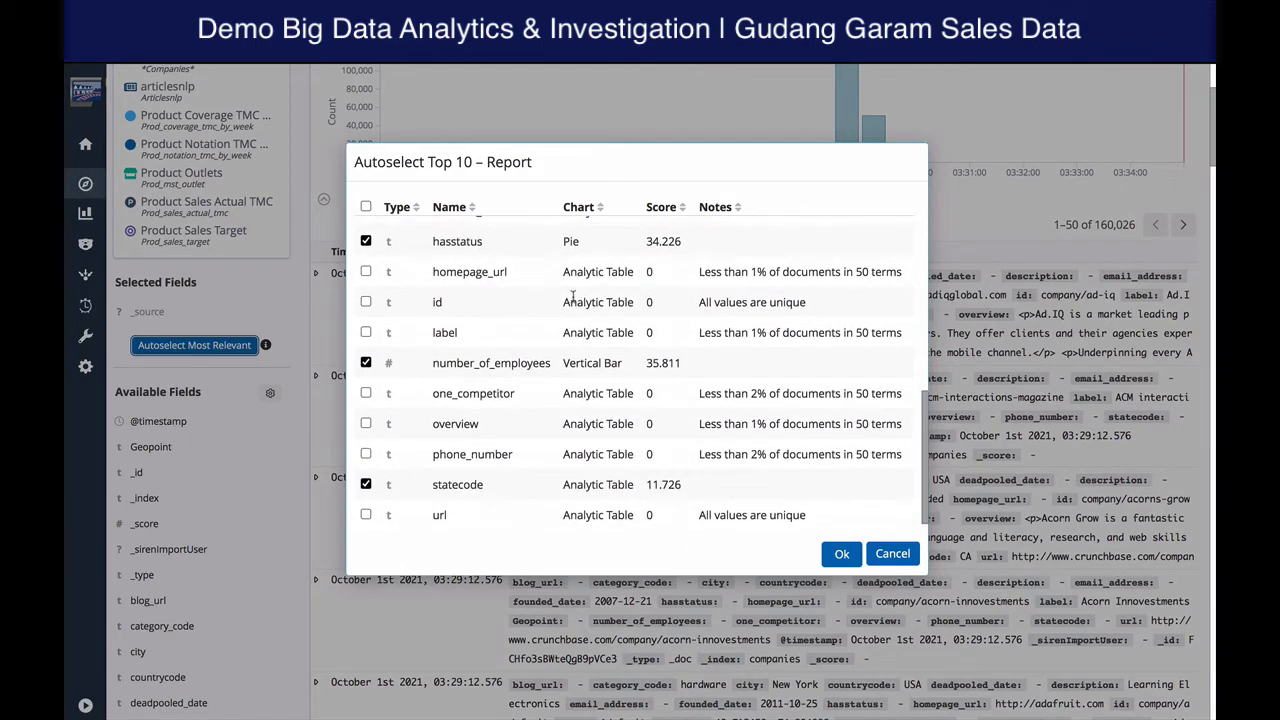
{"action": "scroll", "coordinate": [573, 294], "scroll_direction": "up", "scroll_amount": 6}
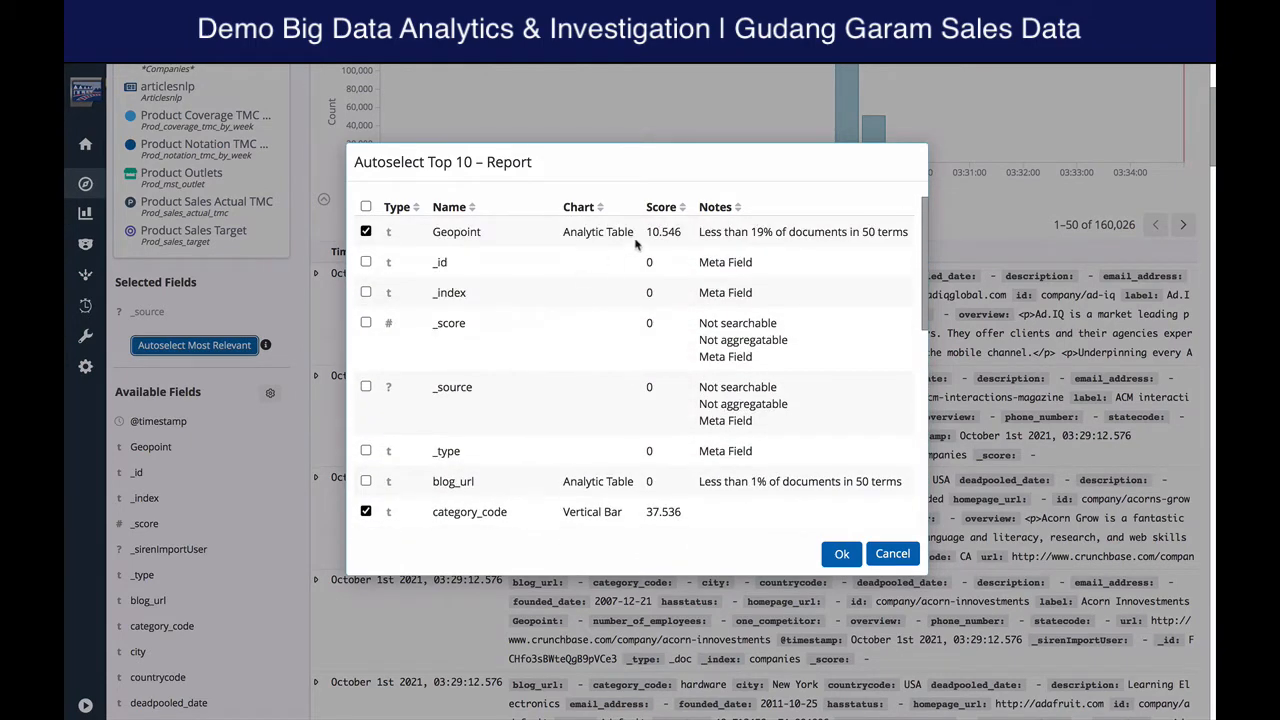
{"action": "left_click", "coordinate": [841, 553]}
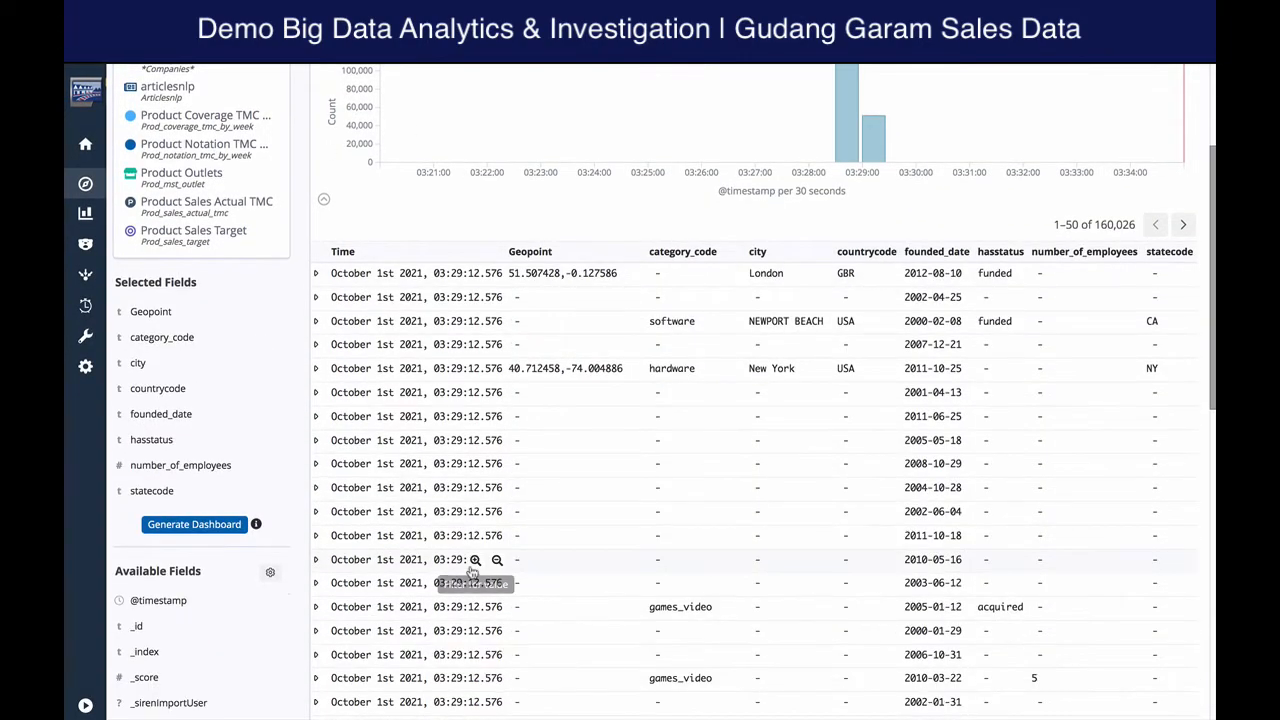
Examine the *companies* records table with the selected field columns, from the first rows to the end of the page
{"action": "scroll", "coordinate": [657, 435], "scroll_direction": "down", "scroll_amount": 5}
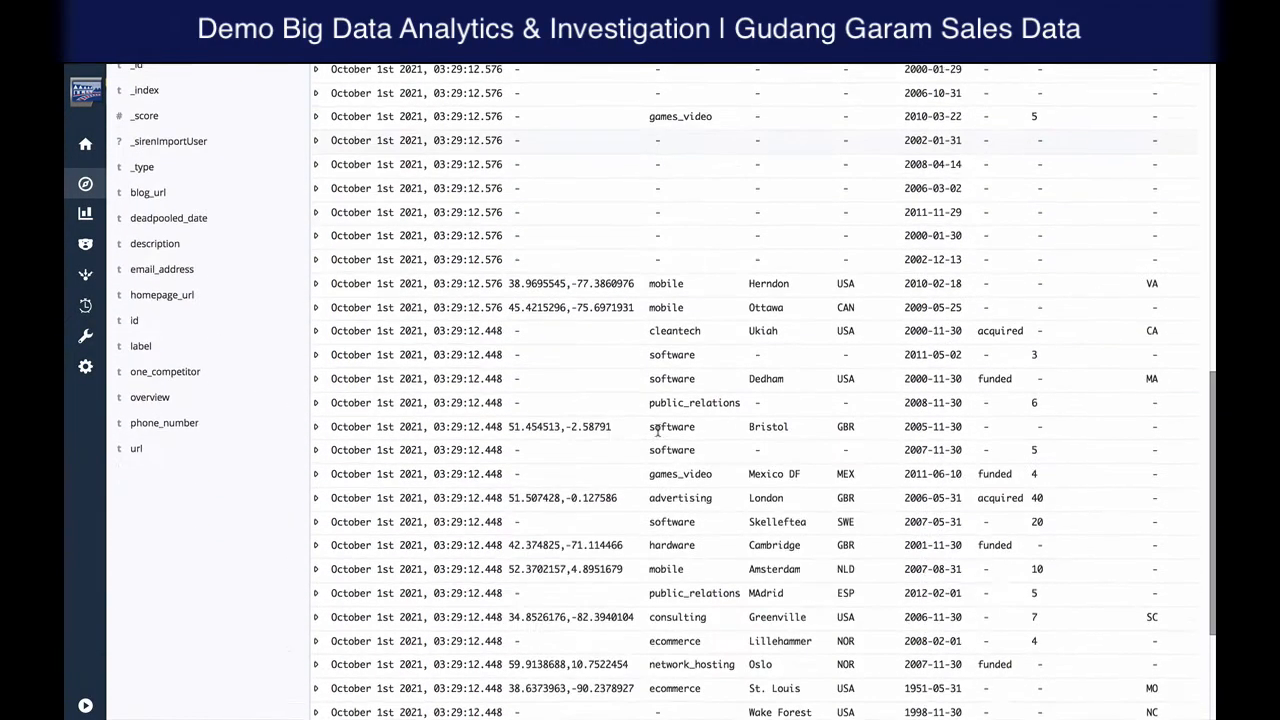
{"action": "scroll", "coordinate": [657, 432], "scroll_direction": "up", "scroll_amount": 6}
{"action": "scroll", "coordinate": [657, 432], "scroll_direction": "down", "scroll_amount": 1}
{"action": "scroll", "coordinate": [946, 390], "scroll_direction": "up", "scroll_amount": 2}
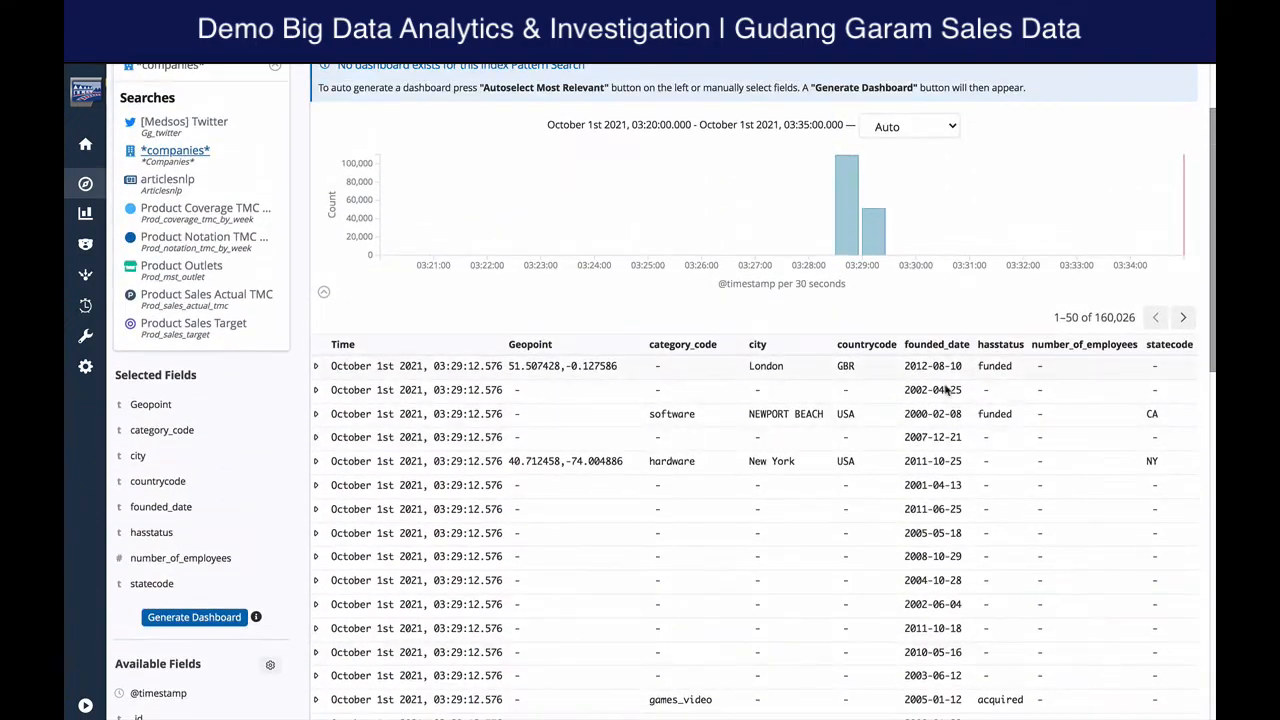
{"action": "scroll", "coordinate": [996, 407], "scroll_direction": "down", "scroll_amount": 2}
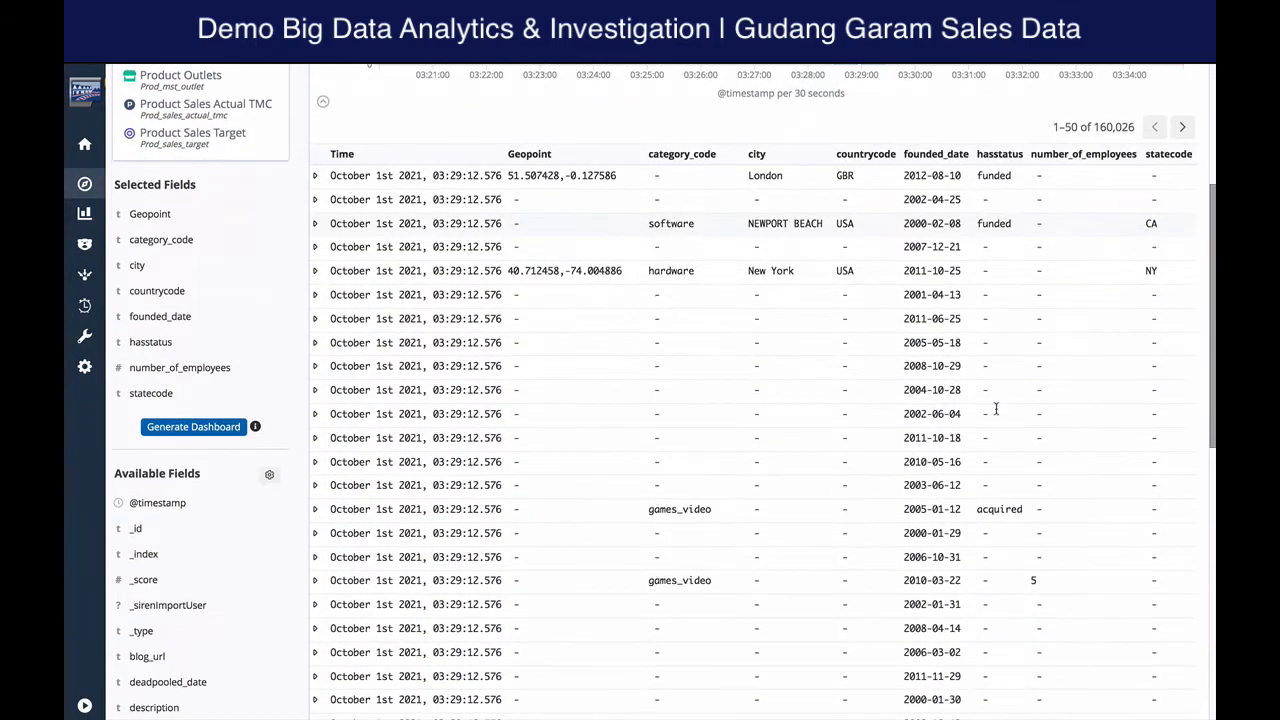
{"action": "scroll", "coordinate": [996, 407], "scroll_direction": "up", "scroll_amount": 1}
{"action": "scroll", "coordinate": [660, 468], "scroll_direction": "down", "scroll_amount": 5}
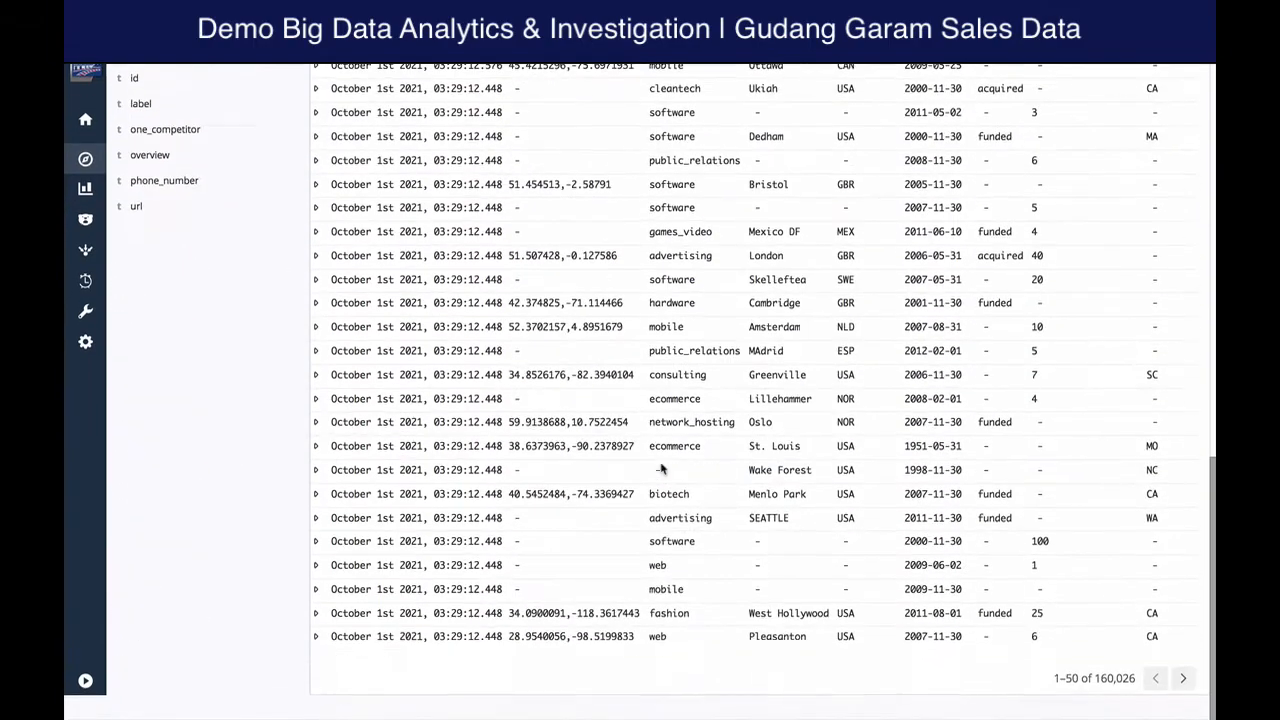
{"action": "scroll", "coordinate": [550, 470], "scroll_direction": "up", "scroll_amount": 8}
{"action": "scroll", "coordinate": [432, 473], "scroll_direction": "down", "scroll_amount": 3}
{"action": "scroll", "coordinate": [432, 473], "scroll_direction": "down", "scroll_amount": 2}
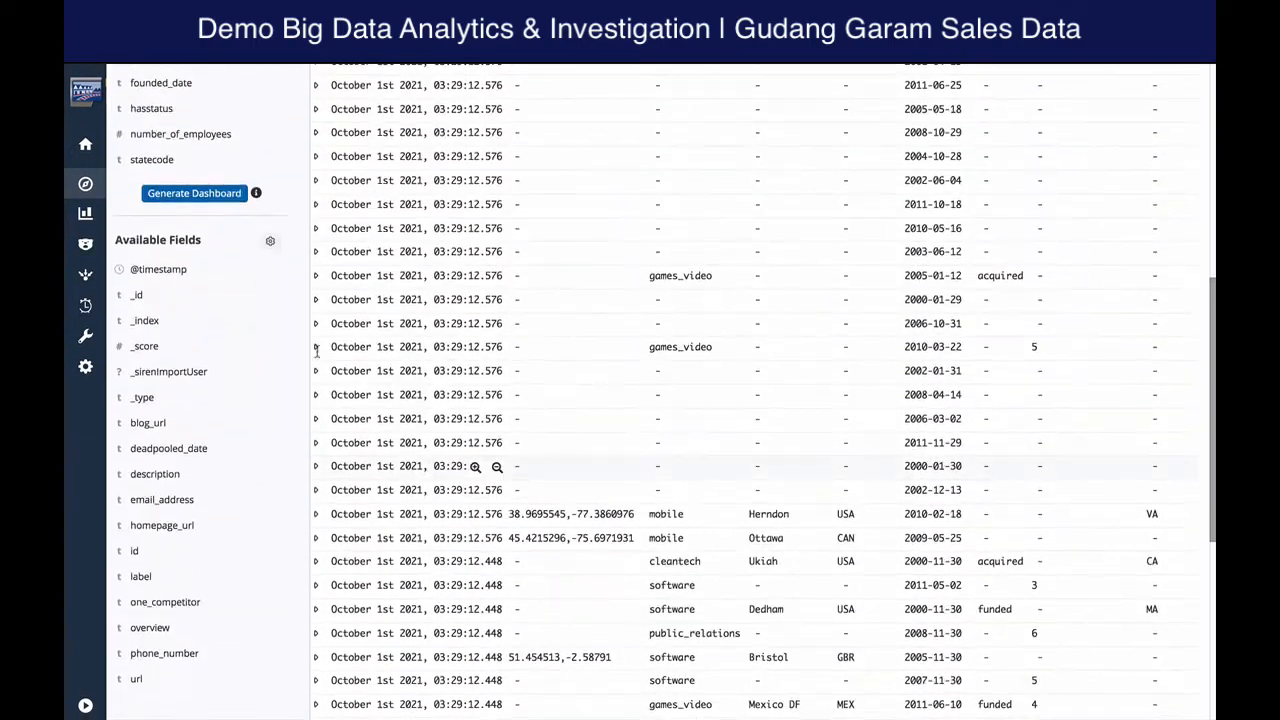
Set up a generated dashboard titled "companies dashboard" with the Multichart visualization added, saving and using the current *companies* search
{"action": "left_click", "coordinate": [194, 193]}
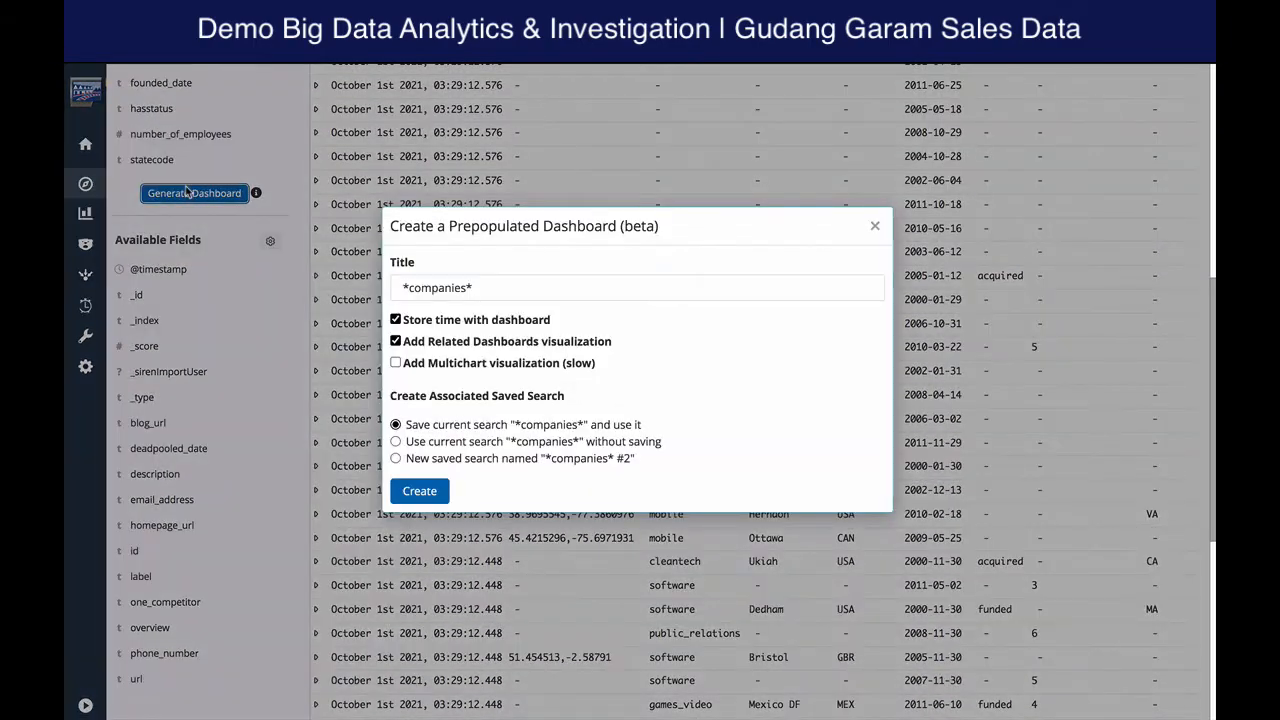
{"action": "triple_click", "coordinate": [475, 286]}
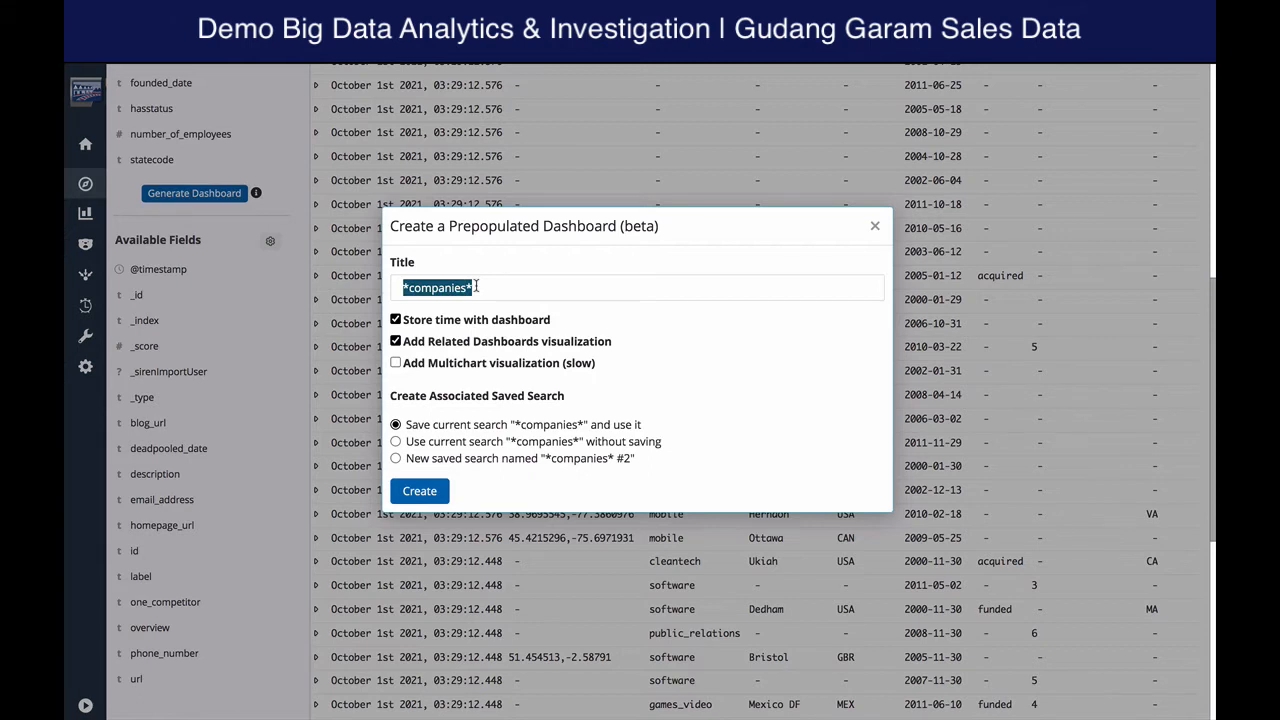
{"action": "type", "text": "compa"}
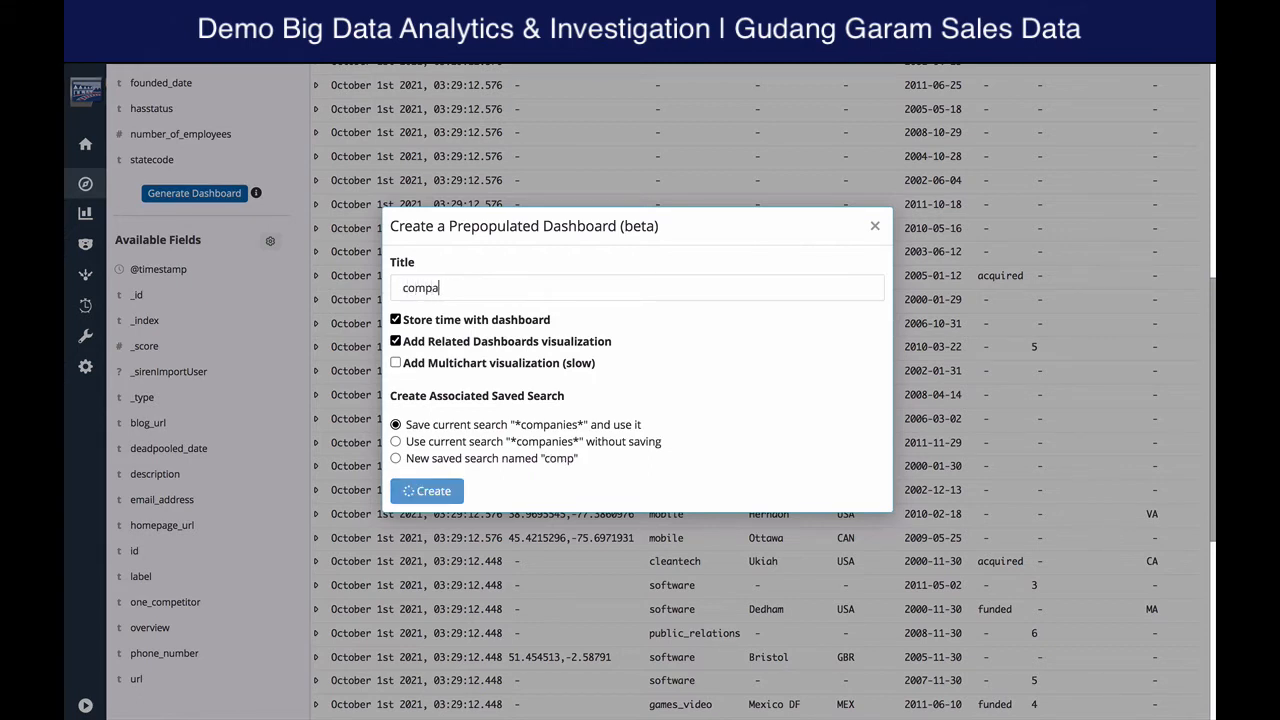
{"action": "type", "text": "nies d"}
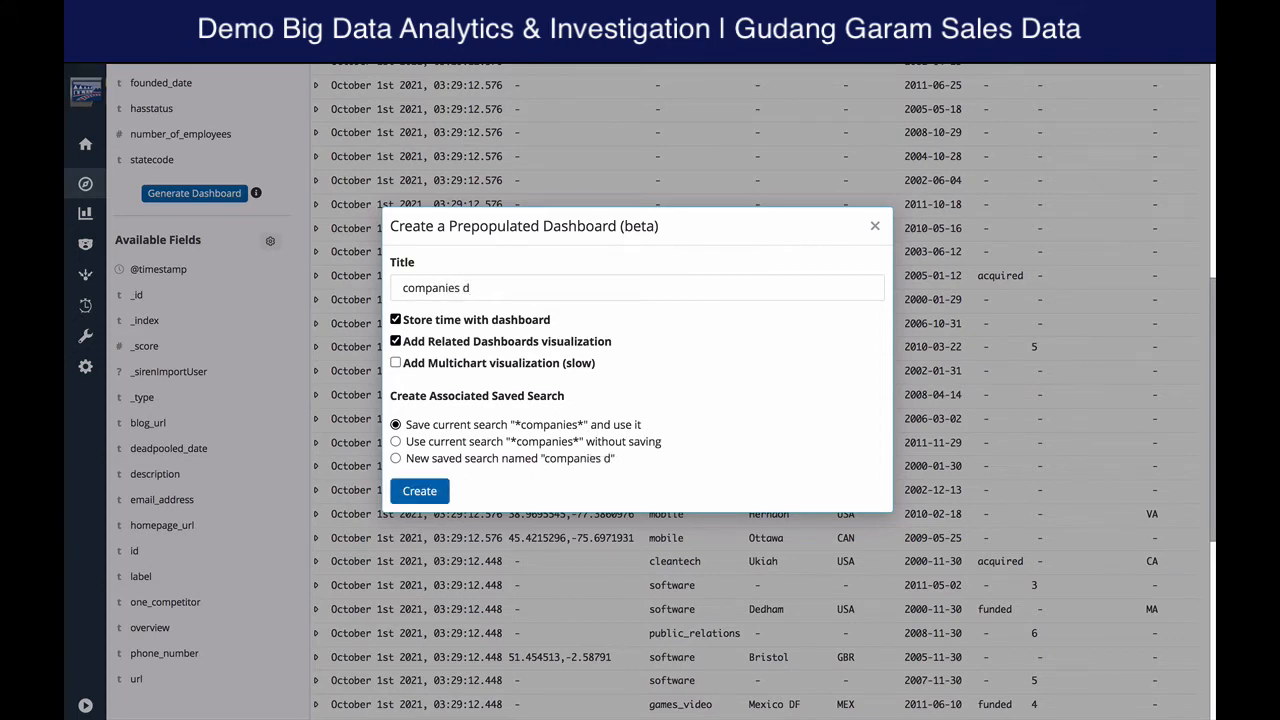
{"action": "type", "text": "ashbor"}
{"action": "key", "text": "BackSpace"}
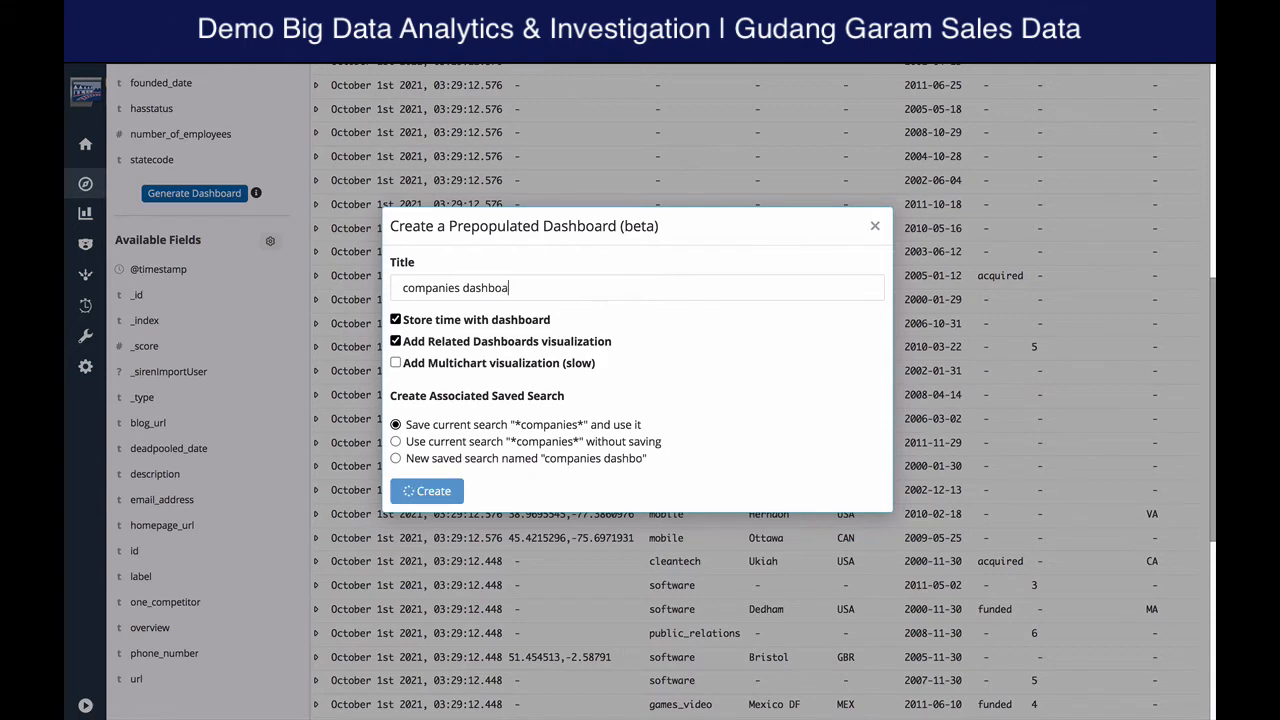
{"action": "type", "text": "ard"}
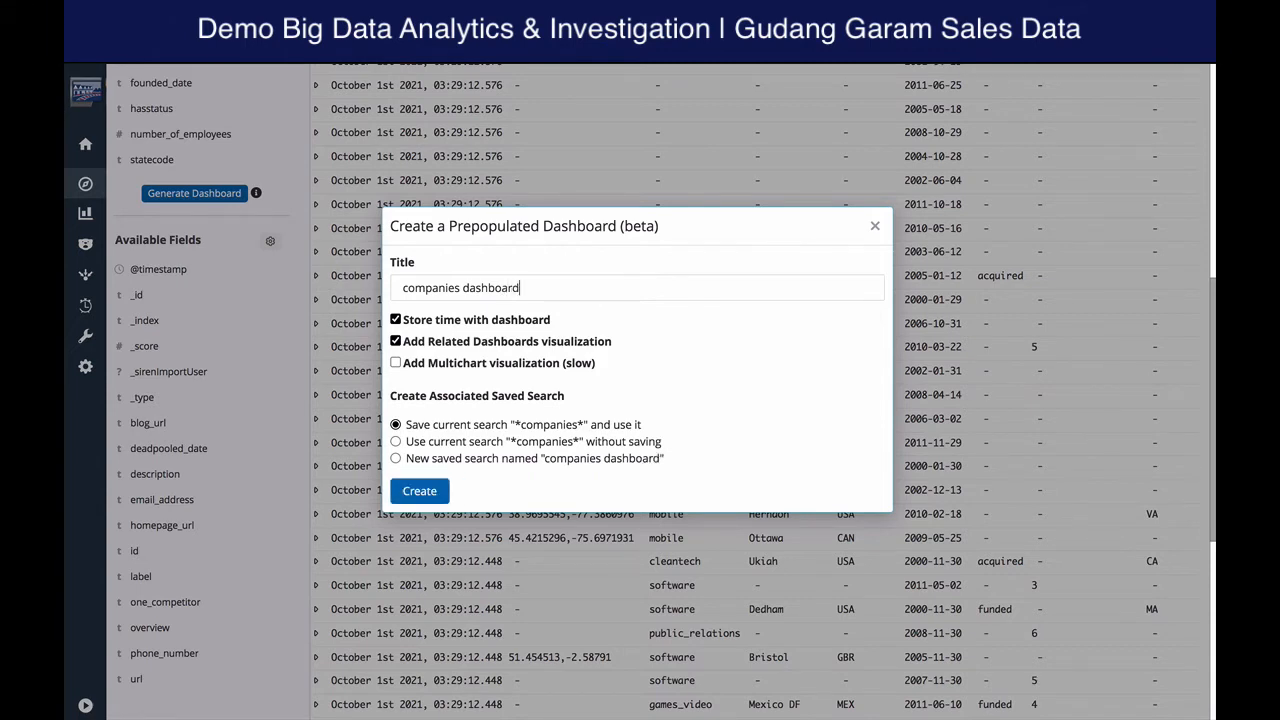
{"action": "left_click", "coordinate": [396, 364]}
{"action": "left_click", "coordinate": [440, 493]}
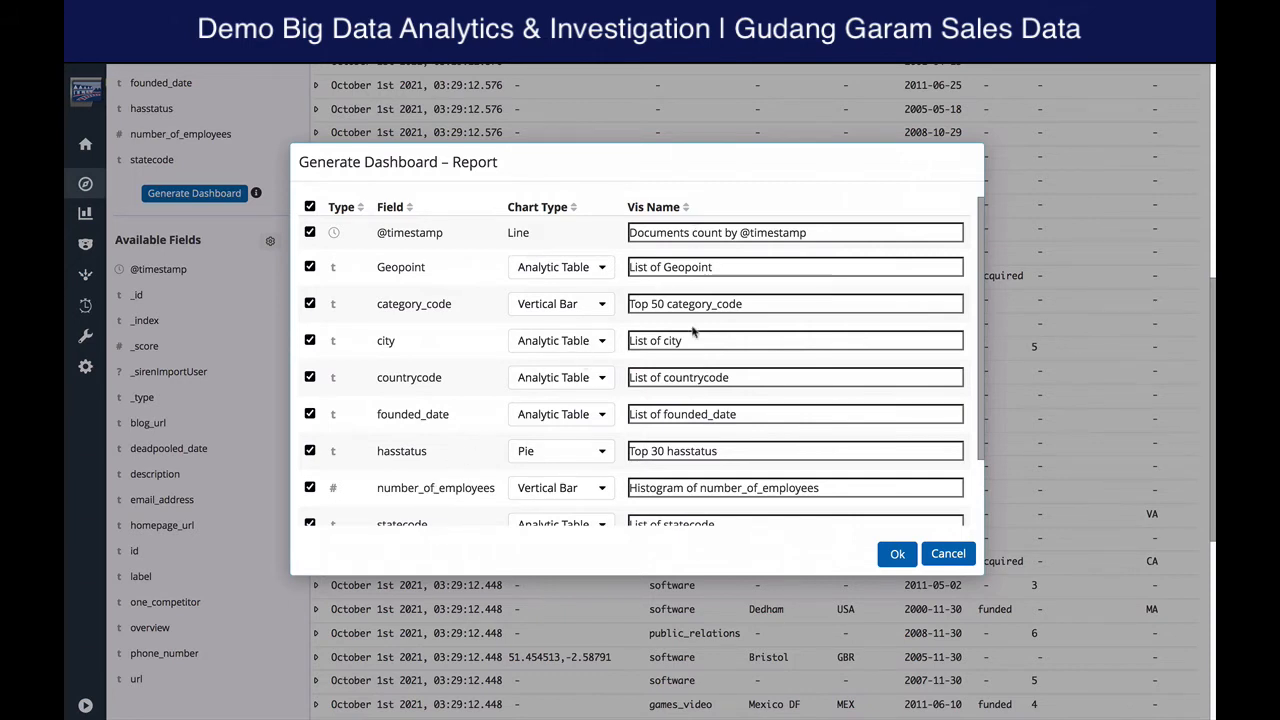
Review the chart types and visualization names in the dashboard generation report and accept all of them
{"action": "scroll", "coordinate": [693, 333], "scroll_direction": "down", "scroll_amount": 2}
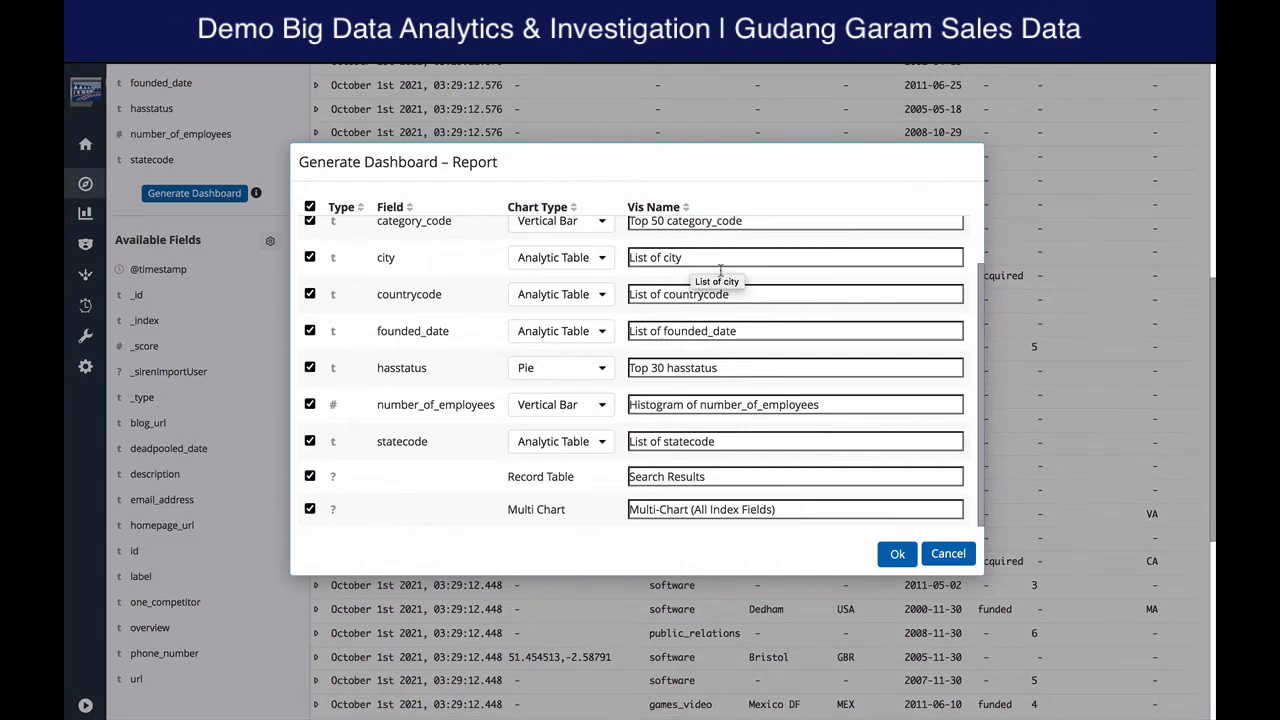
{"action": "scroll", "coordinate": [714, 280], "scroll_direction": "up", "scroll_amount": 2}
{"action": "left_click", "coordinate": [895, 553]}
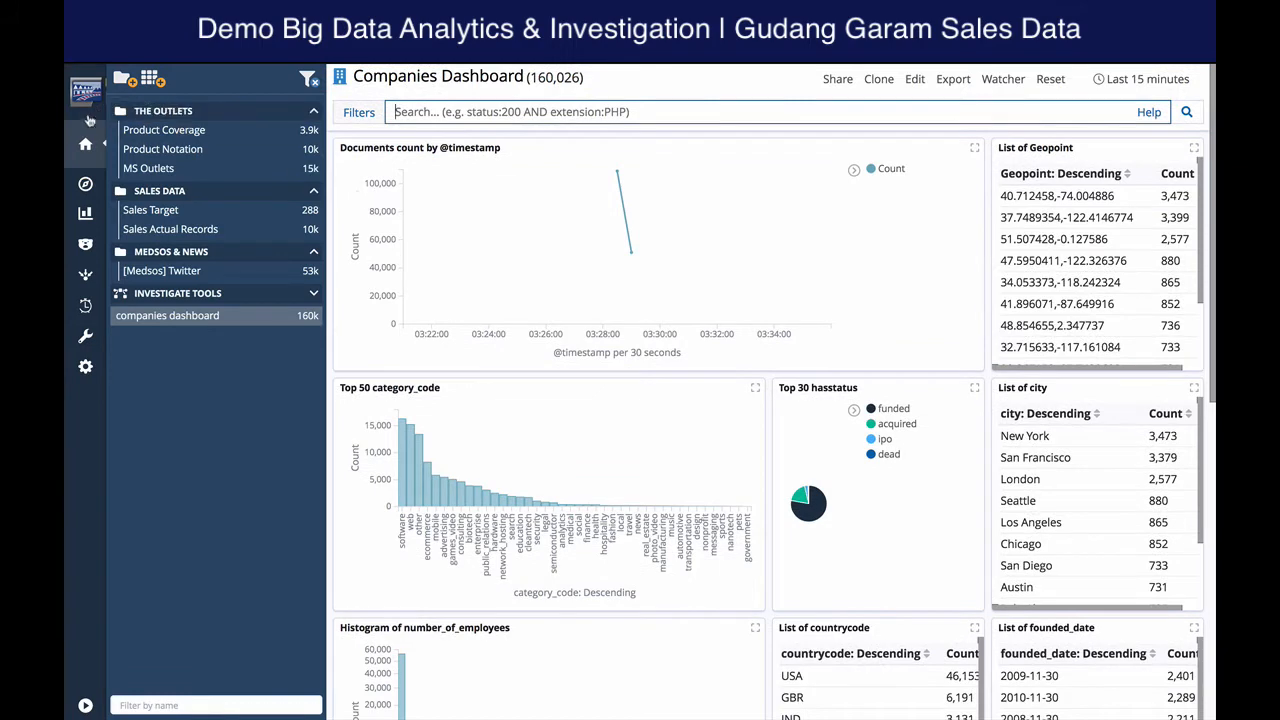
Hide the dashboard list and narrow the Companies Dashboard to October 1st 2021, 03:27:00–03:29:00, with category_code "software"
{"action": "left_click", "coordinate": [103, 146]}
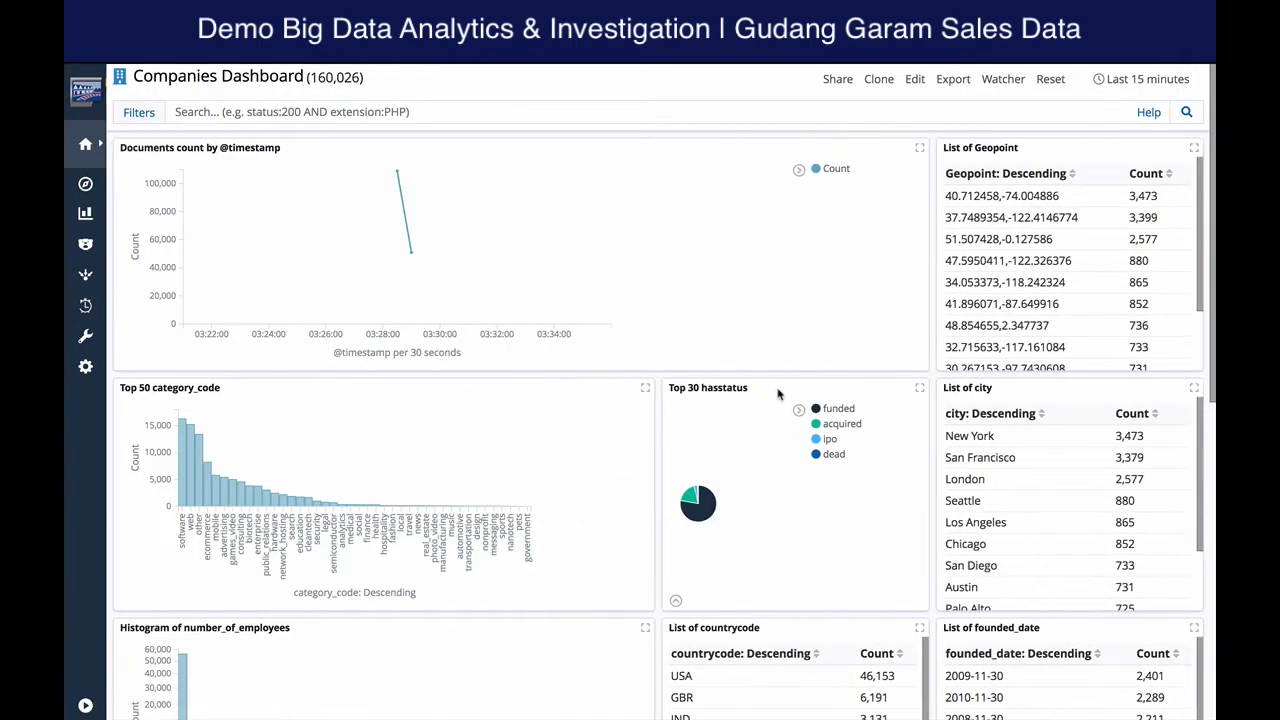
{"action": "scroll", "coordinate": [1040, 480], "scroll_direction": "down", "scroll_amount": 3}
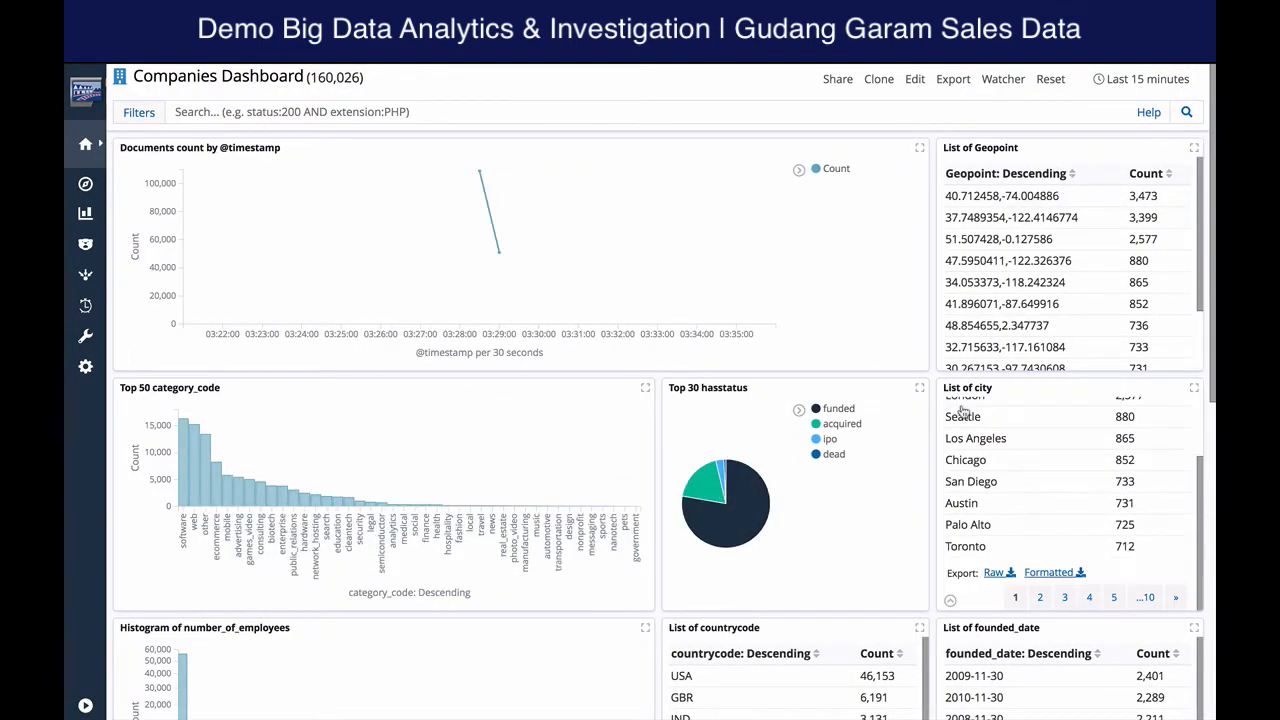
{"action": "scroll", "coordinate": [1040, 480], "scroll_direction": "up", "scroll_amount": 3}
{"action": "scroll", "coordinate": [490, 503], "scroll_direction": "down", "scroll_amount": 1}
{"action": "scroll", "coordinate": [490, 503], "scroll_direction": "down", "scroll_amount": 3}
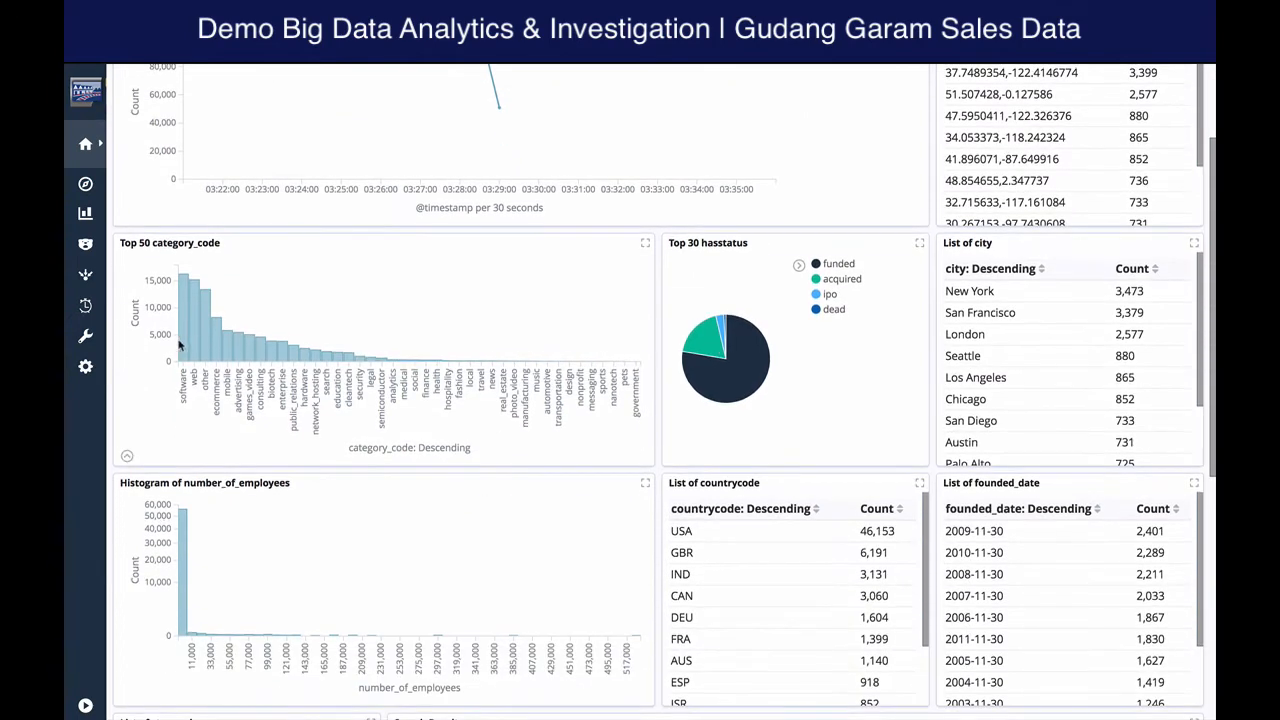
{"action": "mouse_move", "coordinate": [742, 228]}
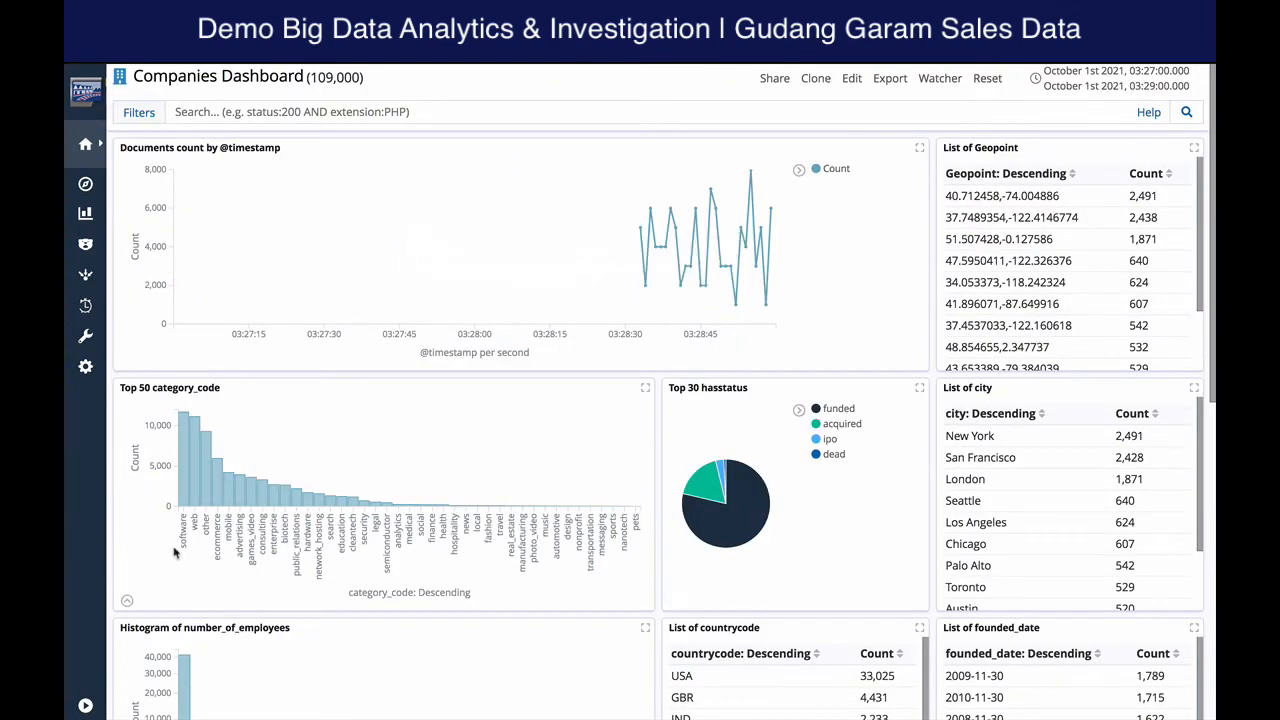
{"action": "left_click", "coordinate": [184, 482]}
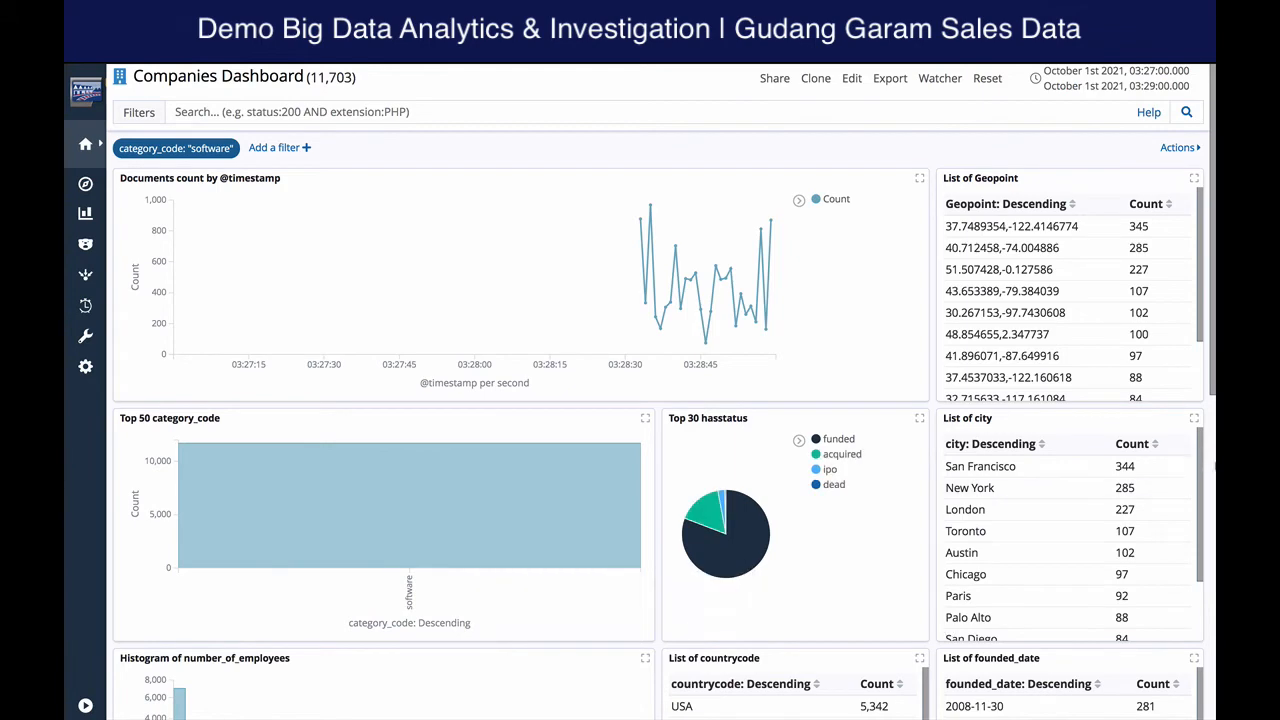
Look over the filtered dashboard panels down to the statecode list and enlarge the Search Results table
{"action": "scroll", "coordinate": [1212, 466], "scroll_direction": "down", "scroll_amount": 2}
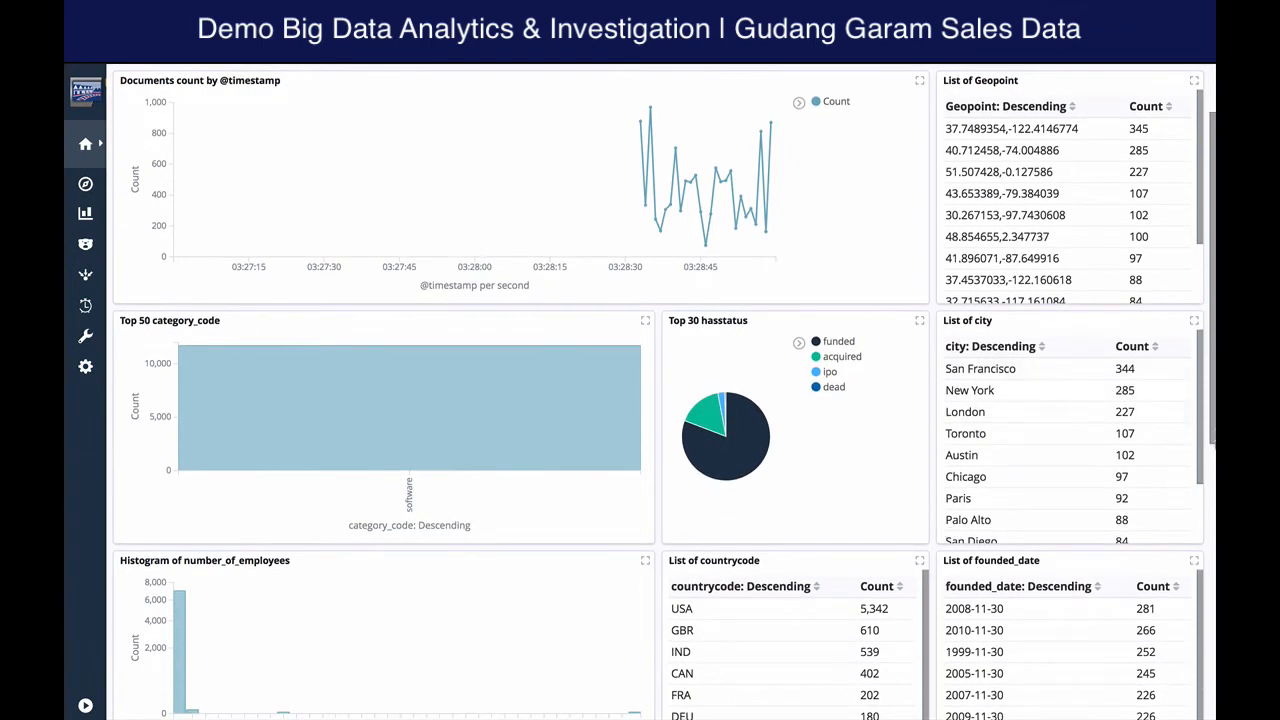
{"action": "scroll", "coordinate": [1212, 466], "scroll_direction": "down", "scroll_amount": 6}
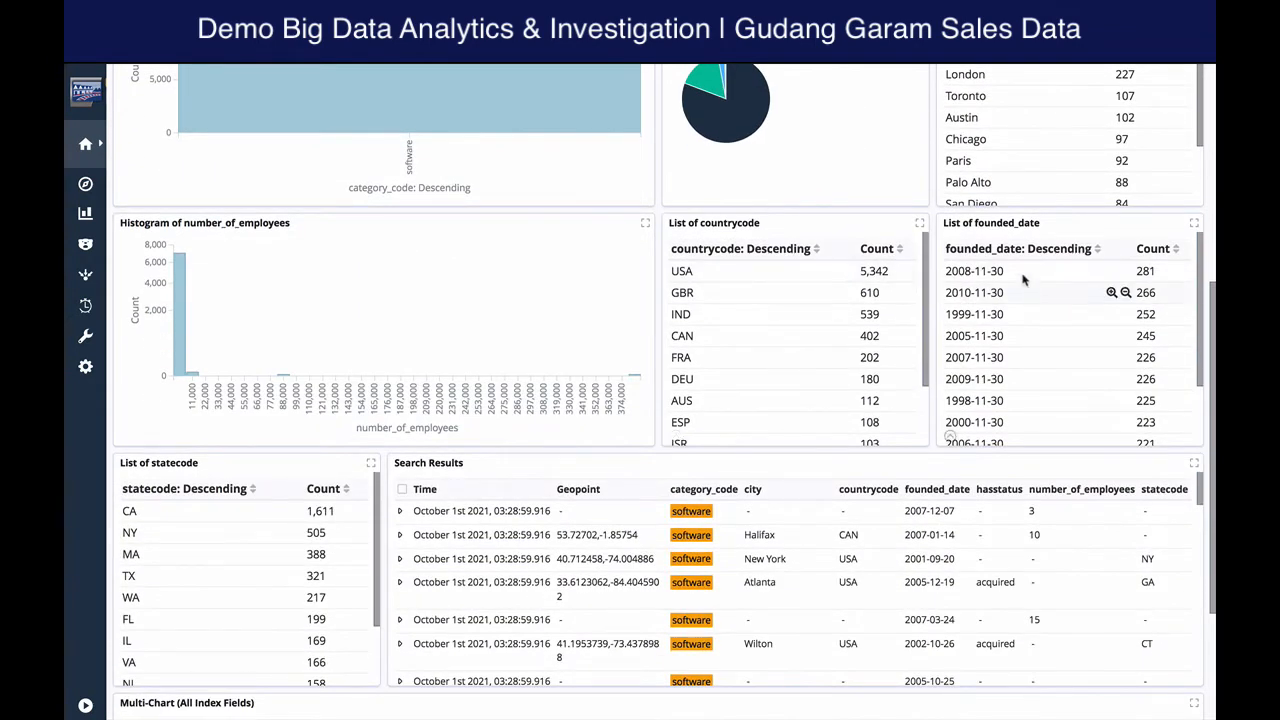
{"action": "scroll", "coordinate": [430, 383], "scroll_direction": "down", "scroll_amount": 3}
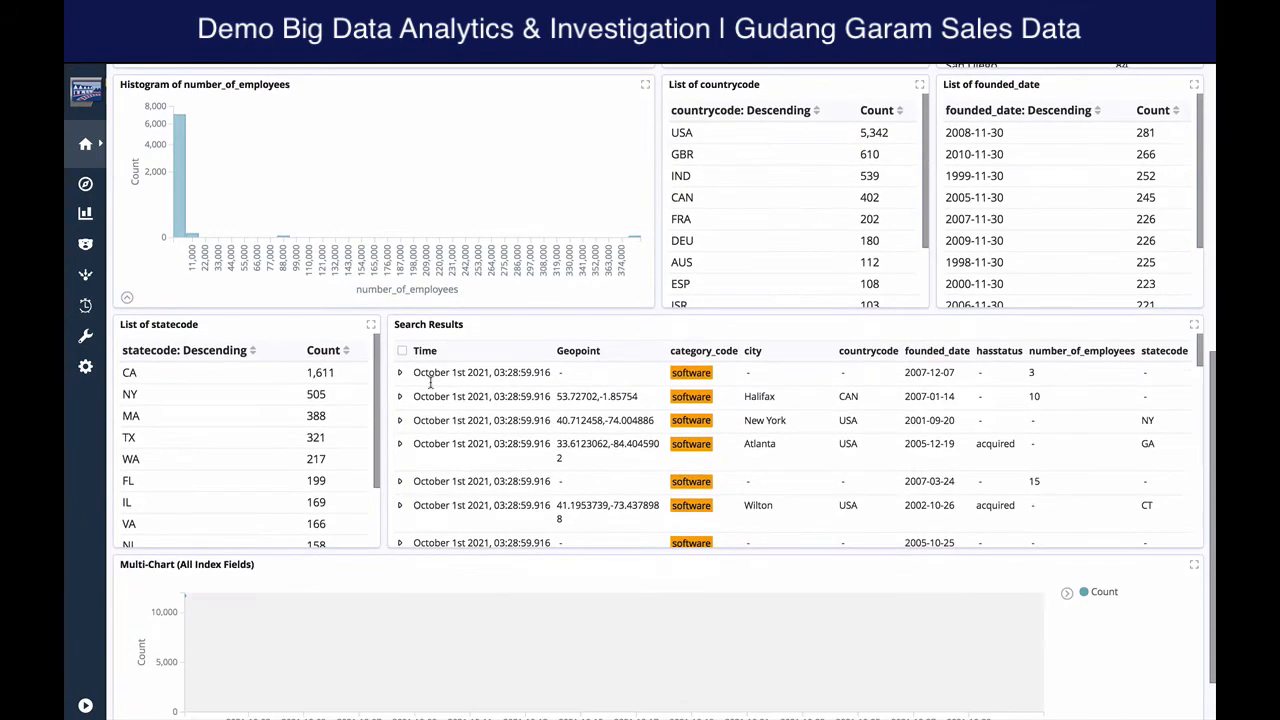
{"action": "scroll", "coordinate": [200, 412], "scroll_direction": "down", "scroll_amount": 2}
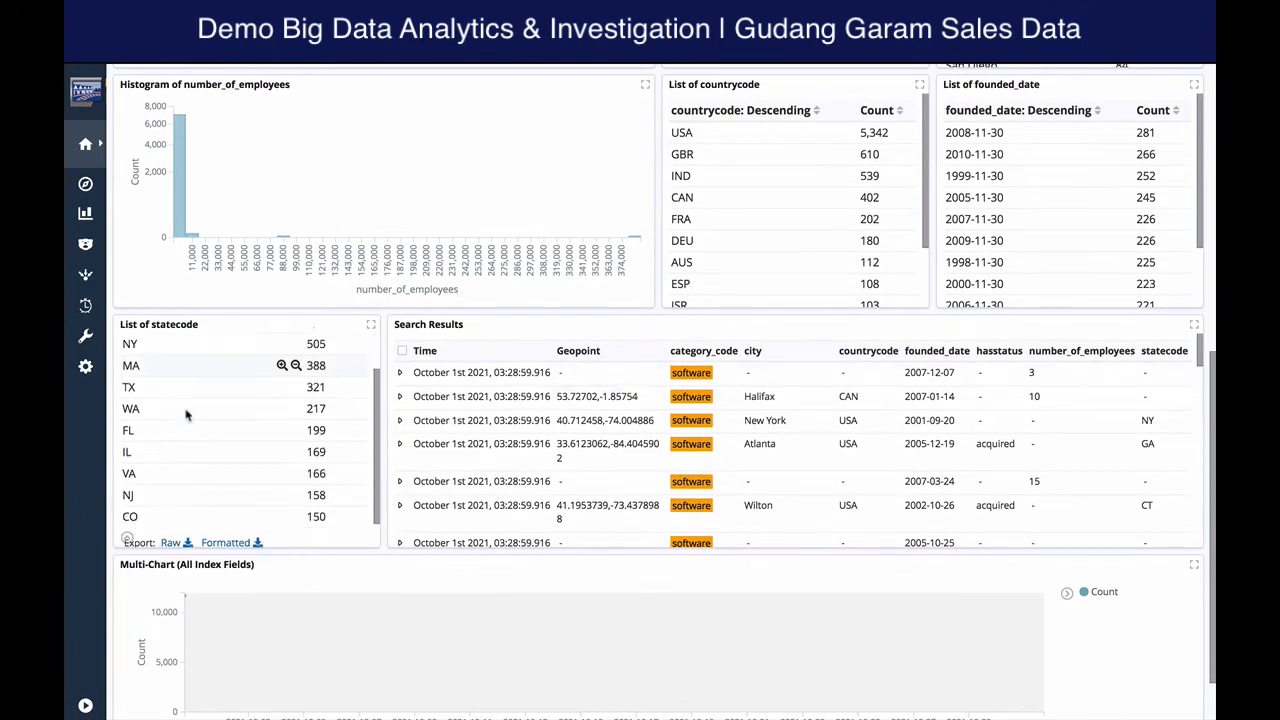
{"action": "left_click", "coordinate": [1193, 328]}
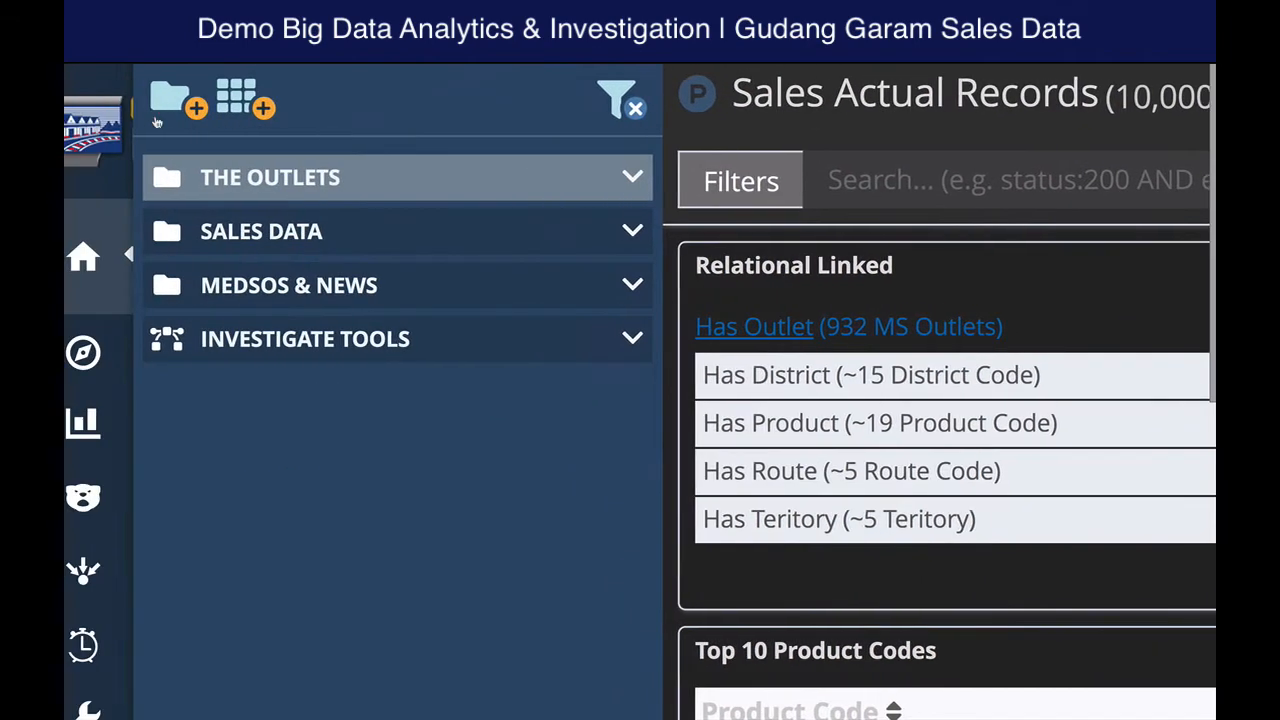
Expand the The Outlets, Sales Data, Medsos & News and Investigate Tools groups in the dashboard list
{"action": "left_click", "coordinate": [652, 174]}
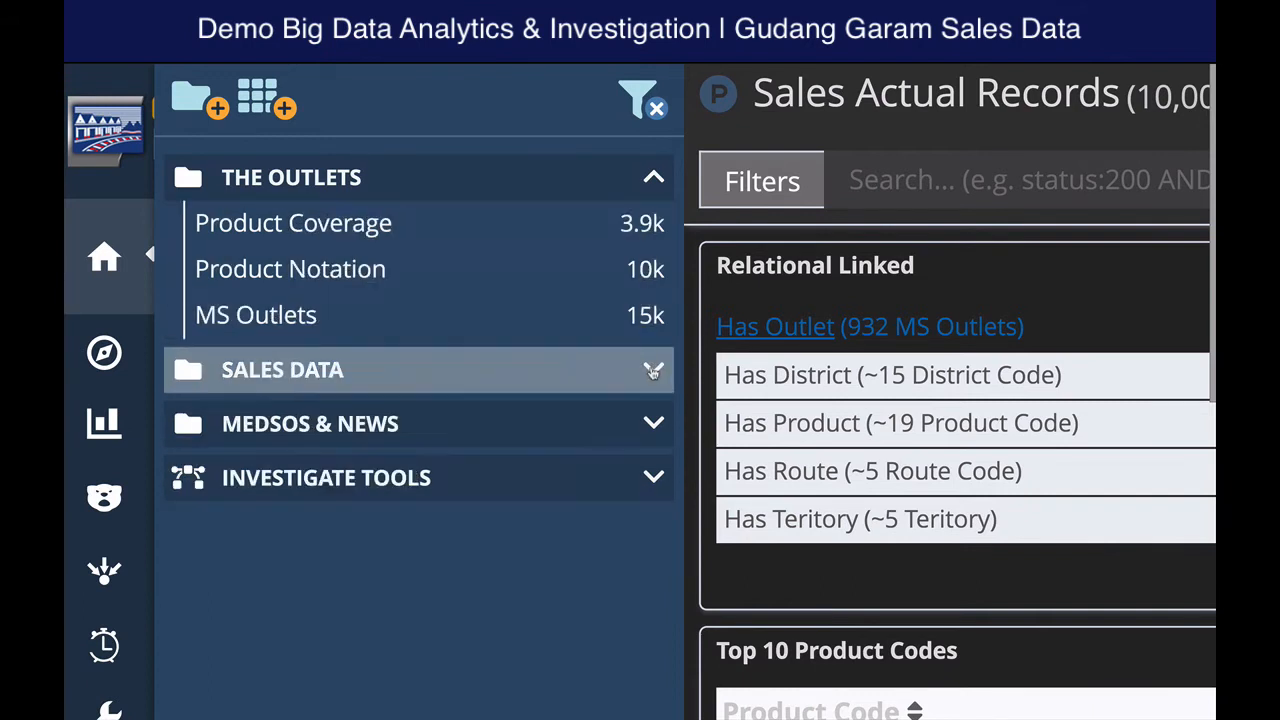
{"action": "left_click", "coordinate": [653, 371]}
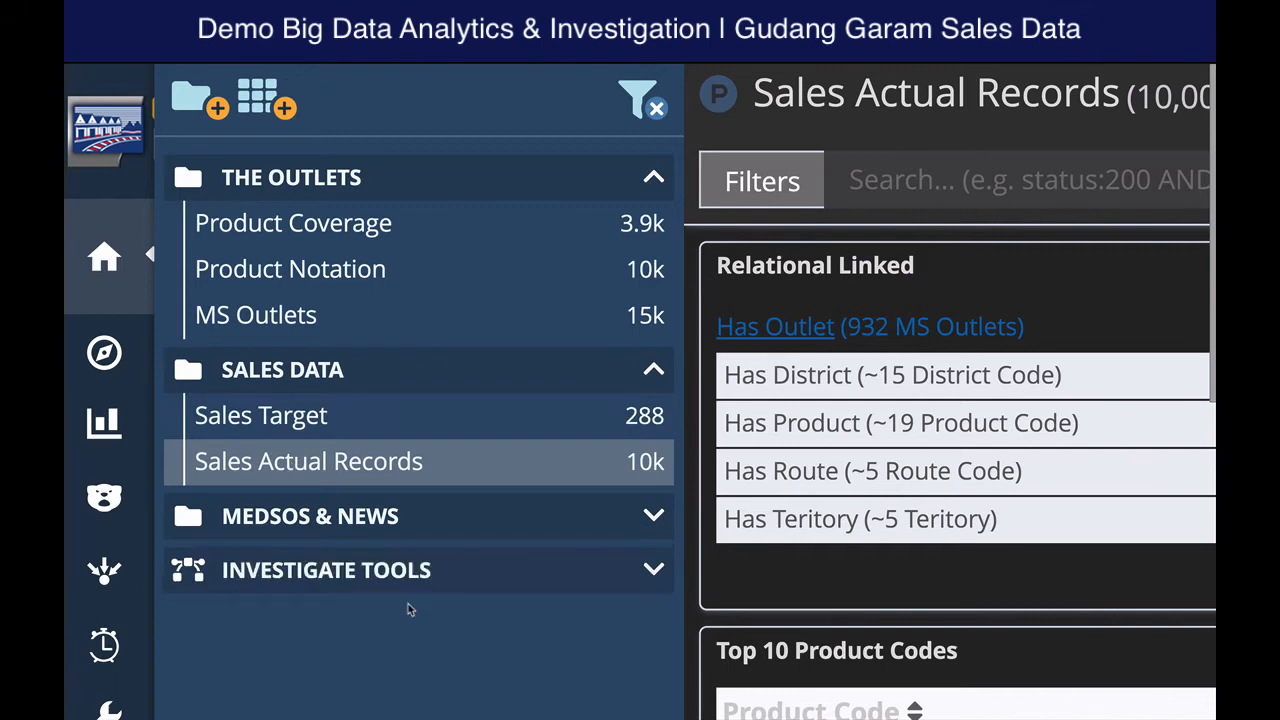
{"action": "scroll", "coordinate": [408, 608], "scroll_direction": "down", "scroll_amount": 1}
{"action": "left_click", "coordinate": [258, 389]}
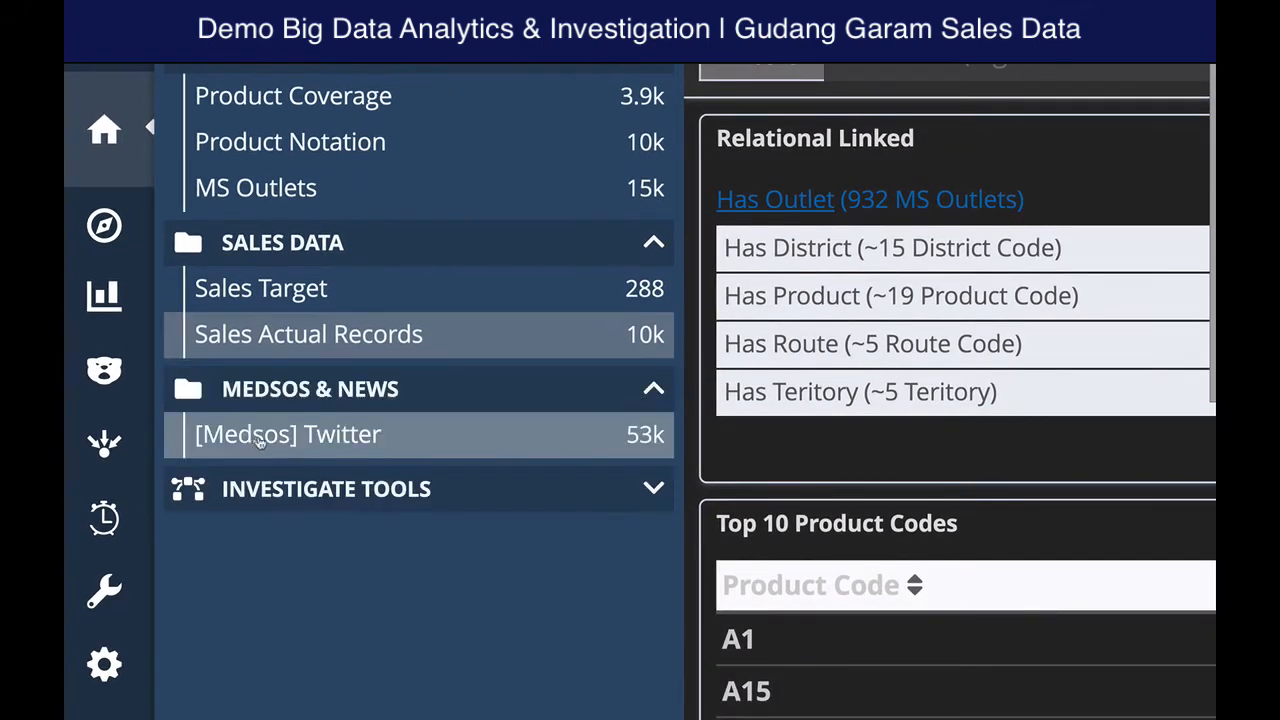
{"action": "left_click", "coordinate": [340, 489]}
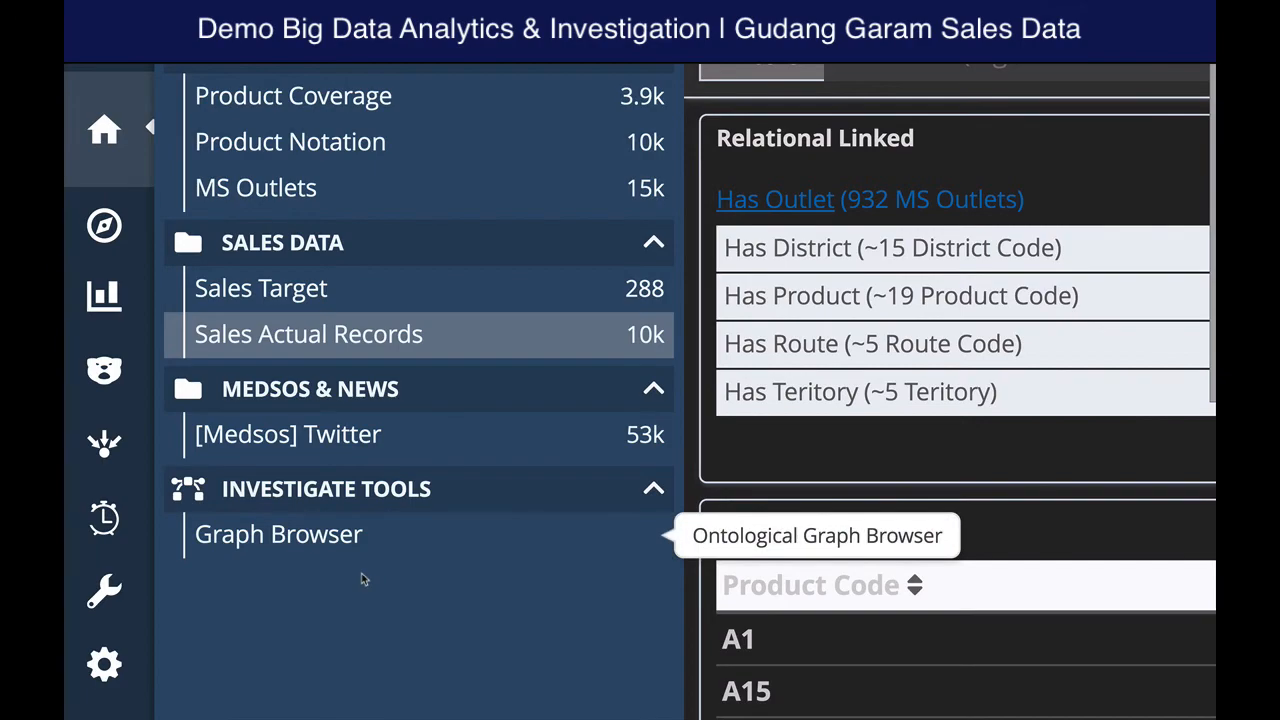
{"action": "scroll", "coordinate": [371, 581], "scroll_direction": "up", "scroll_amount": 1}
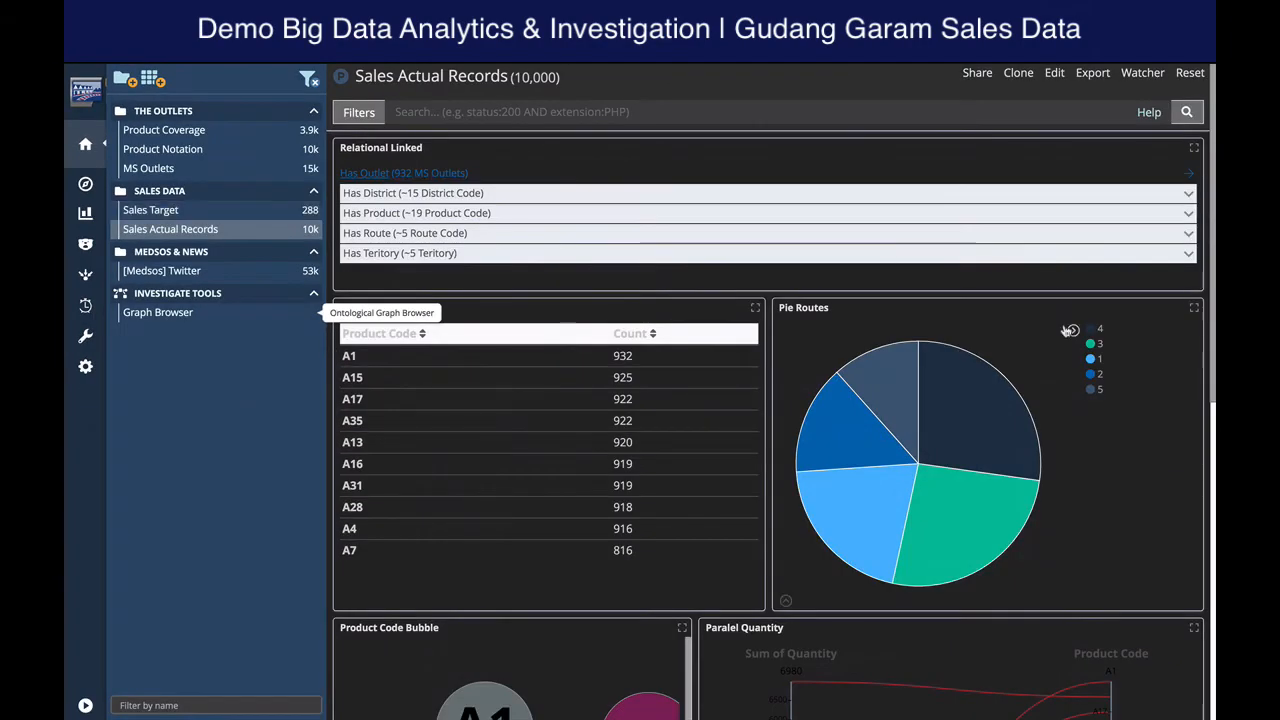
Look over the Sales Actual Records panels and filter the dashboard to product code A1
{"action": "scroll", "coordinate": [1065, 324], "scroll_direction": "down", "scroll_amount": 5}
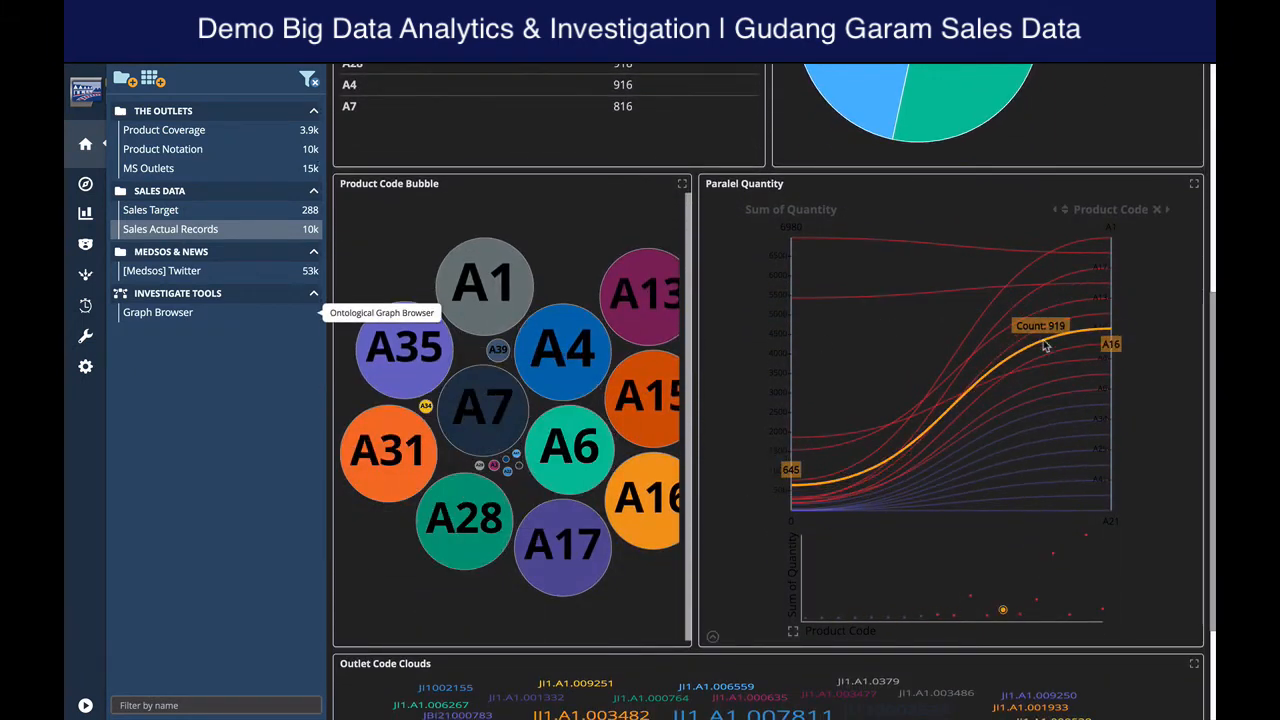
{"action": "scroll", "coordinate": [1070, 410], "scroll_direction": "down", "scroll_amount": 2}
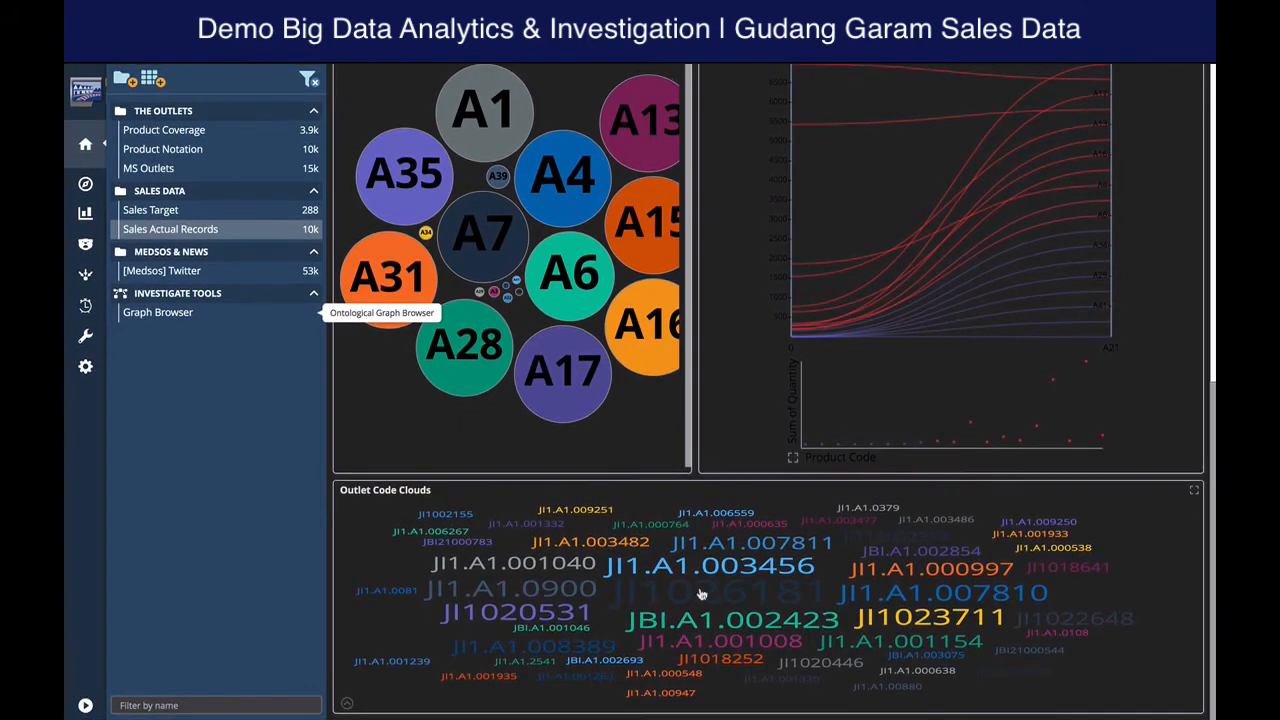
{"action": "scroll", "coordinate": [998, 174], "scroll_direction": "up", "scroll_amount": 4}
{"action": "scroll", "coordinate": [1000, 181], "scroll_direction": "up", "scroll_amount": 2}
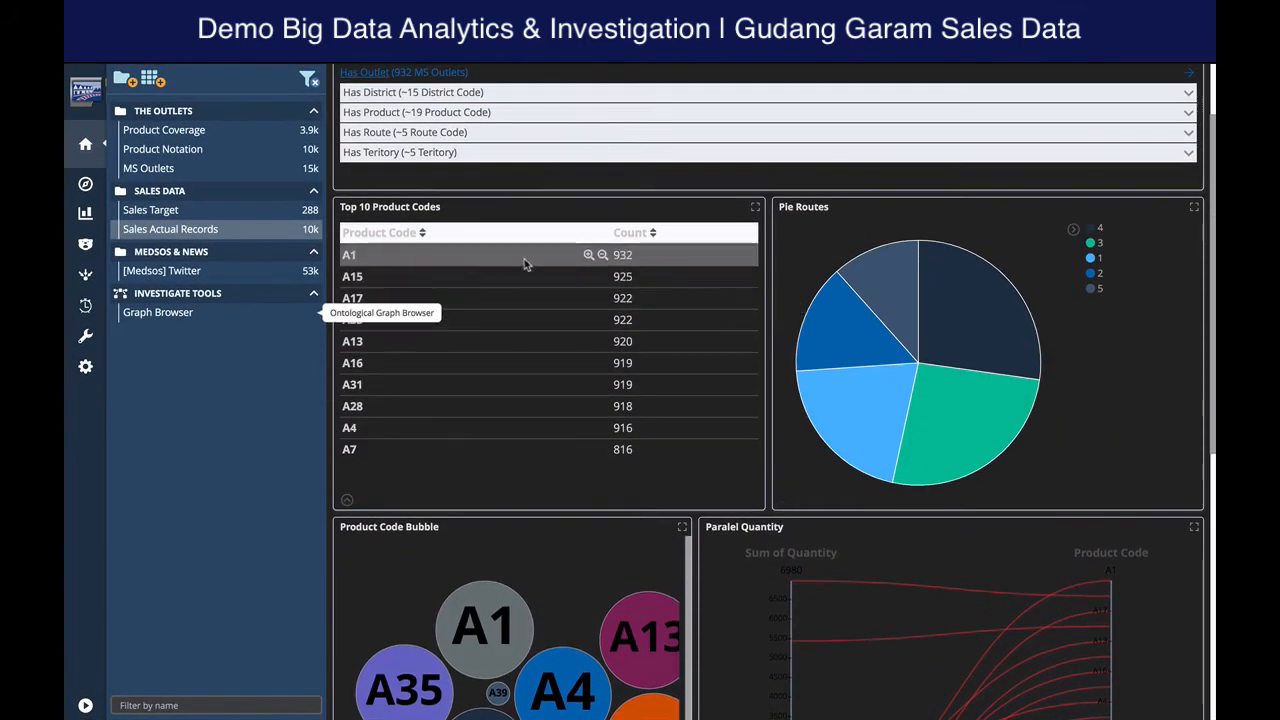
{"action": "left_click", "coordinate": [588, 255]}
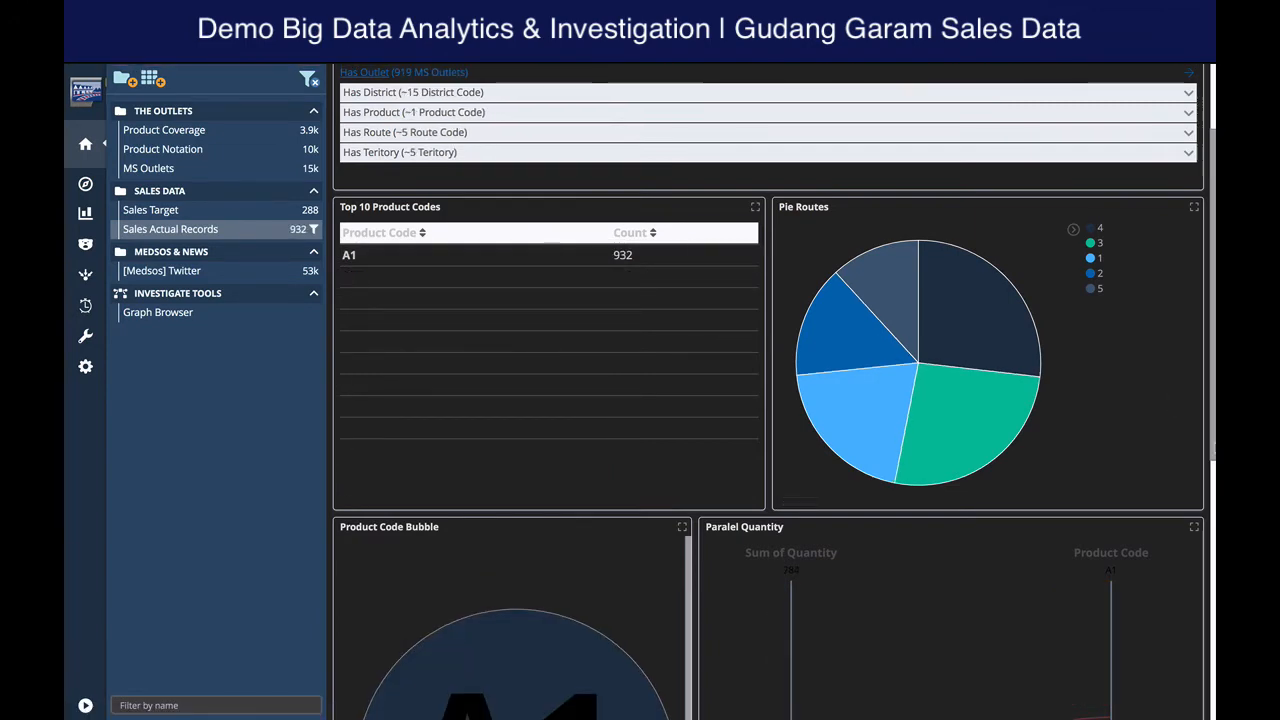
Review the filtered panels down to the Outlet Code Clouds and remove the product code A1 filter
{"action": "scroll", "coordinate": [1110, 325], "scroll_direction": "up", "scroll_amount": 2}
{"action": "scroll", "coordinate": [1114, 320], "scroll_direction": "down", "scroll_amount": 5}
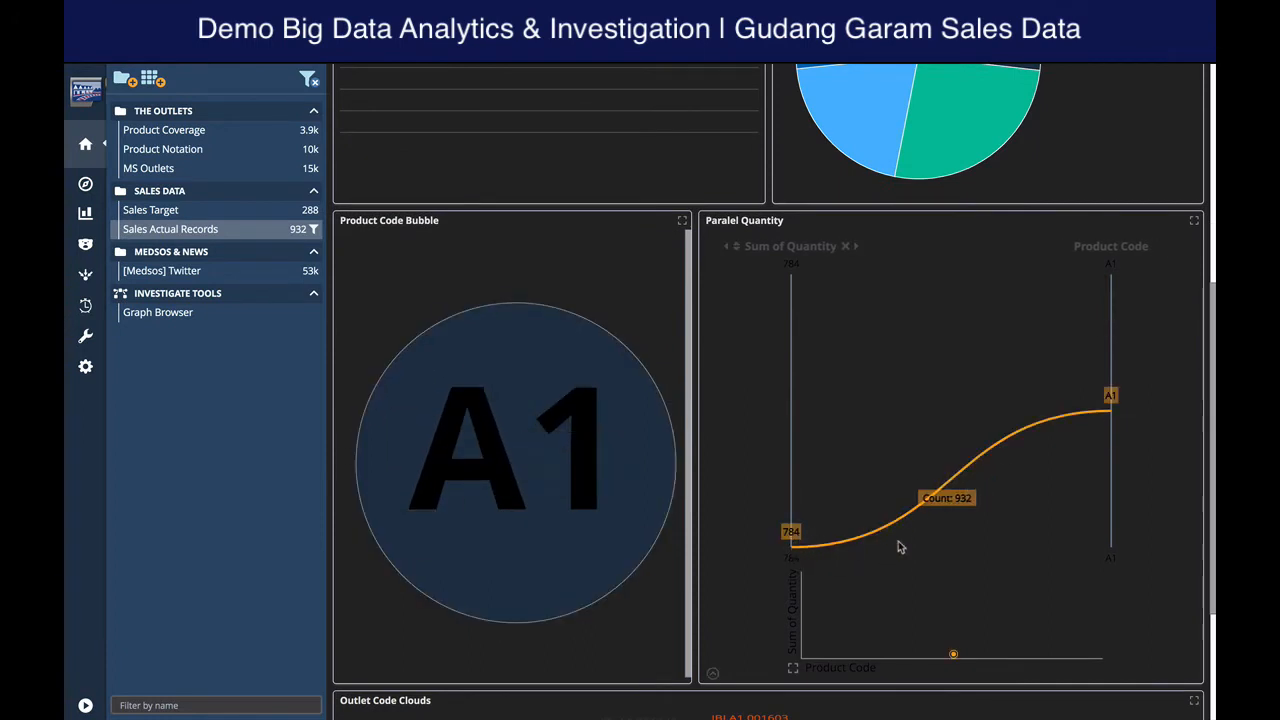
{"action": "scroll", "coordinate": [903, 547], "scroll_direction": "down", "scroll_amount": 3}
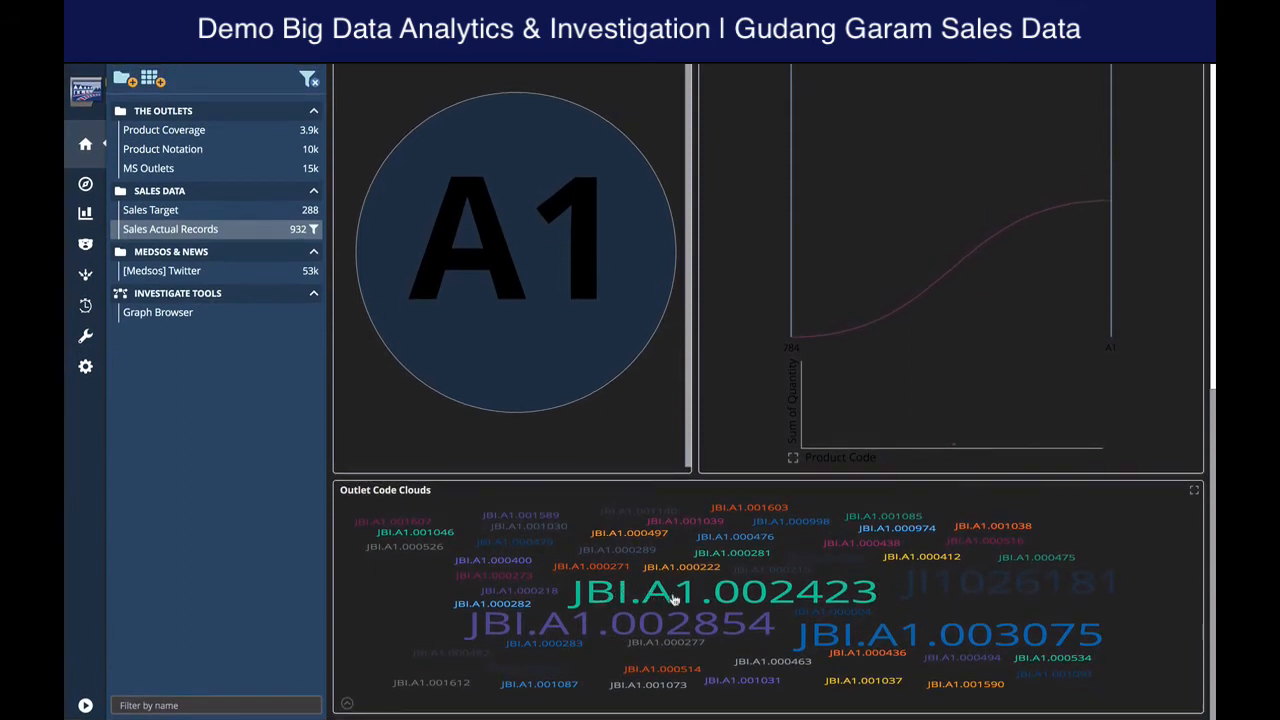
{"action": "scroll", "coordinate": [911, 548], "scroll_direction": "up", "scroll_amount": 10}
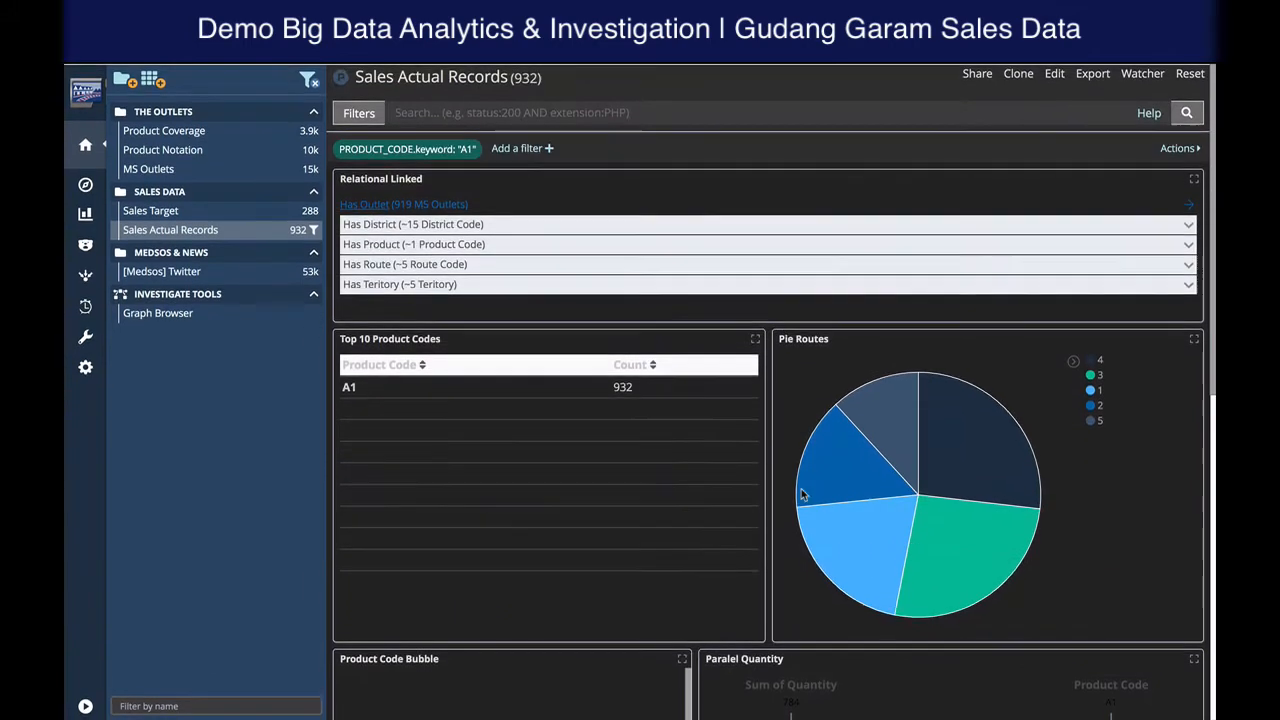
{"action": "mouse_move", "coordinate": [423, 148]}
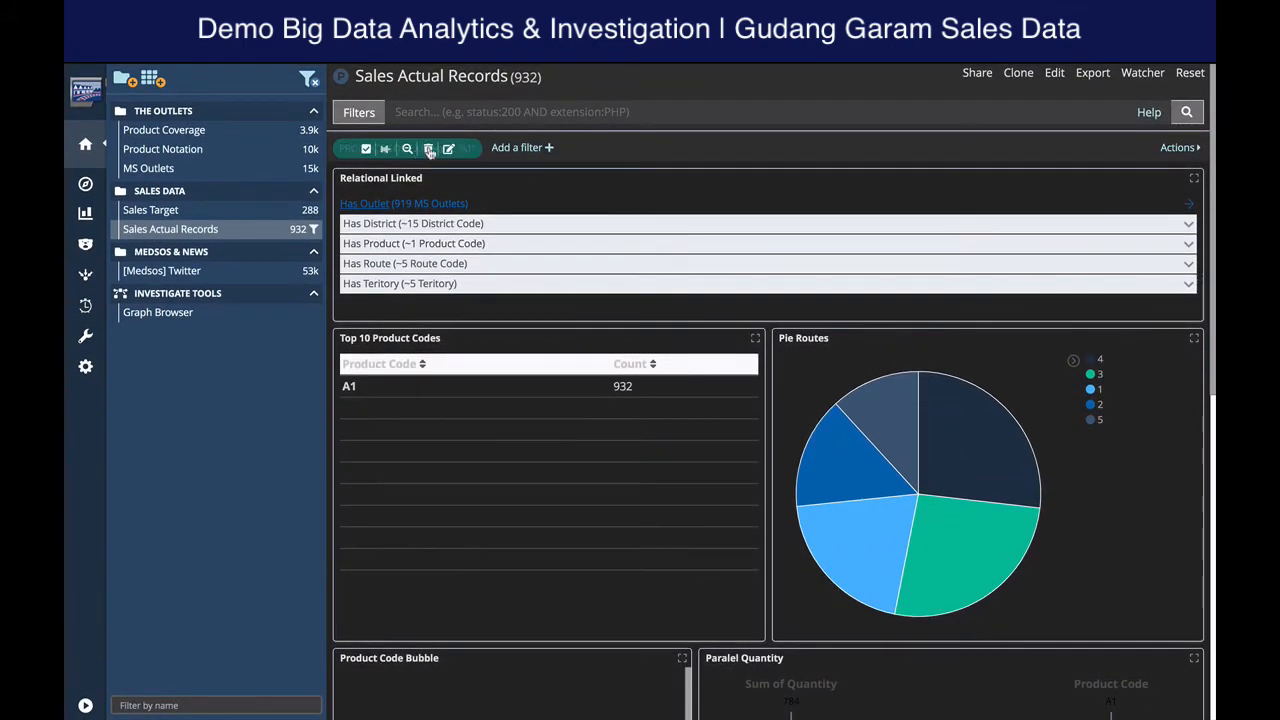
{"action": "left_click", "coordinate": [428, 148]}
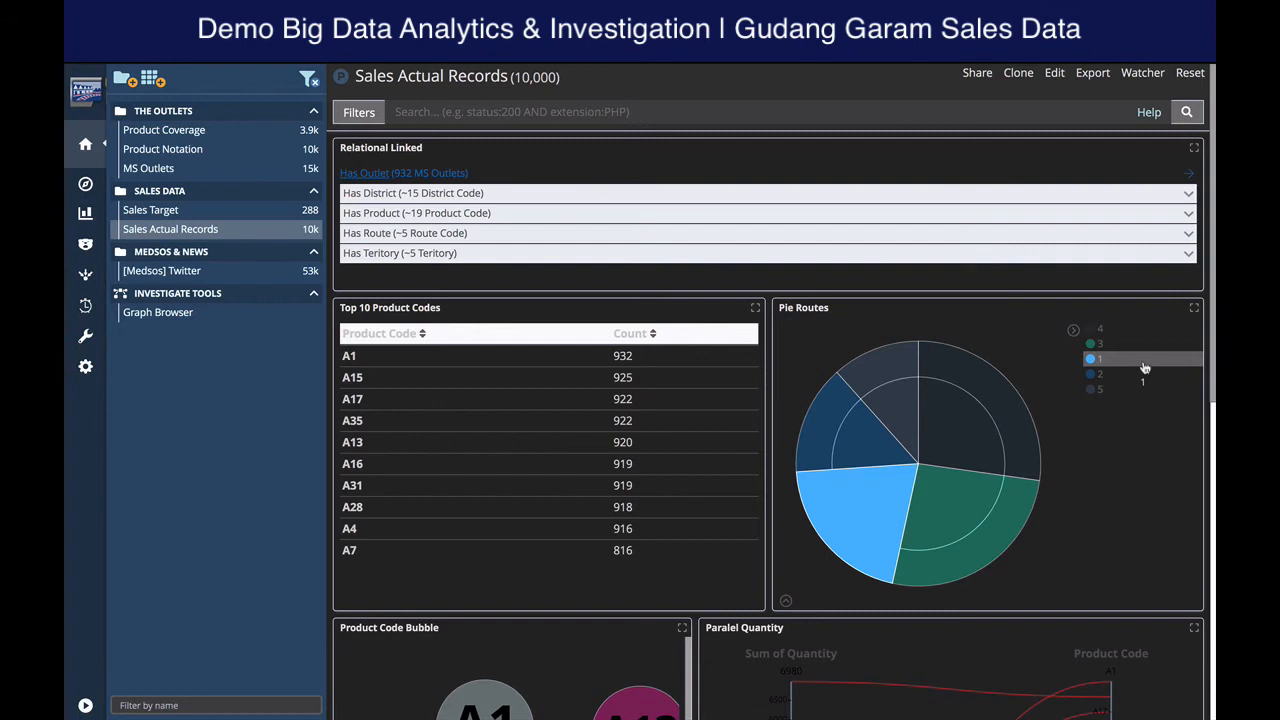
Start a new Pie visualization from the Sales Actual Records dashboard, based on the saved search Product Coverage TMC Week
{"action": "left_click", "coordinate": [1054, 73]}
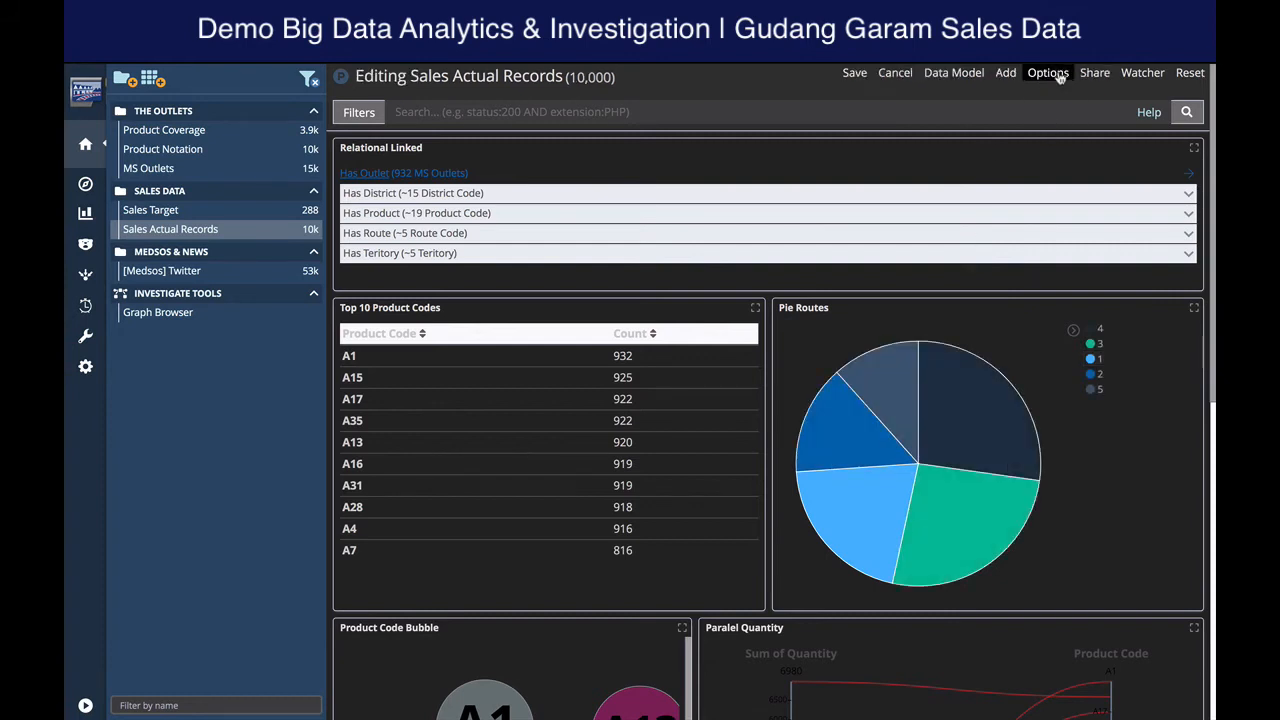
{"action": "left_click", "coordinate": [1005, 72]}
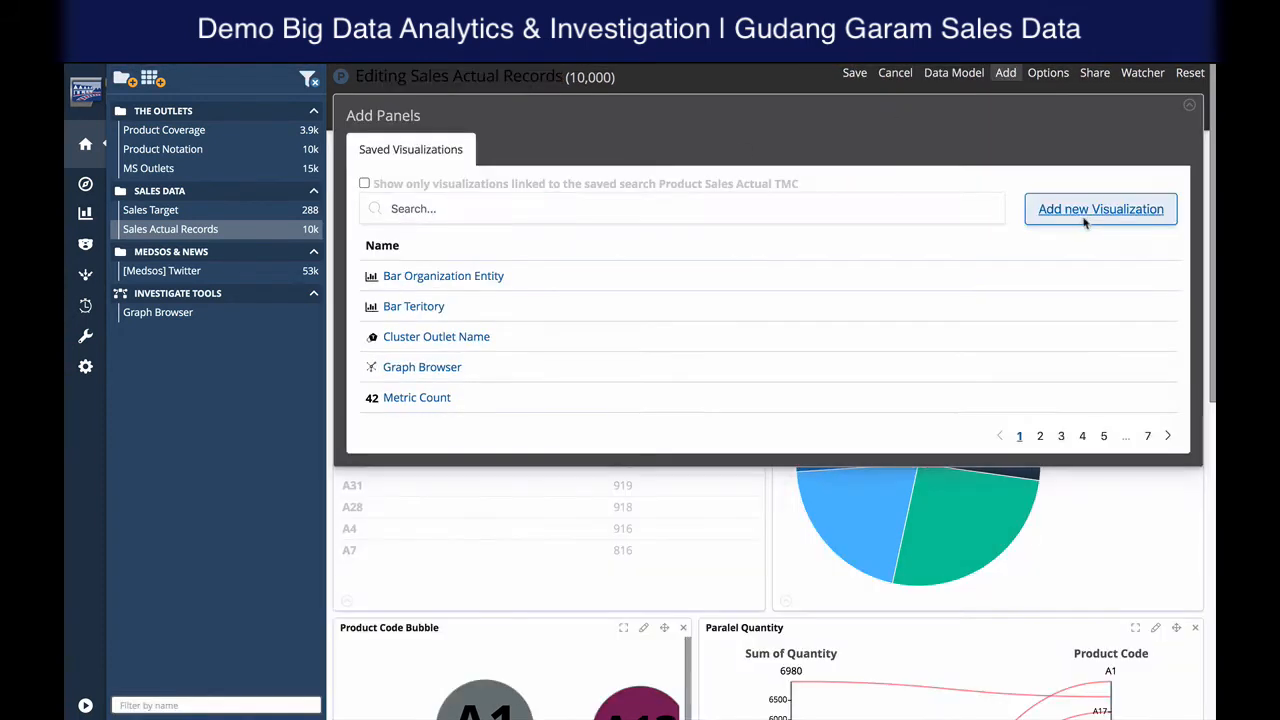
{"action": "left_click", "coordinate": [1100, 209]}
{"action": "scroll", "coordinate": [543, 462], "scroll_direction": "down", "scroll_amount": 5}
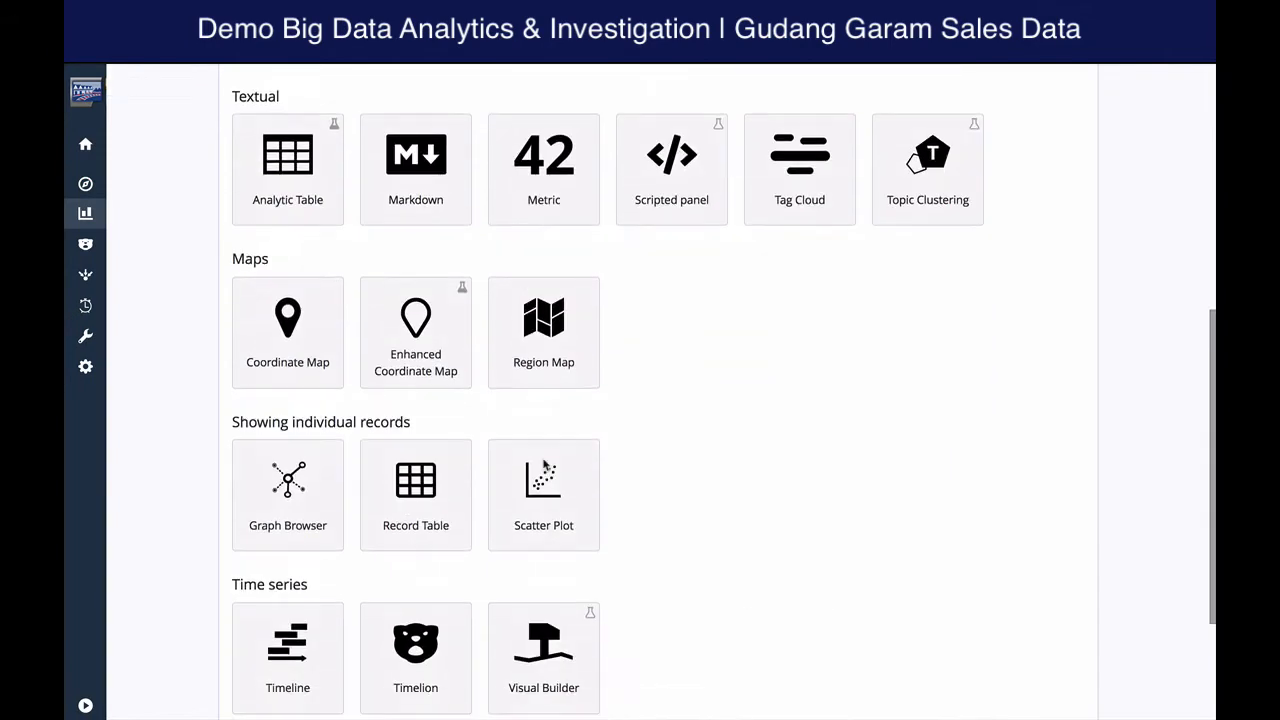
{"action": "scroll", "coordinate": [545, 465], "scroll_direction": "up", "scroll_amount": 5}
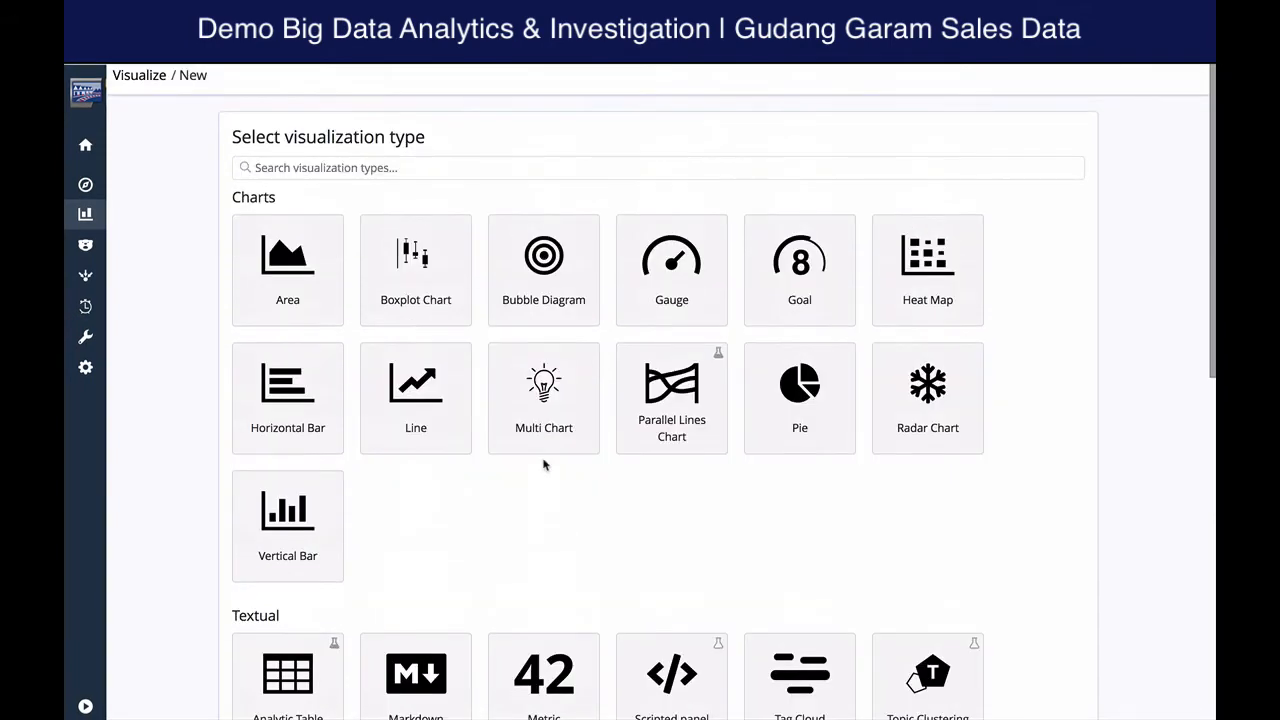
{"action": "scroll", "coordinate": [545, 464], "scroll_direction": "down", "scroll_amount": 3}
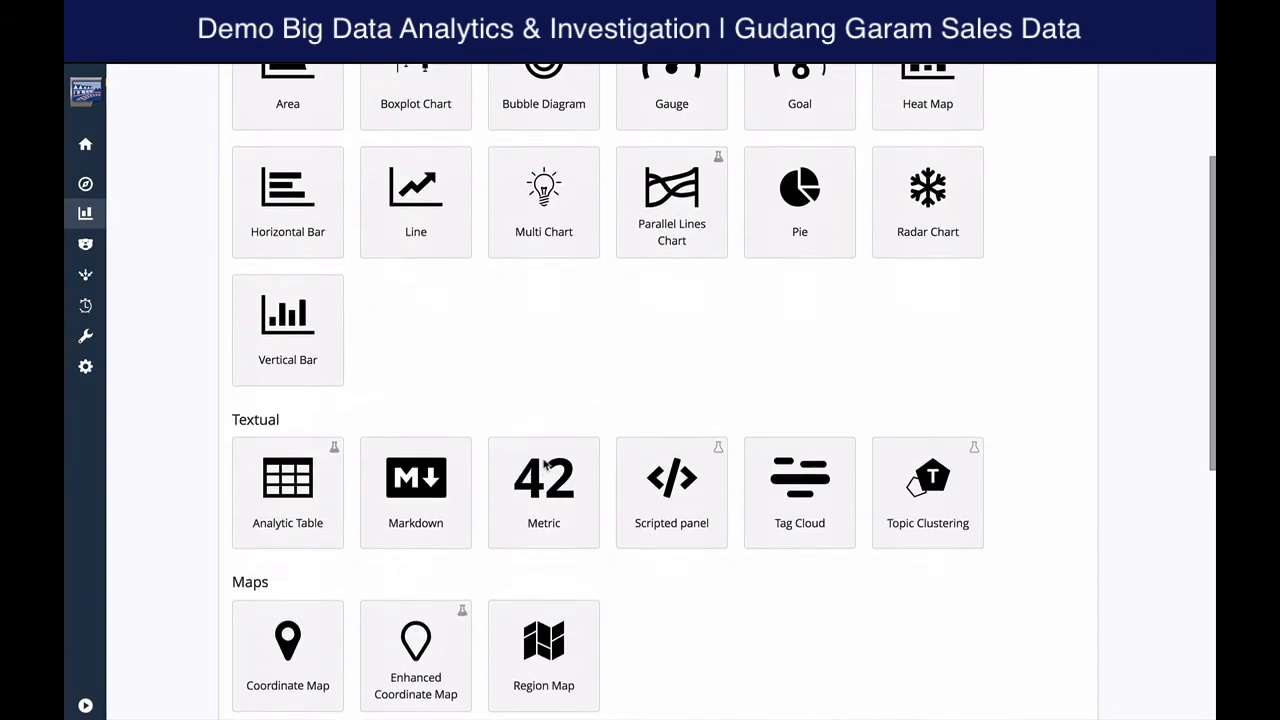
{"action": "left_click", "coordinate": [800, 190]}
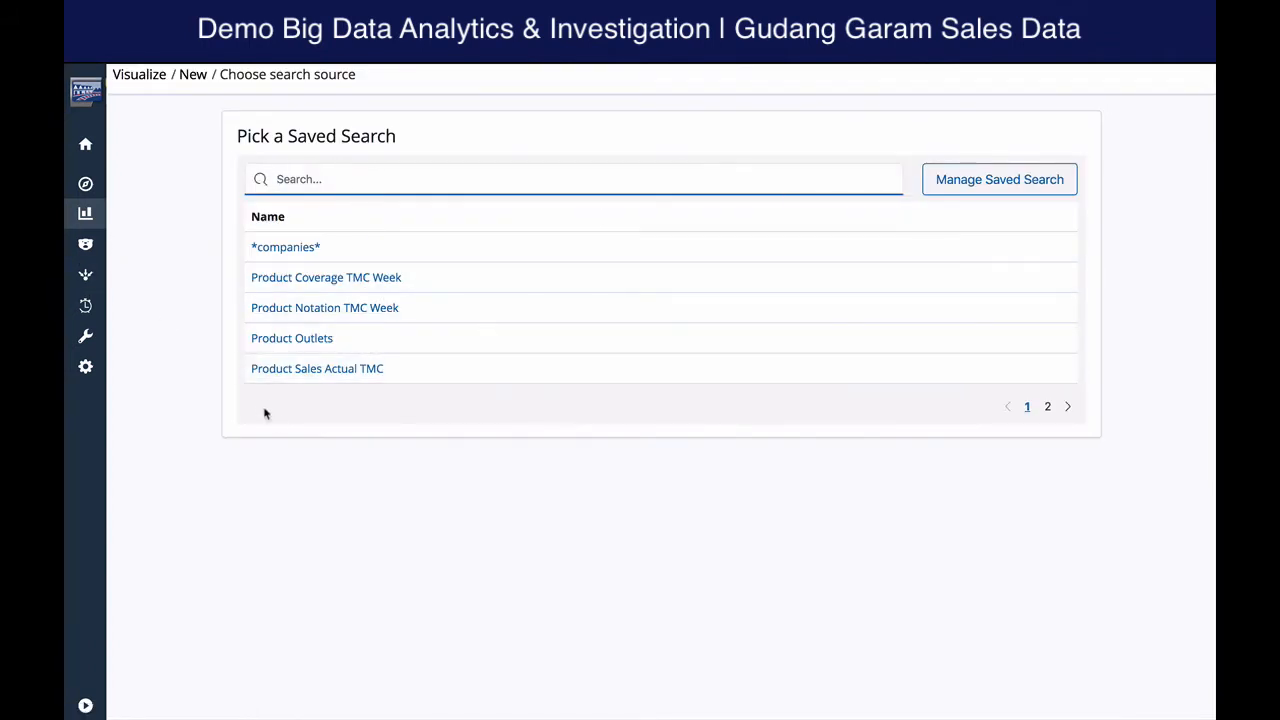
{"action": "left_click", "coordinate": [331, 279]}
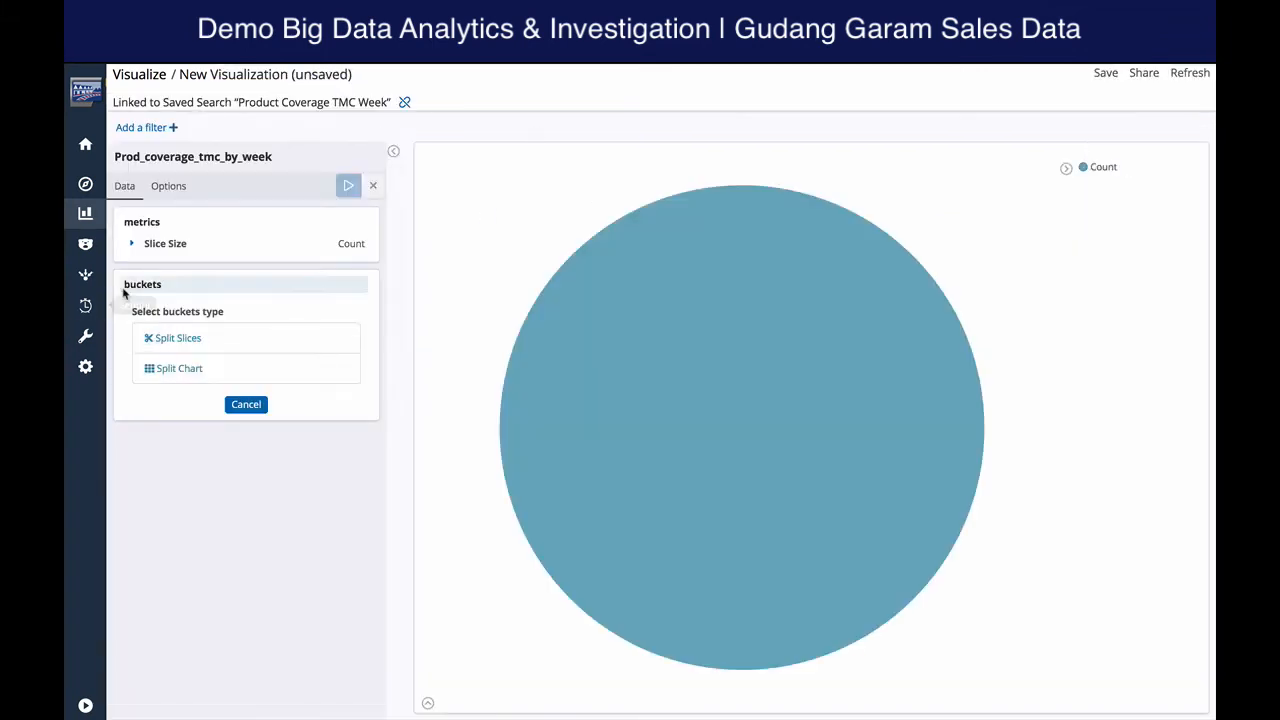
Split the pie slices with a Terms aggregation on DISTRICT_CODE.keyword and apply it to the chart
{"action": "left_click", "coordinate": [151, 338]}
{"action": "left_click", "coordinate": [150, 348]}
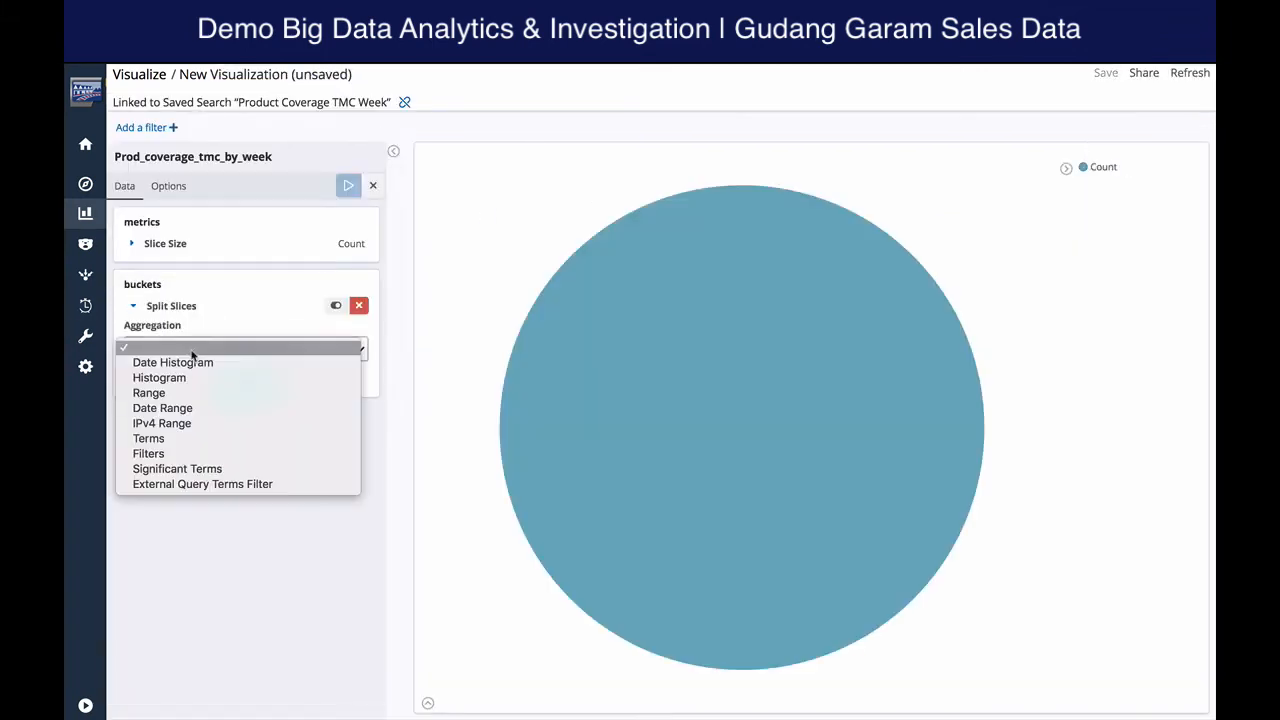
{"action": "left_click", "coordinate": [150, 438]}
{"action": "left_click", "coordinate": [151, 406]}
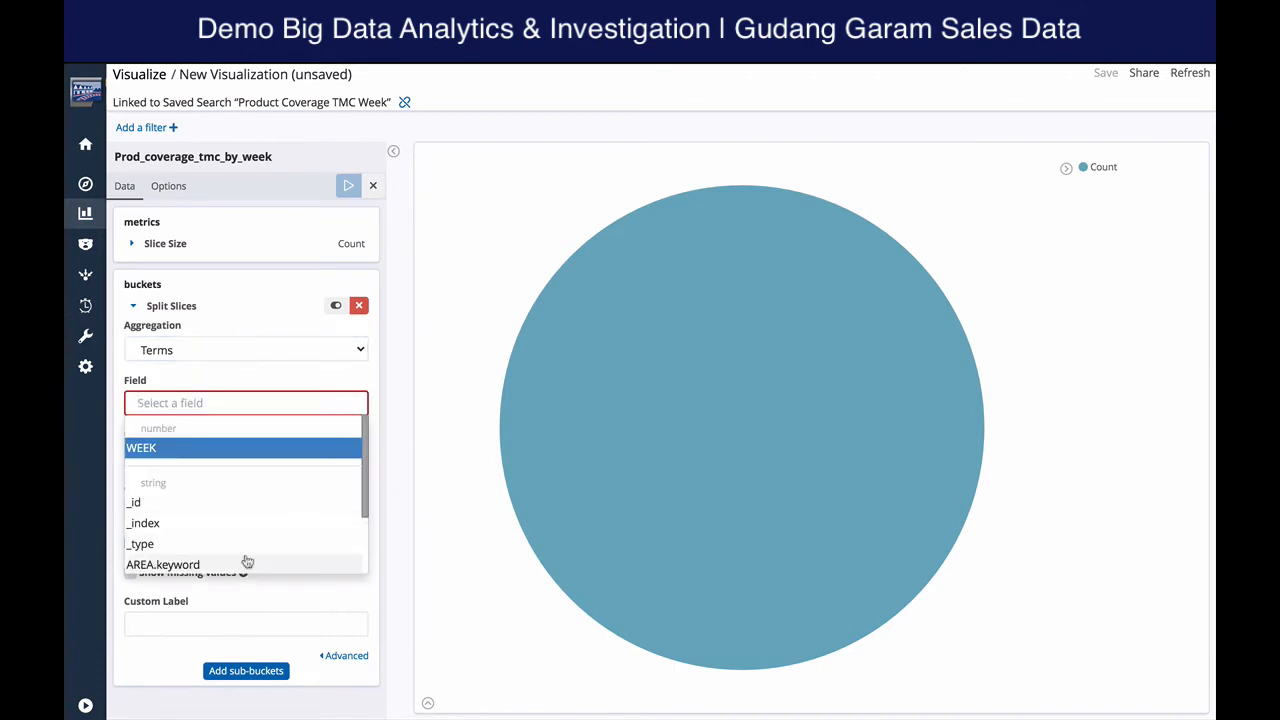
{"action": "scroll", "coordinate": [246, 562], "scroll_direction": "down", "scroll_amount": 2}
{"action": "left_click", "coordinate": [218, 496]}
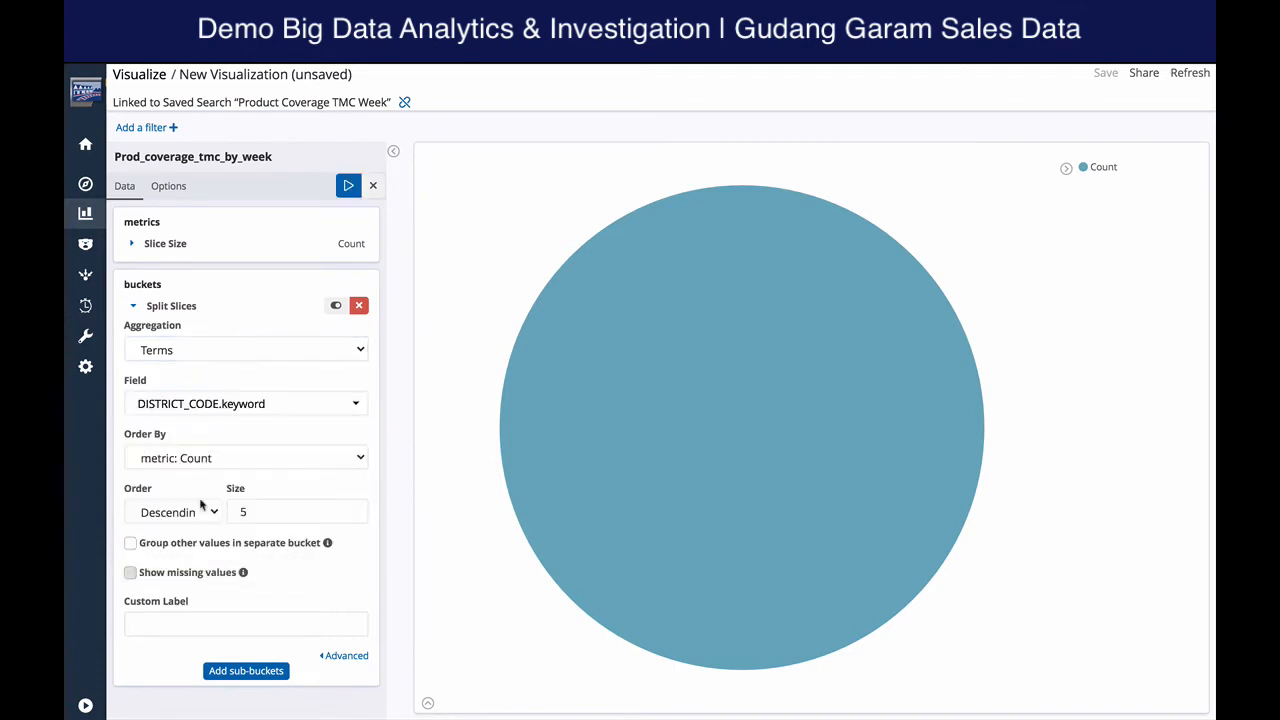
{"action": "left_click", "coordinate": [341, 195]}
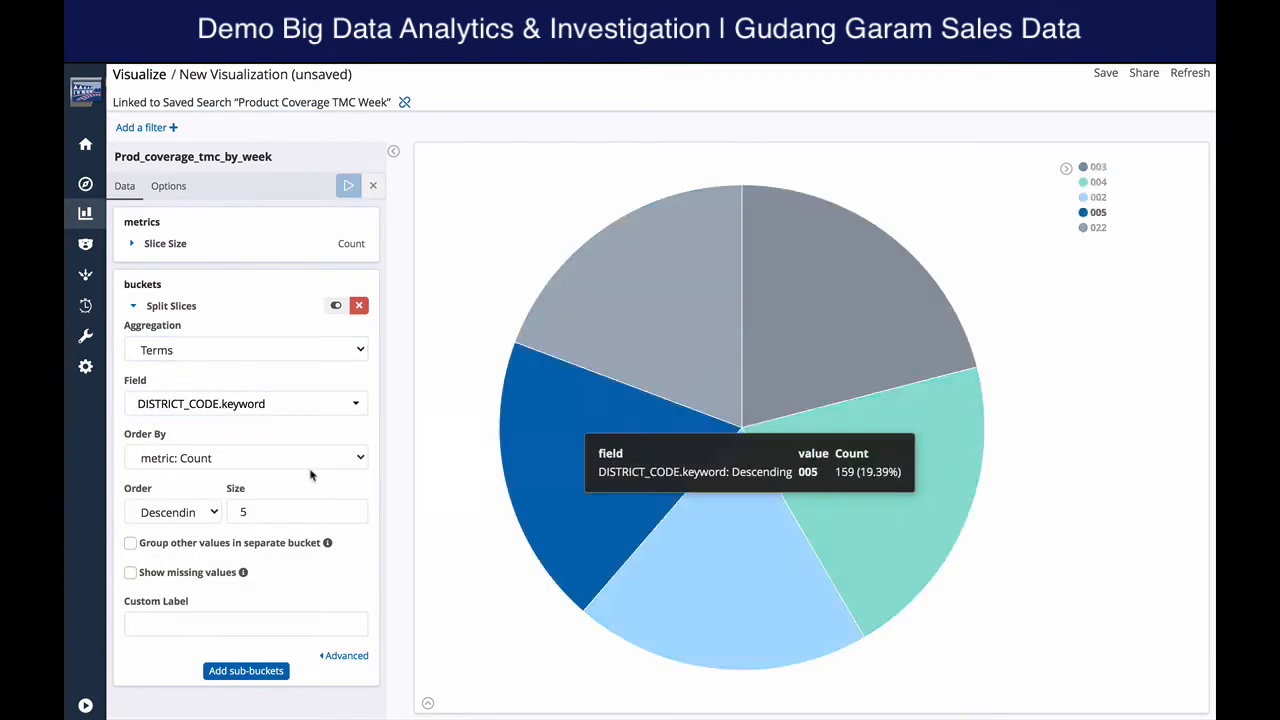
Set the number of district slices to 10 and return to the dashboard without saving the visualization
{"action": "left_click", "coordinate": [252, 514]}
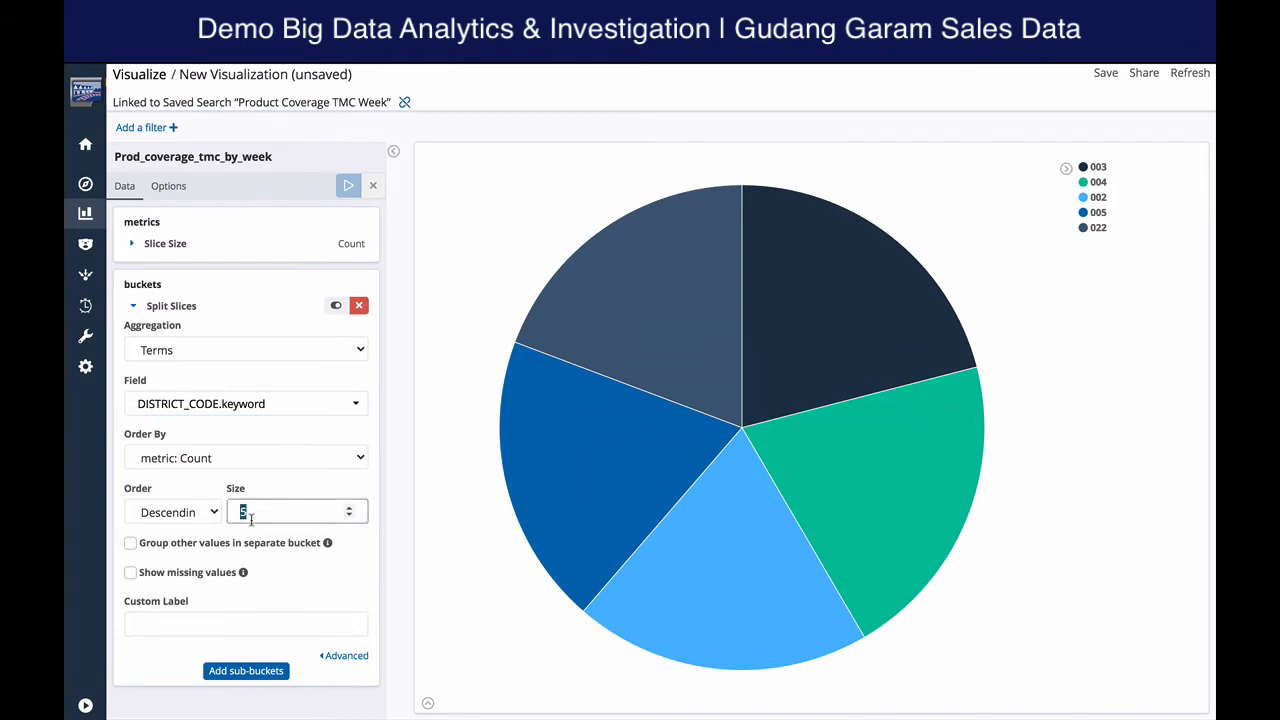
{"action": "type", "text": "10"}
{"action": "key", "text": "Return"}
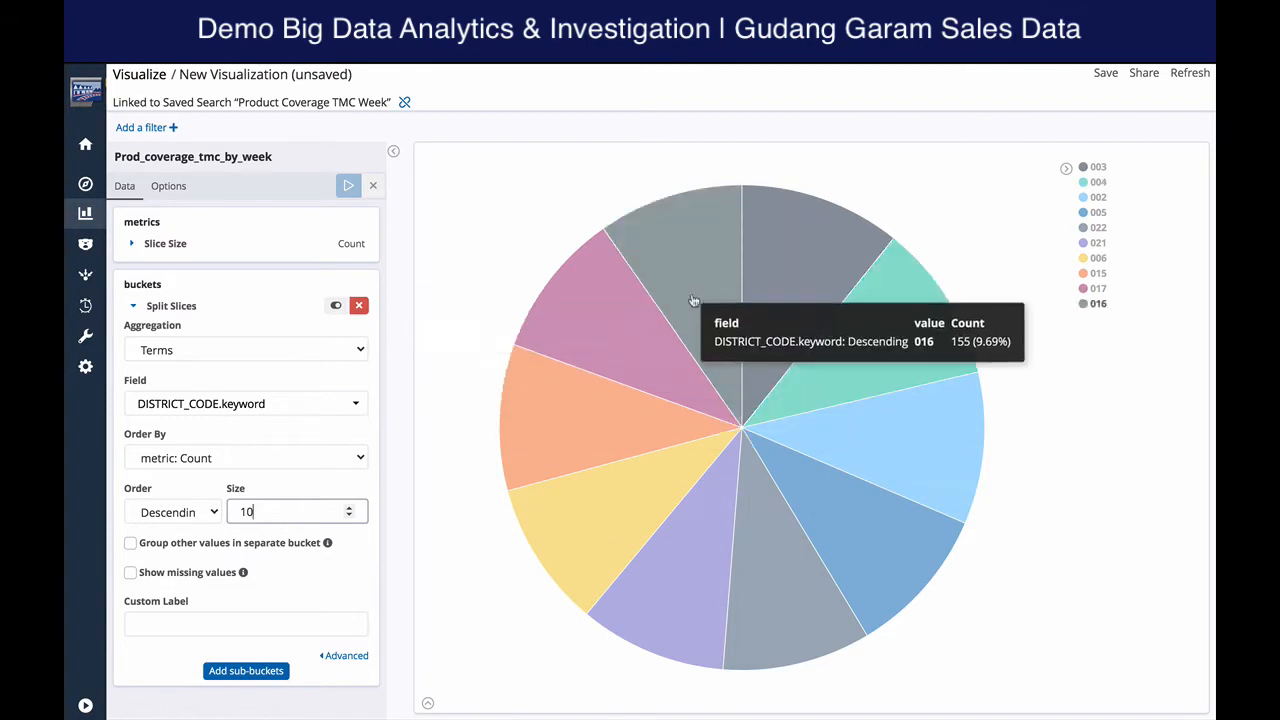
{"action": "left_click", "coordinate": [1105, 73]}
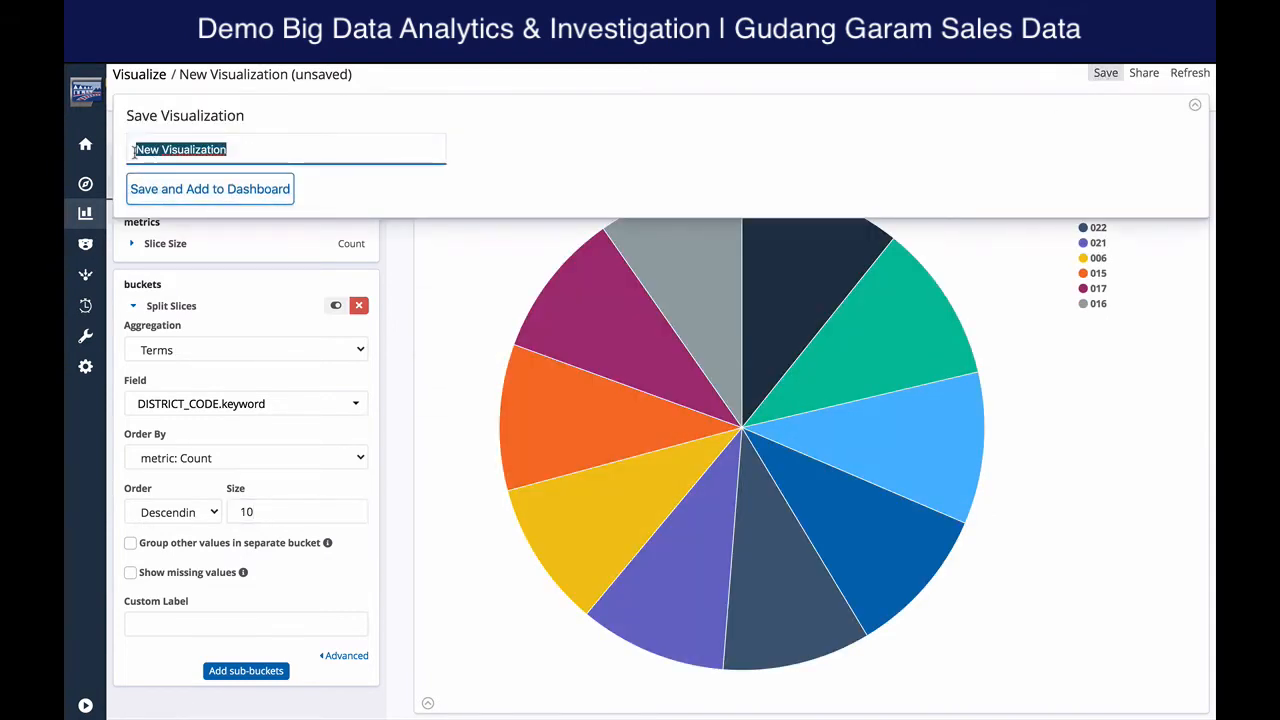
{"action": "left_click", "coordinate": [83, 157]}
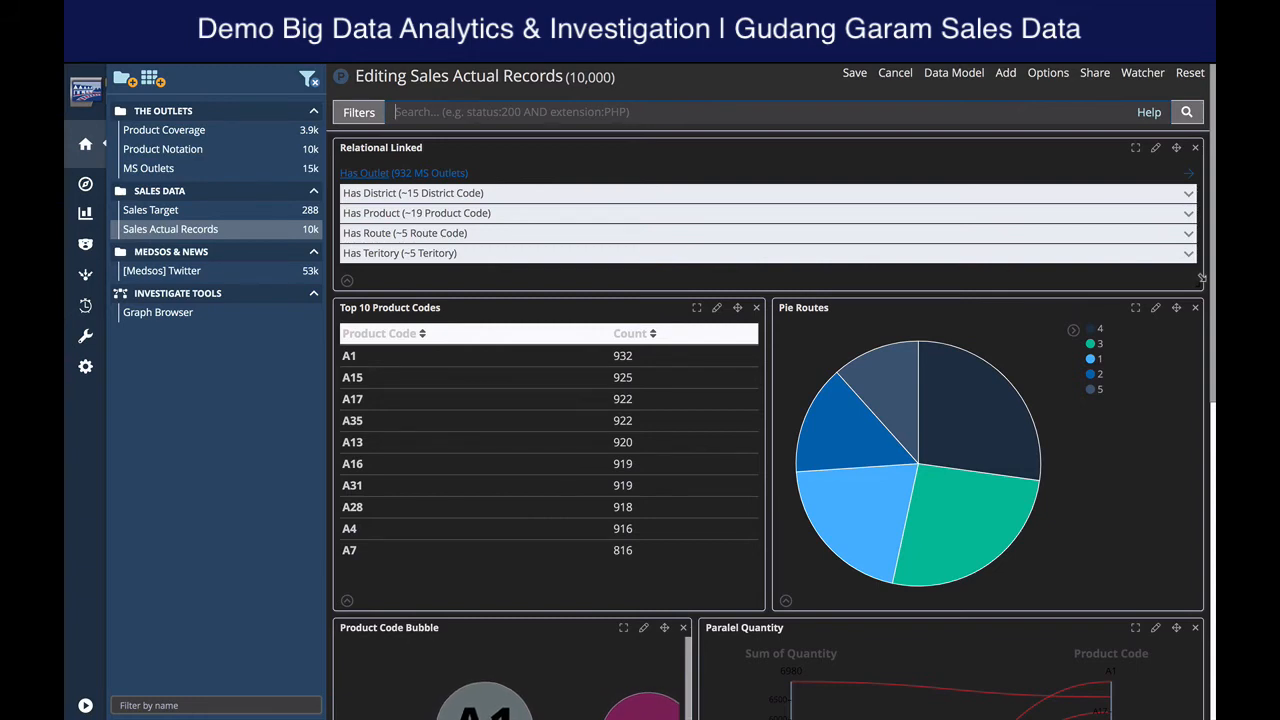
Open the Product Coverage dashboard and look over its outlet map, outlet name clusters and coverage records
{"action": "scroll", "coordinate": [1202, 278], "scroll_direction": "down", "scroll_amount": 5}
{"action": "scroll", "coordinate": [1202, 278], "scroll_direction": "up", "scroll_amount": 5}
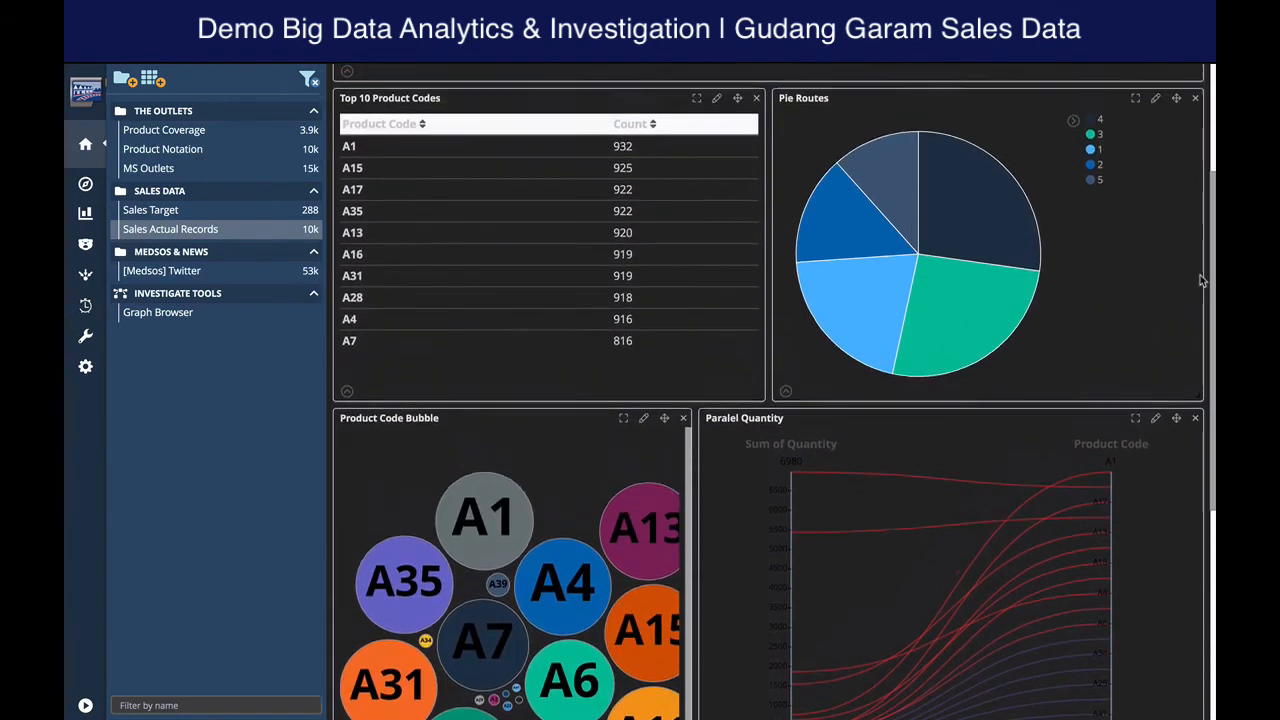
{"action": "left_click", "coordinate": [181, 139]}
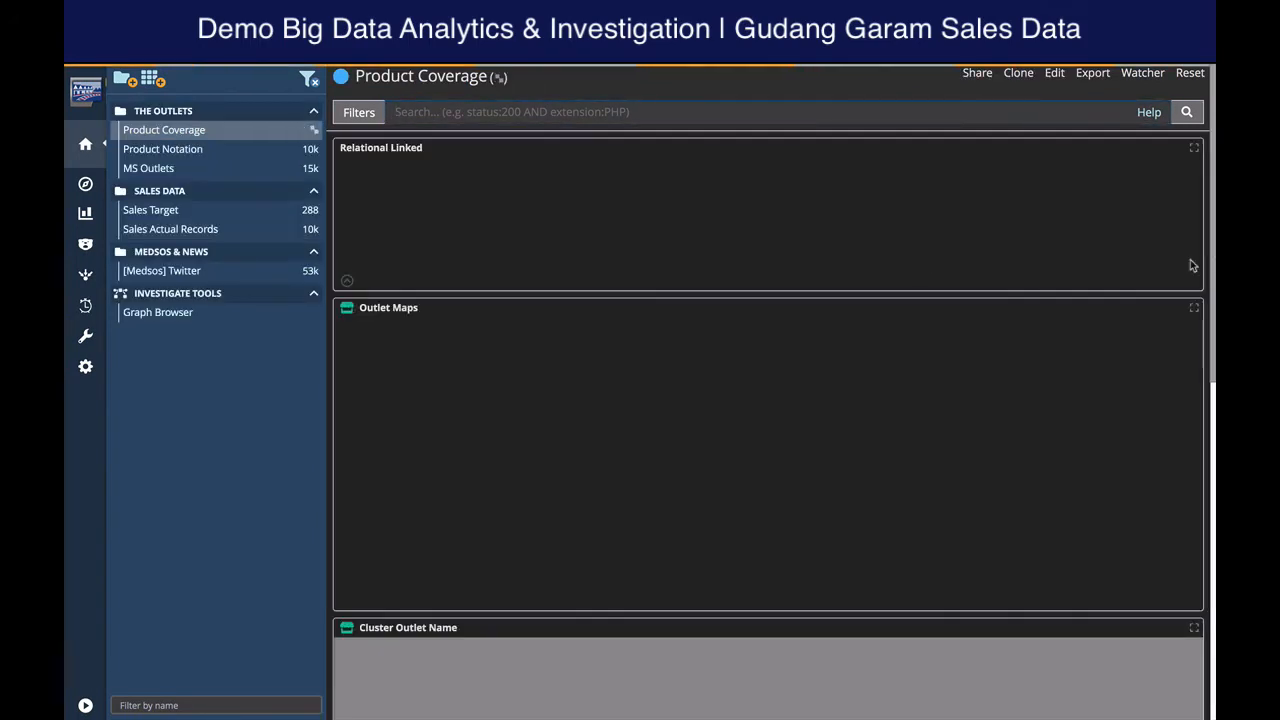
{"action": "scroll", "coordinate": [1212, 298], "scroll_direction": "down", "scroll_amount": 4}
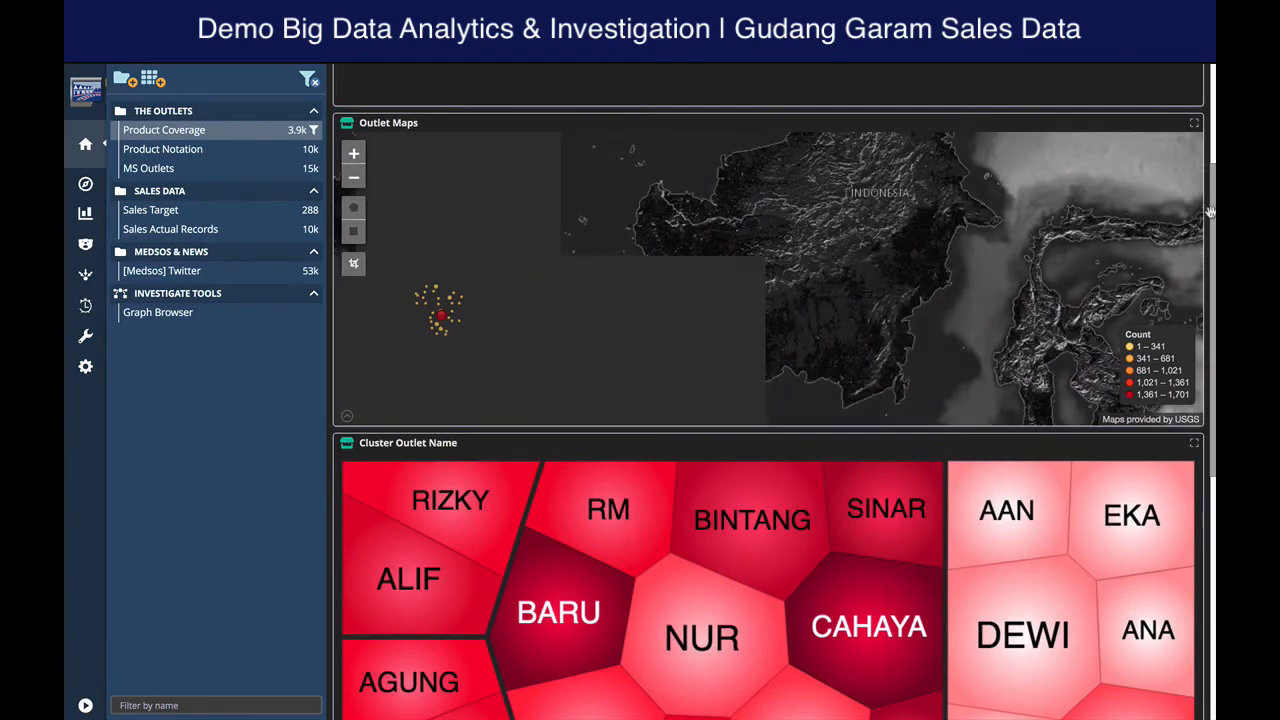
{"action": "scroll", "coordinate": [513, 458], "scroll_direction": "down", "scroll_amount": 5}
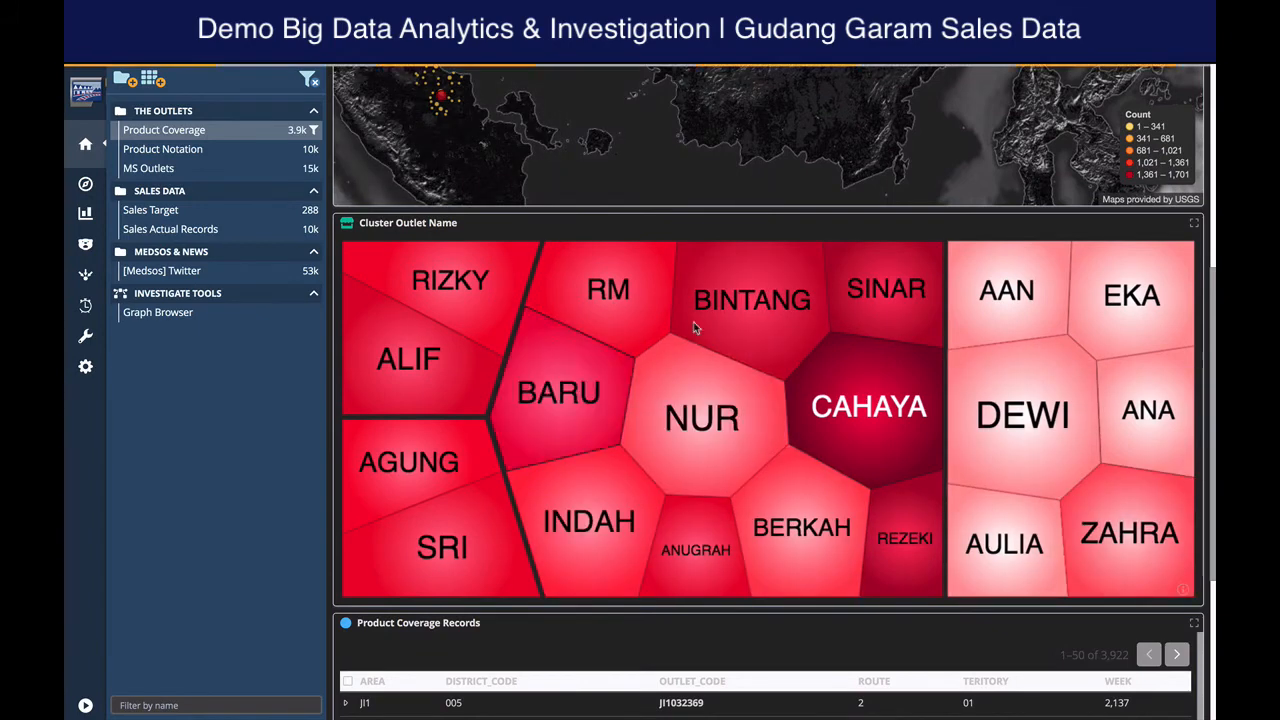
{"action": "scroll", "coordinate": [754, 400], "scroll_direction": "down", "scroll_amount": 6}
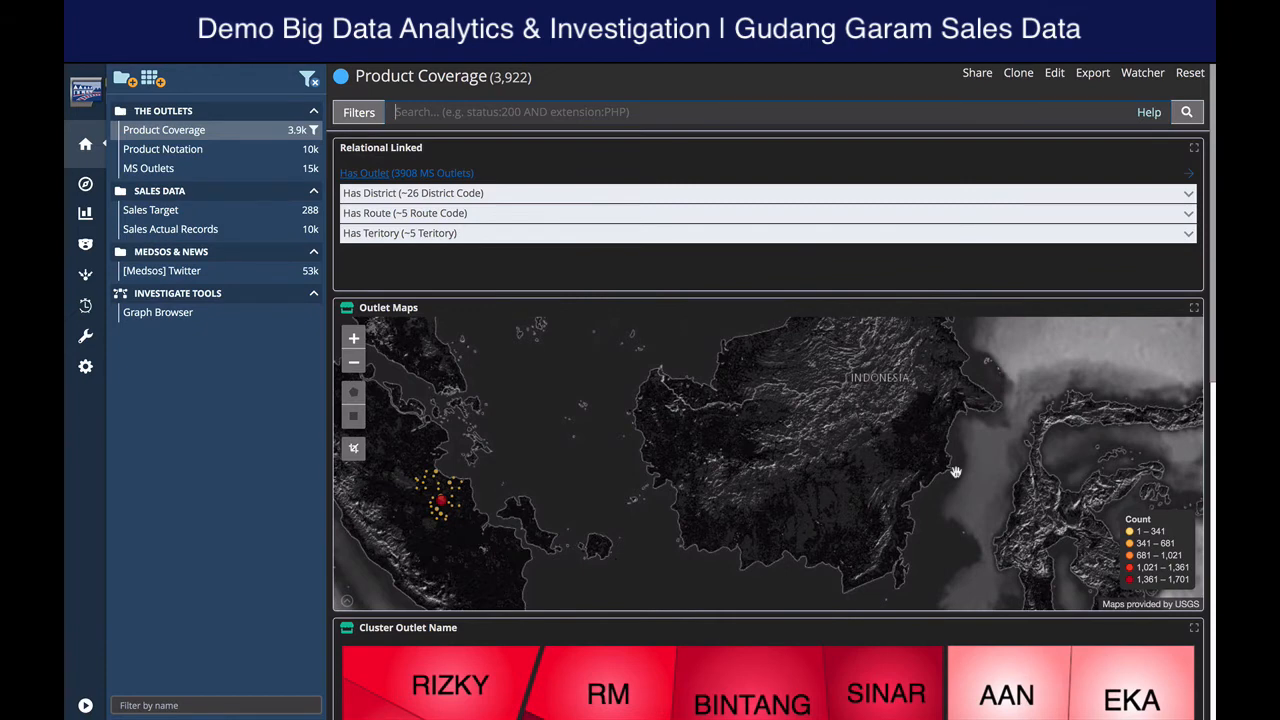
Put Product Coverage in edit mode and examine the visualizations assigned to Product Coverage TMC Week and Product Outlets in its data model
{"action": "left_click", "coordinate": [1054, 74]}
{"action": "left_click", "coordinate": [949, 76]}
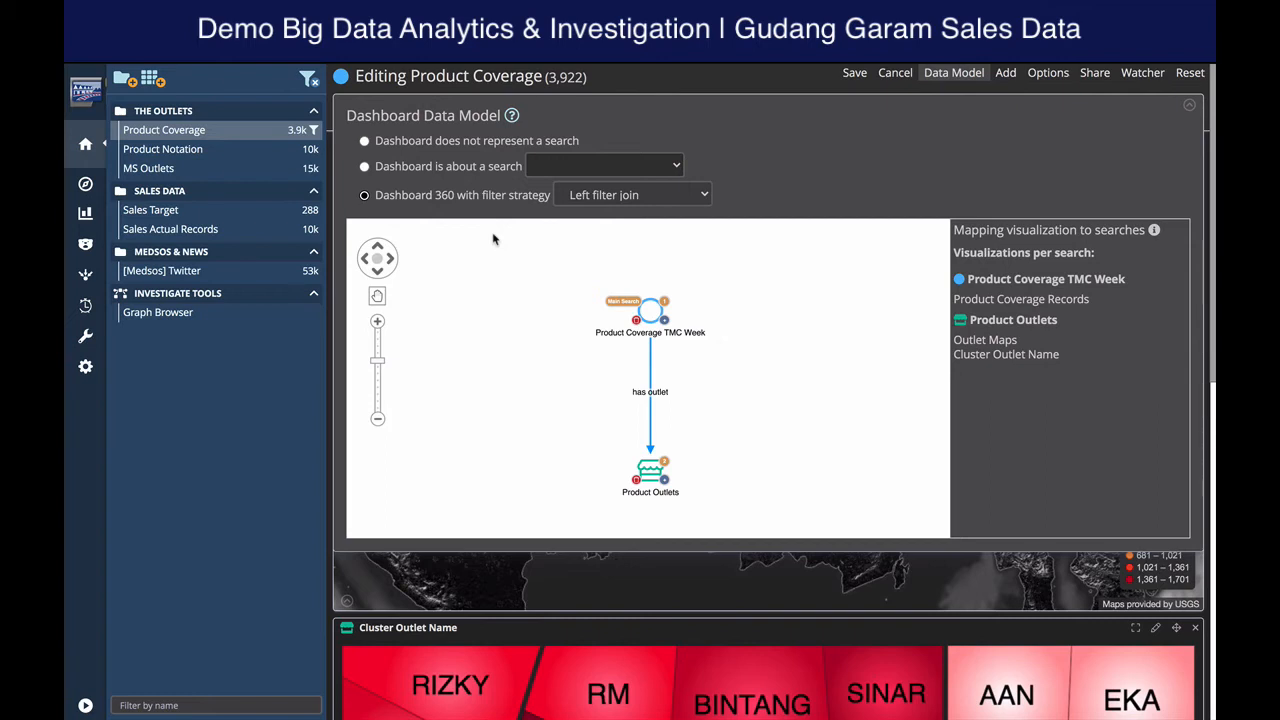
{"action": "left_click", "coordinate": [648, 319]}
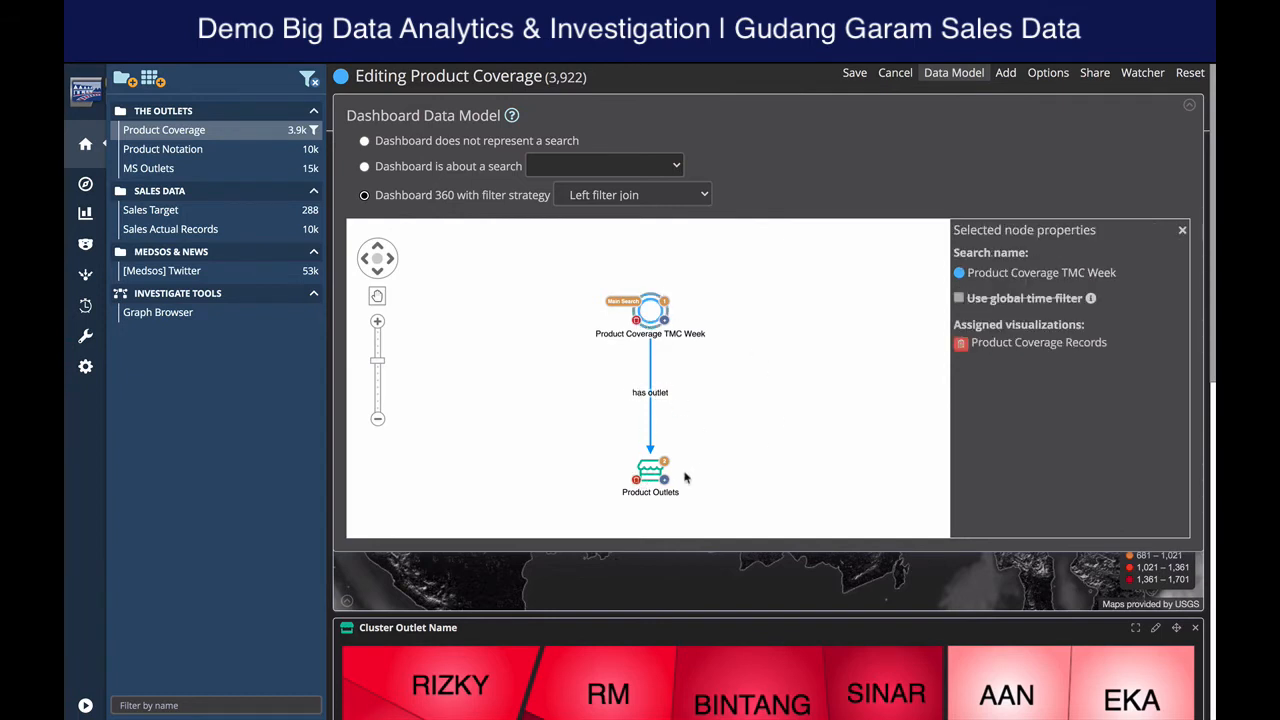
{"action": "left_click", "coordinate": [650, 474]}
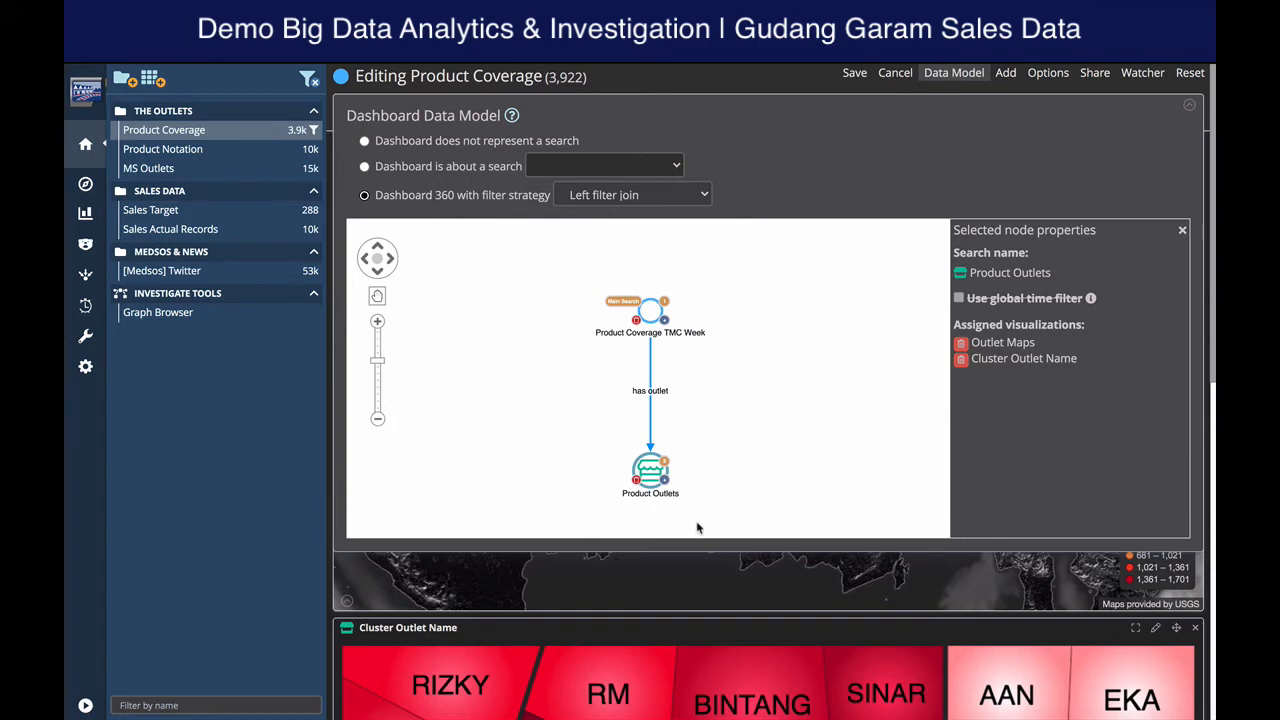
{"action": "left_click", "coordinate": [655, 314]}
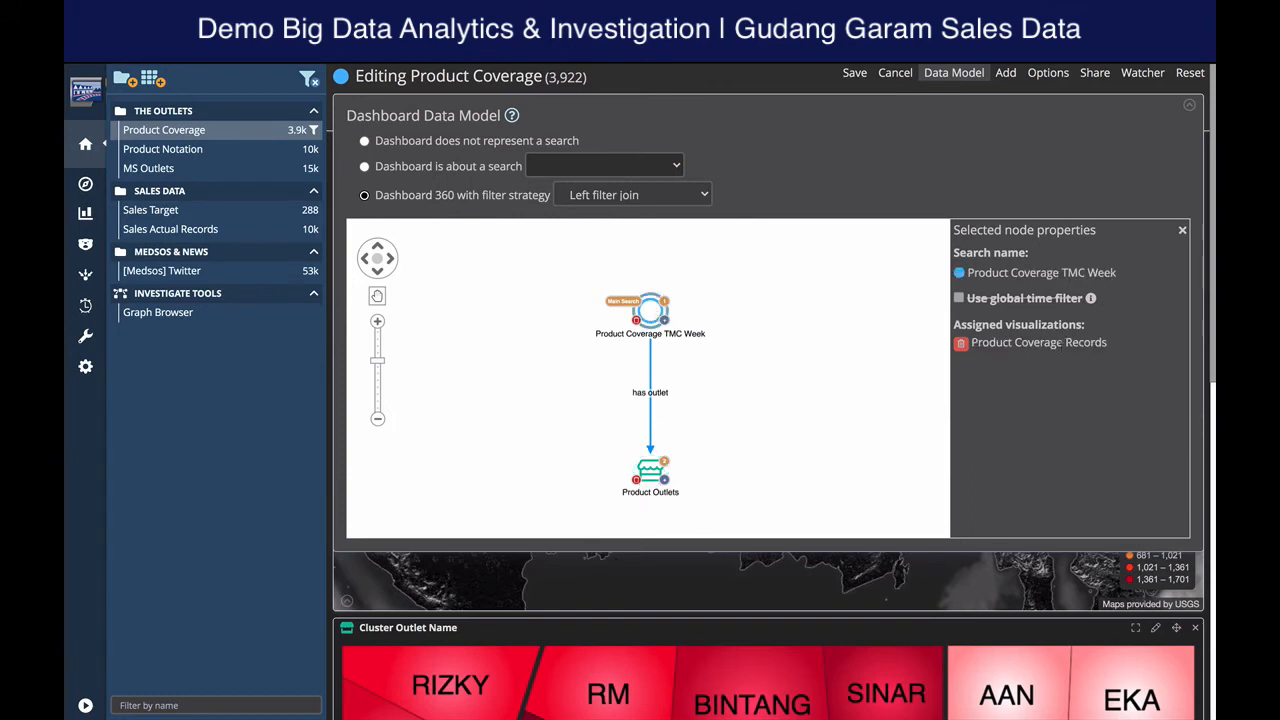
{"action": "left_click", "coordinate": [650, 471]}
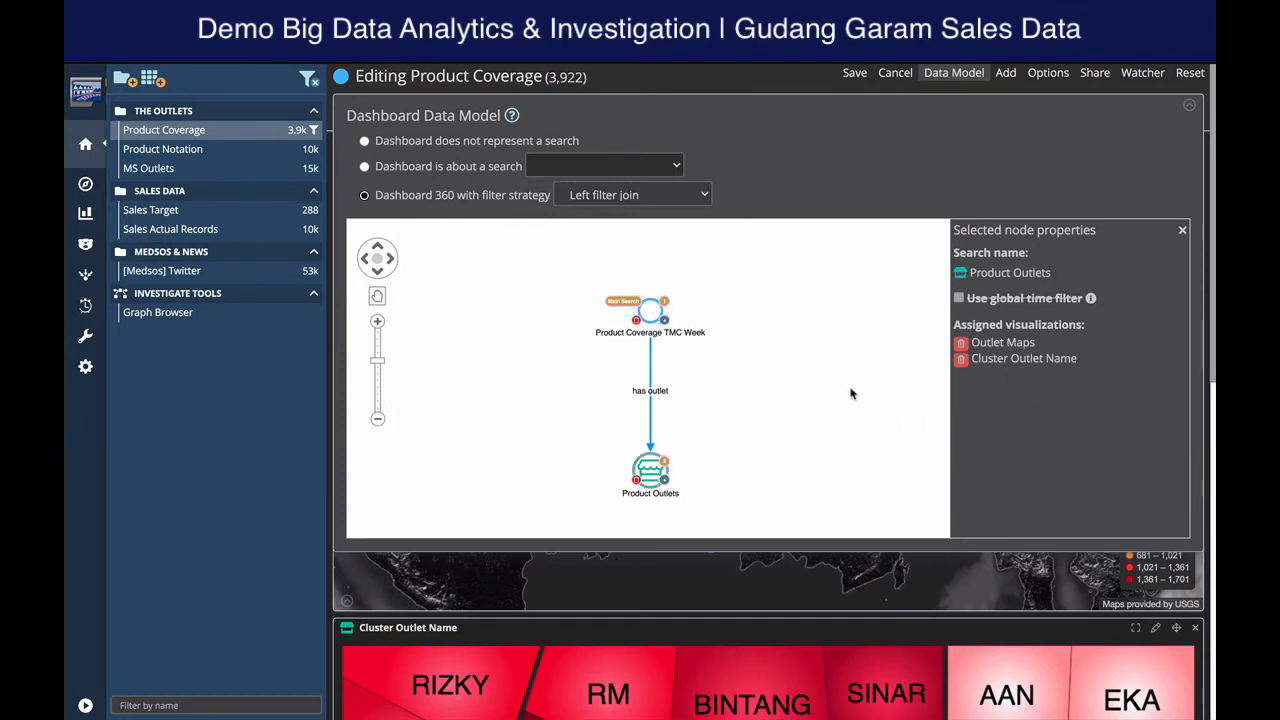
Examine the relation paths available from Product Outlets in the data model, and leave dashboard editing without saving
{"action": "left_click", "coordinate": [664, 482]}
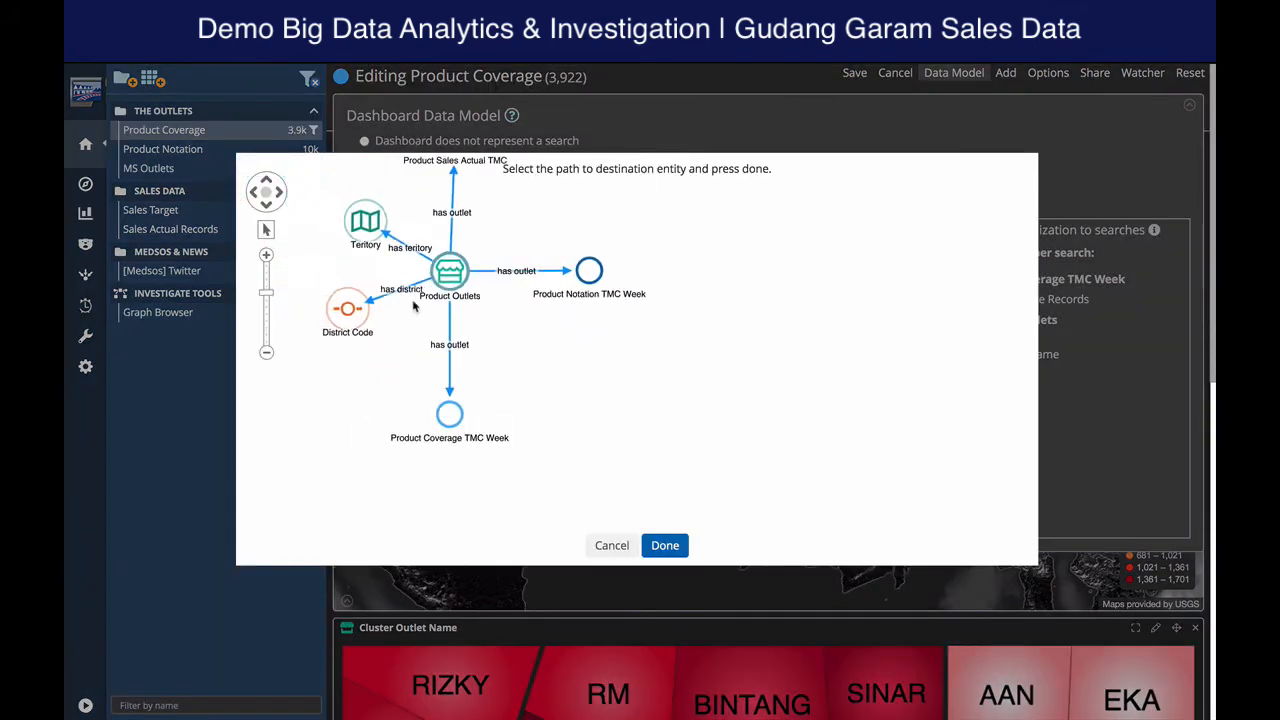
{"action": "left_click_drag", "start_coordinate": [521, 310], "coordinate": [447, 294]}
{"action": "left_click_drag", "start_coordinate": [512, 392], "coordinate": [421, 399]}
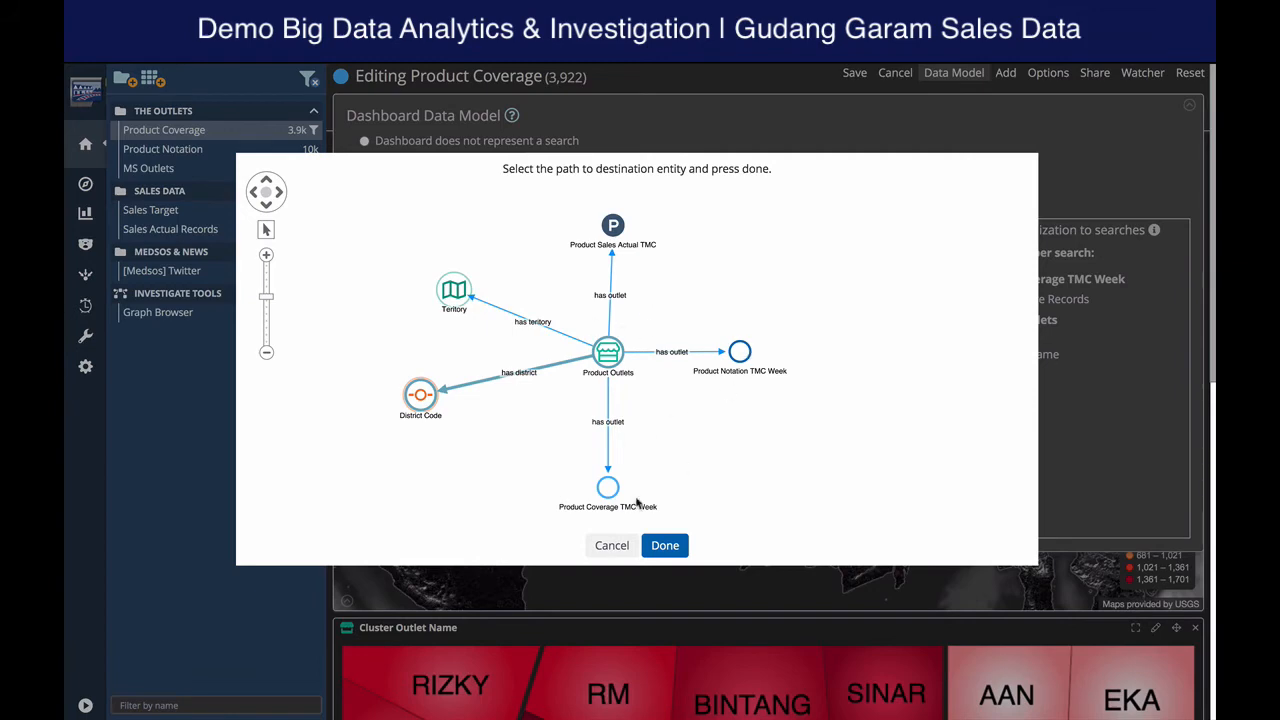
{"action": "left_click", "coordinate": [618, 546]}
{"action": "left_click", "coordinate": [1190, 105]}
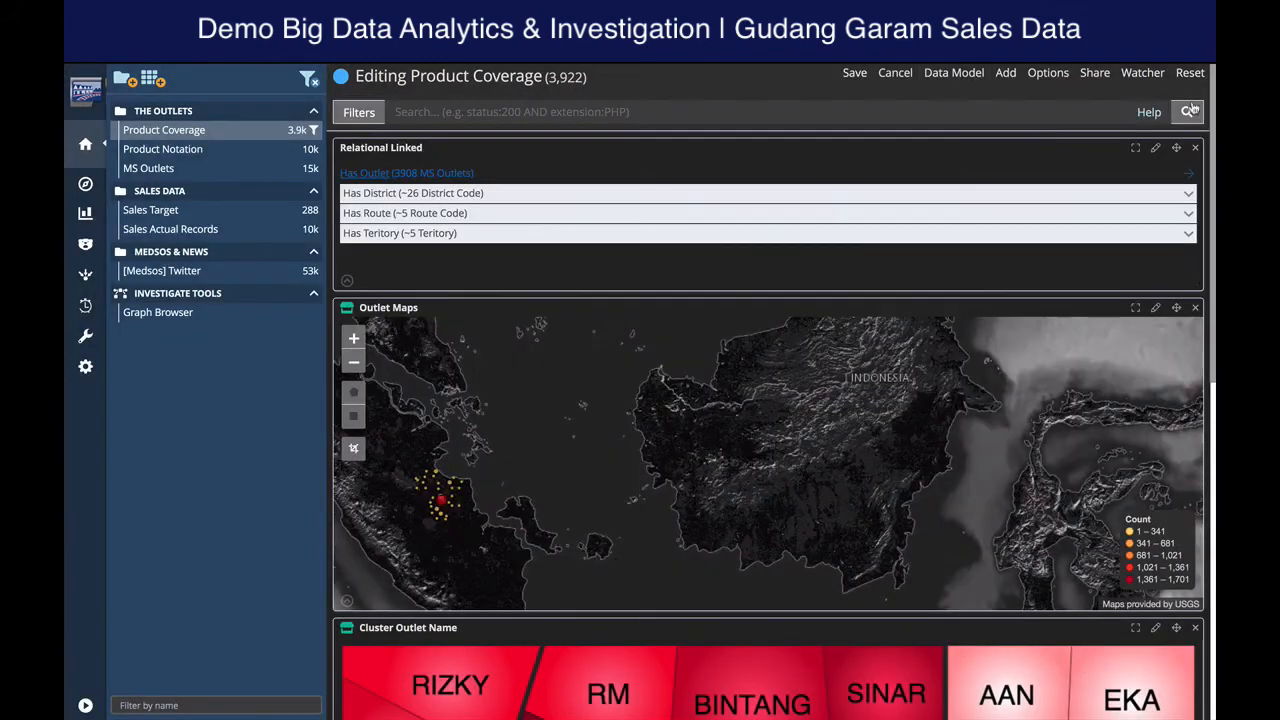
{"action": "left_click", "coordinate": [896, 75]}
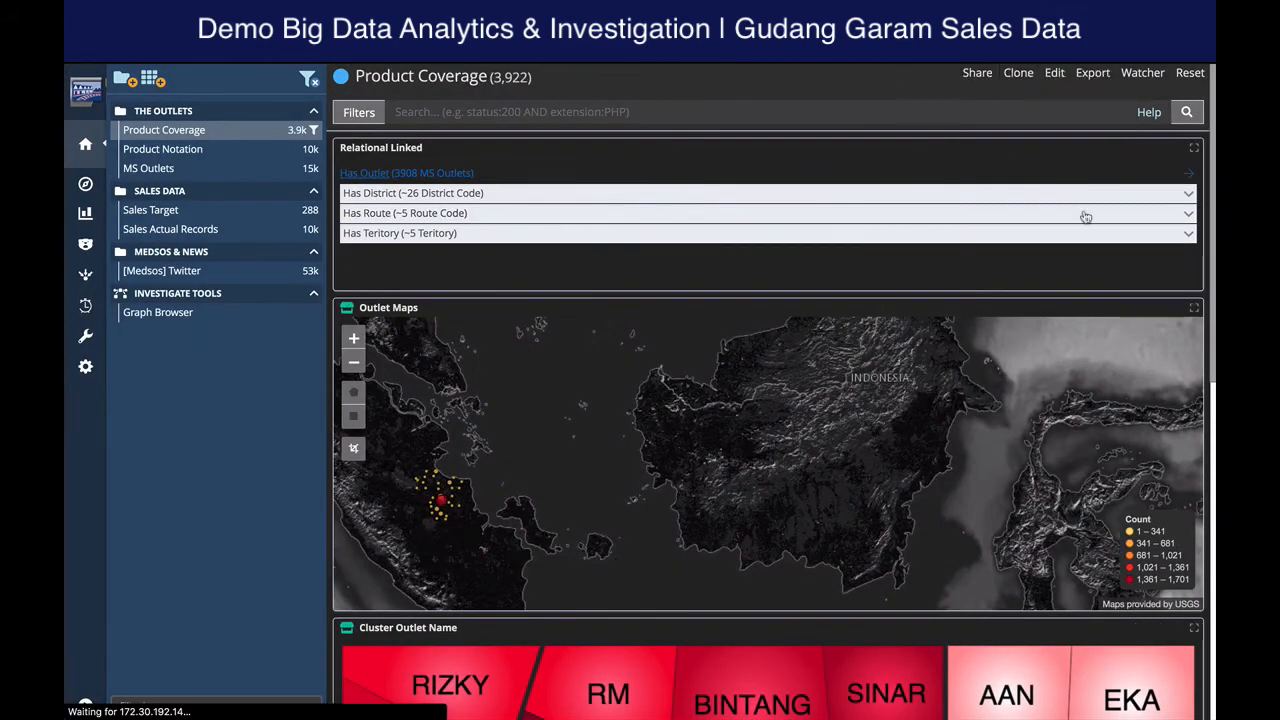
Look through the Product Coverage dashboard from the outlet map and Cluster Outlet Name chart down to the coverage records
{"action": "scroll", "coordinate": [1214, 429], "scroll_direction": "down", "scroll_amount": 2}
{"action": "scroll", "coordinate": [1214, 429], "scroll_direction": "up", "scroll_amount": 2}
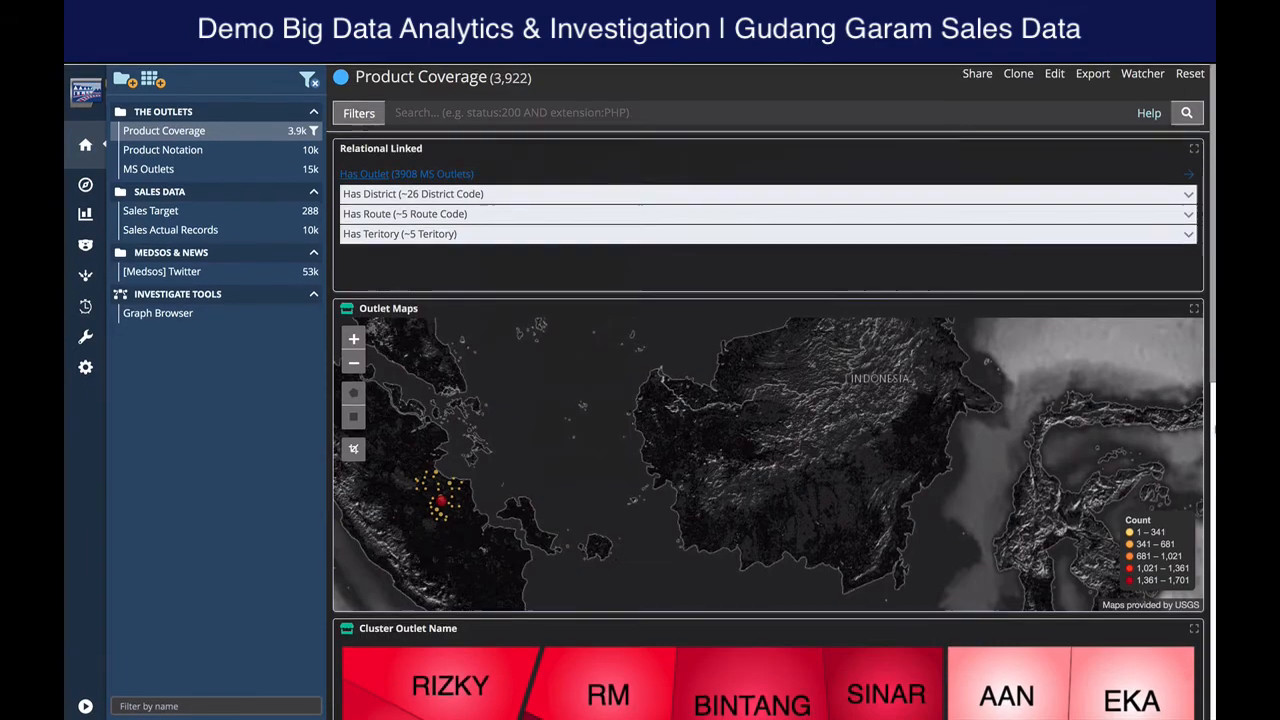
{"action": "scroll", "coordinate": [1214, 429], "scroll_direction": "down", "scroll_amount": 1}
{"action": "scroll", "coordinate": [1214, 429], "scroll_direction": "down", "scroll_amount": 10}
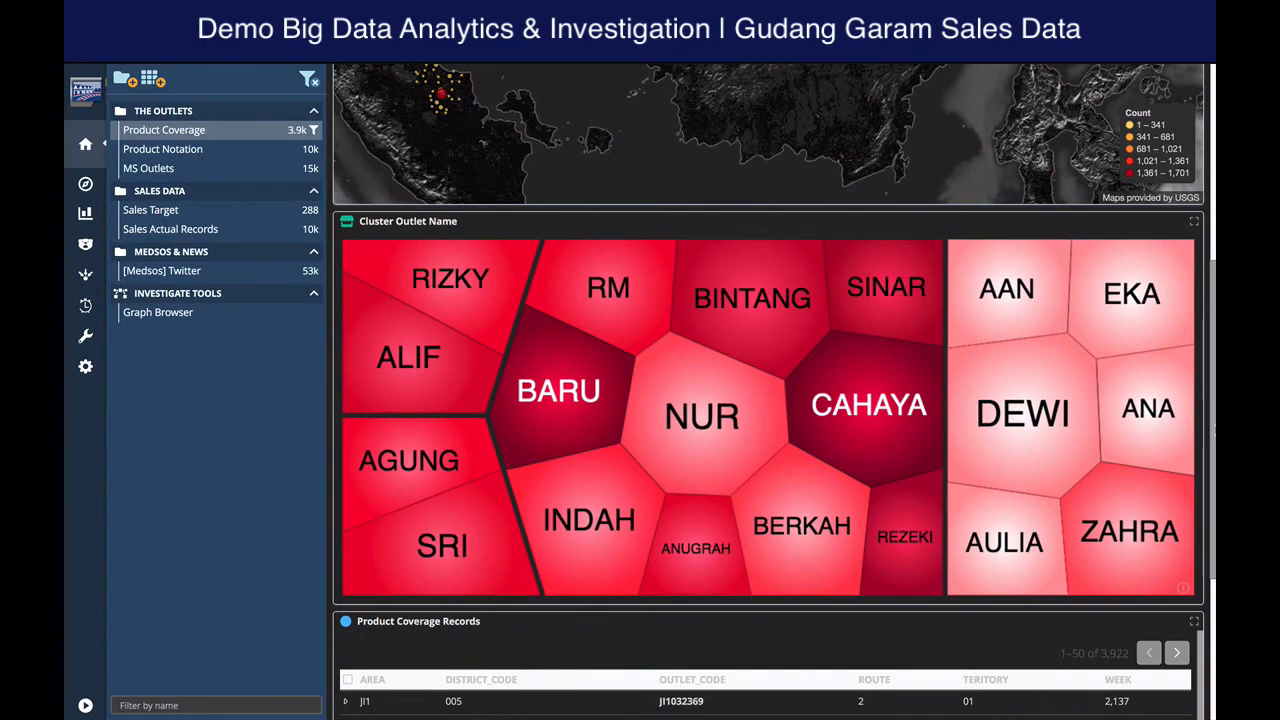
{"action": "scroll", "coordinate": [1214, 429], "scroll_direction": "down", "scroll_amount": 7}
{"action": "scroll", "coordinate": [1214, 429], "scroll_direction": "up", "scroll_amount": 11}
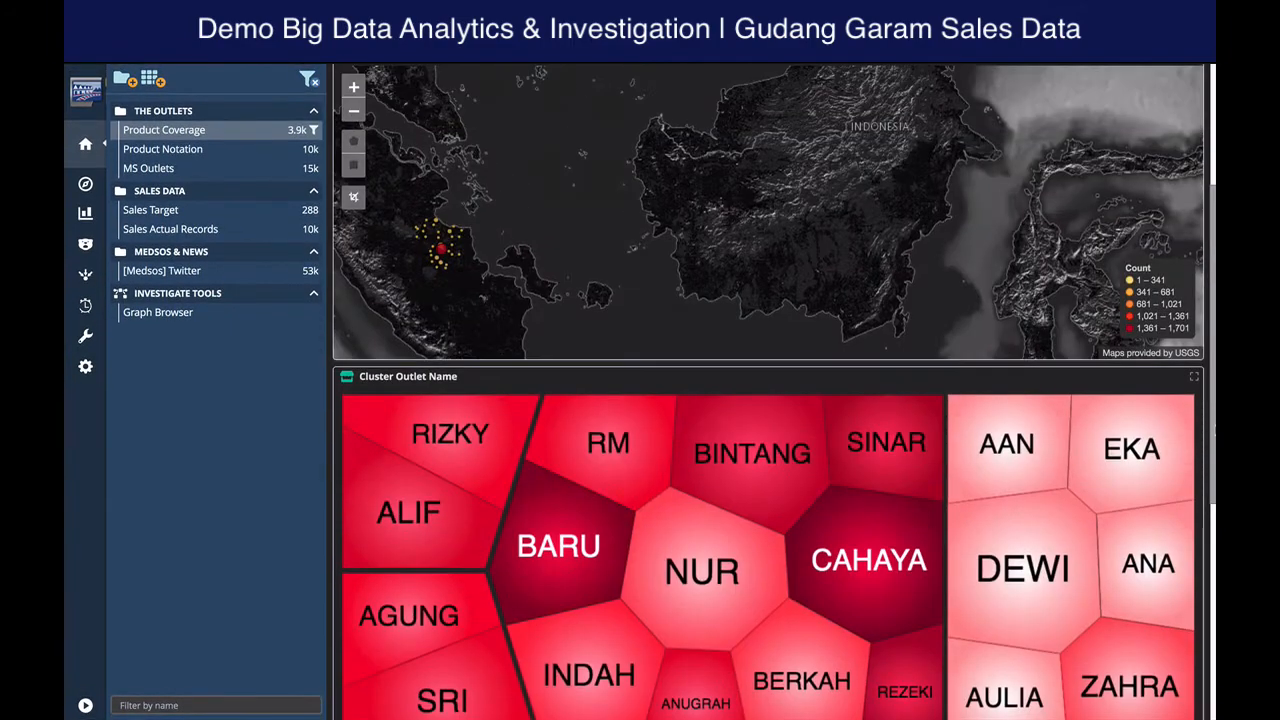
View how the searches behind Outlet Maps, Cluster Outlet Name and Product Coverage Records are connected on the dashboard
{"action": "scroll", "coordinate": [1214, 429], "scroll_direction": "up", "scroll_amount": 4}
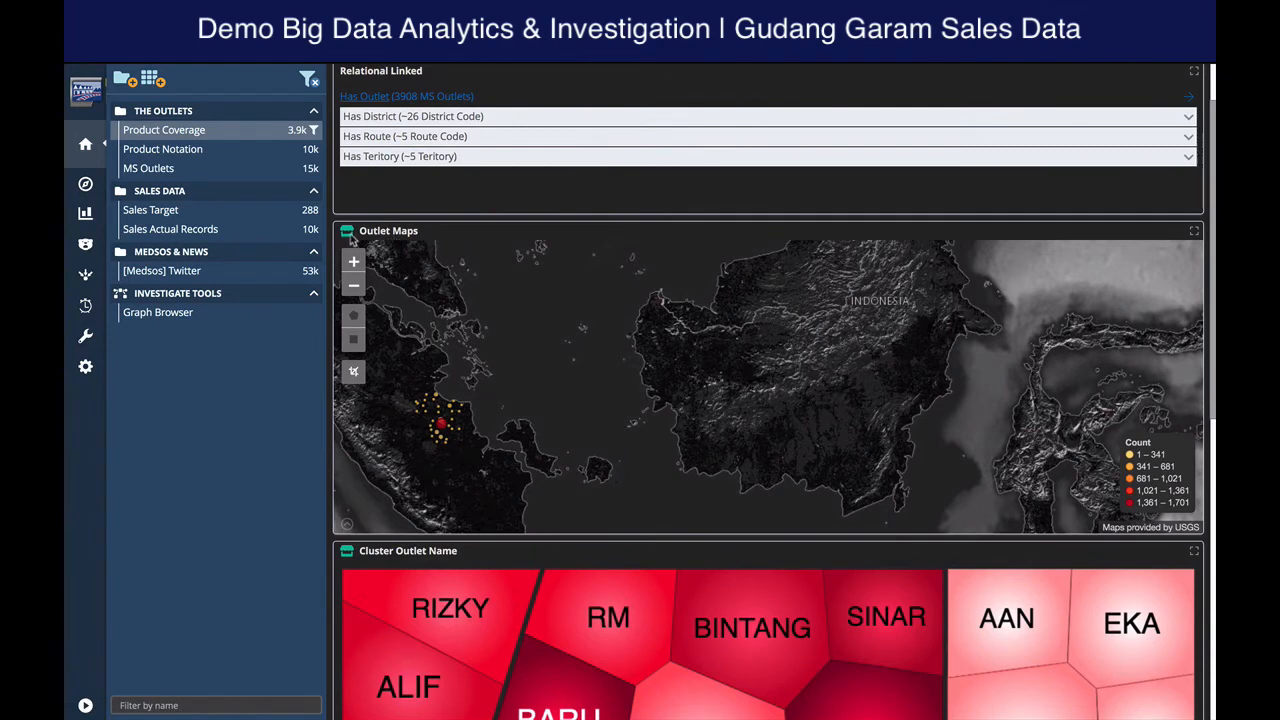
{"action": "mouse_move", "coordinate": [347, 234]}
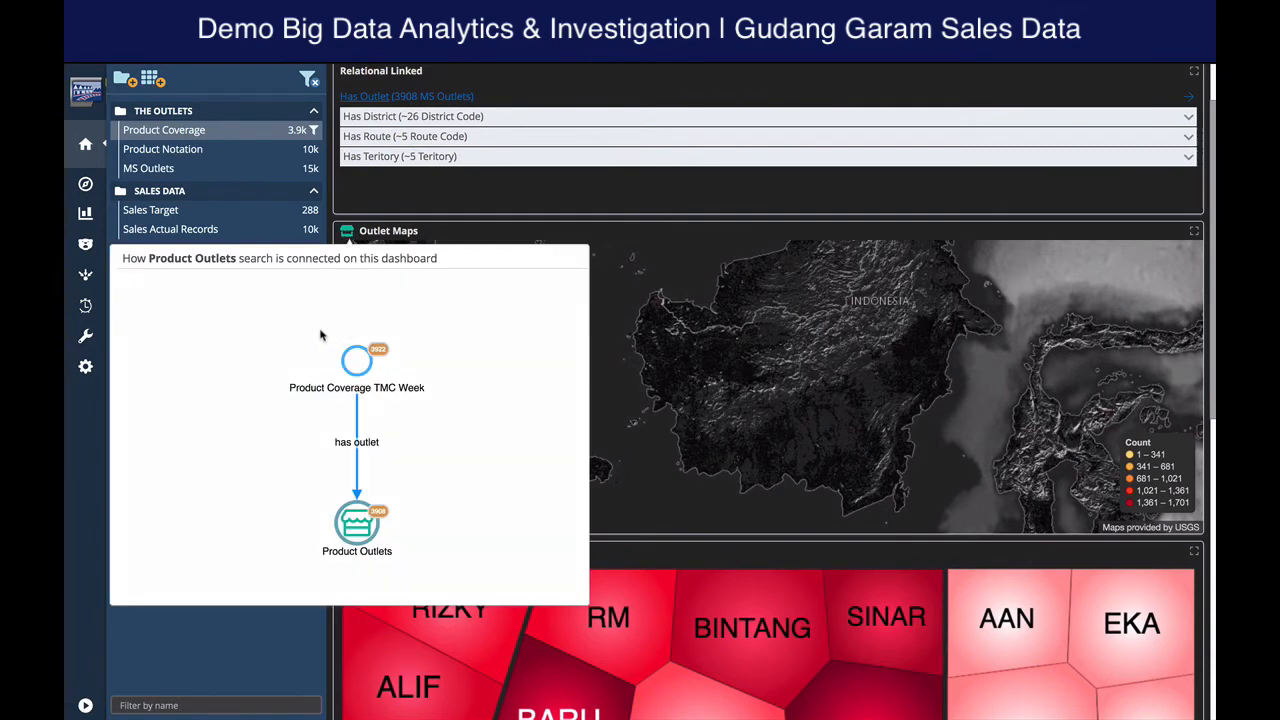
{"action": "scroll", "coordinate": [829, 391], "scroll_direction": "down", "scroll_amount": 5}
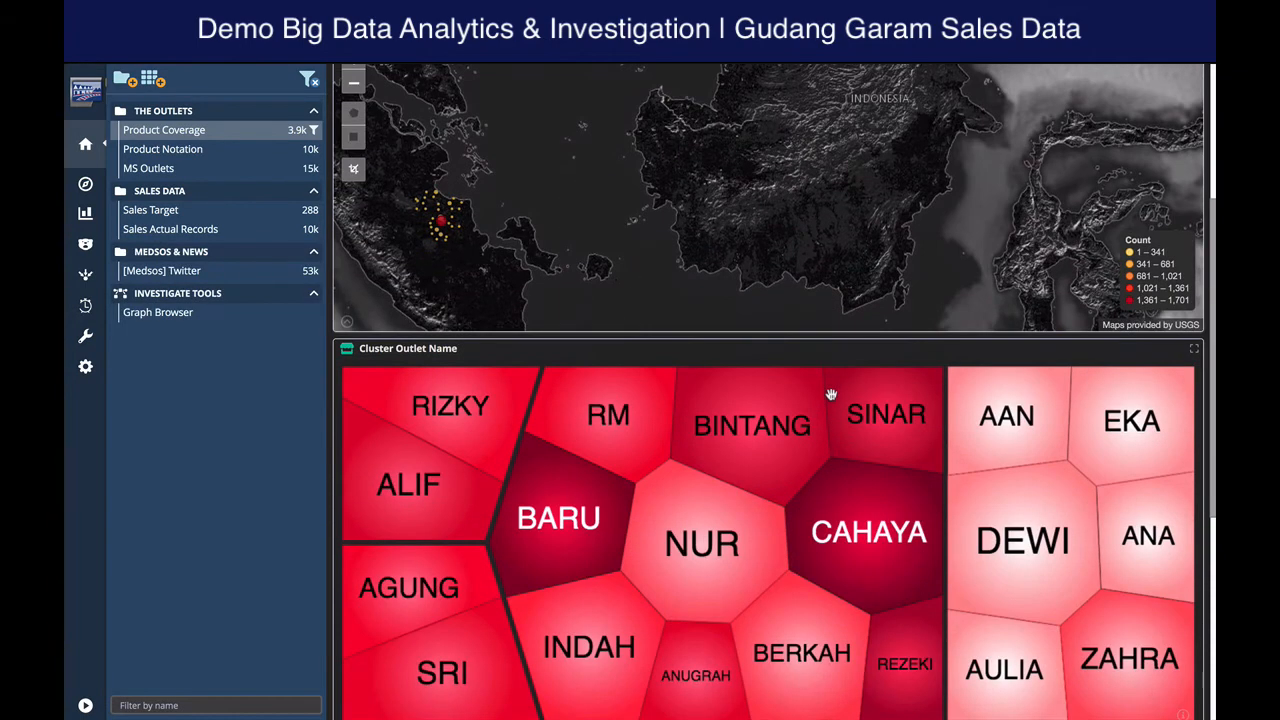
{"action": "mouse_move", "coordinate": [345, 351]}
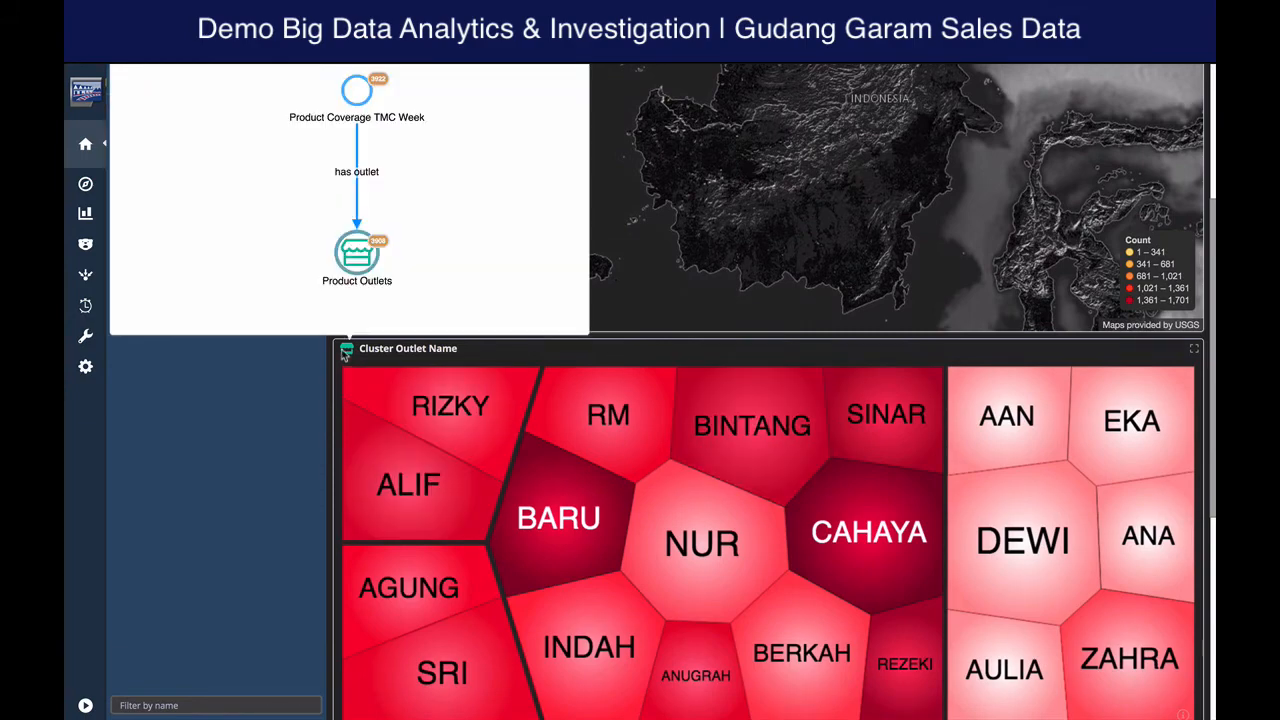
{"action": "scroll", "coordinate": [357, 364], "scroll_direction": "down", "scroll_amount": 10}
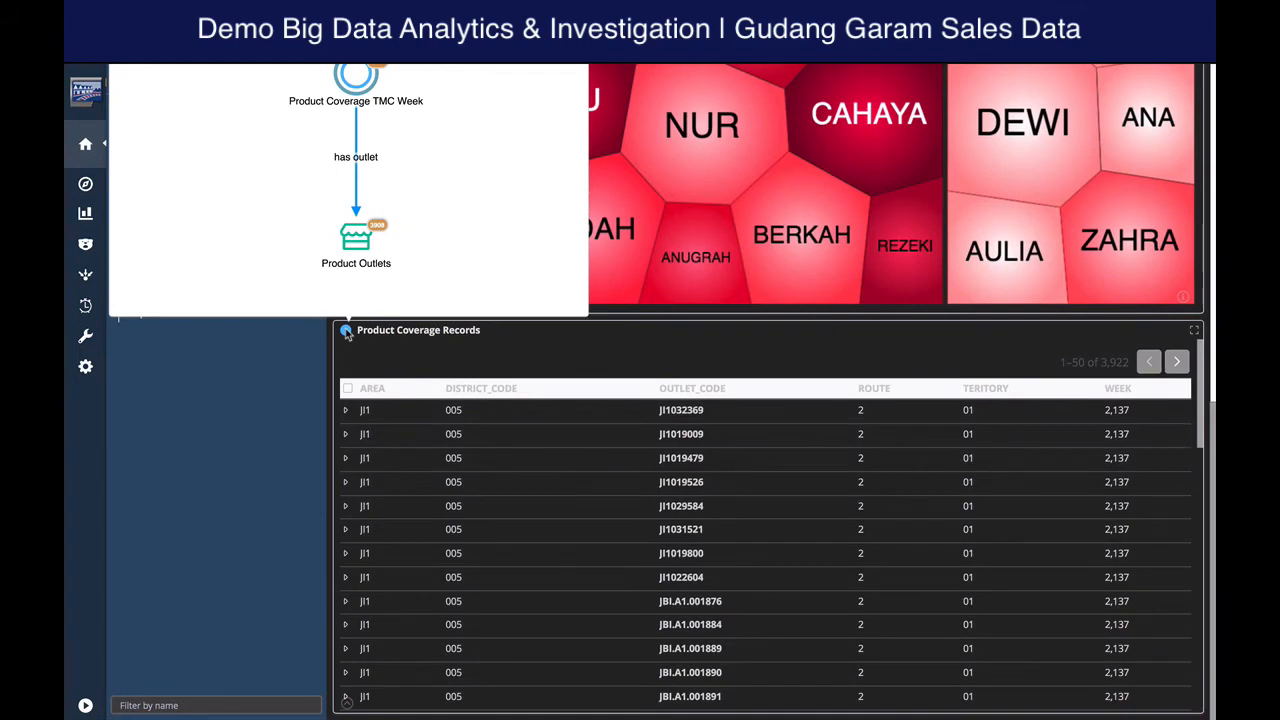
{"action": "scroll", "coordinate": [347, 334], "scroll_direction": "up", "scroll_amount": 1}
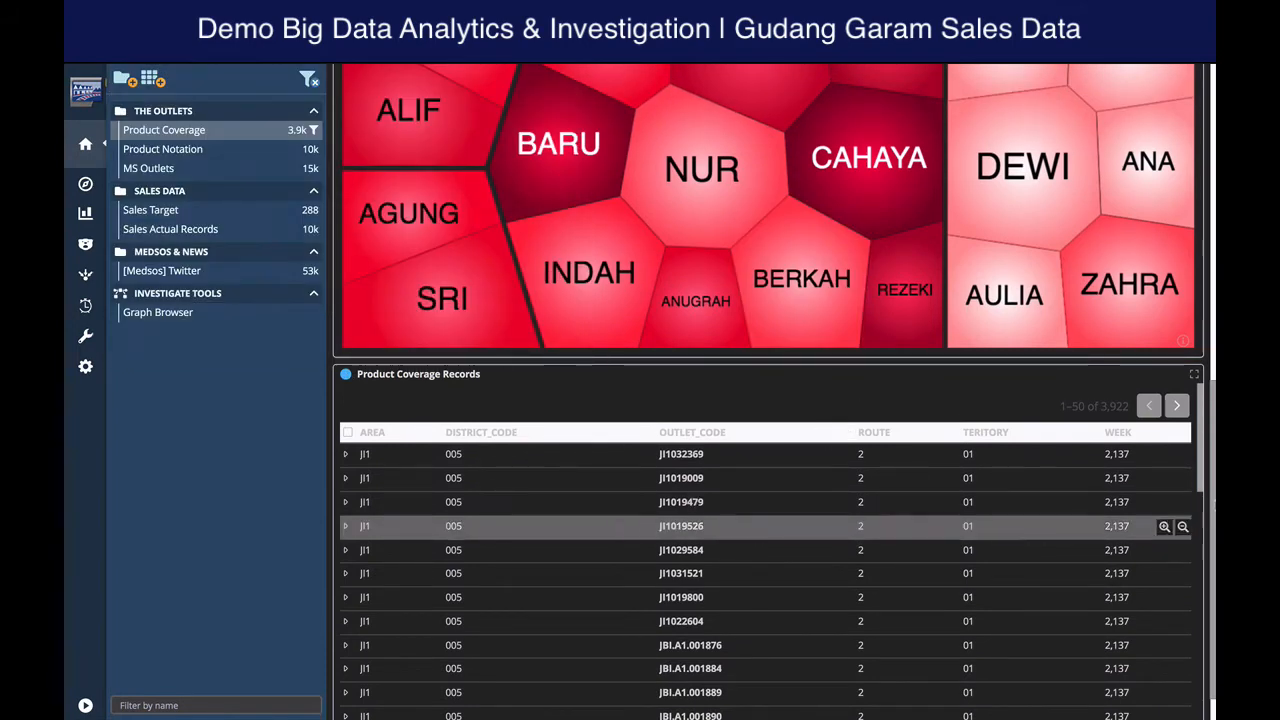
{"action": "scroll", "coordinate": [768, 400], "scroll_direction": "up", "scroll_amount": 10}
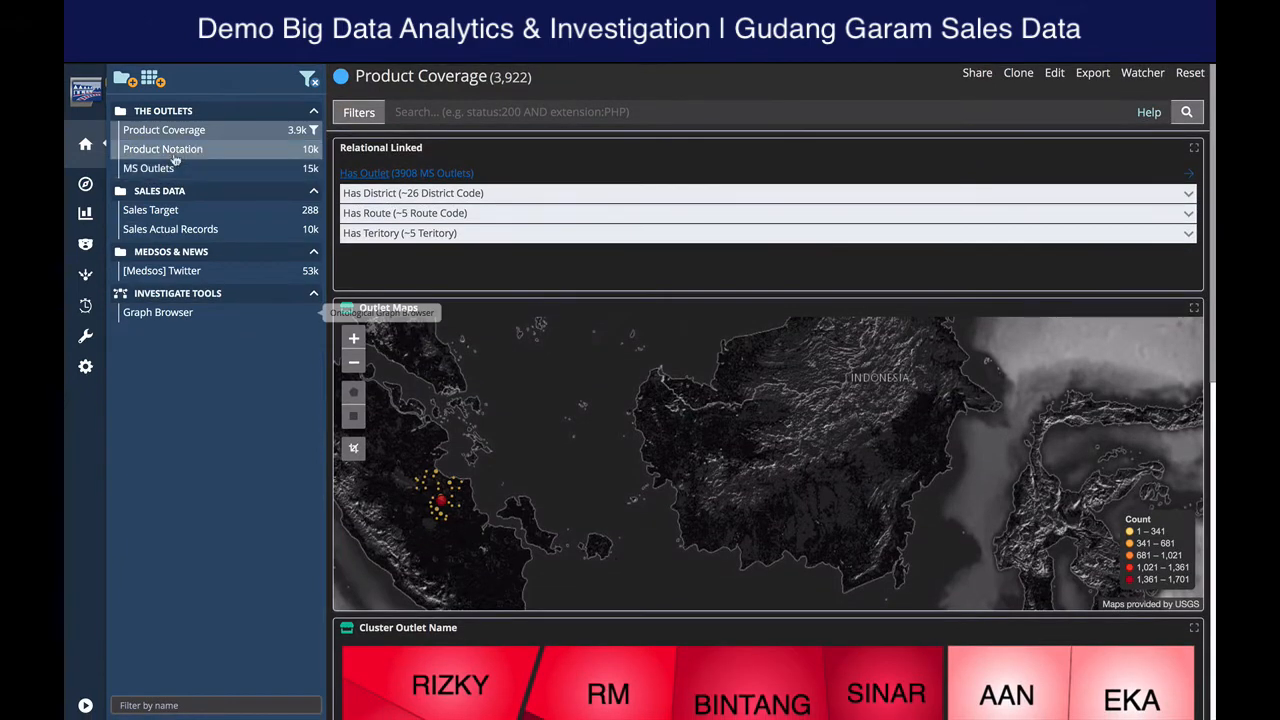
Open the Product Notation dashboard and look over its related links, outlet map and outlet records
{"action": "left_click", "coordinate": [172, 152]}
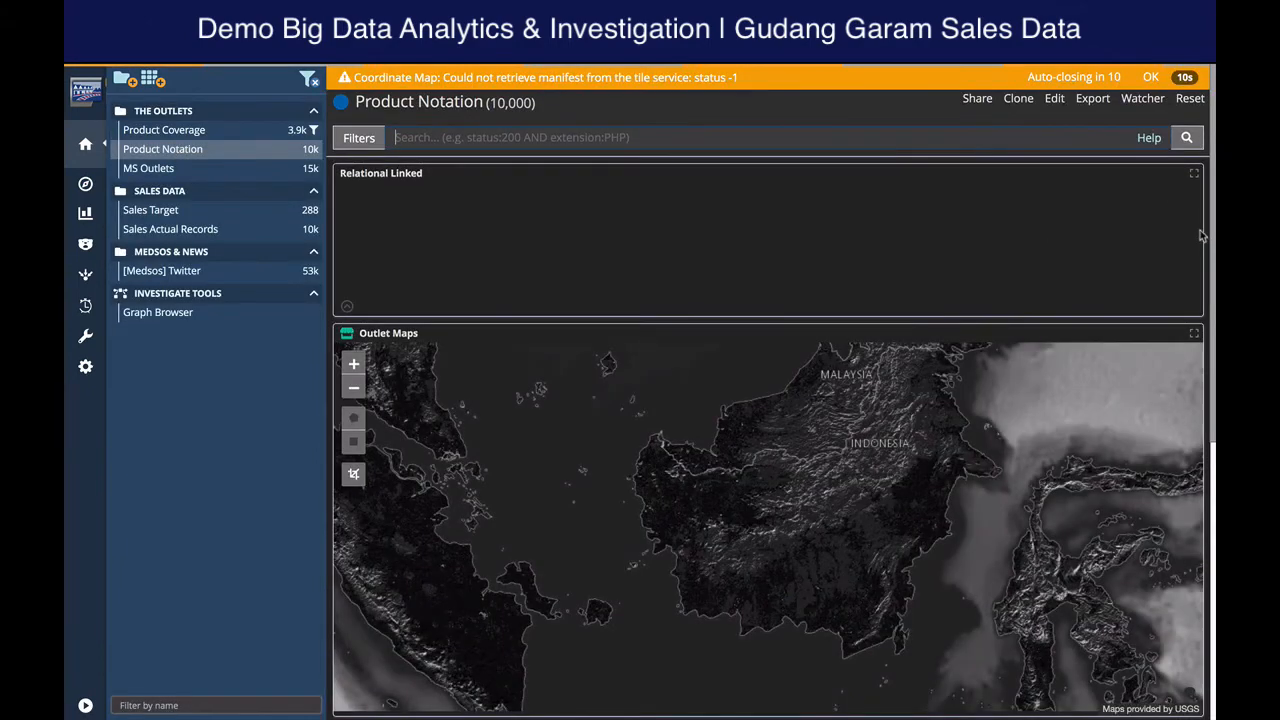
{"action": "scroll", "coordinate": [1200, 230], "scroll_direction": "down", "scroll_amount": 5}
{"action": "scroll", "coordinate": [1201, 231], "scroll_direction": "up", "scroll_amount": 5}
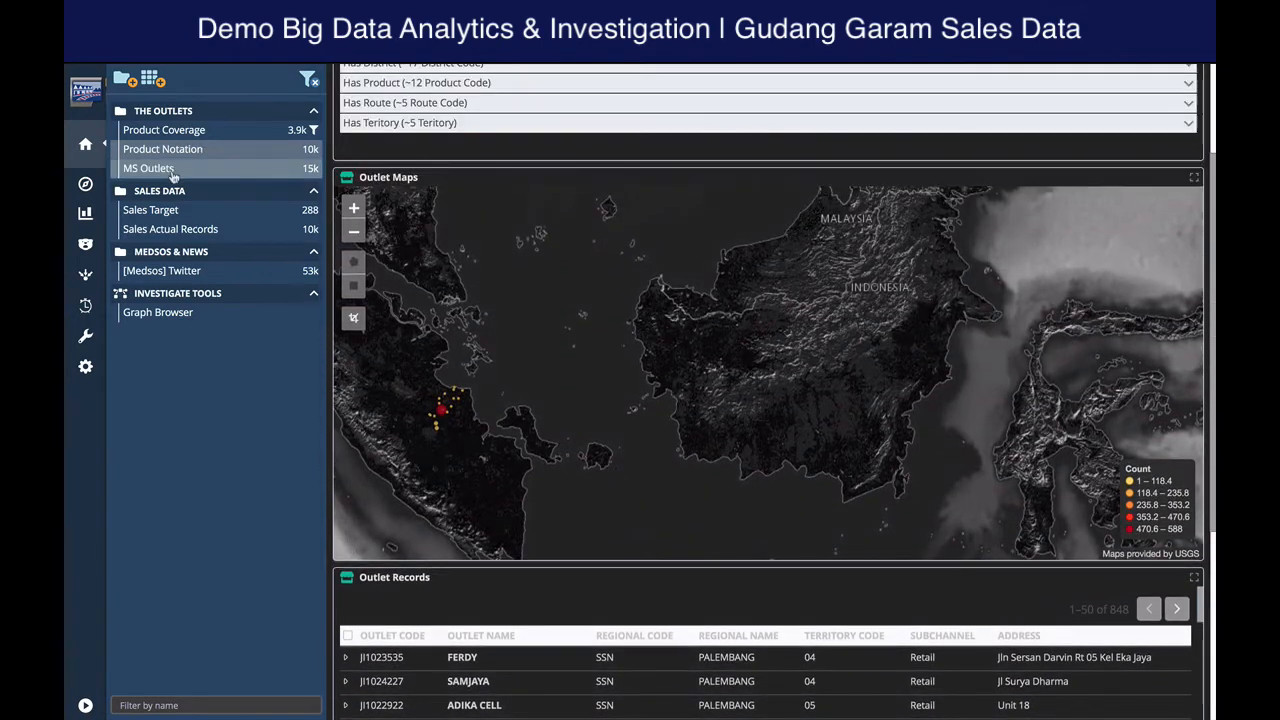
Open the MS Outlets dashboard and look over its outlet map, pie charts and outlet records
{"action": "left_click", "coordinate": [170, 170]}
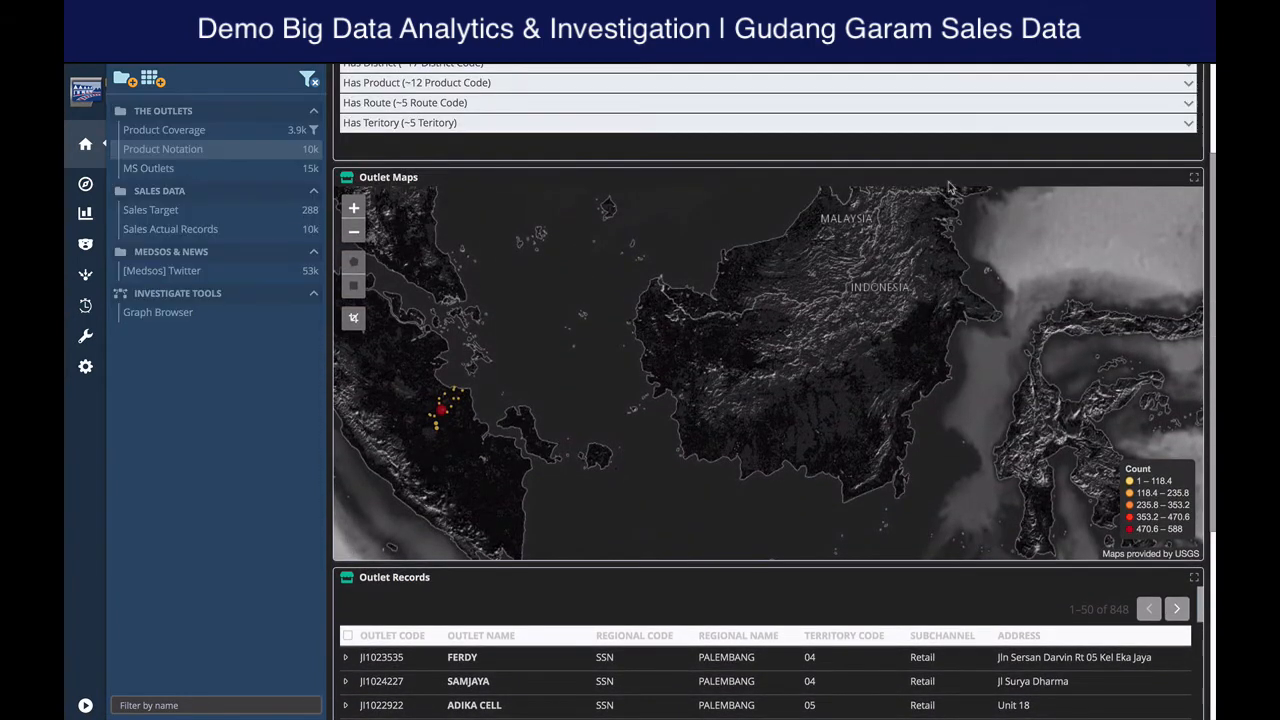
{"action": "scroll", "coordinate": [1214, 318], "scroll_direction": "down", "scroll_amount": 4}
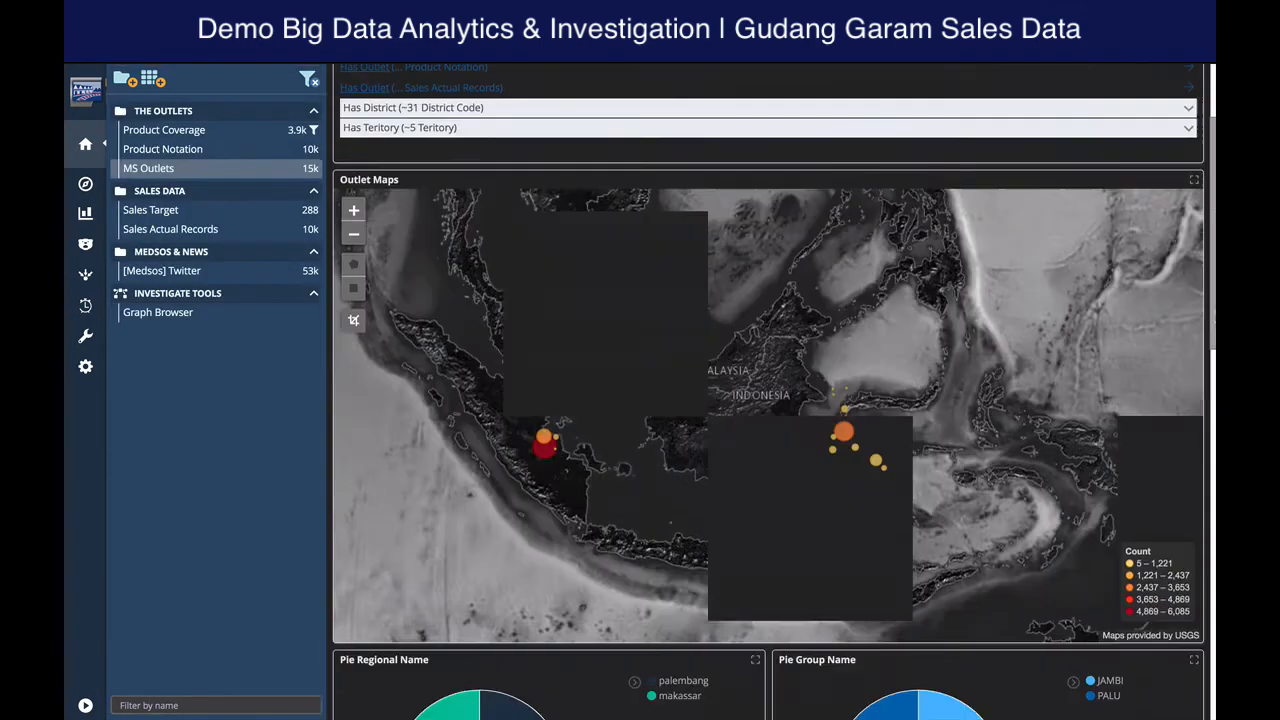
{"action": "scroll", "coordinate": [1214, 318], "scroll_direction": "up", "scroll_amount": 3}
{"action": "scroll", "coordinate": [1214, 318], "scroll_direction": "down", "scroll_amount": 10}
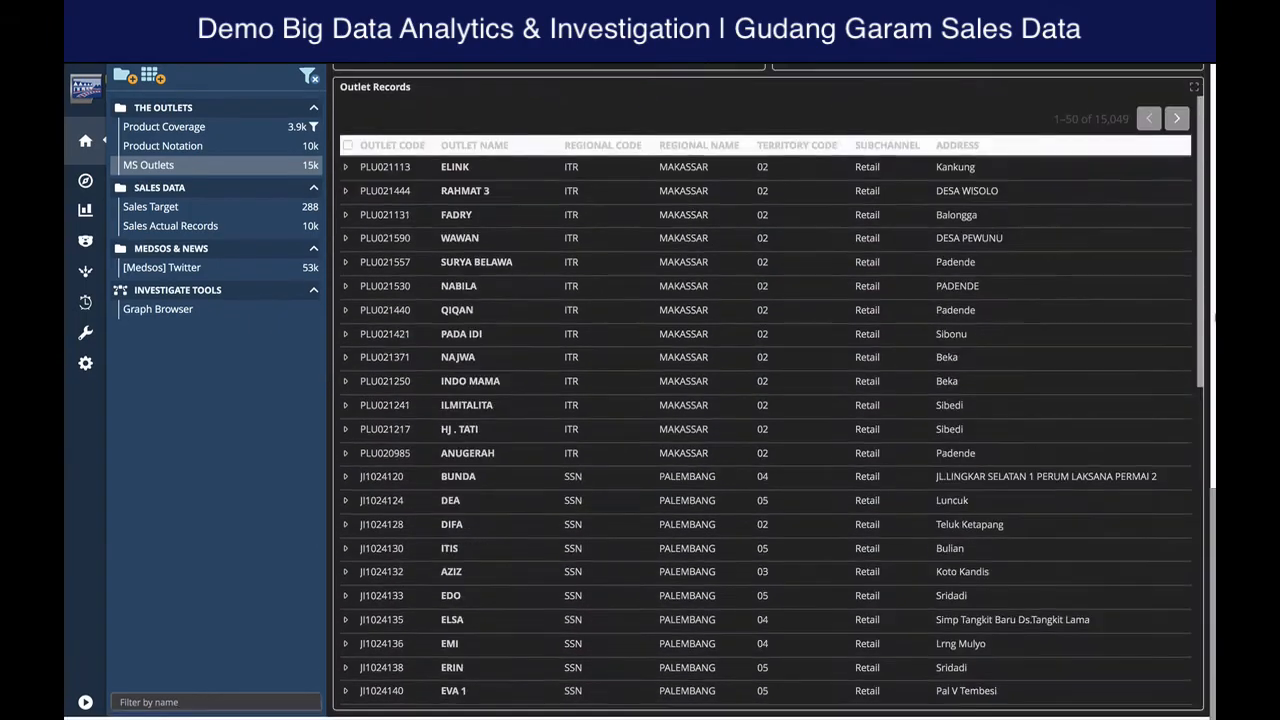
{"action": "scroll", "coordinate": [1214, 318], "scroll_direction": "up", "scroll_amount": 8}
{"action": "scroll", "coordinate": [768, 392], "scroll_direction": "down", "scroll_amount": 3}
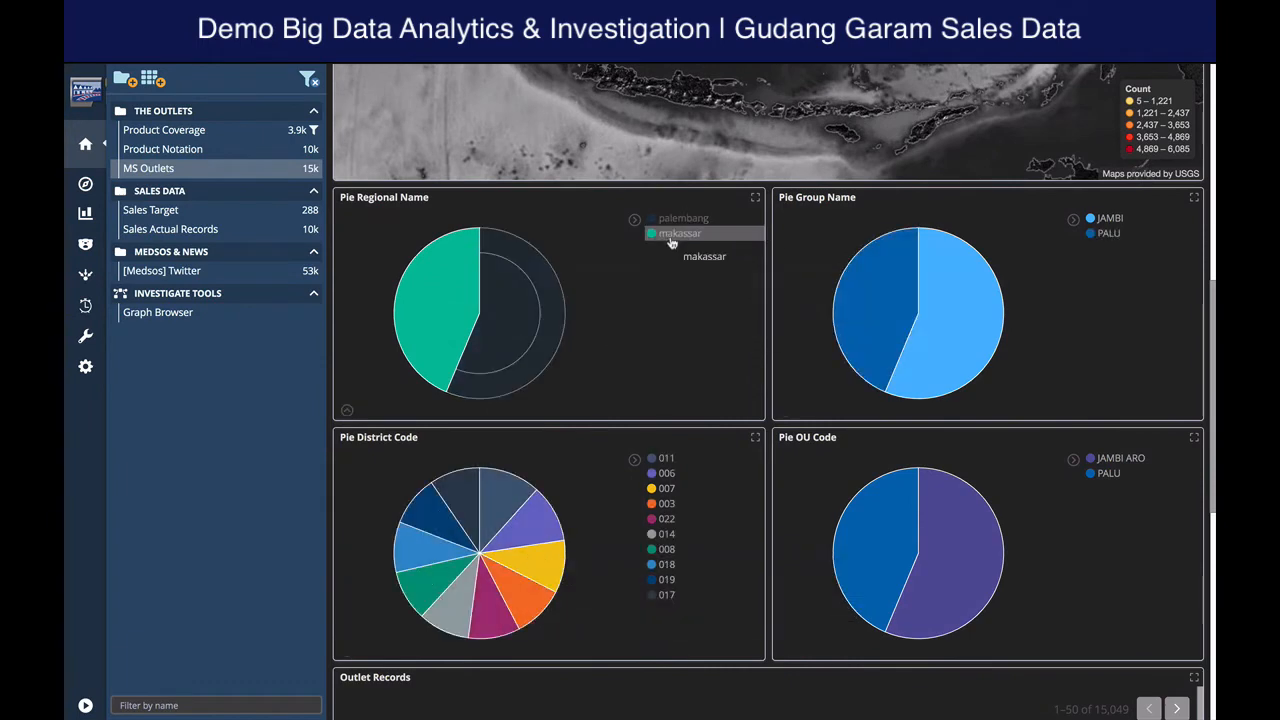
Filter MS Outlets by the makassar region from the Pie Regional Name chart, check the map, and remove the filter
{"action": "left_click", "coordinate": [462, 297]}
{"action": "scroll", "coordinate": [768, 392], "scroll_direction": "up", "scroll_amount": 3}
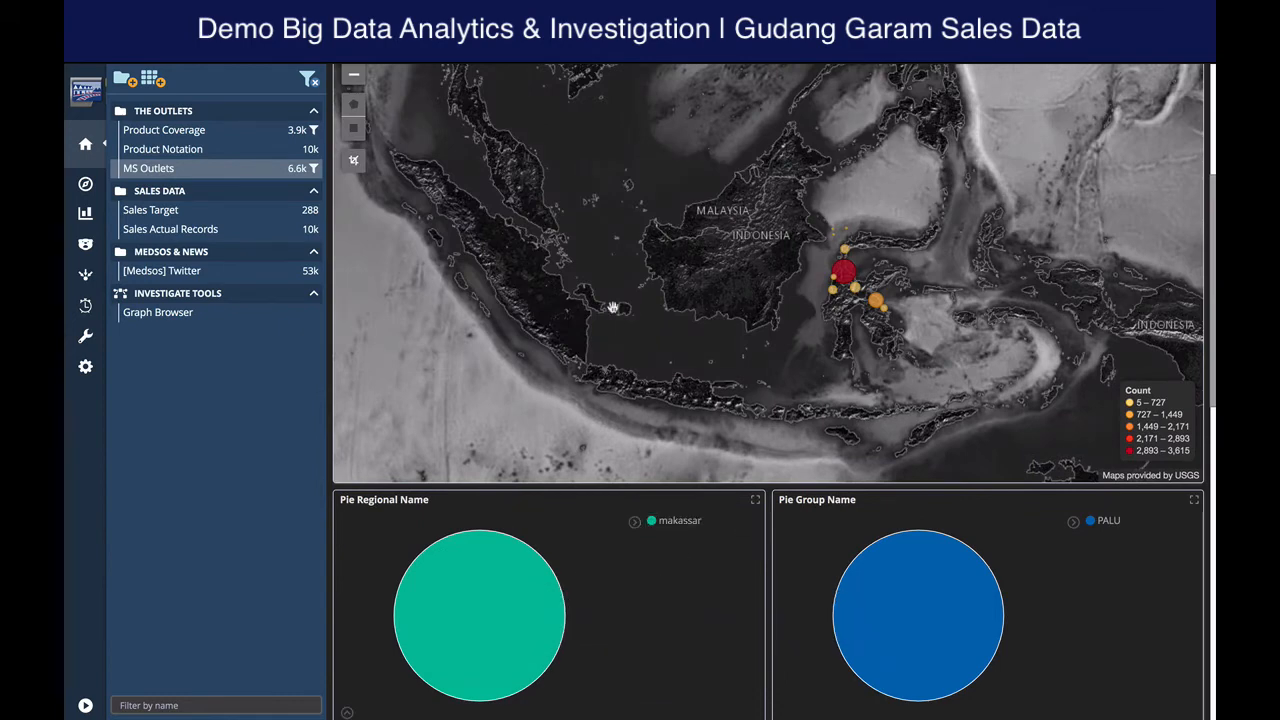
{"action": "scroll", "coordinate": [613, 307], "scroll_direction": "up", "scroll_amount": 3}
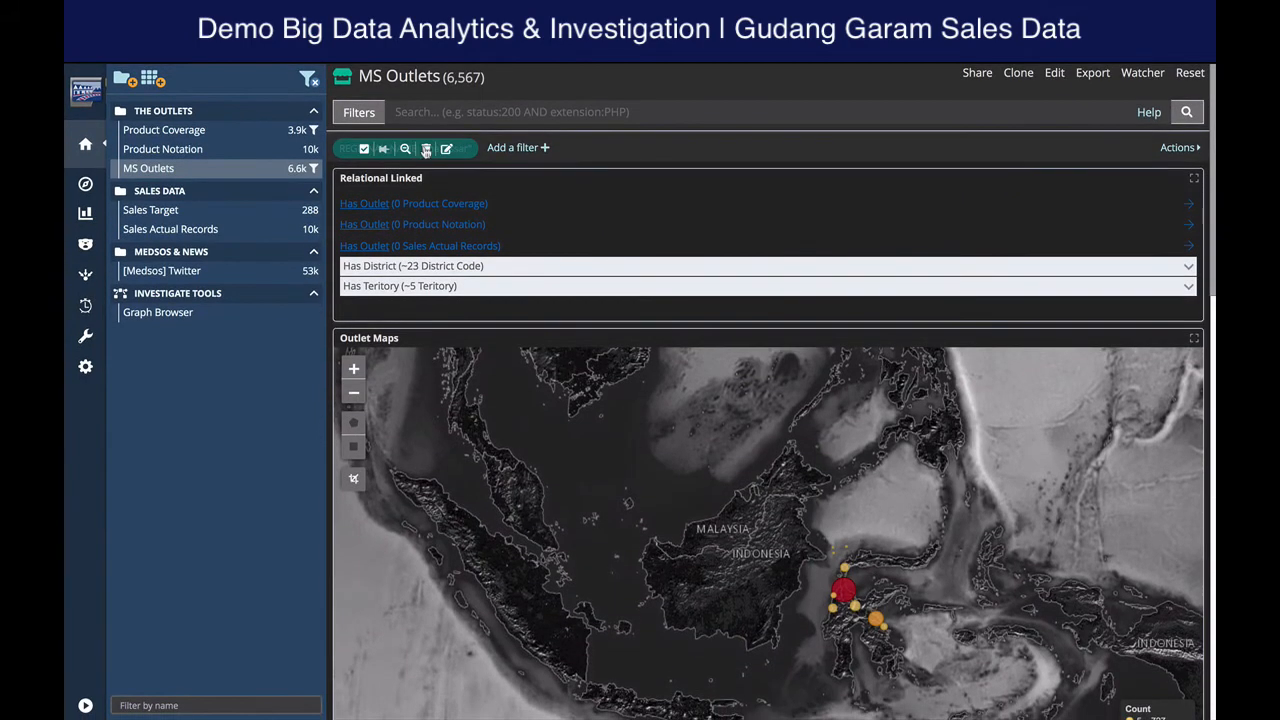
{"action": "left_click", "coordinate": [1189, 73]}
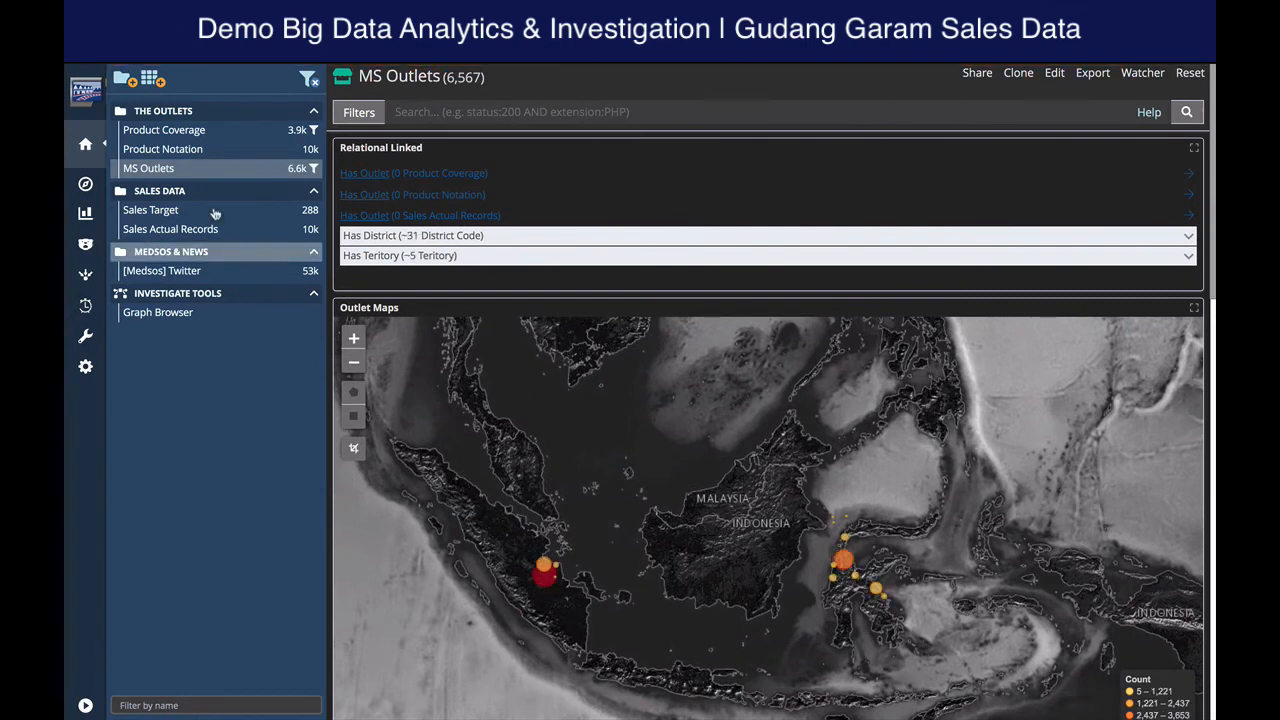
Filter MS Outlets by the palembang region, review the filtered charts and records, and clear the filters on all dashboards
{"action": "scroll", "coordinate": [507, 538], "scroll_direction": "down", "scroll_amount": 4}
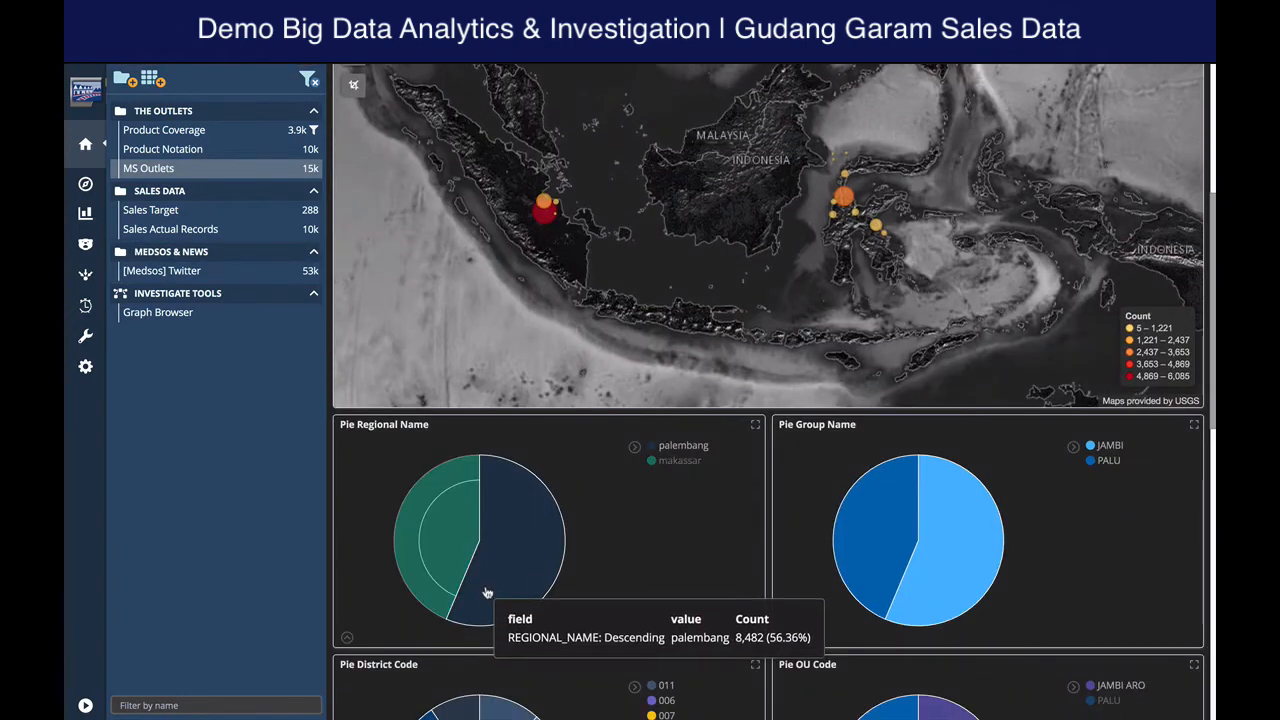
{"action": "left_click", "coordinate": [507, 538]}
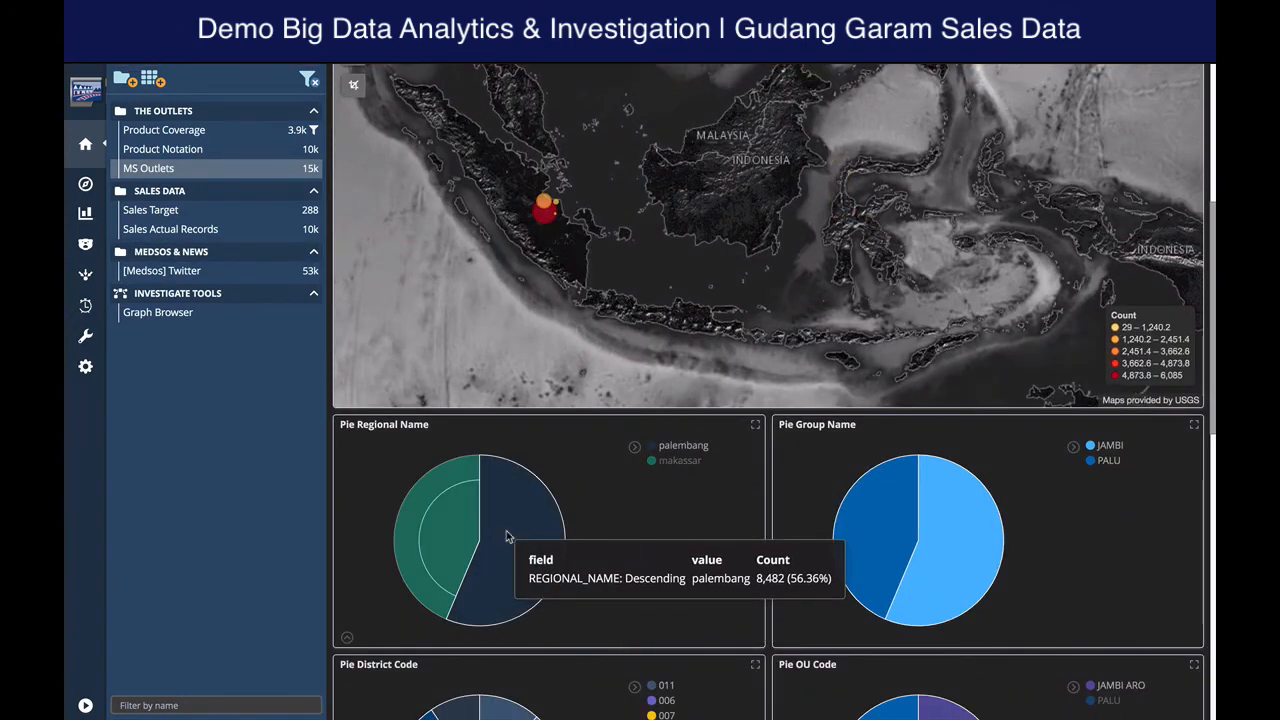
{"action": "scroll", "coordinate": [507, 538], "scroll_direction": "down", "scroll_amount": 5}
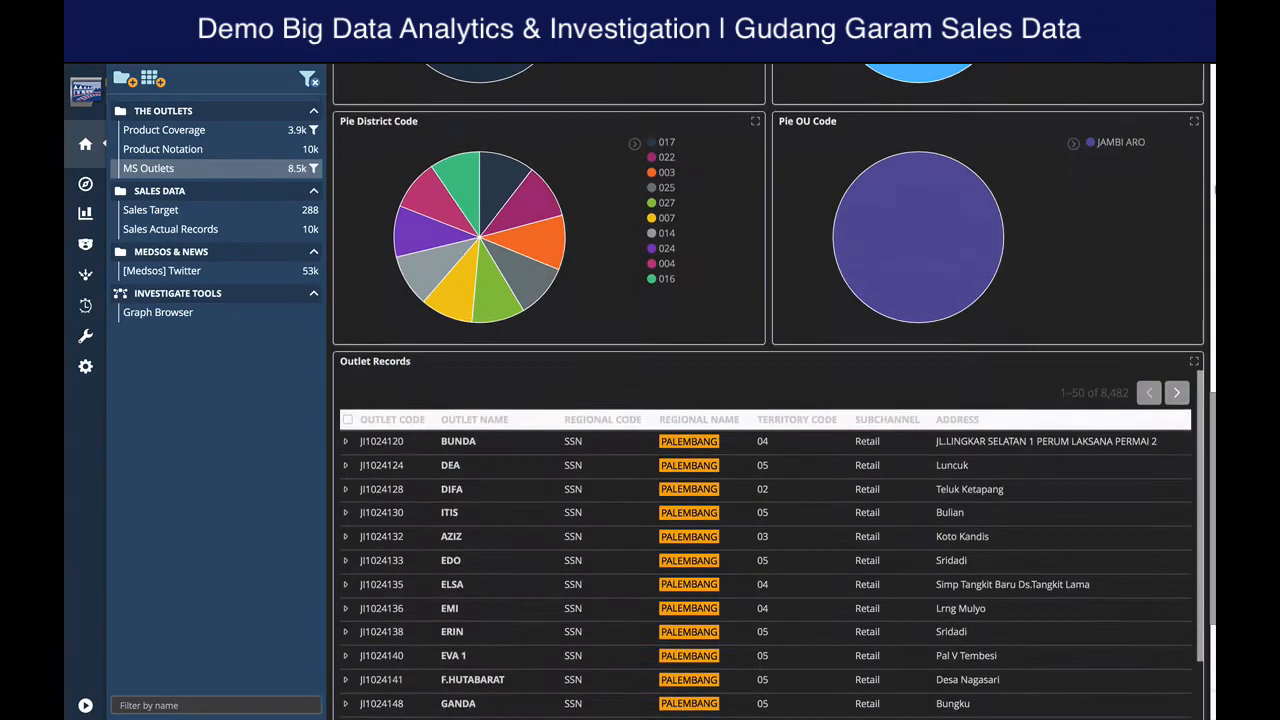
{"action": "scroll", "coordinate": [507, 538], "scroll_direction": "up", "scroll_amount": 9}
{"action": "left_click", "coordinate": [298, 86]}
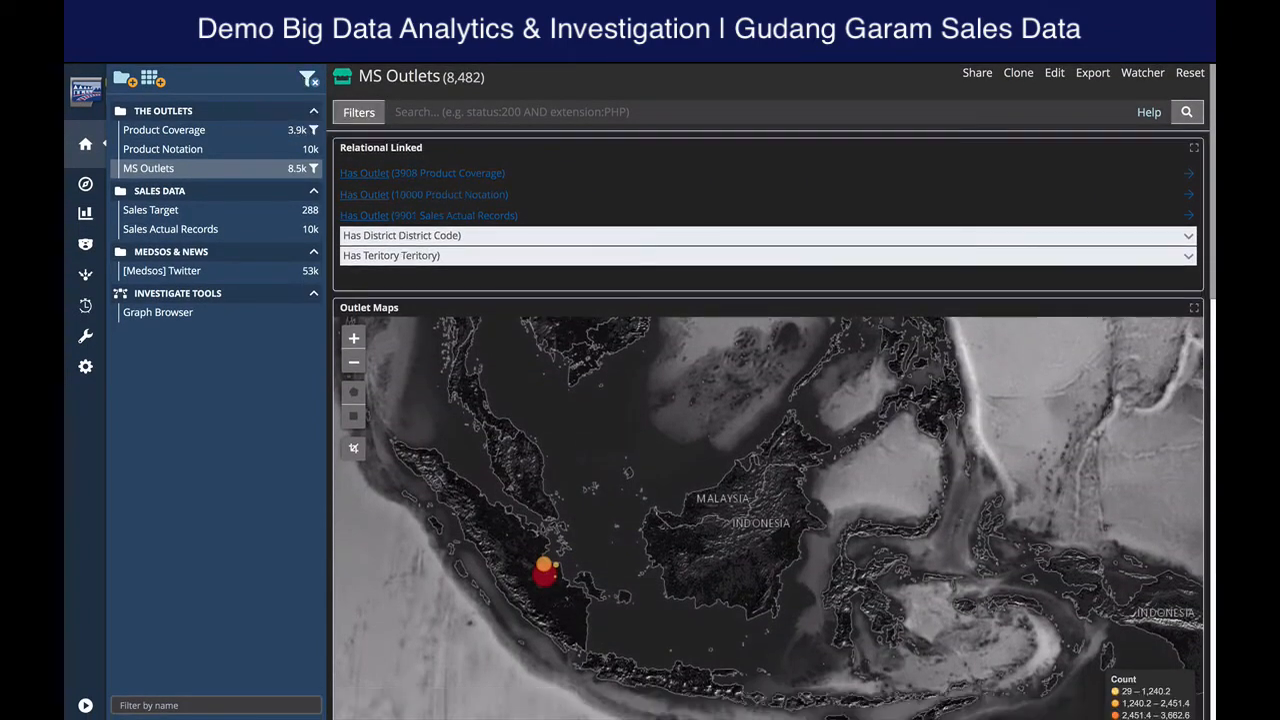
Open the Sales Target and Sales Actual Records dashboards in turn and look over their charts and records
{"action": "left_click", "coordinate": [172, 214]}
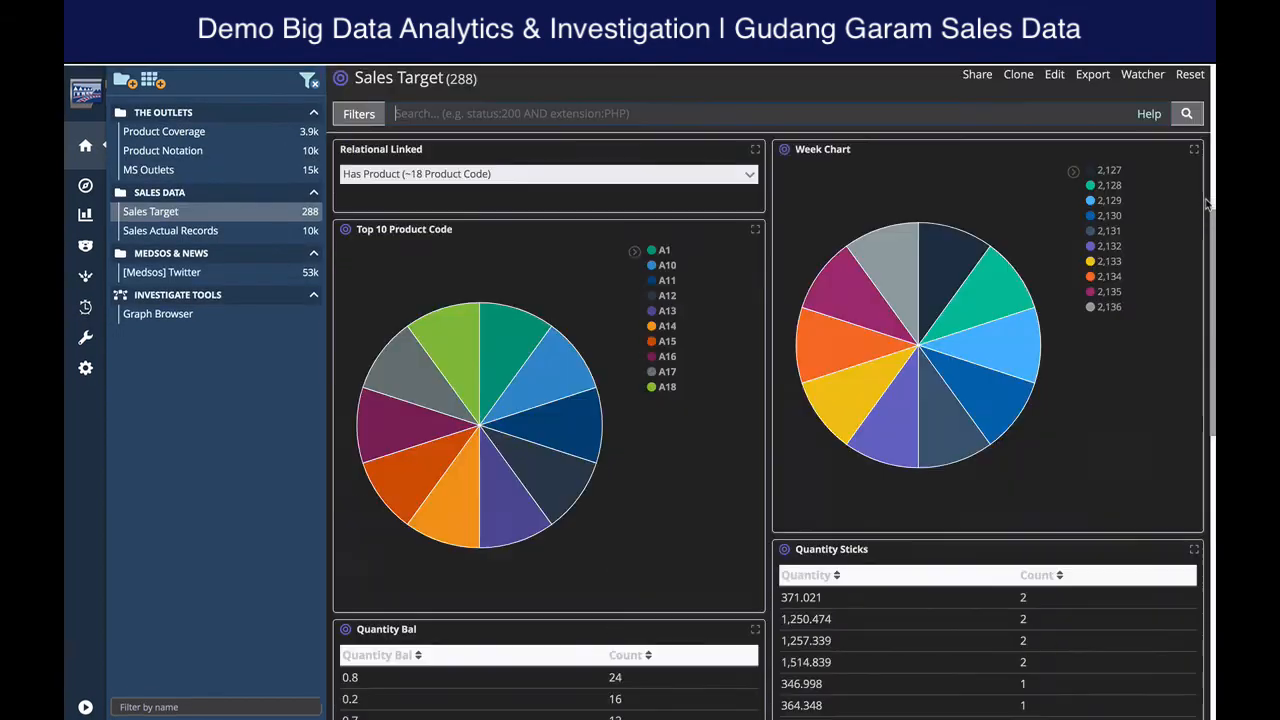
{"action": "scroll", "coordinate": [1207, 204], "scroll_direction": "down", "scroll_amount": 10}
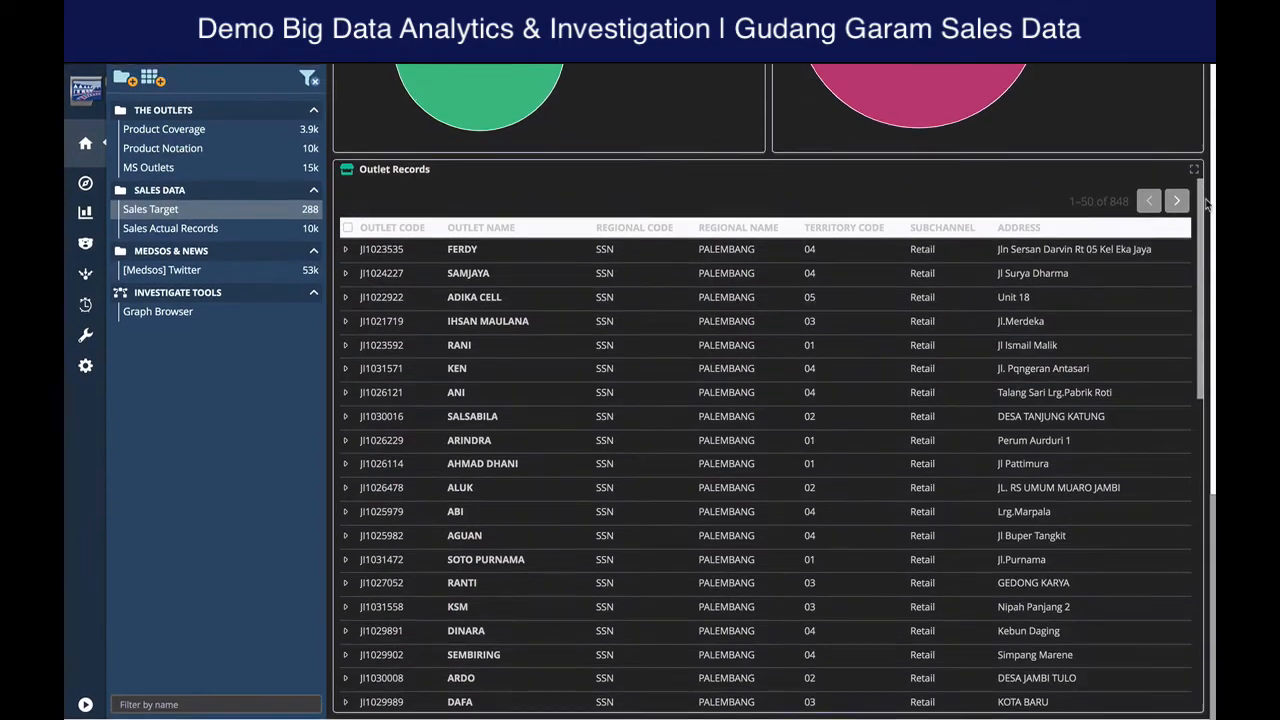
{"action": "left_click", "coordinate": [170, 228]}
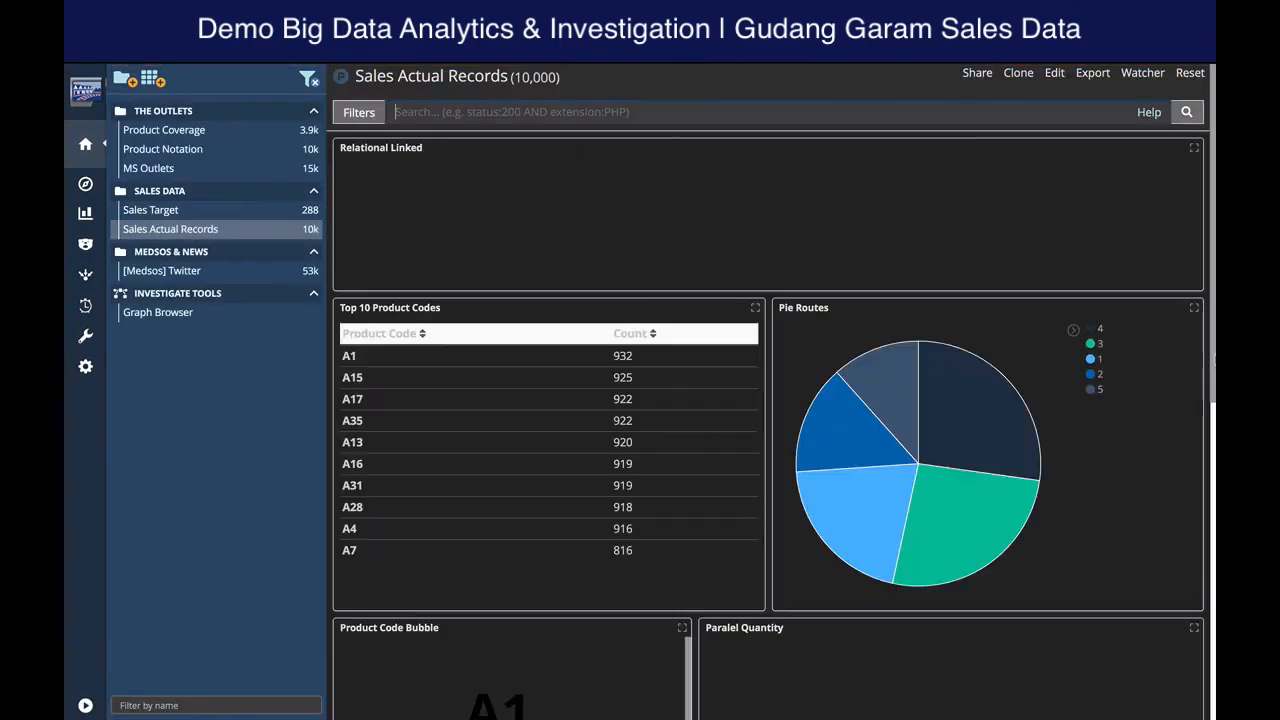
{"action": "scroll", "coordinate": [1213, 360], "scroll_direction": "down", "scroll_amount": 6}
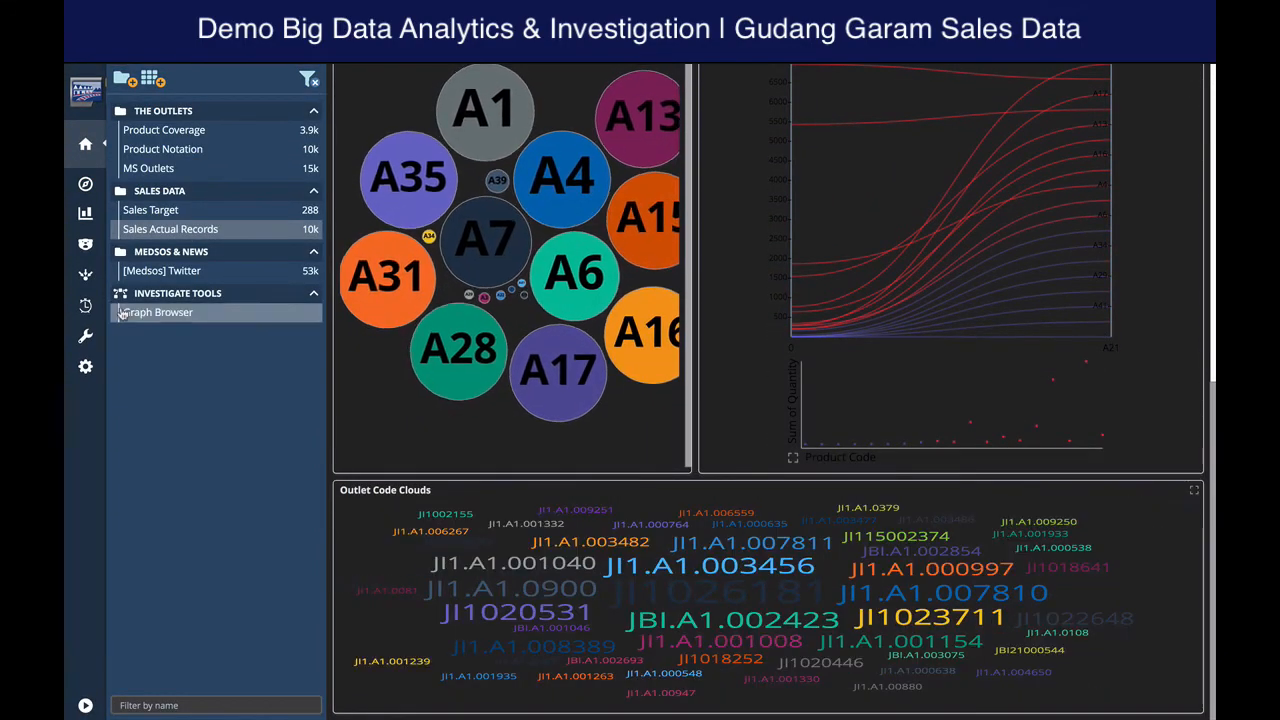
Open the [Medsos] Twitter dashboard and look over its public sentiment, tweets cloud and top 10 user, location and entity tables
{"action": "left_click", "coordinate": [151, 270]}
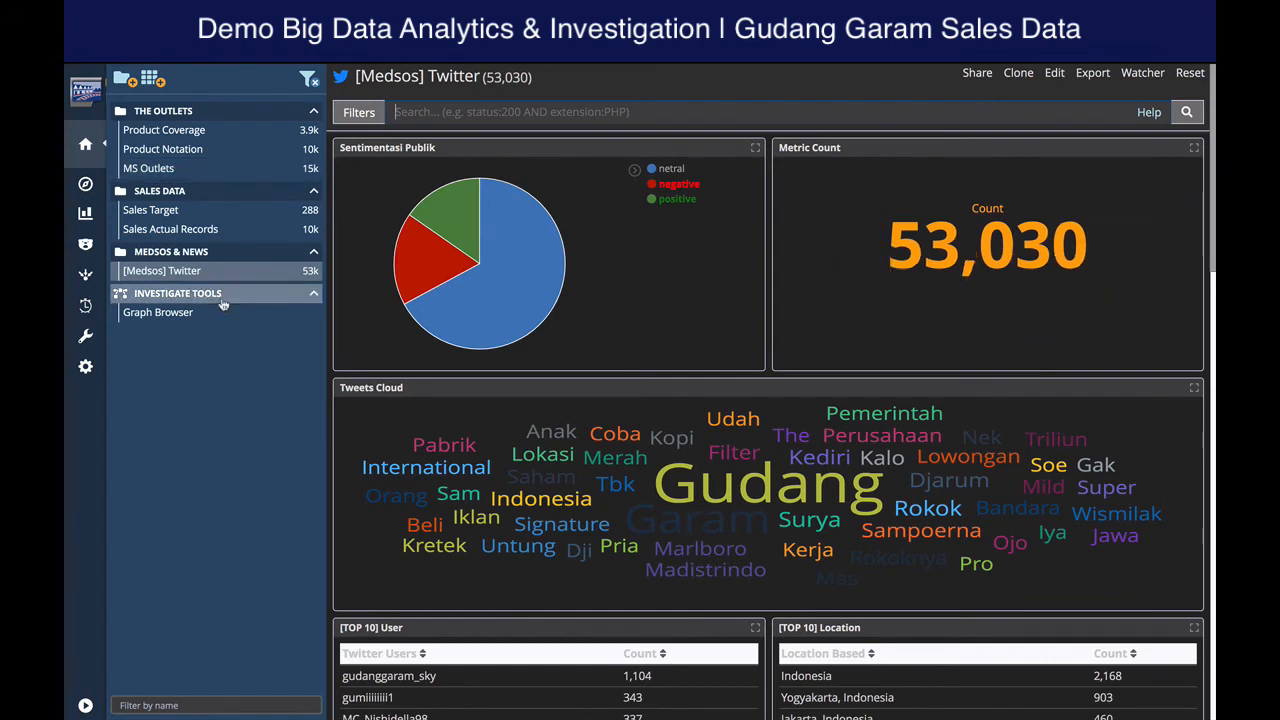
{"action": "left_click", "coordinate": [207, 271]}
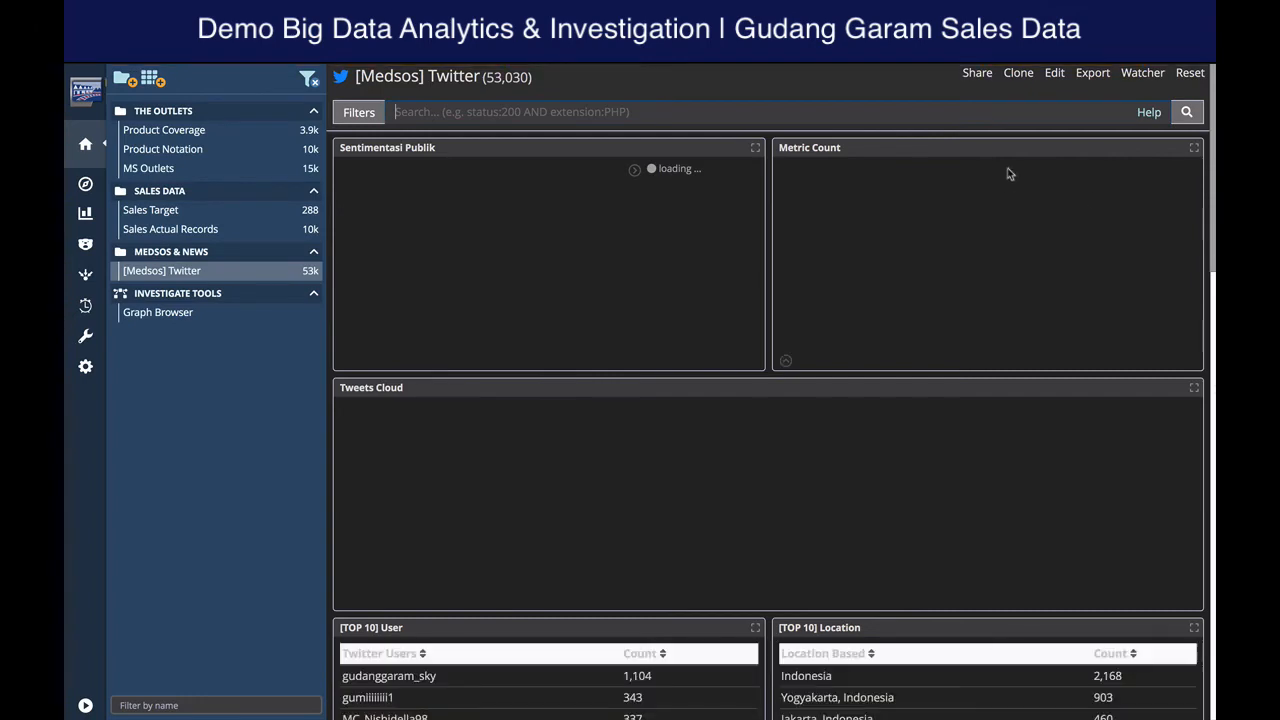
{"action": "scroll", "coordinate": [1006, 171], "scroll_direction": "down", "scroll_amount": 2}
{"action": "scroll", "coordinate": [768, 390], "scroll_direction": "down", "scroll_amount": 2}
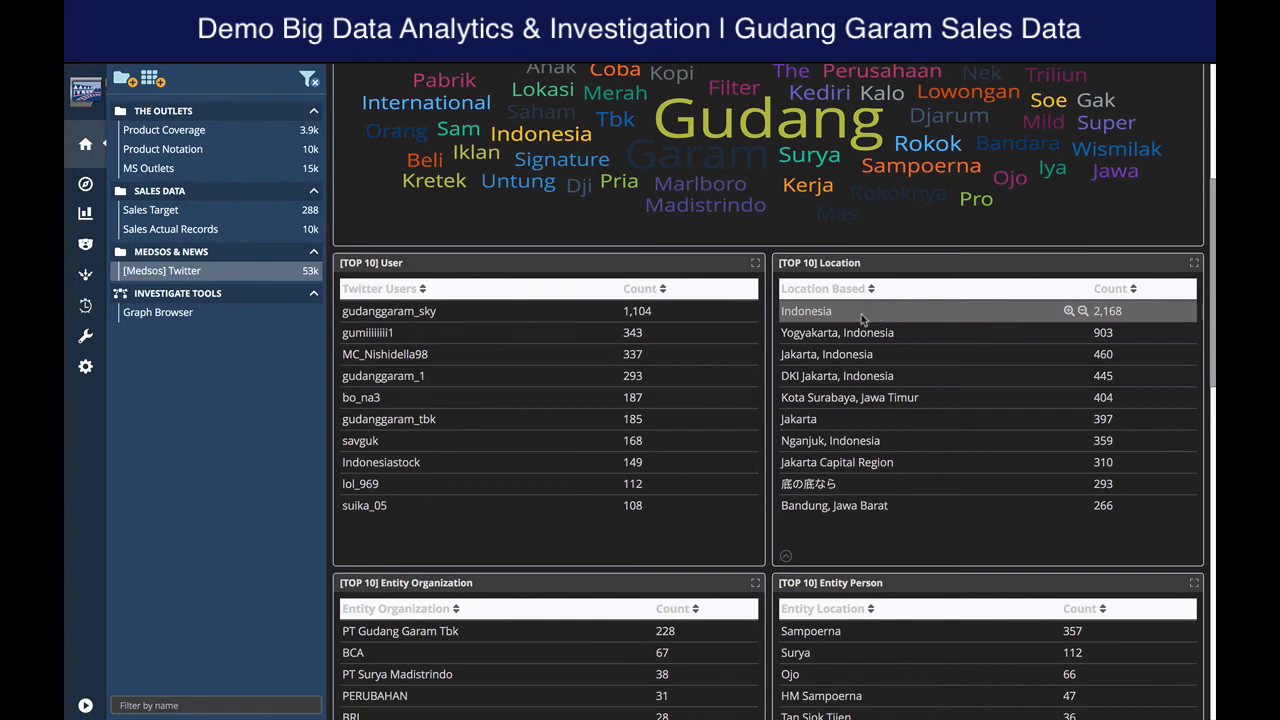
{"action": "scroll", "coordinate": [830, 300], "scroll_direction": "down", "scroll_amount": 3}
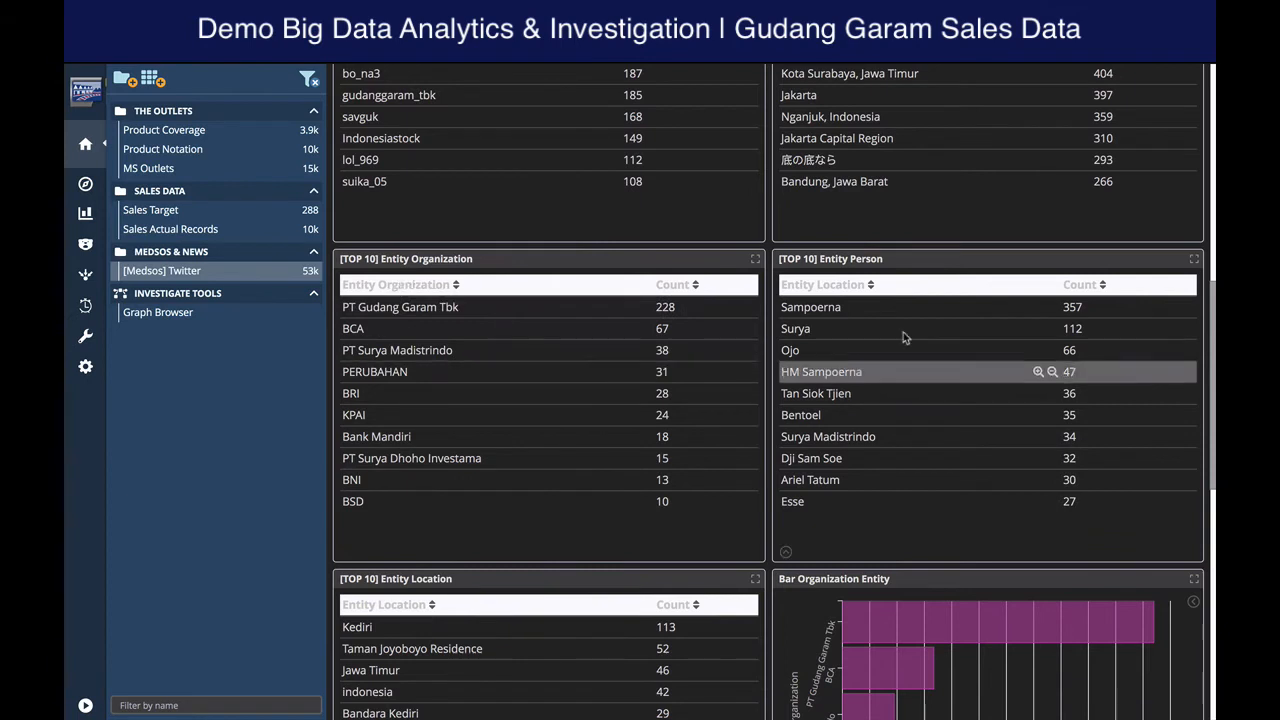
Look over the Twitter dashboard's top 10 entity tables, Bar Organization Entity chart and Tweets Records with their sentiment
{"action": "scroll", "coordinate": [845, 510], "scroll_direction": "down", "scroll_amount": 3}
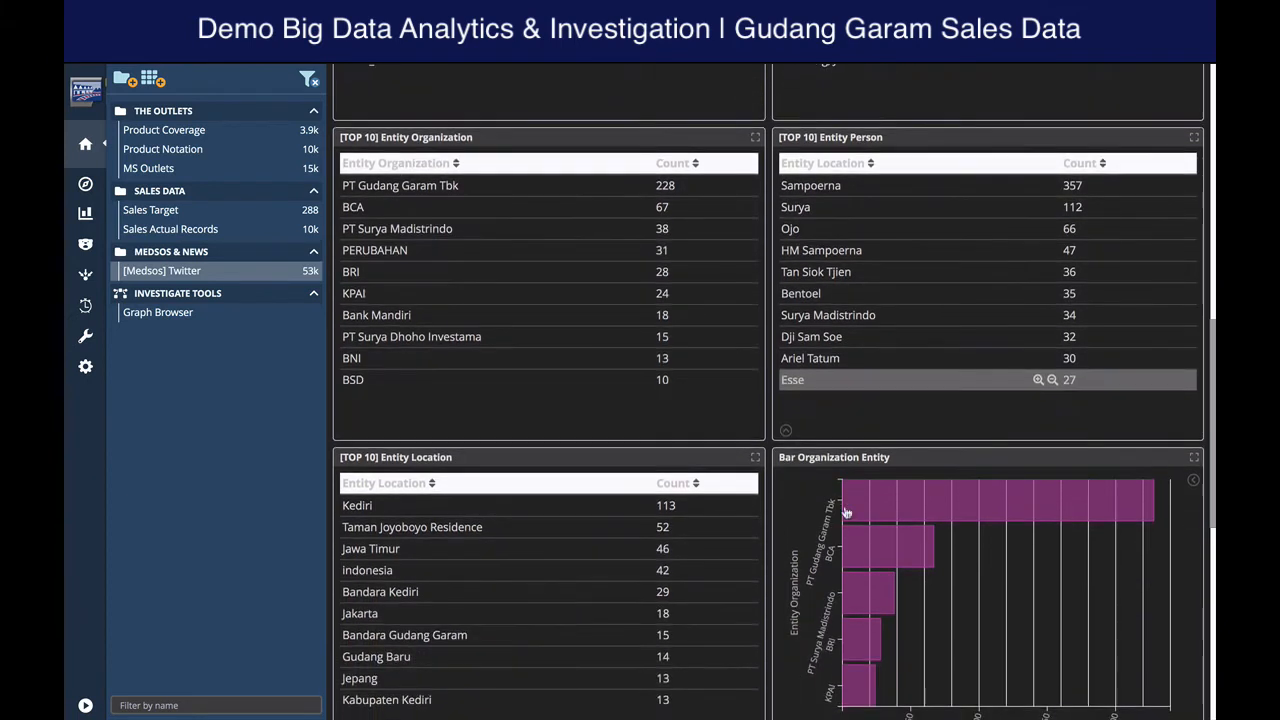
{"action": "scroll", "coordinate": [557, 600], "scroll_direction": "down", "scroll_amount": 1}
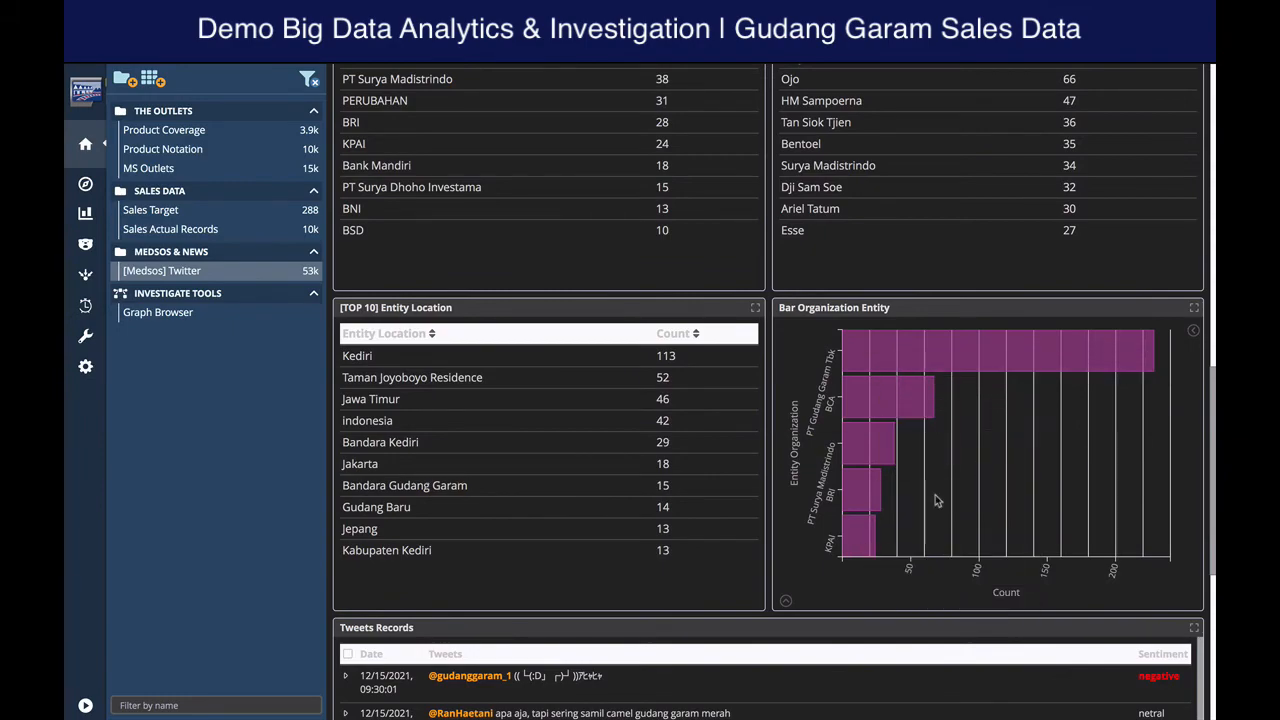
{"action": "scroll", "coordinate": [714, 610], "scroll_direction": "down", "scroll_amount": 4}
{"action": "scroll", "coordinate": [714, 610], "scroll_direction": "down", "scroll_amount": 4}
{"action": "scroll", "coordinate": [714, 612], "scroll_direction": "up", "scroll_amount": 5}
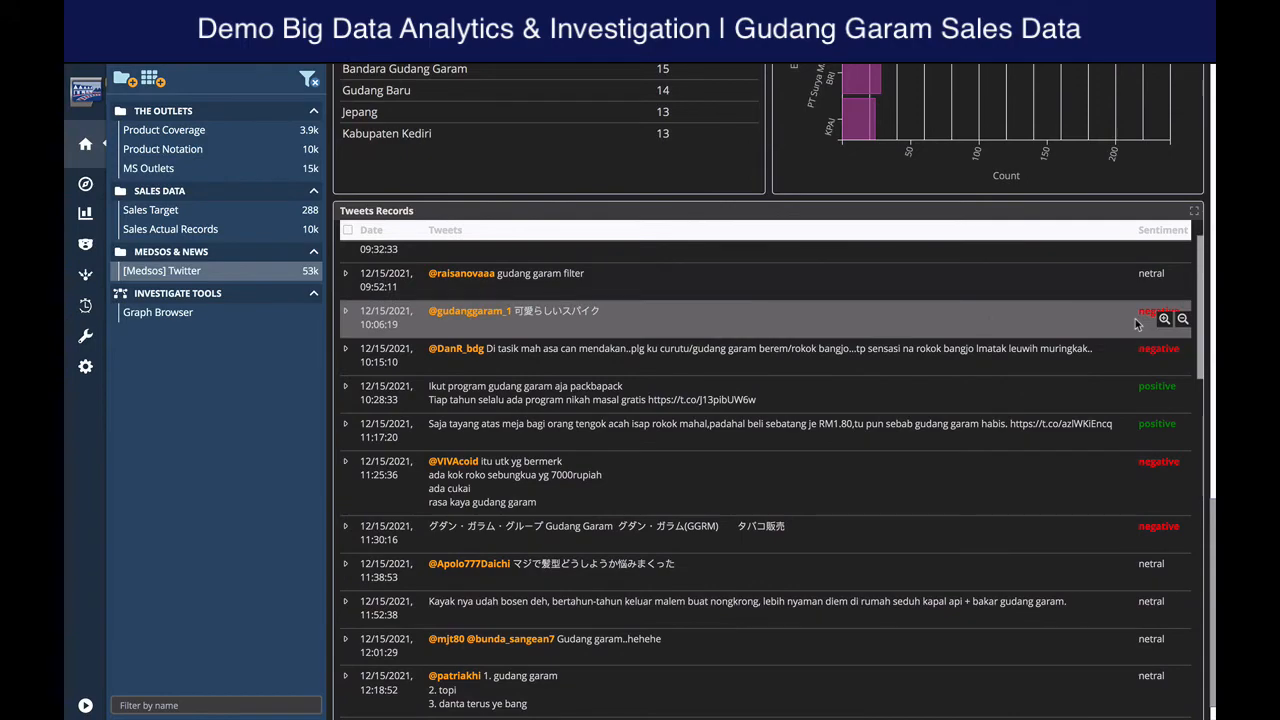
{"action": "scroll", "coordinate": [1135, 322], "scroll_direction": "up", "scroll_amount": 8}
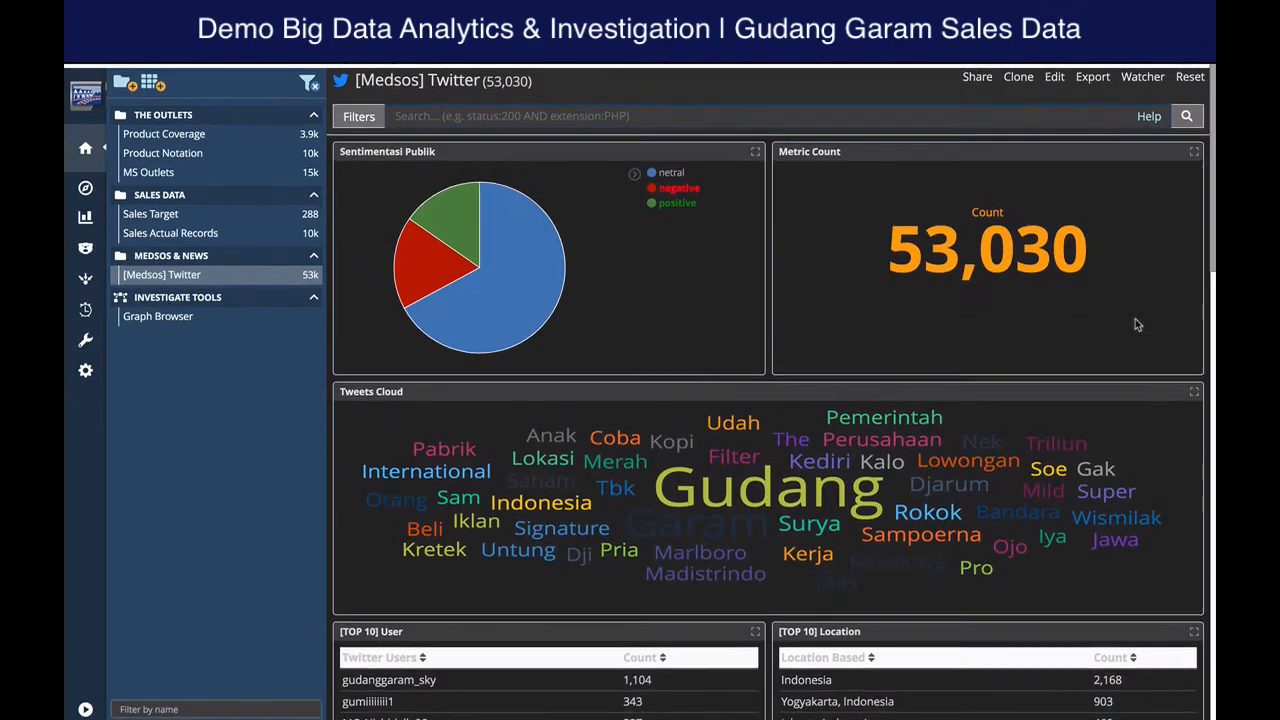
Filter the Twitter dashboard by the location Yogyakarta, Indonesia and that location's most active user, and review the matching tweets
{"action": "scroll", "coordinate": [1135, 318], "scroll_direction": "down", "scroll_amount": 5}
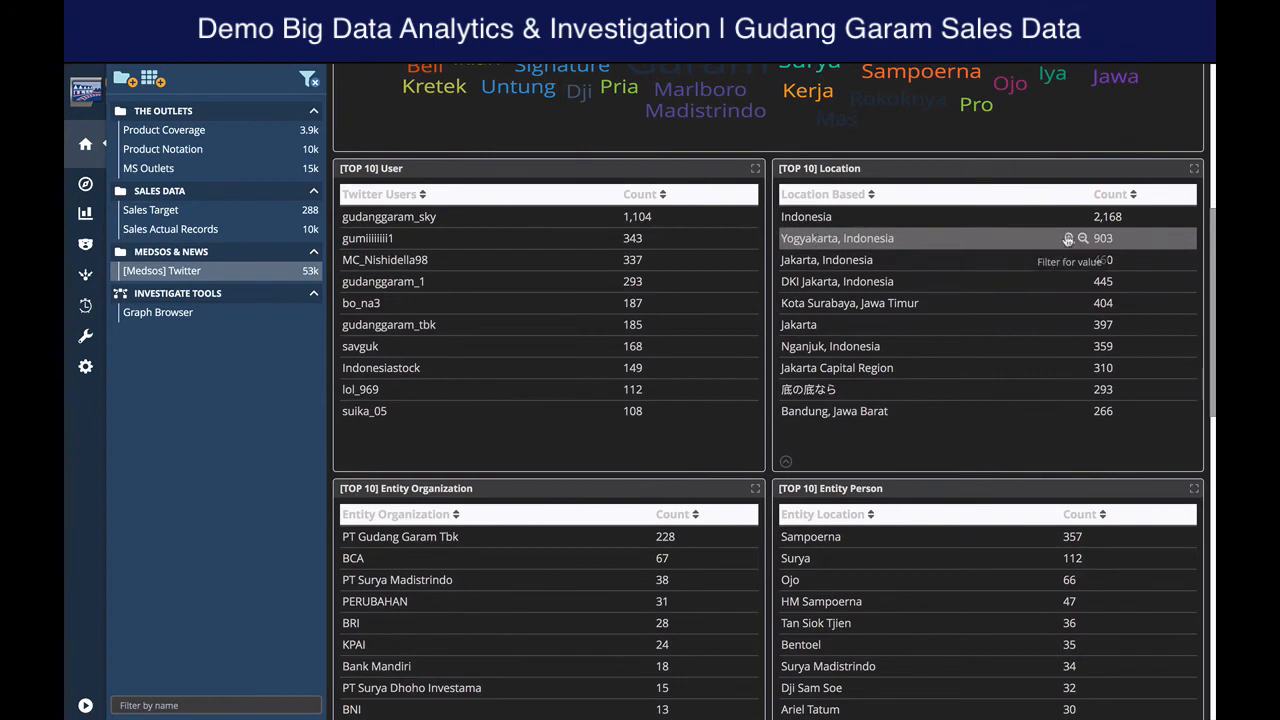
{"action": "left_click", "coordinate": [1068, 240]}
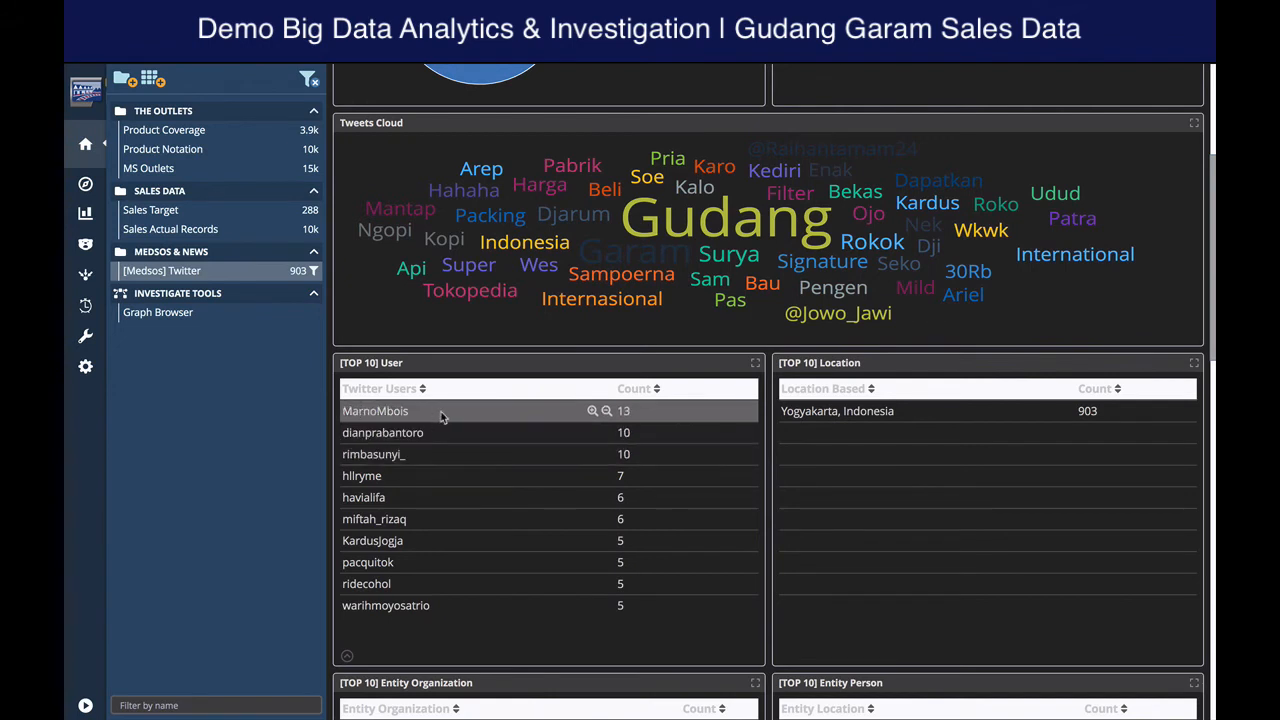
{"action": "left_click", "coordinate": [592, 412]}
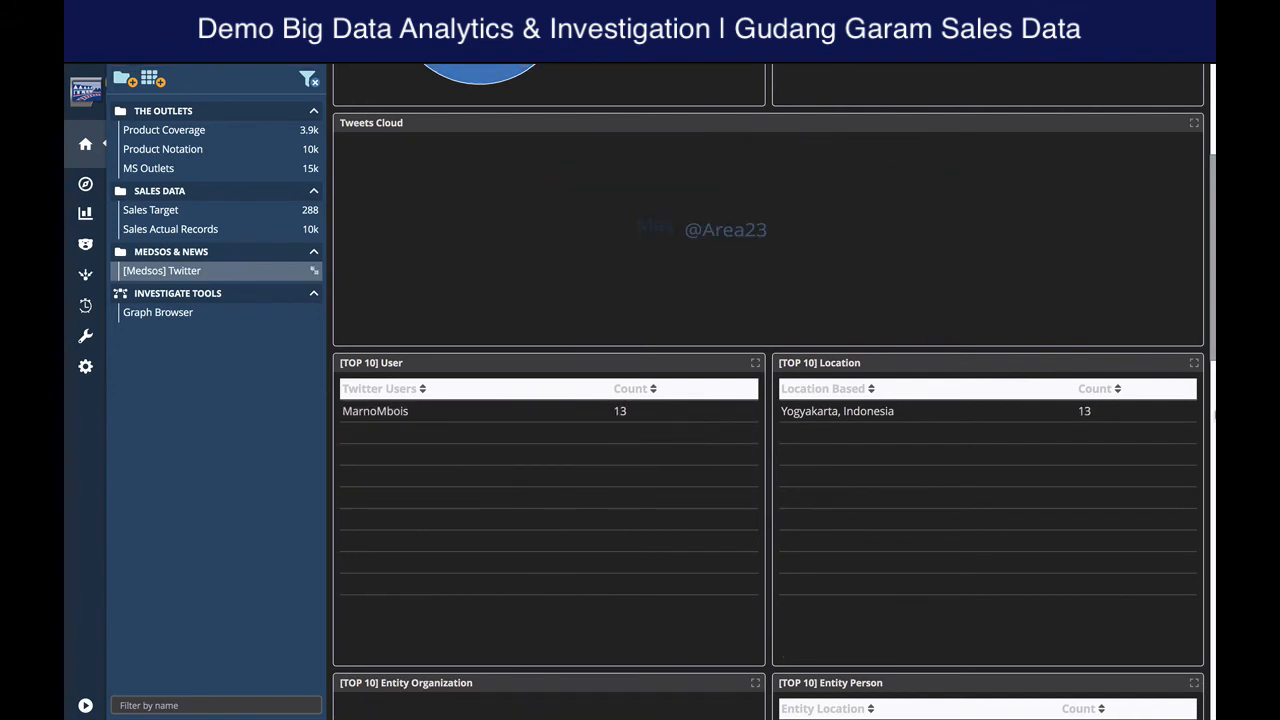
{"action": "scroll", "coordinate": [768, 390], "scroll_direction": "down", "scroll_amount": 5}
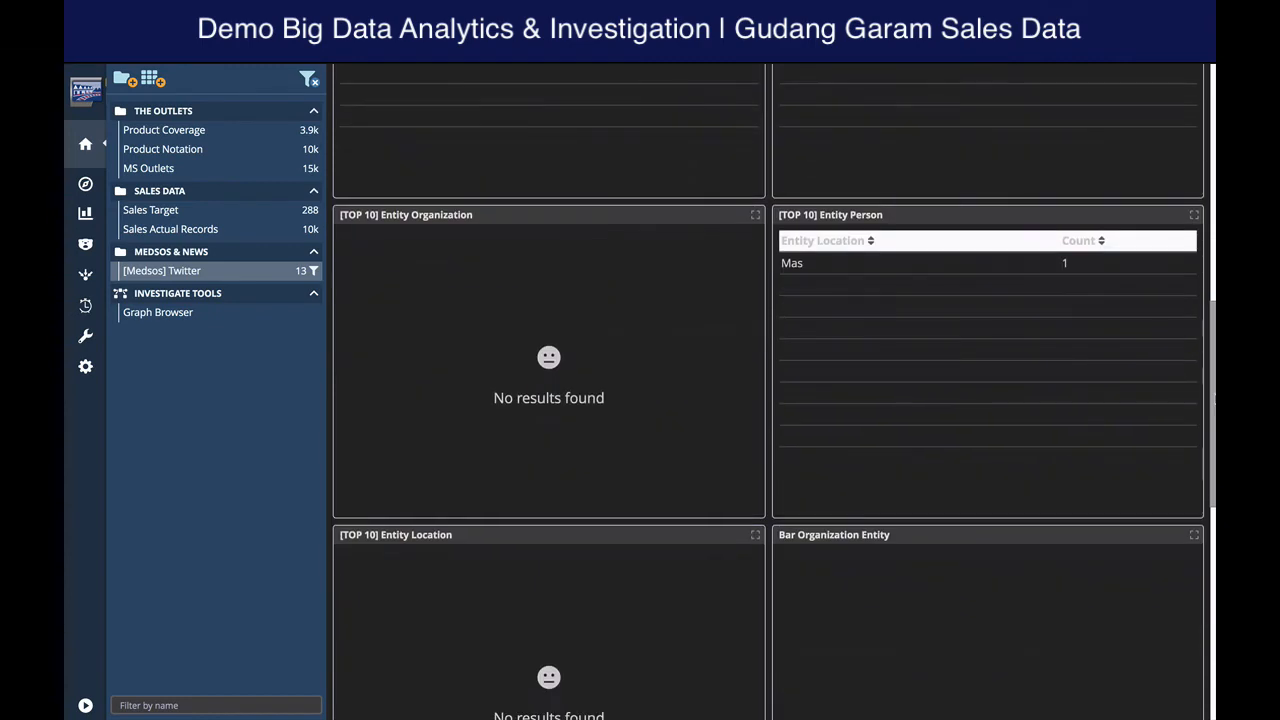
{"action": "scroll", "coordinate": [870, 188], "scroll_direction": "down", "scroll_amount": 6}
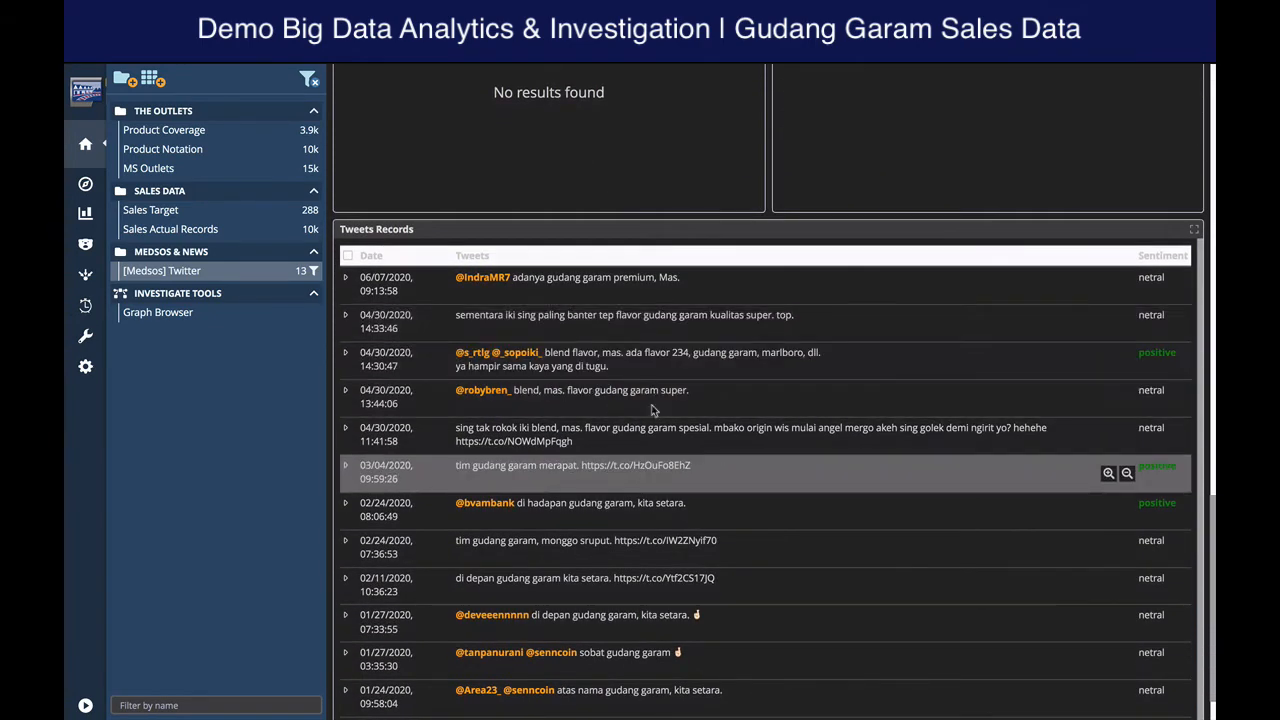
{"action": "scroll", "coordinate": [655, 516], "scroll_direction": "down", "scroll_amount": 1}
{"action": "scroll", "coordinate": [654, 515], "scroll_direction": "up", "scroll_amount": 1}
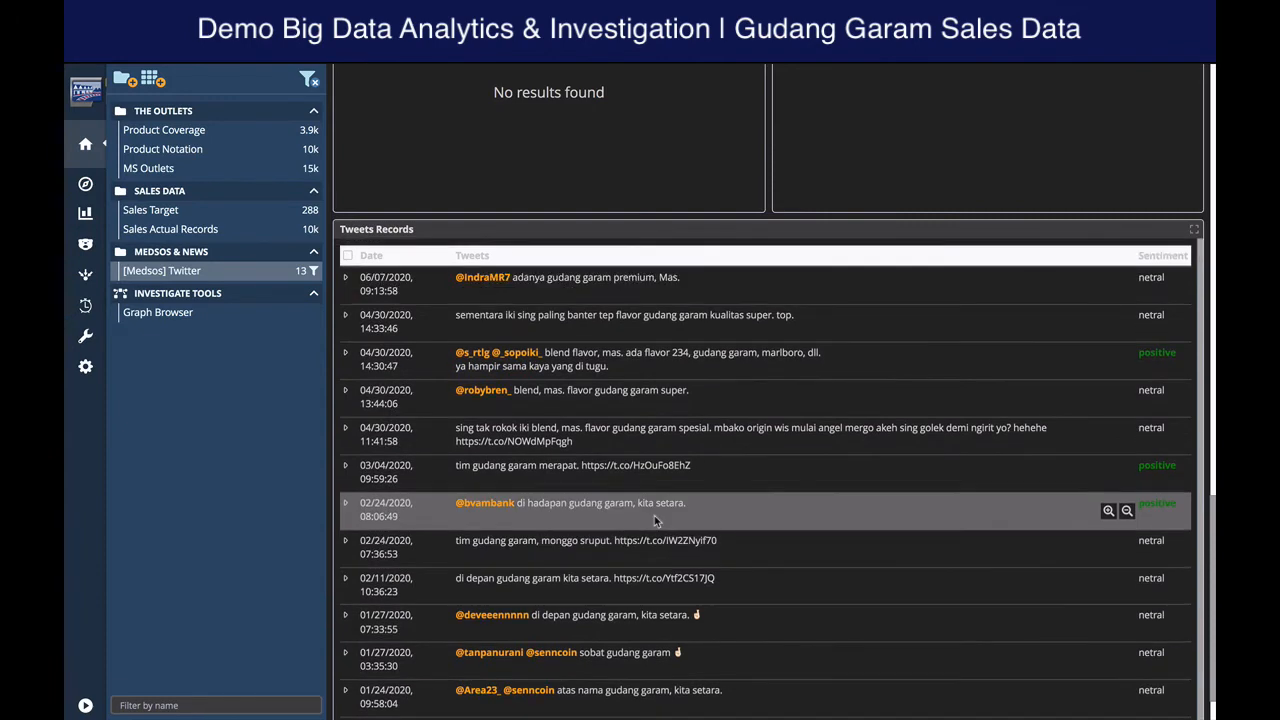
{"action": "scroll", "coordinate": [989, 360], "scroll_direction": "up", "scroll_amount": 11}
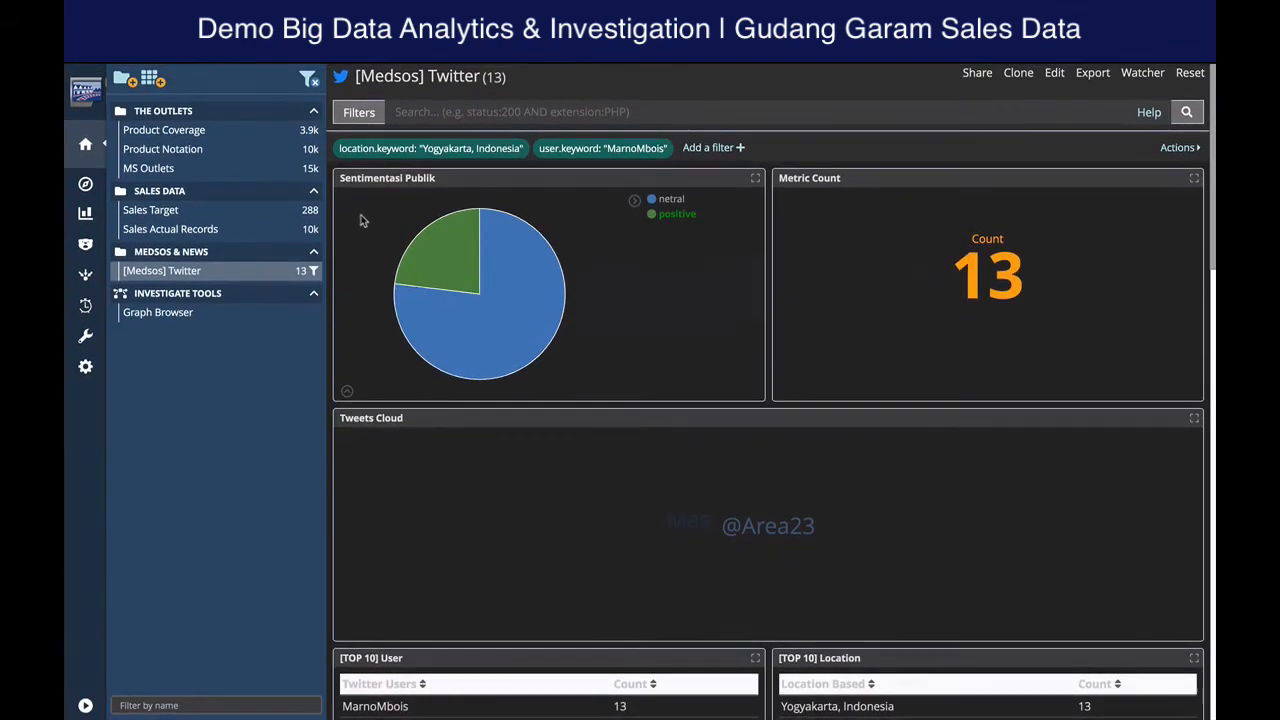
Check the positive share in the Sentimentasi Publik chart for the filtered tweets and reset the Twitter dashboard's filters
{"action": "mouse_move", "coordinate": [447, 256]}
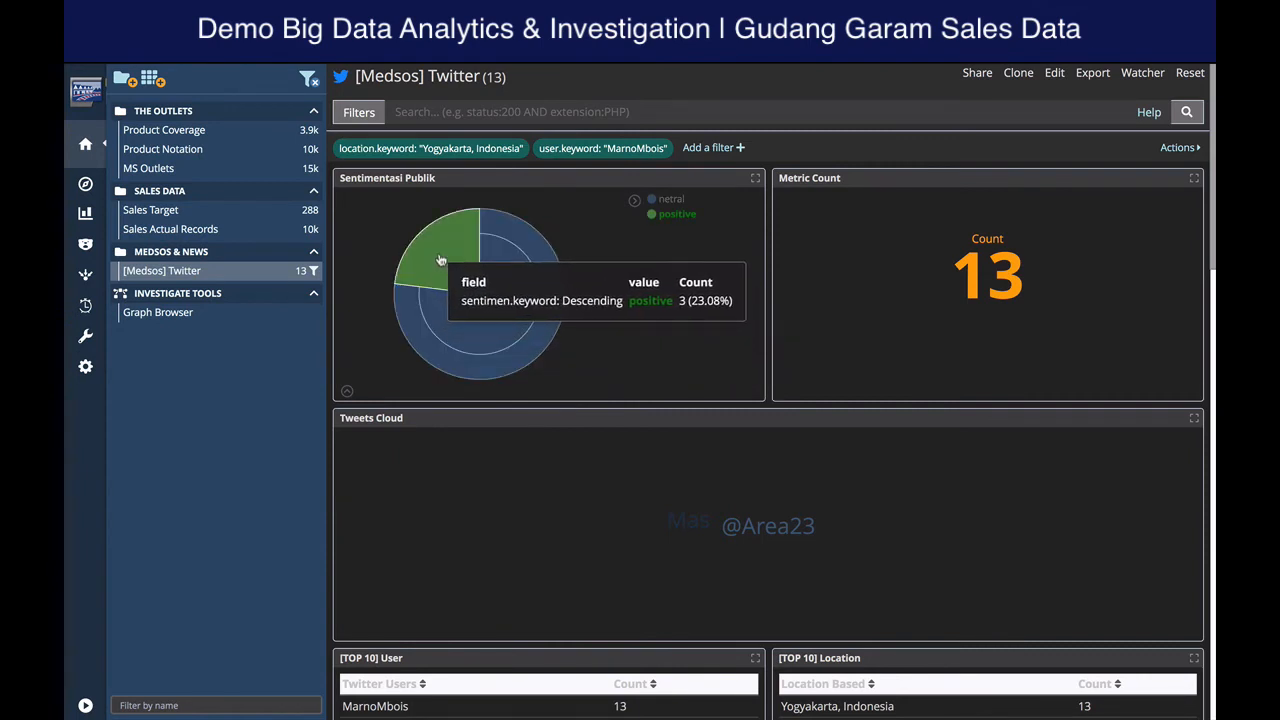
{"action": "mouse_move", "coordinate": [1075, 236]}
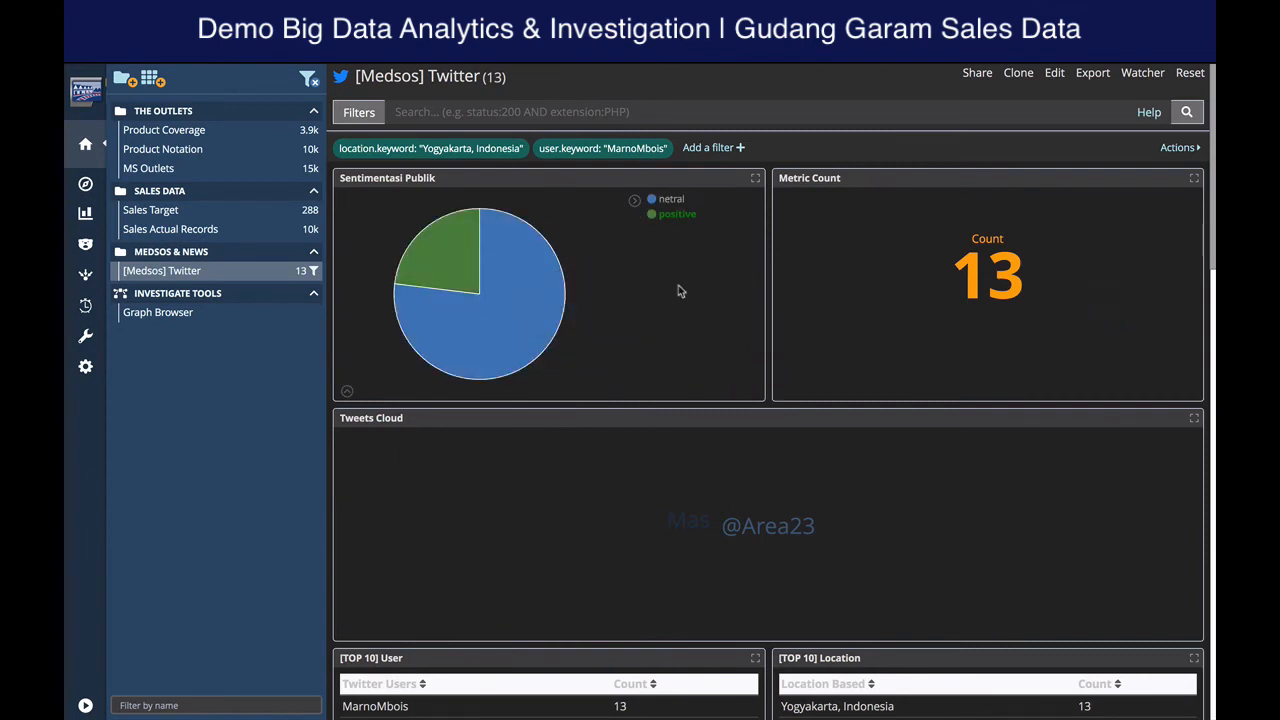
{"action": "left_click", "coordinate": [1190, 73]}
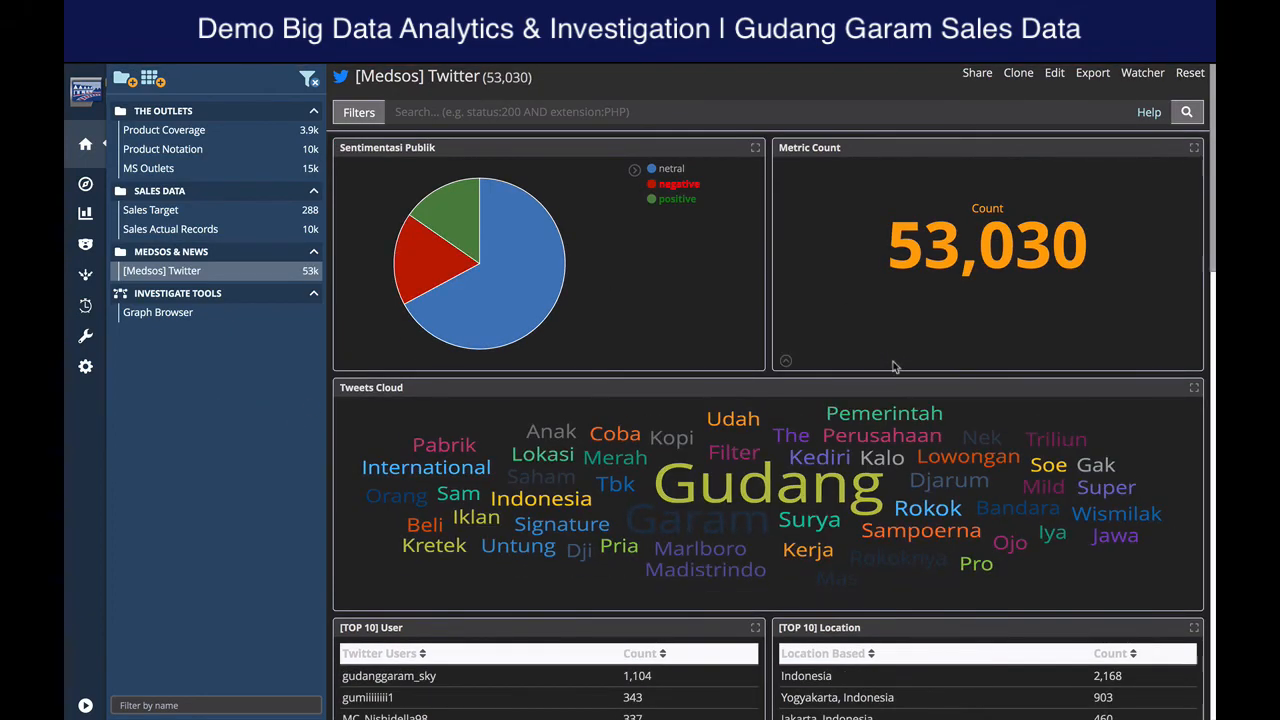
{"action": "scroll", "coordinate": [895, 367], "scroll_direction": "down", "scroll_amount": 8}
{"action": "scroll", "coordinate": [895, 367], "scroll_direction": "up", "scroll_amount": 8}
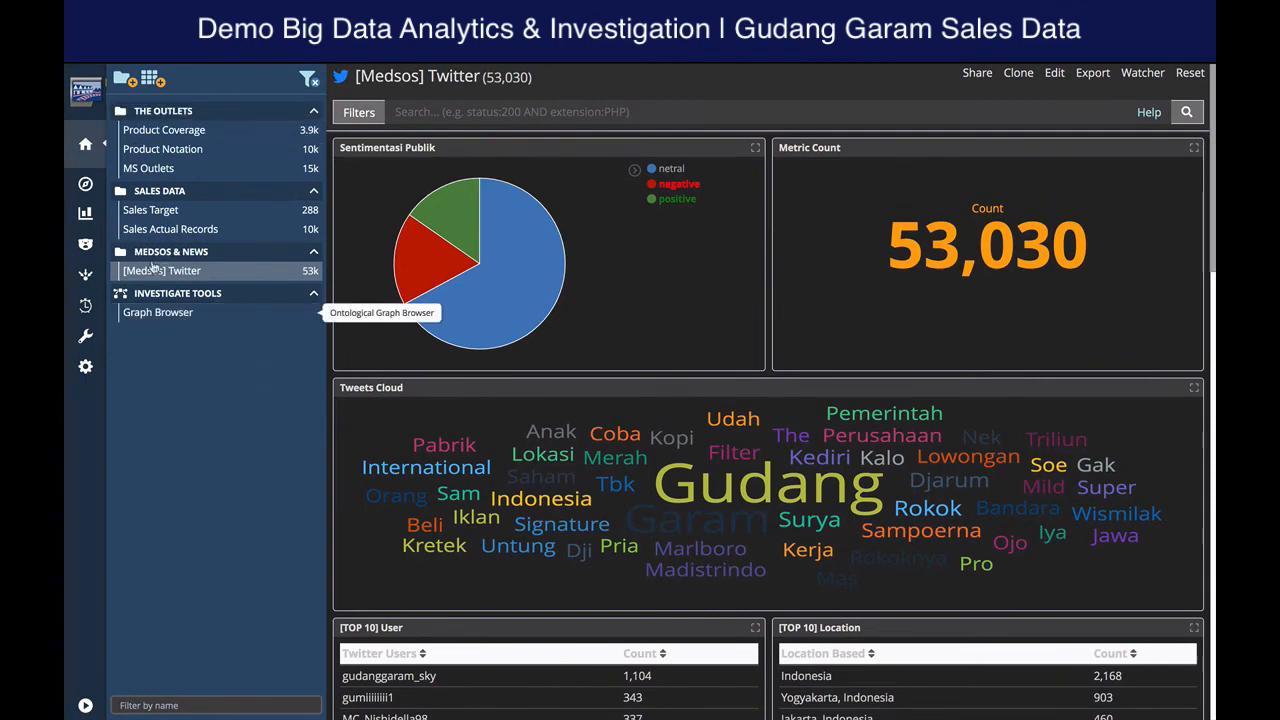
Open the Sales Target dashboard and look over its product, territory, regional and group charts
{"action": "left_click", "coordinate": [155, 211]}
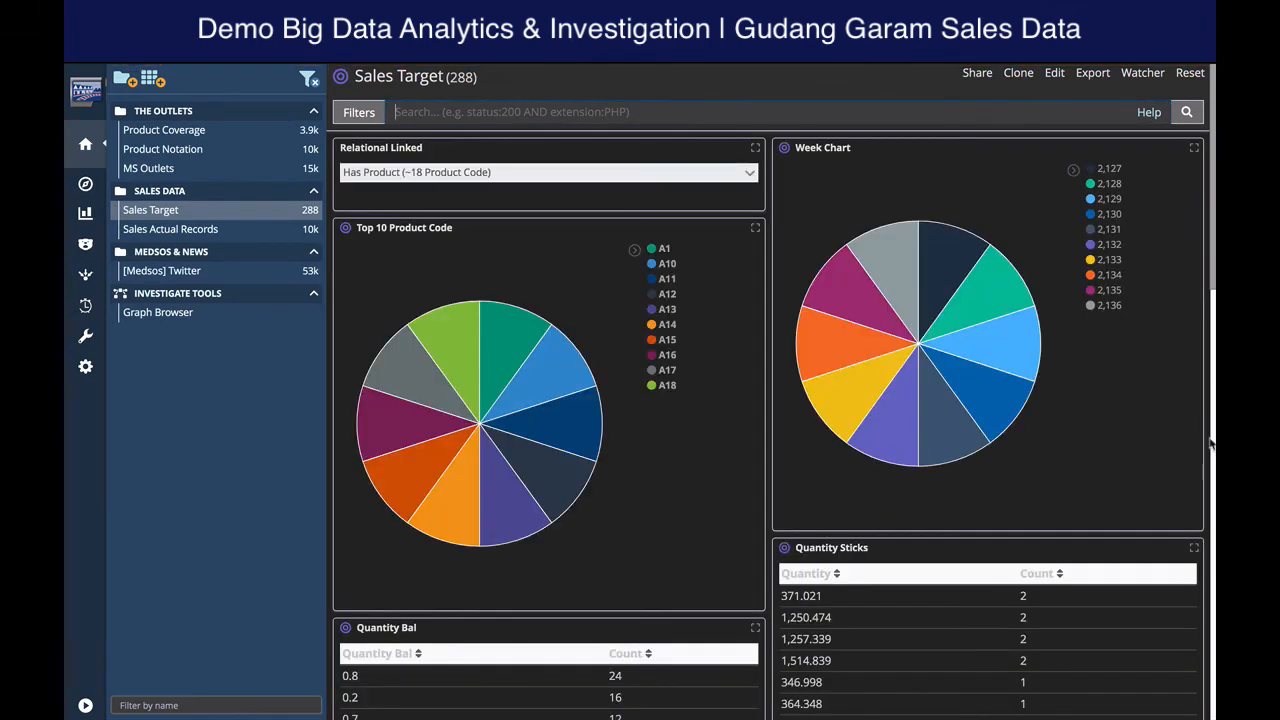
{"action": "scroll", "coordinate": [1210, 443], "scroll_direction": "down", "scroll_amount": 2}
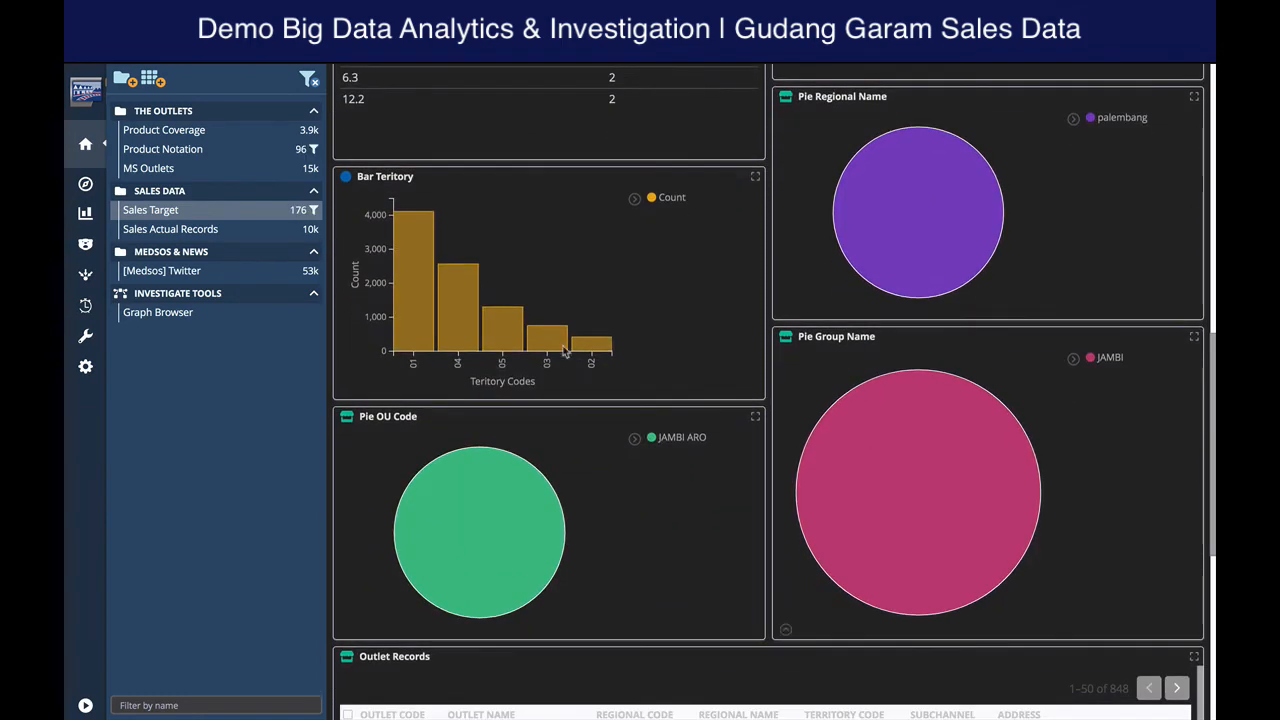
{"action": "mouse_move", "coordinate": [414, 304]}
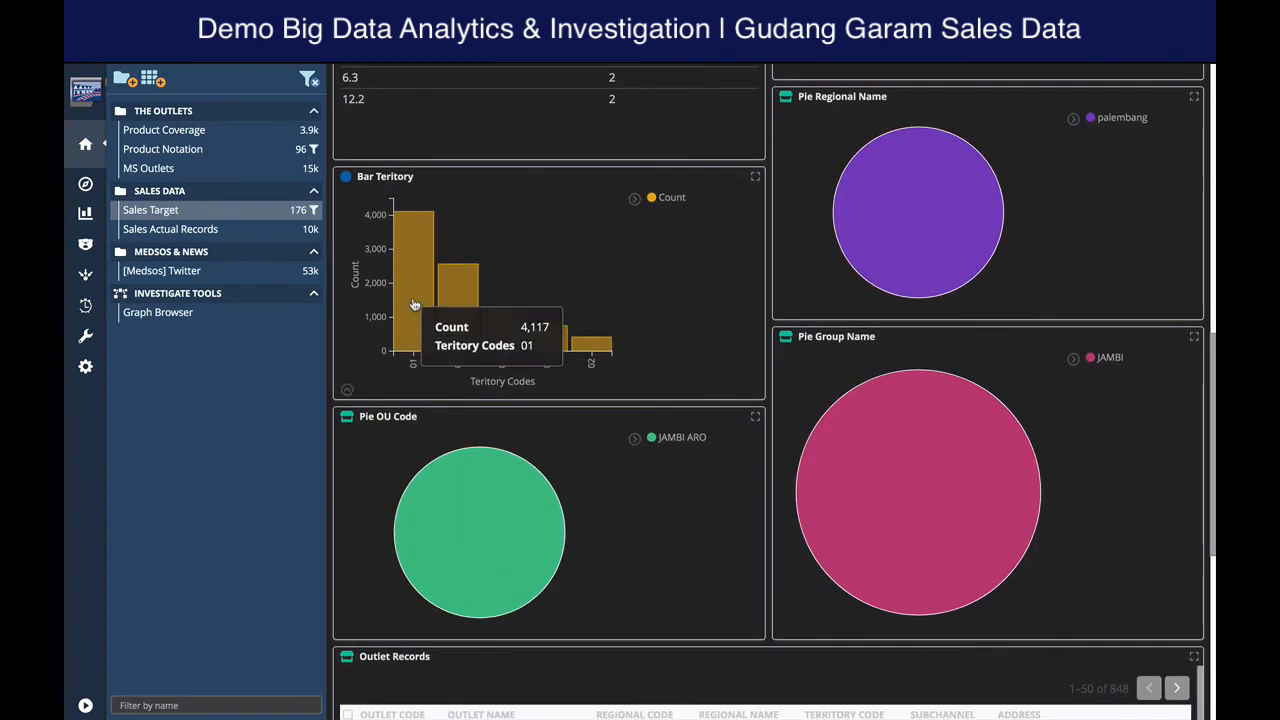
{"action": "scroll", "coordinate": [1154, 486], "scroll_direction": "down", "scroll_amount": 7}
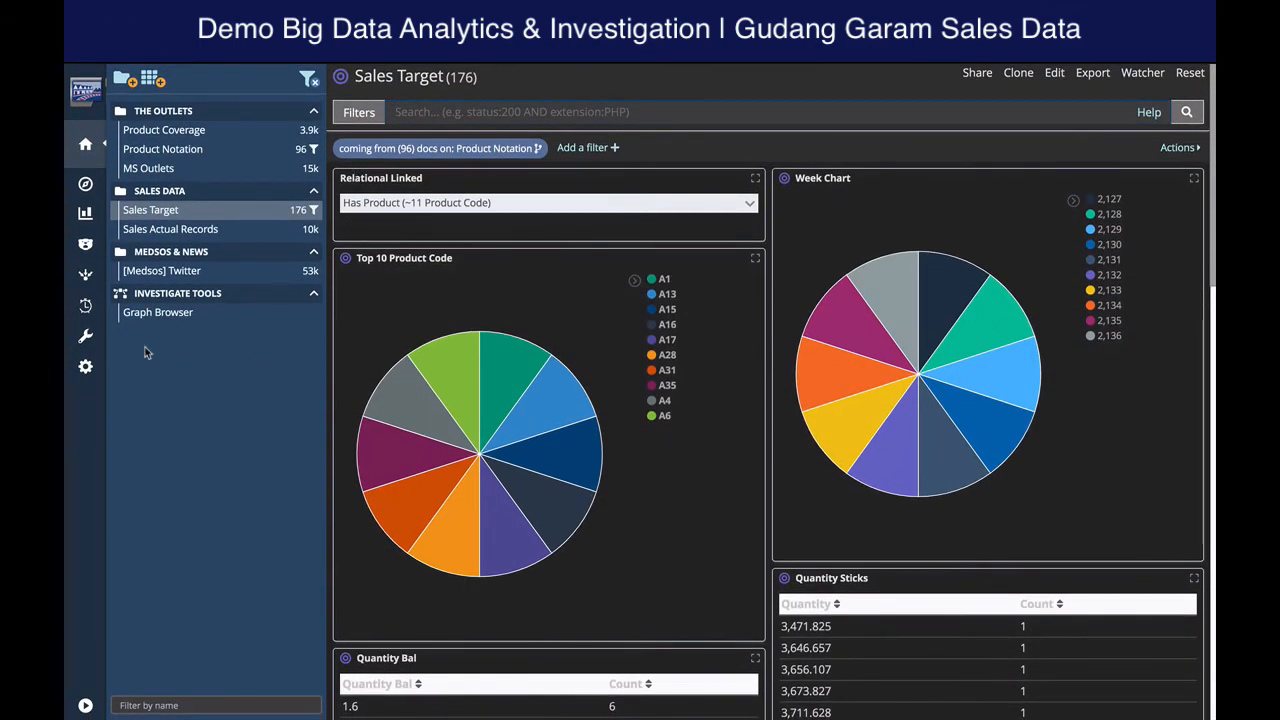
Add the filtered Product Notation records with District Code, Product Code, Teritory and Route Code to the Graph Browser and rearrange the layout
{"action": "left_click", "coordinate": [159, 314]}
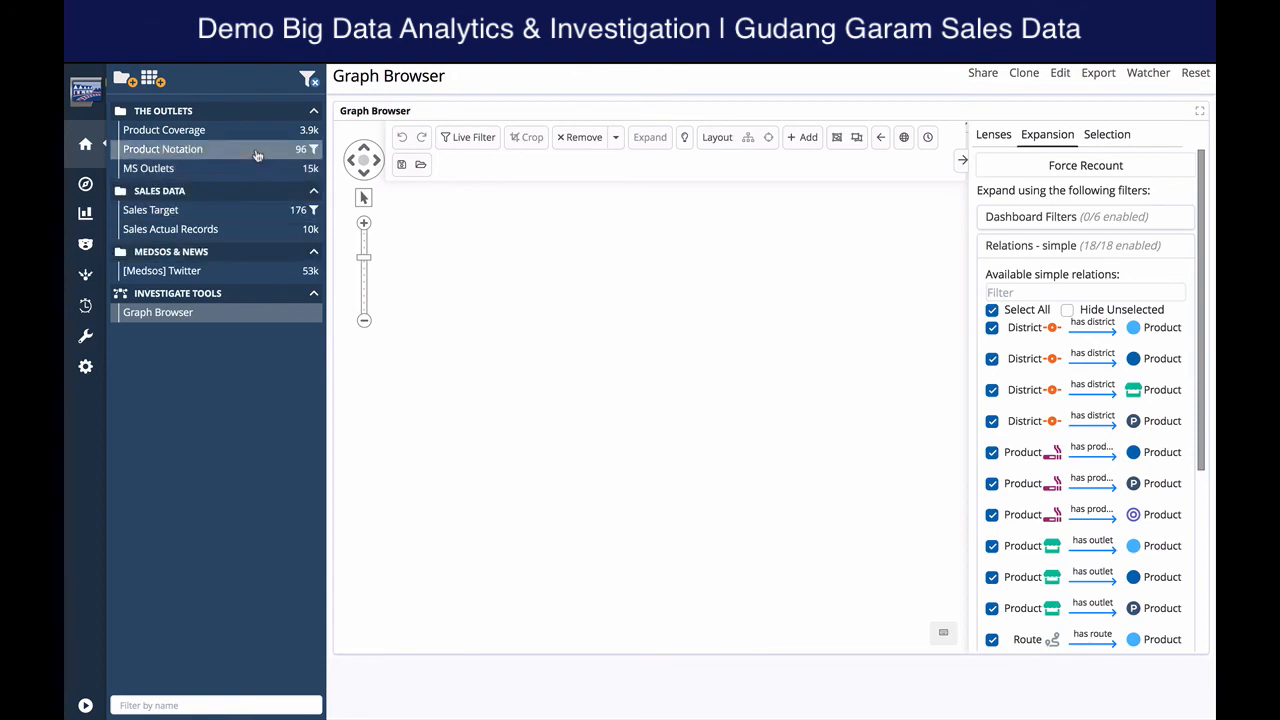
{"action": "left_click_drag", "start_coordinate": [256, 152], "coordinate": [610, 385]}
{"action": "left_click", "coordinate": [536, 342]}
{"action": "left_click", "coordinate": [536, 361]}
{"action": "left_click", "coordinate": [535, 380]}
{"action": "left_click", "coordinate": [533, 398]}
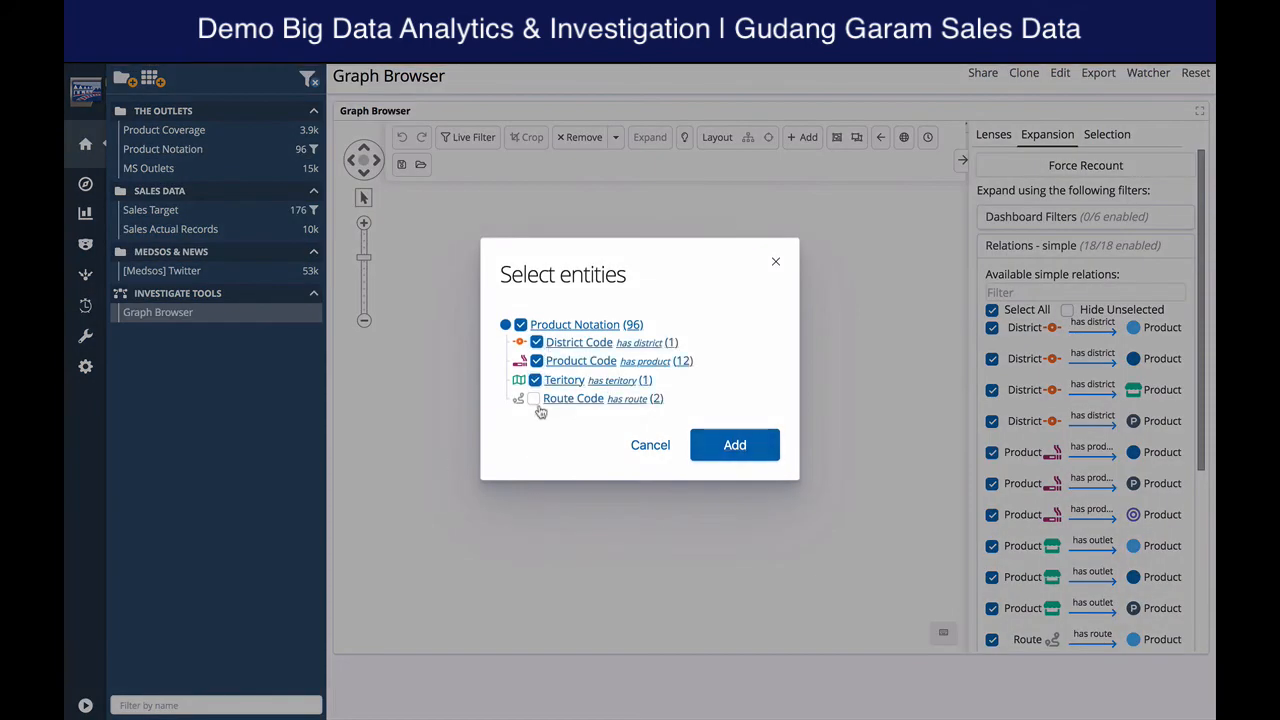
{"action": "left_click", "coordinate": [735, 445]}
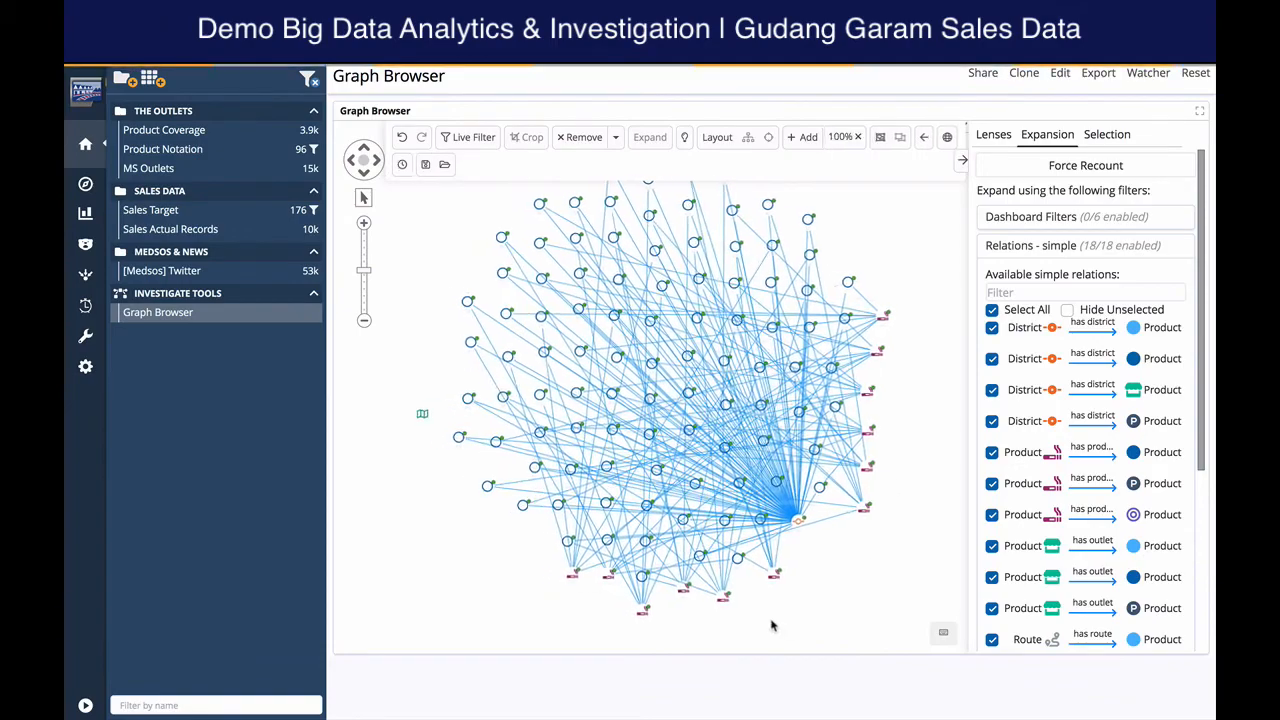
{"action": "left_click", "coordinate": [962, 159]}
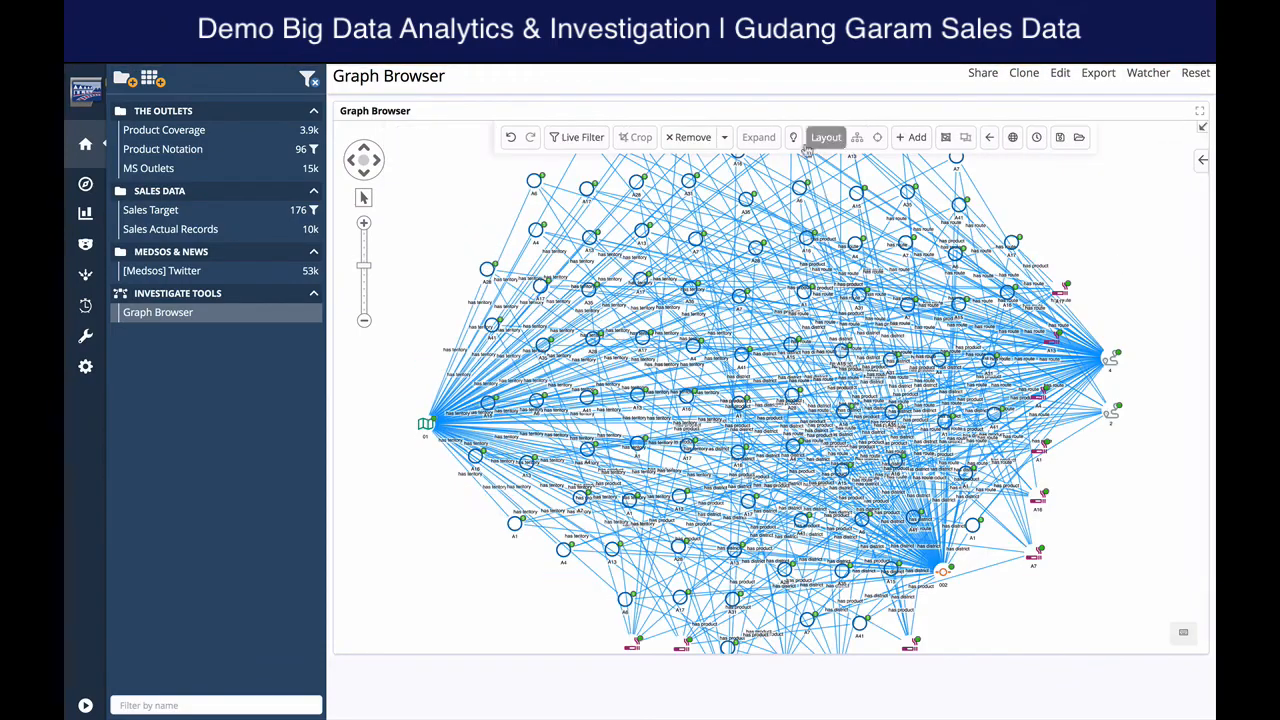
{"action": "left_click", "coordinate": [824, 137]}
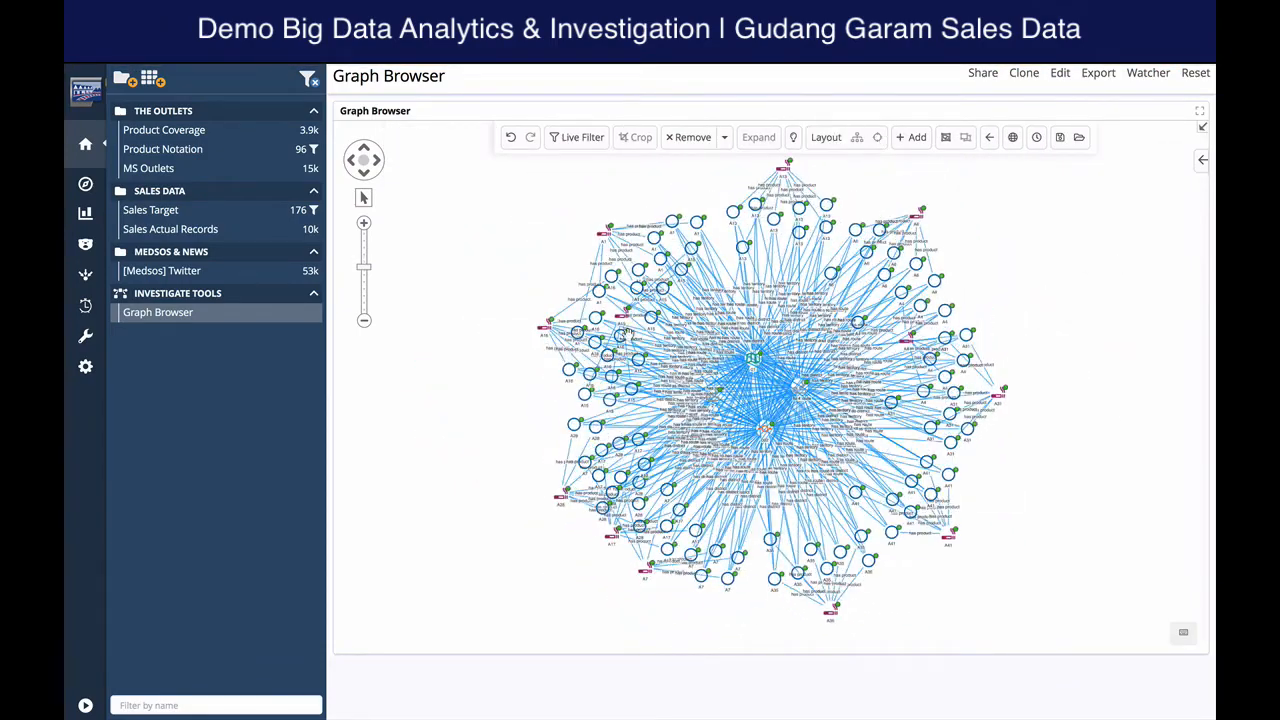
Add the filtered Sales Target records to the graph and rearrange its layout
{"action": "left_click_drag", "start_coordinate": [150, 209], "coordinate": [590, 366]}
{"action": "left_click", "coordinate": [734, 416]}
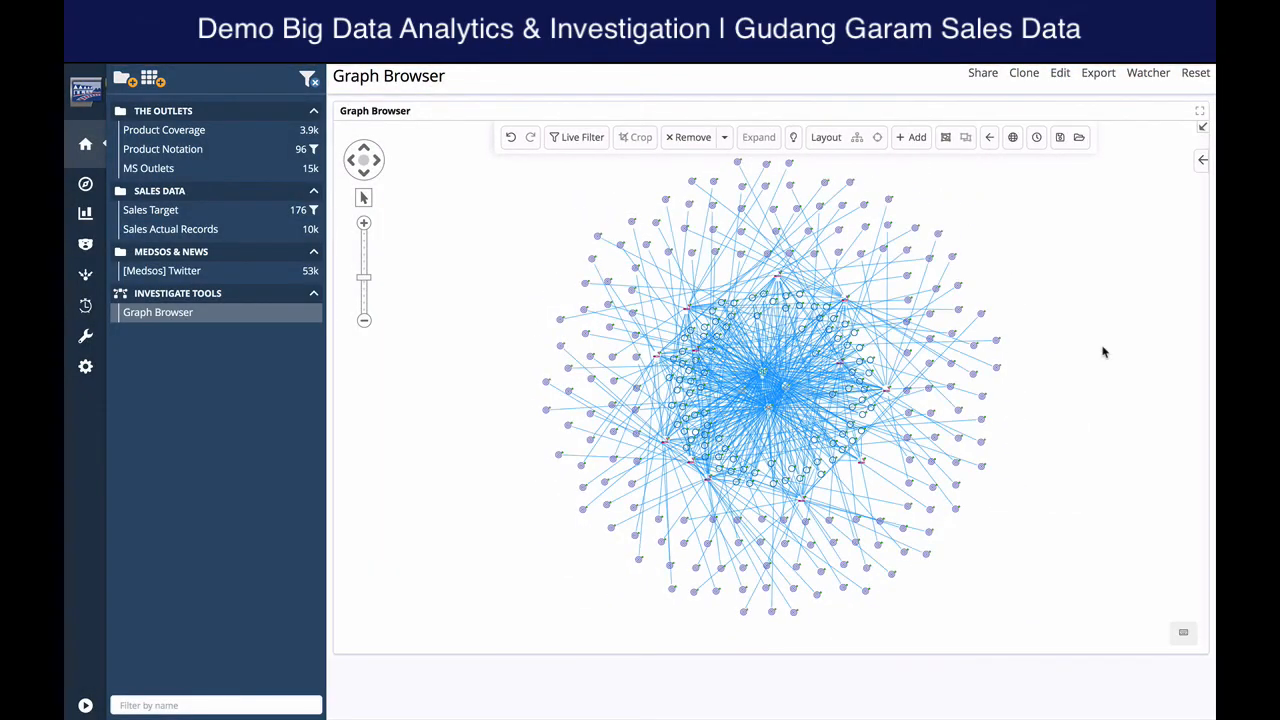
{"action": "left_click", "coordinate": [826, 137]}
{"action": "mouse_move", "coordinate": [365, 274]}
{"action": "left_mouse_down"}
{"action": "mouse_move", "coordinate": [365, 251]}
{"action": "mouse_move", "coordinate": [367, 275]}
{"action": "left_mouse_up"}
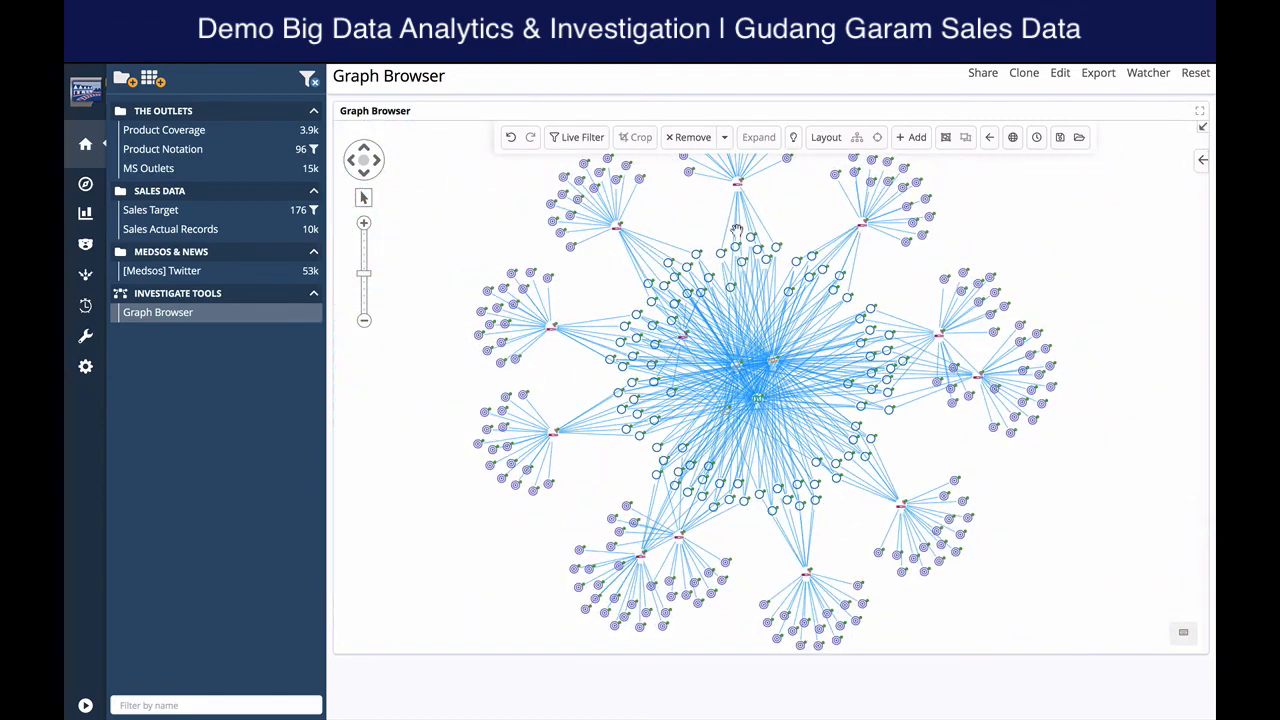
Add the District Code and Teritory entities of MS Outlets to the graph
{"action": "left_click_drag", "start_coordinate": [148, 168], "coordinate": [525, 342]}
{"action": "left_click", "coordinate": [526, 345]}
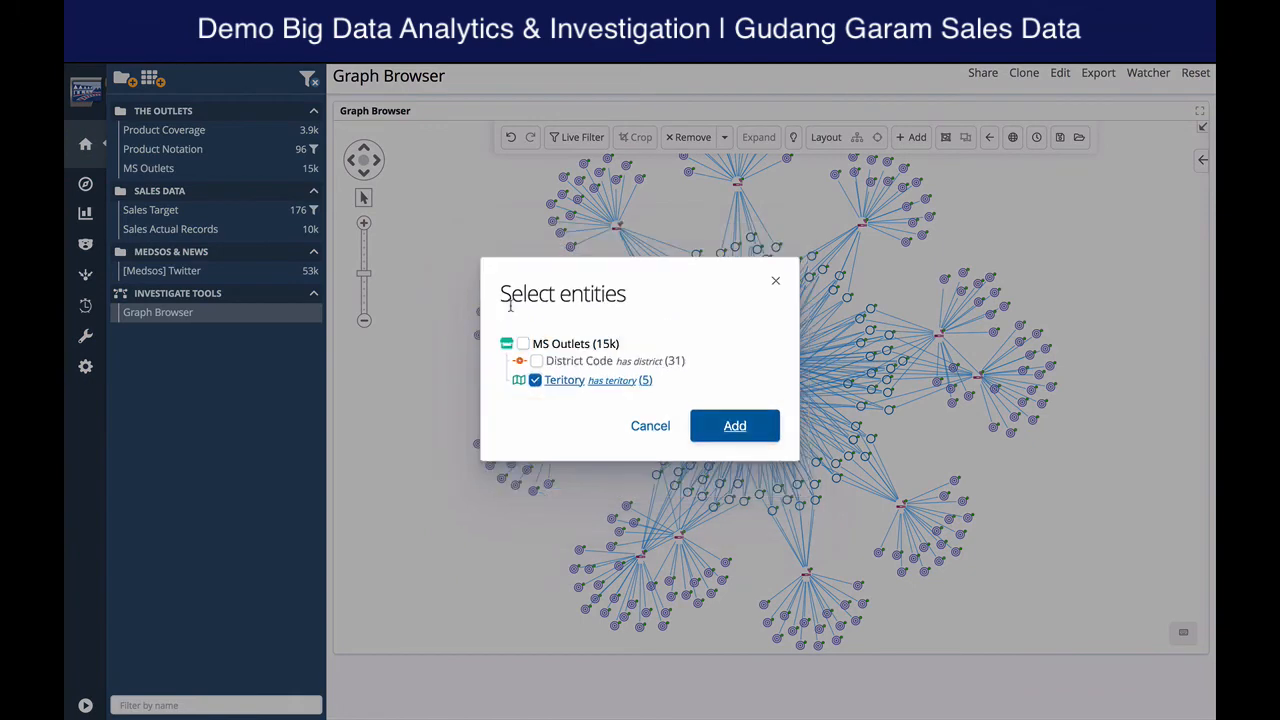
{"action": "left_click", "coordinate": [538, 362]}
{"action": "left_click", "coordinate": [737, 460]}
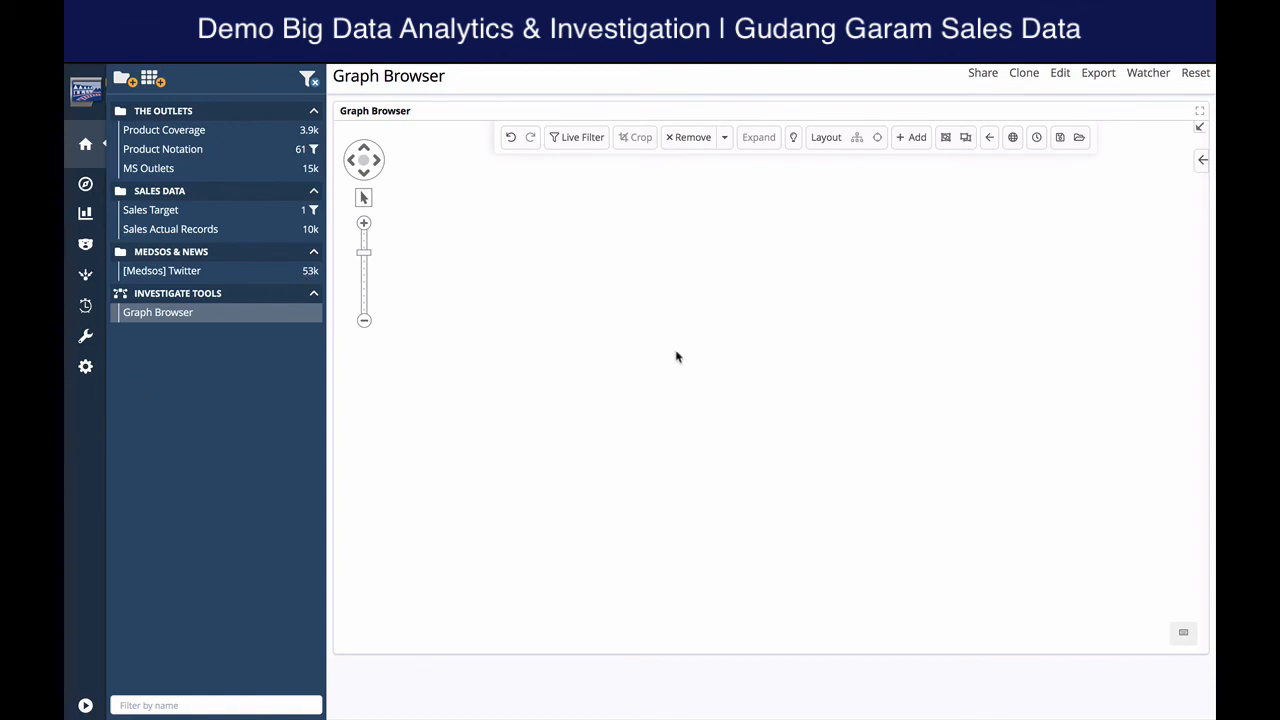
Add the filtered Product Notation records to the empty graph without related entities and rearrange them into a grid
{"action": "left_click_drag", "start_coordinate": [276, 149], "coordinate": [612, 357]}
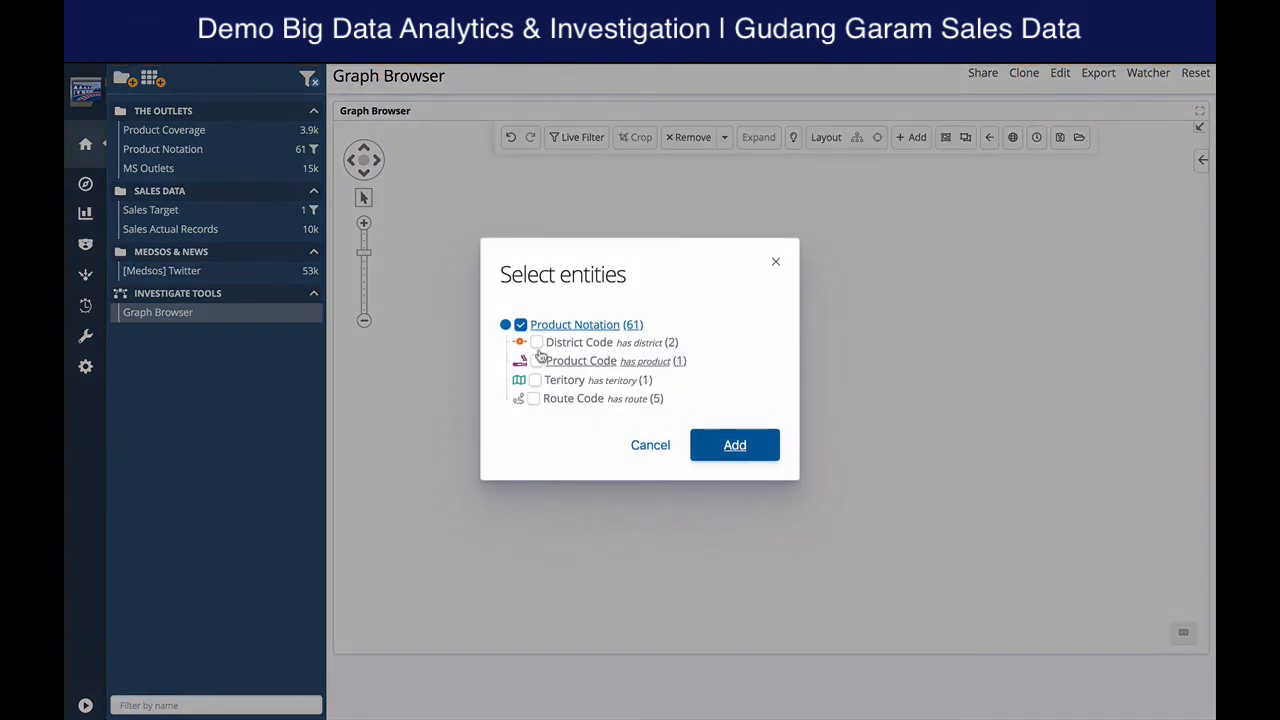
{"action": "left_click", "coordinate": [734, 444]}
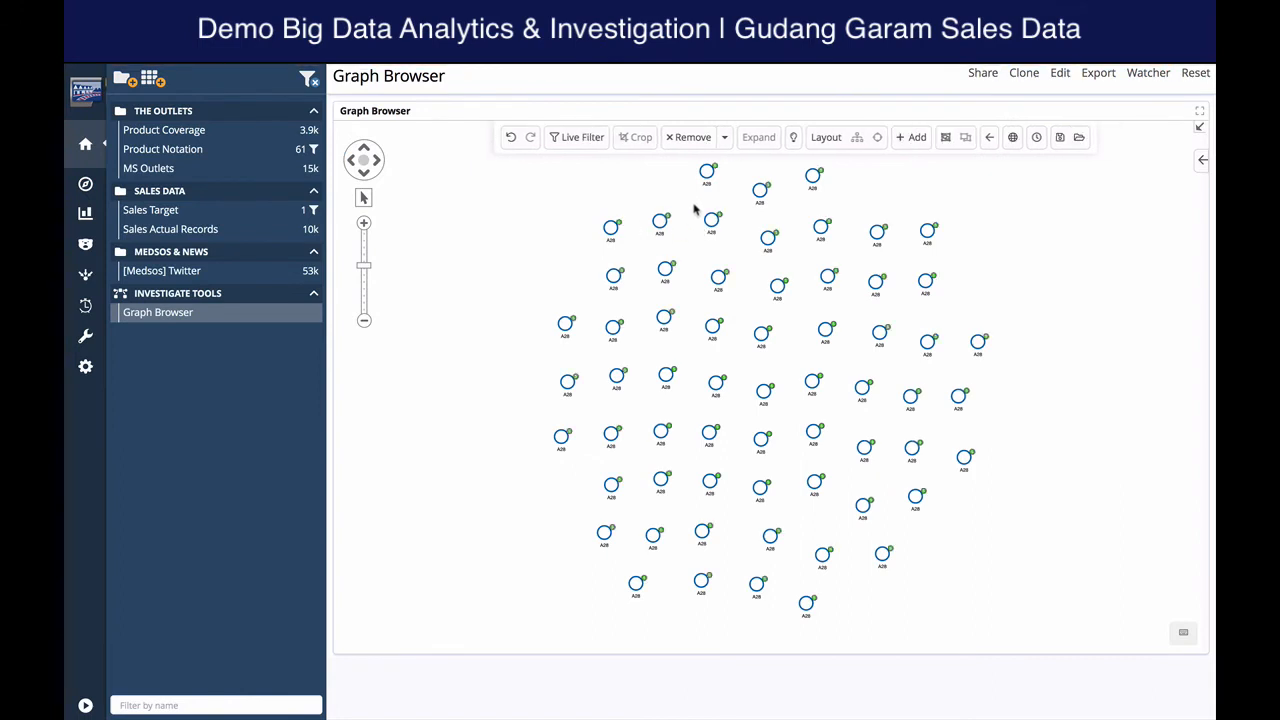
{"action": "left_click", "coordinate": [826, 137]}
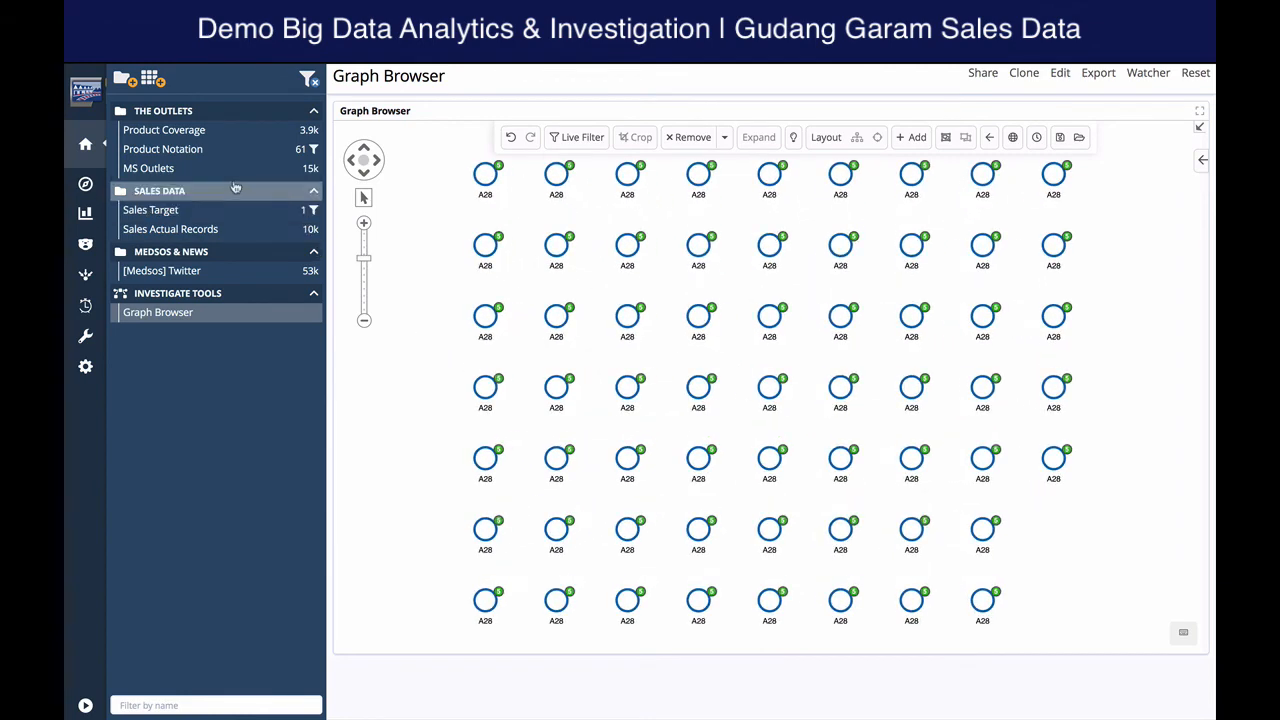
Add the first 500 MS Outlets entities with District Code and Teritory to the graph, and select the nodes in its middle area
{"action": "left_click_drag", "start_coordinate": [229, 172], "coordinate": [830, 354]}
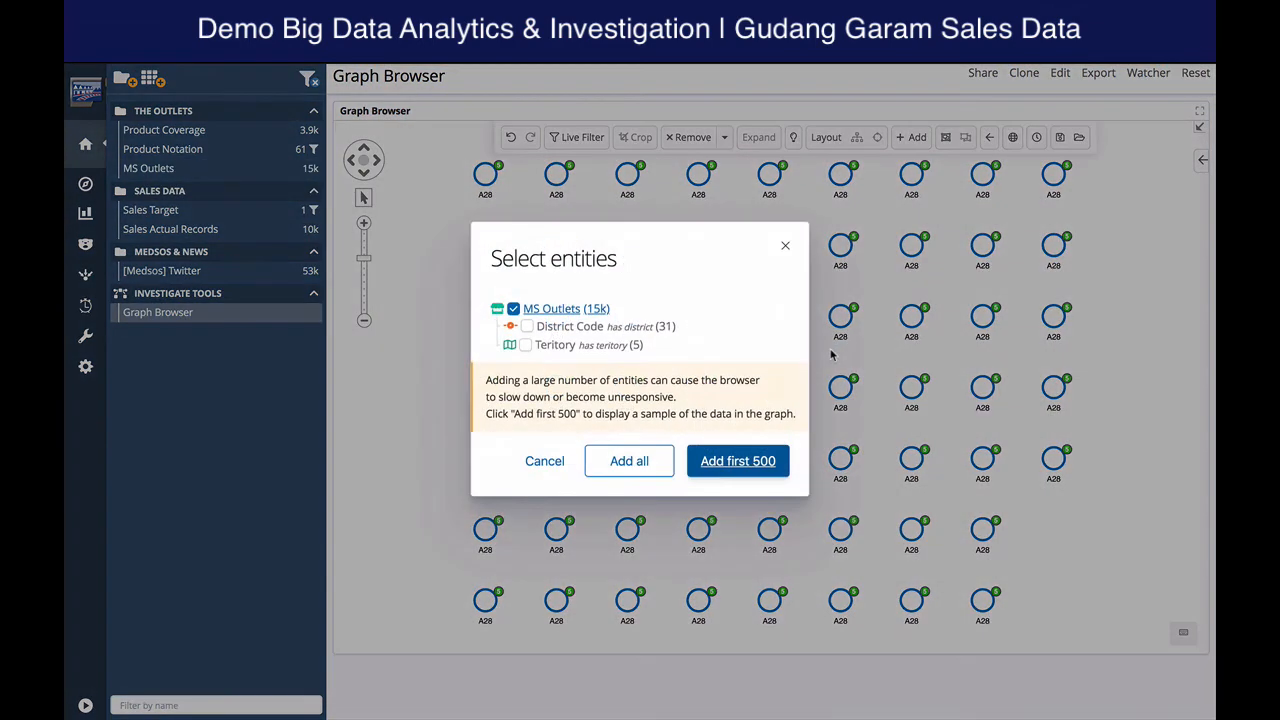
{"action": "left_click", "coordinate": [527, 327]}
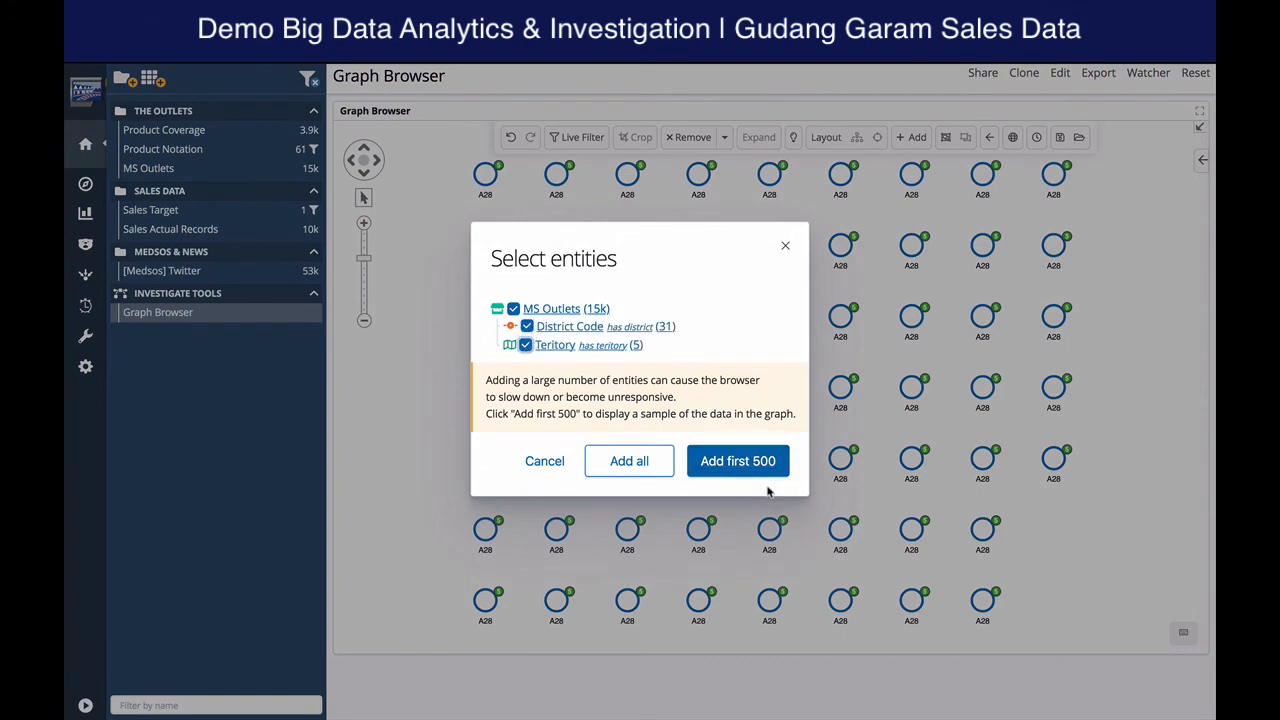
{"action": "left_click", "coordinate": [744, 460]}
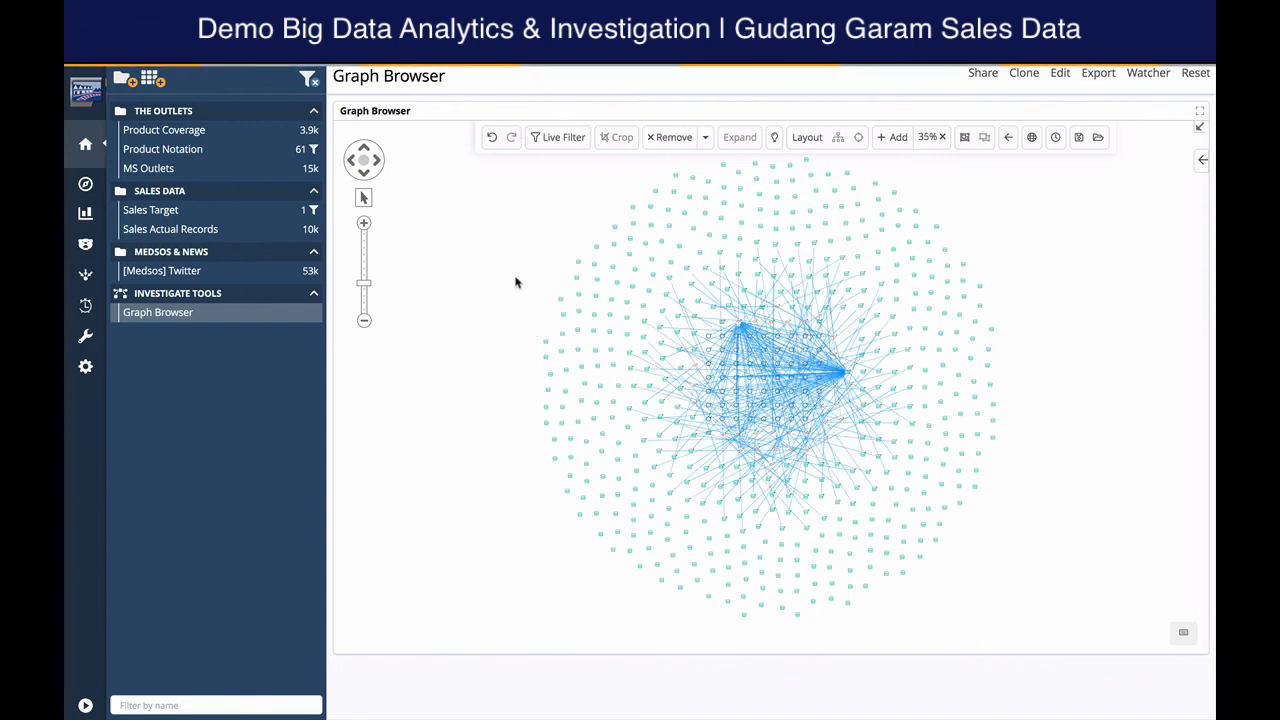
{"action": "left_click_drag", "start_coordinate": [515, 282], "coordinate": [925, 495]}
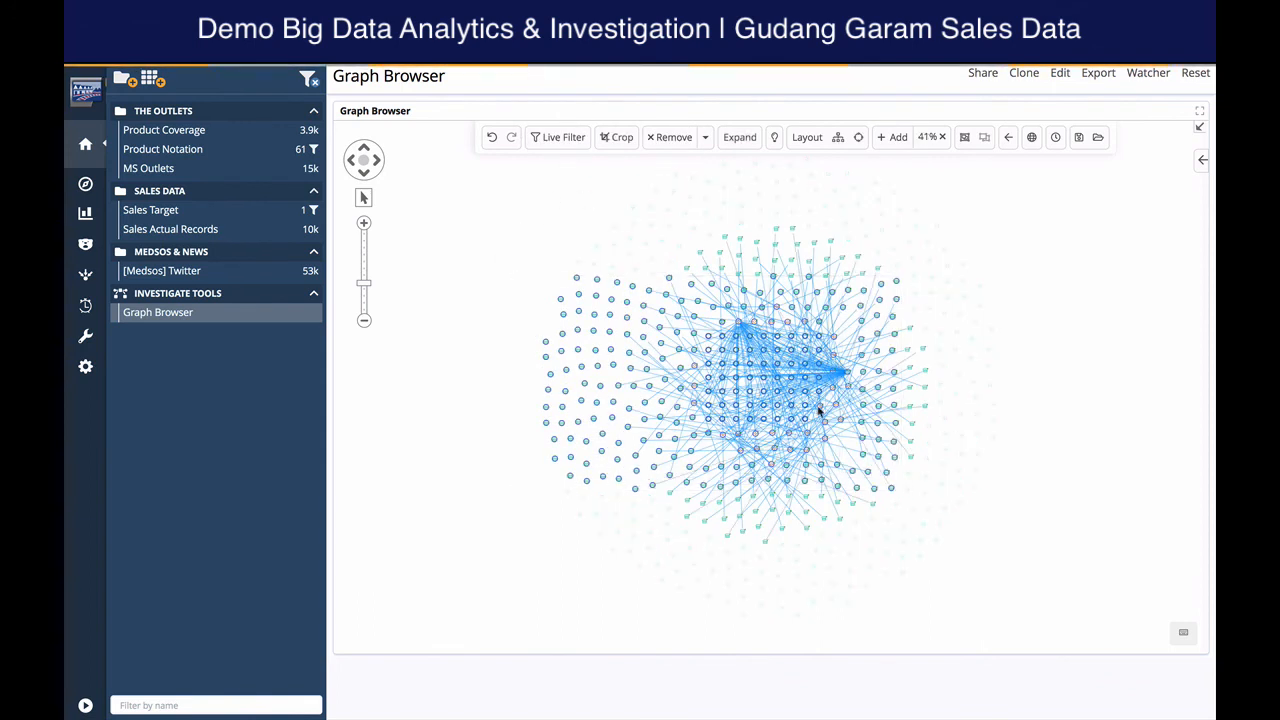
Crop the graph to a rectangular selection of nodes in its central area and rearrange the remaining nodes
{"action": "left_click", "coordinate": [625, 142]}
{"action": "left_click_drag", "start_coordinate": [698, 233], "coordinate": [857, 500]}
{"action": "left_click", "coordinate": [617, 137]}
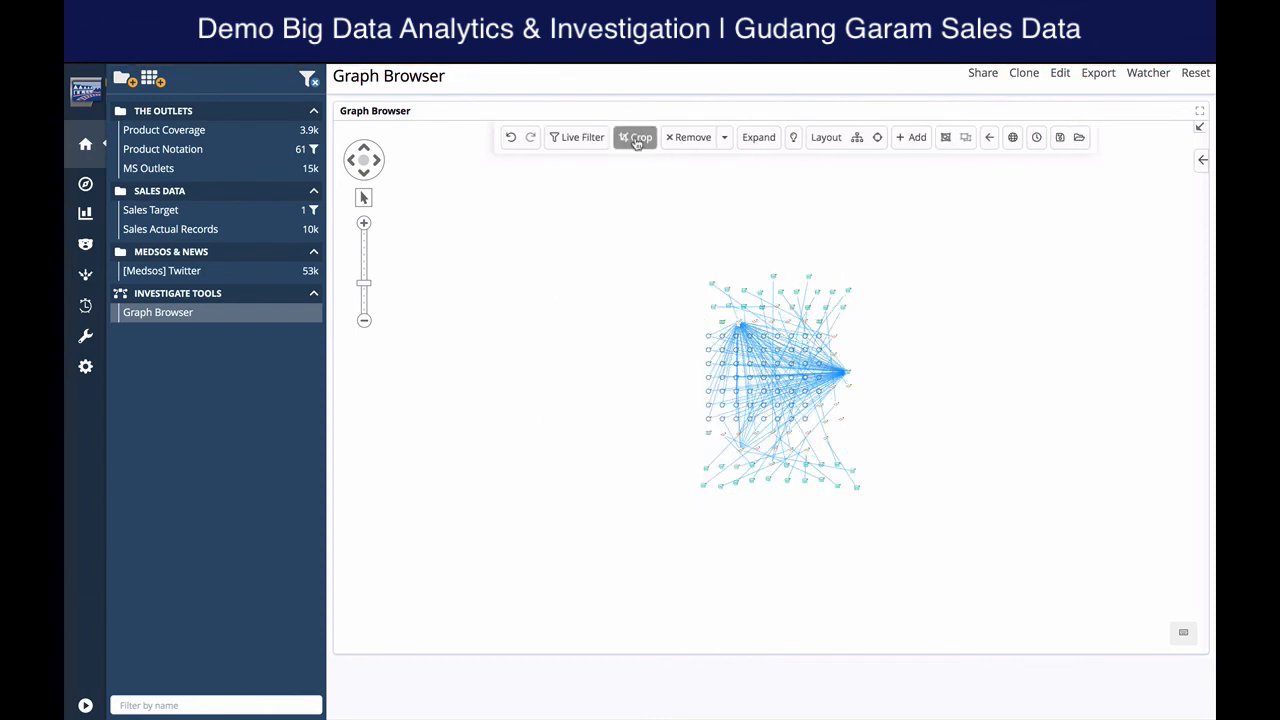
{"action": "left_click", "coordinate": [806, 138]}
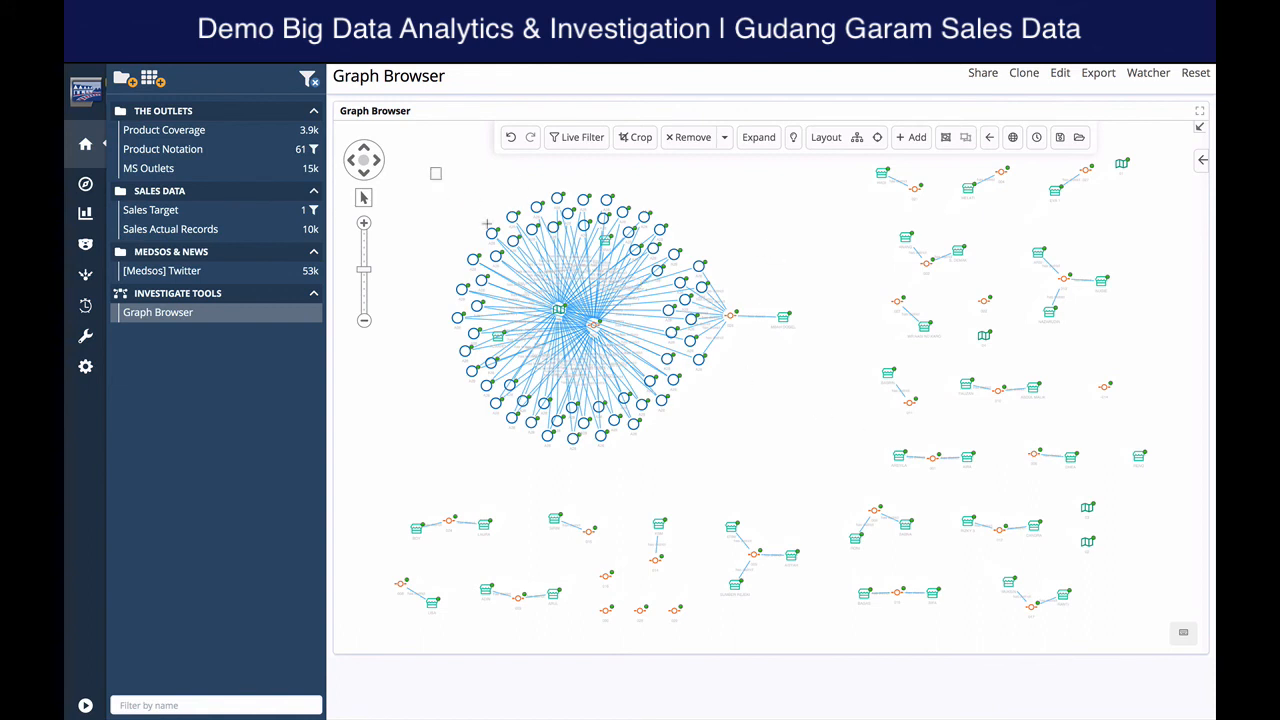
Crop the graph to the large circular cluster with its linked district branch and rearrange its layout
{"action": "left_click_drag", "start_coordinate": [487, 224], "coordinate": [811, 460]}
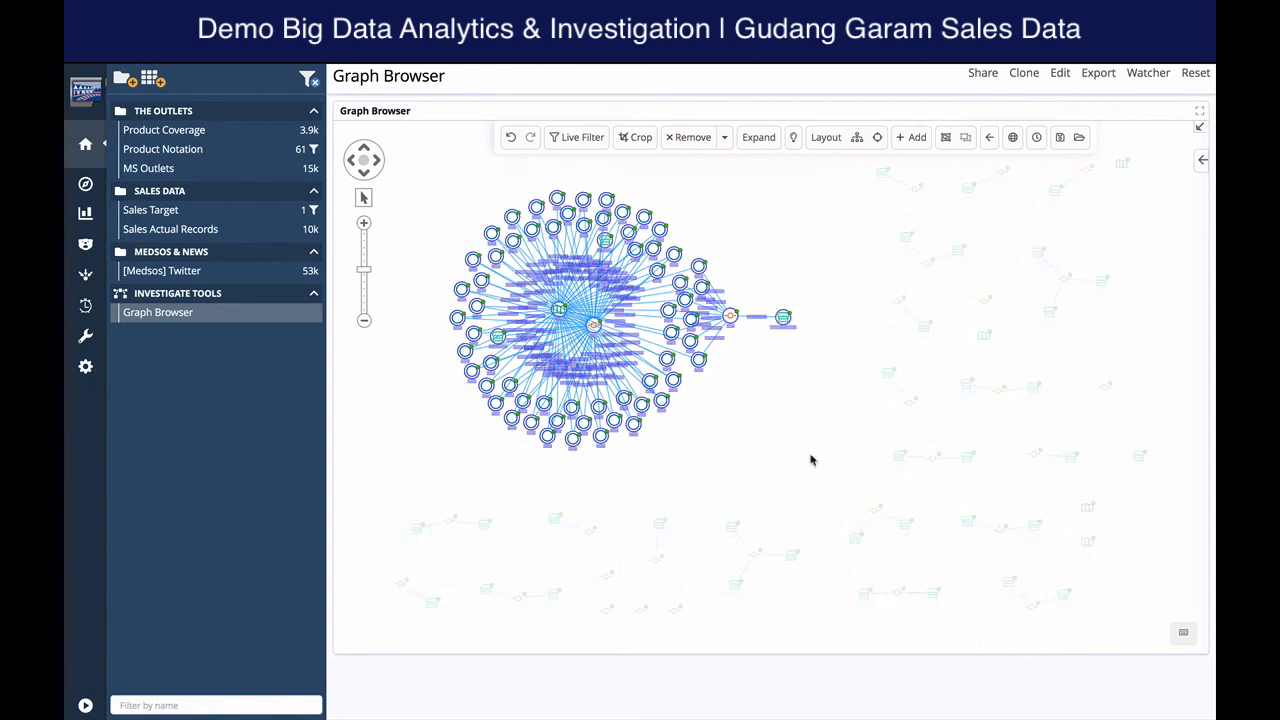
{"action": "left_click", "coordinate": [632, 138]}
{"action": "left_click", "coordinate": [826, 137]}
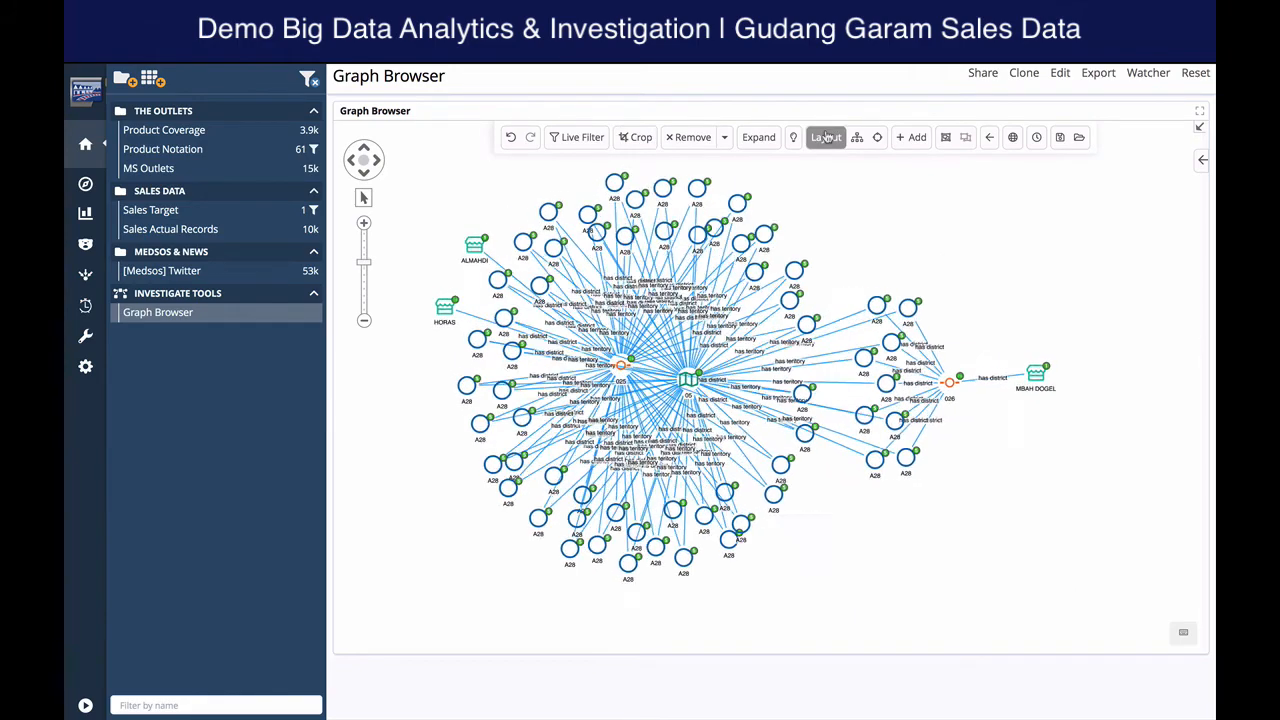
Move the two outlet nodes linked to district 025 outward and pull territory node 05 away from the cluster's centre
{"action": "left_click_drag", "start_coordinate": [437, 320], "coordinate": [392, 362]}
{"action": "left_click_drag", "start_coordinate": [490, 240], "coordinate": [450, 205]}
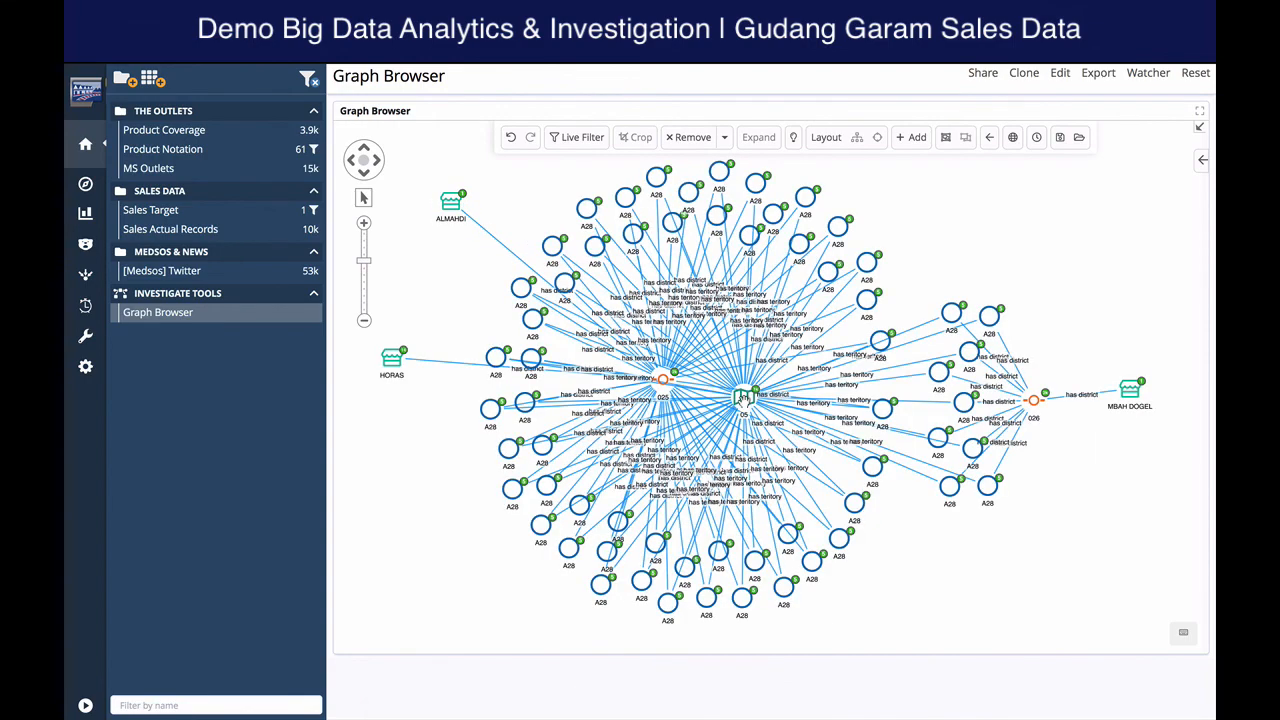
{"action": "left_click_drag", "start_coordinate": [743, 397], "coordinate": [943, 571]}
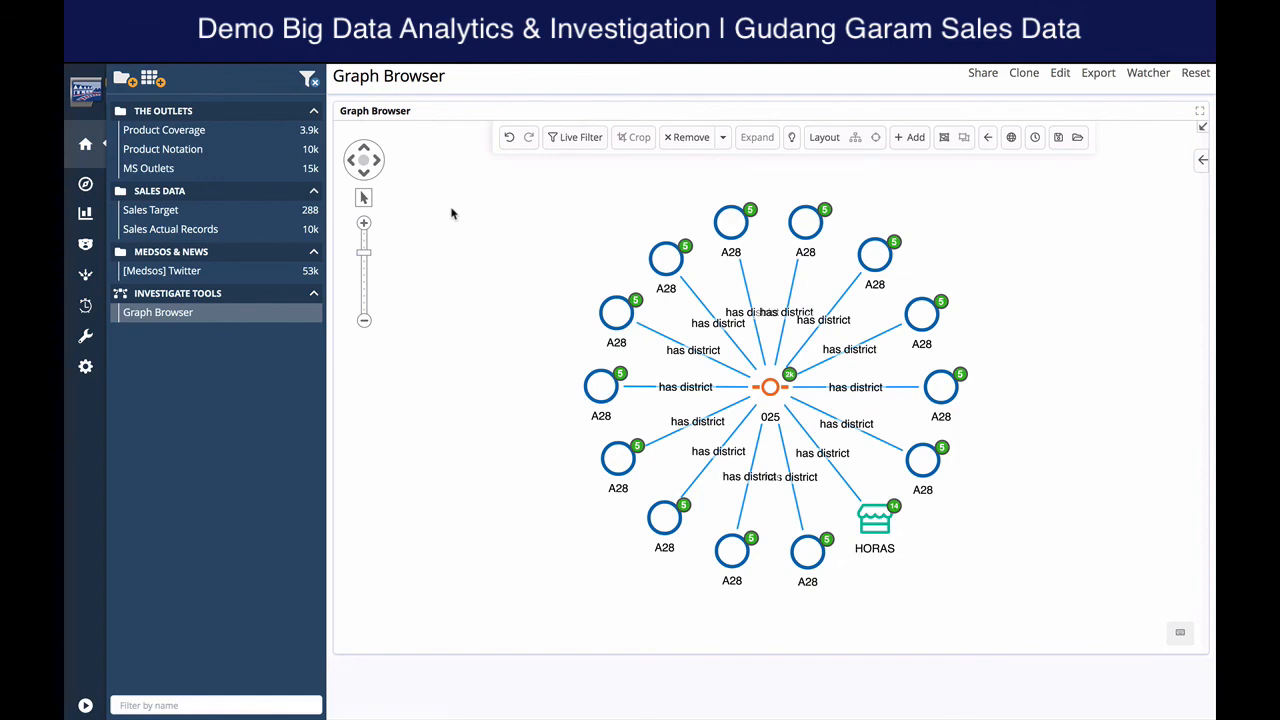
Open the saved graph that links route 1 to its A6 records and outlets, fitting it in view
{"action": "left_click", "coordinate": [1077, 139]}
{"action": "left_click", "coordinate": [368, 361]}
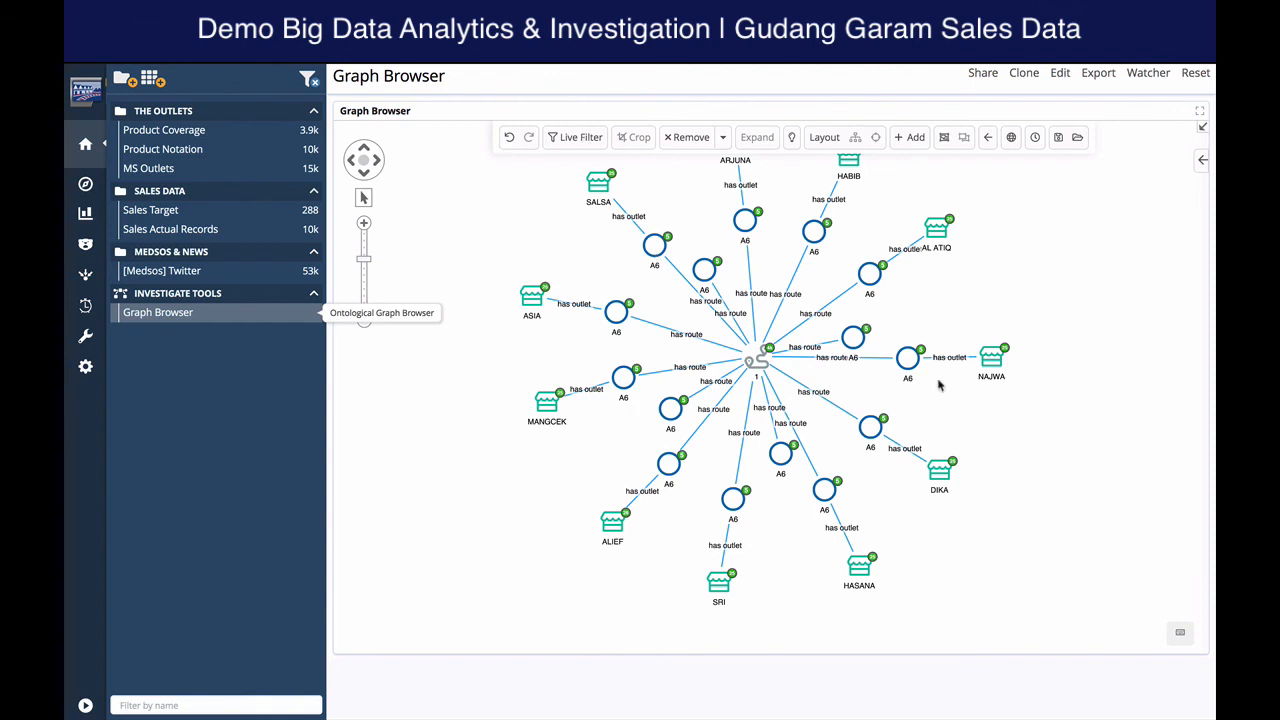
{"action": "left_click", "coordinate": [365, 330]}
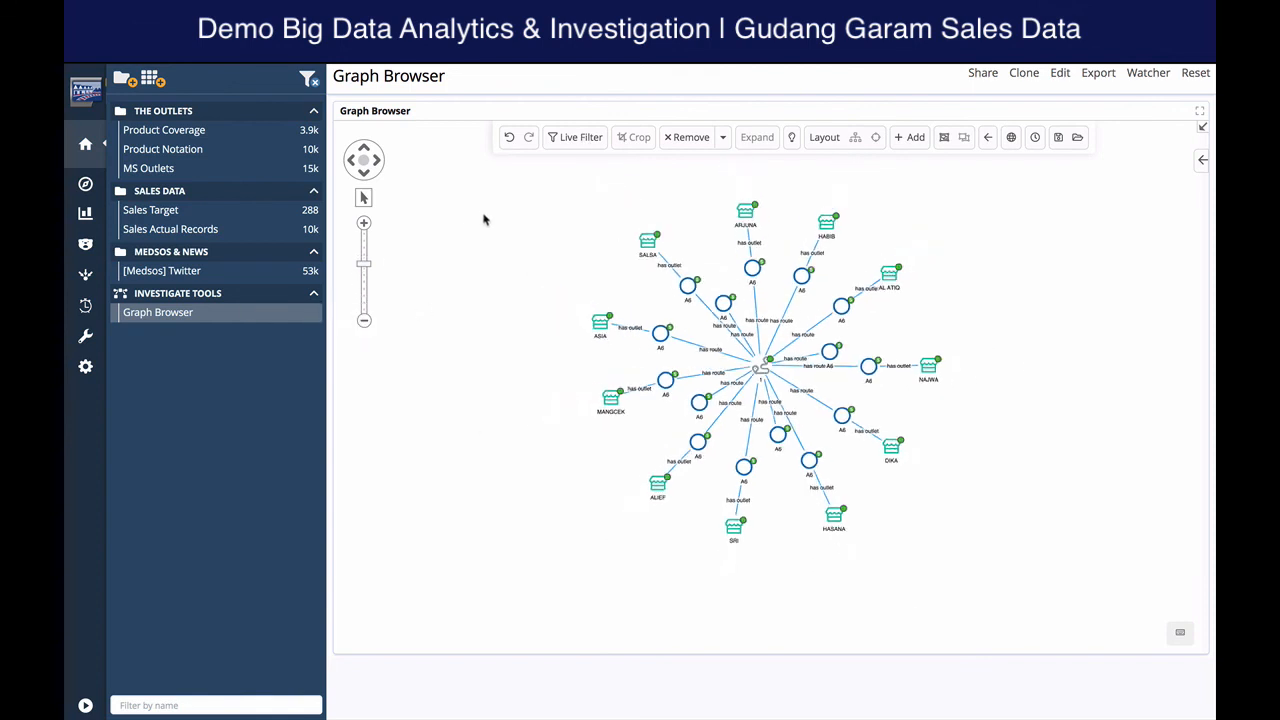
Select all nodes of the route graph and apply them as a live filter to the dashboards
{"action": "left_click_drag", "start_coordinate": [526, 188], "coordinate": [1109, 603]}
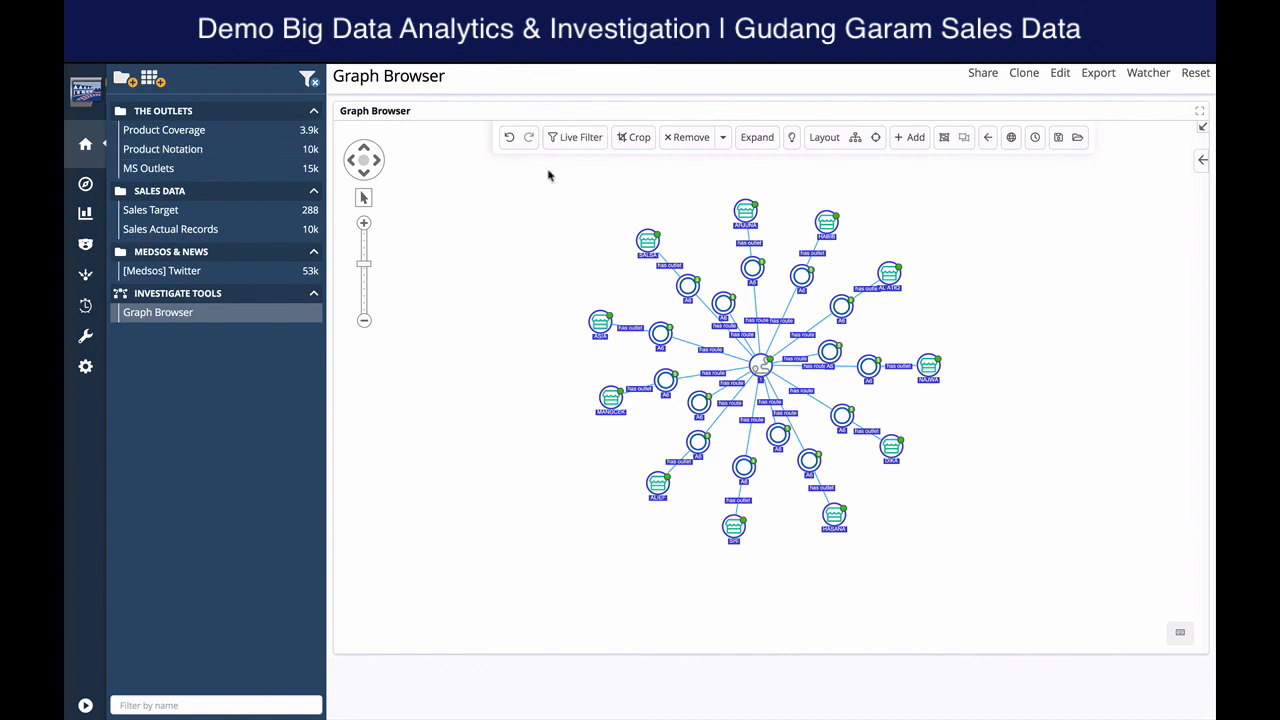
{"action": "left_click", "coordinate": [572, 138]}
{"action": "mouse_move", "coordinate": [386, 114]}
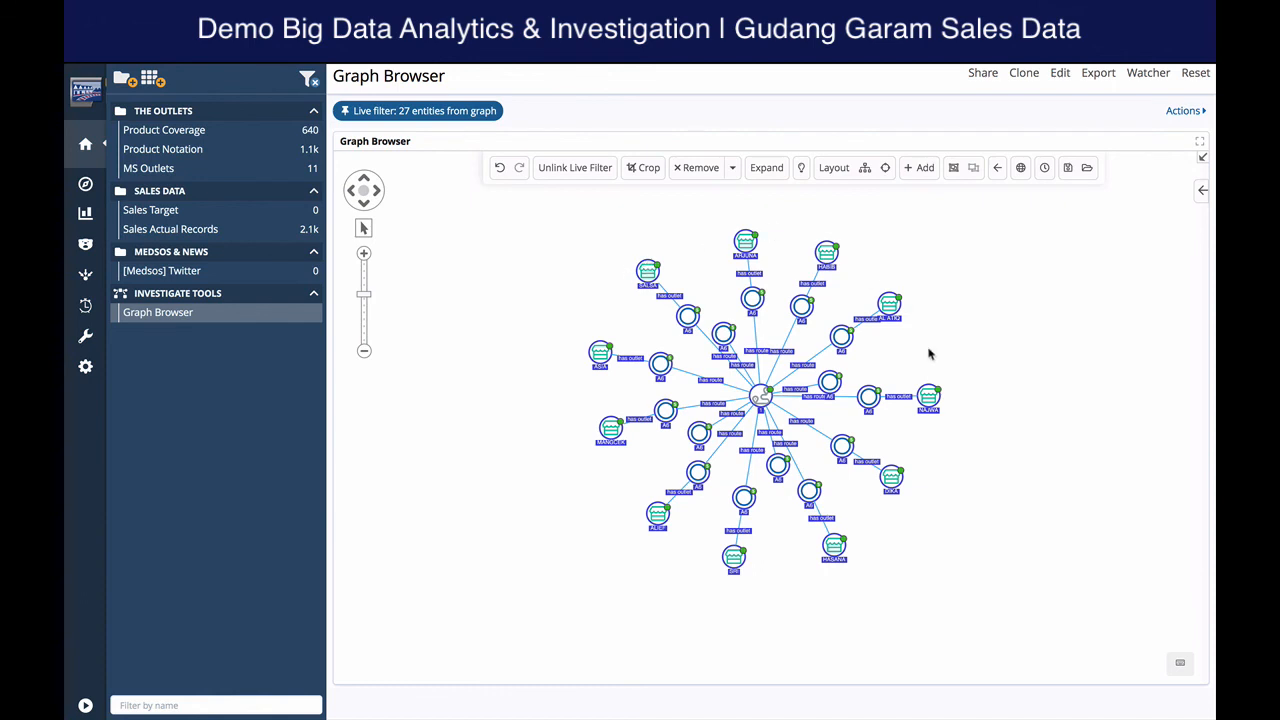
Examine the live-filtered MS Outlets dashboard, including the outlet map, the pie charts and the outlet records
{"action": "left_click", "coordinate": [232, 167]}
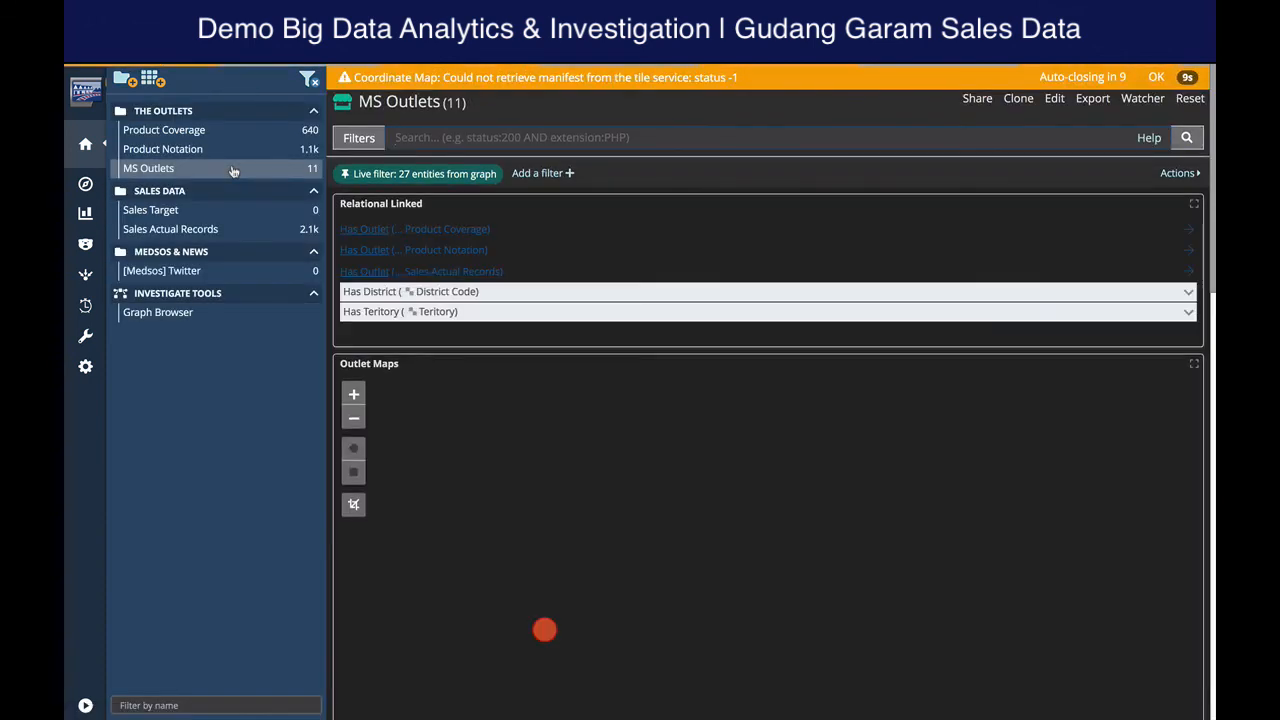
{"action": "scroll", "coordinate": [1186, 464], "scroll_direction": "down", "scroll_amount": 10}
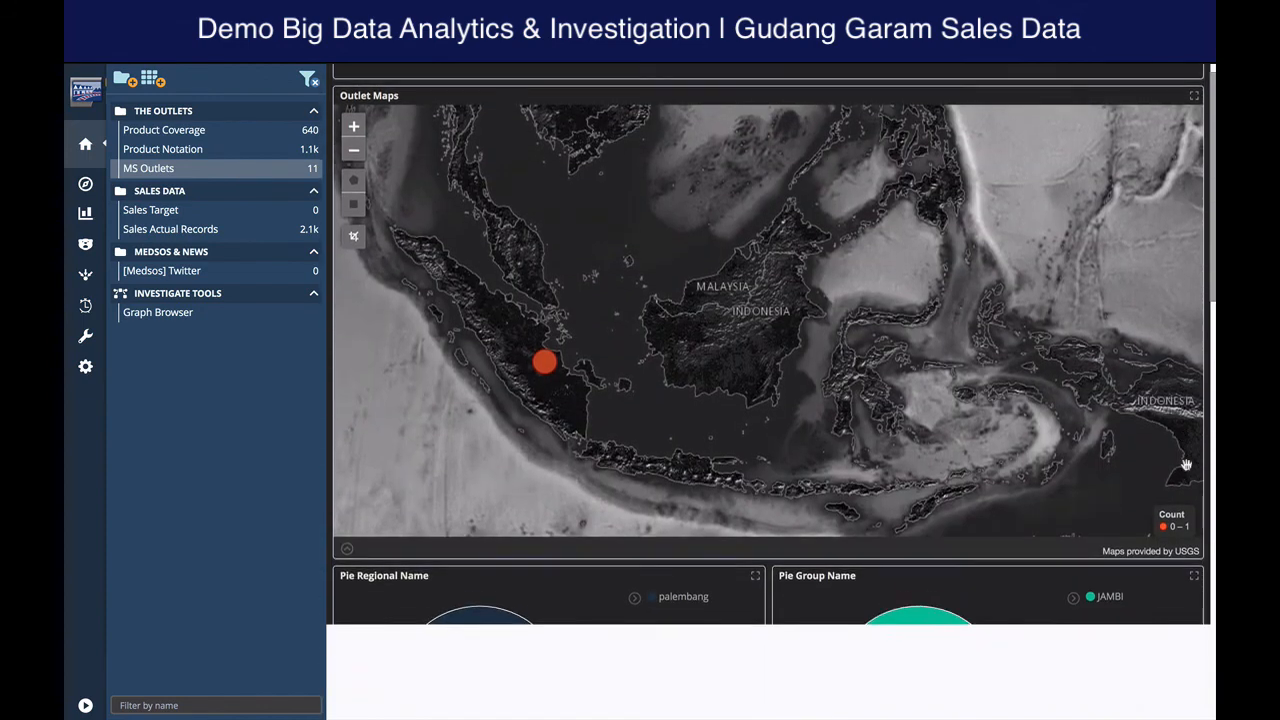
{"action": "scroll", "coordinate": [1186, 464], "scroll_direction": "down", "scroll_amount": 6}
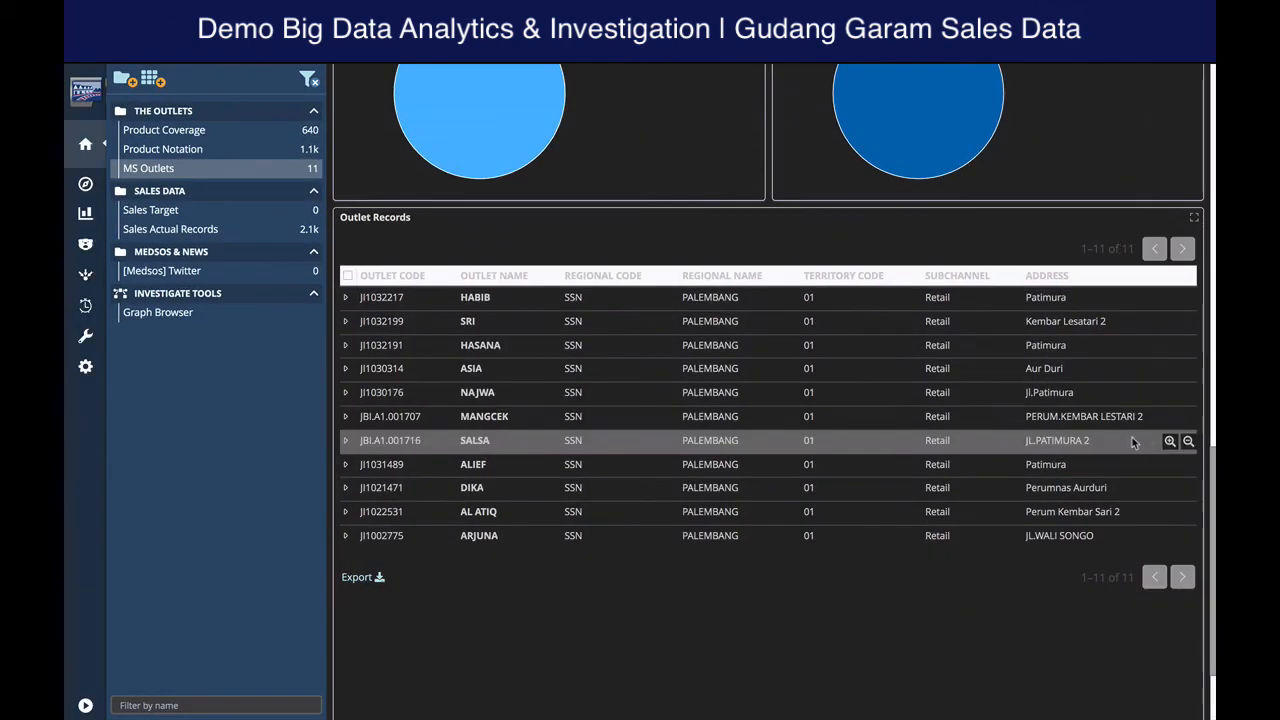
{"action": "scroll", "coordinate": [1132, 437], "scroll_direction": "up", "scroll_amount": 4}
{"action": "scroll", "coordinate": [1132, 437], "scroll_direction": "down", "scroll_amount": 2}
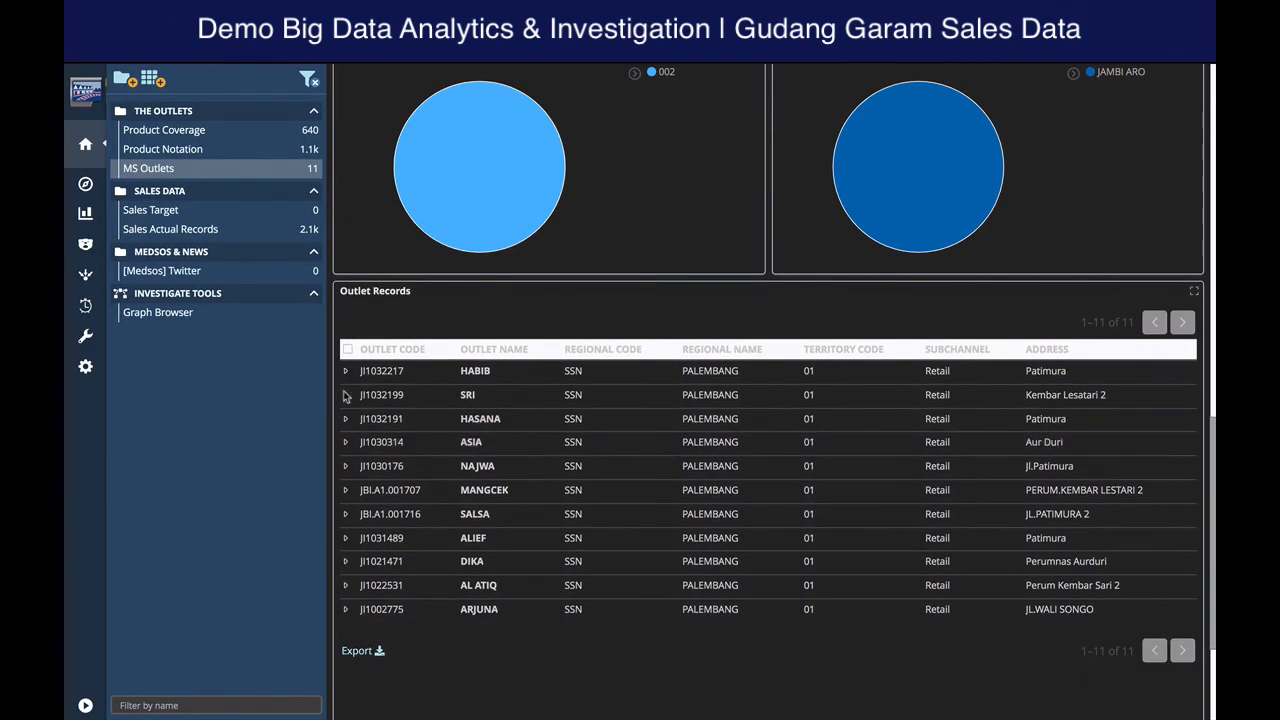
{"action": "scroll", "coordinate": [510, 570], "scroll_direction": "up", "scroll_amount": 3}
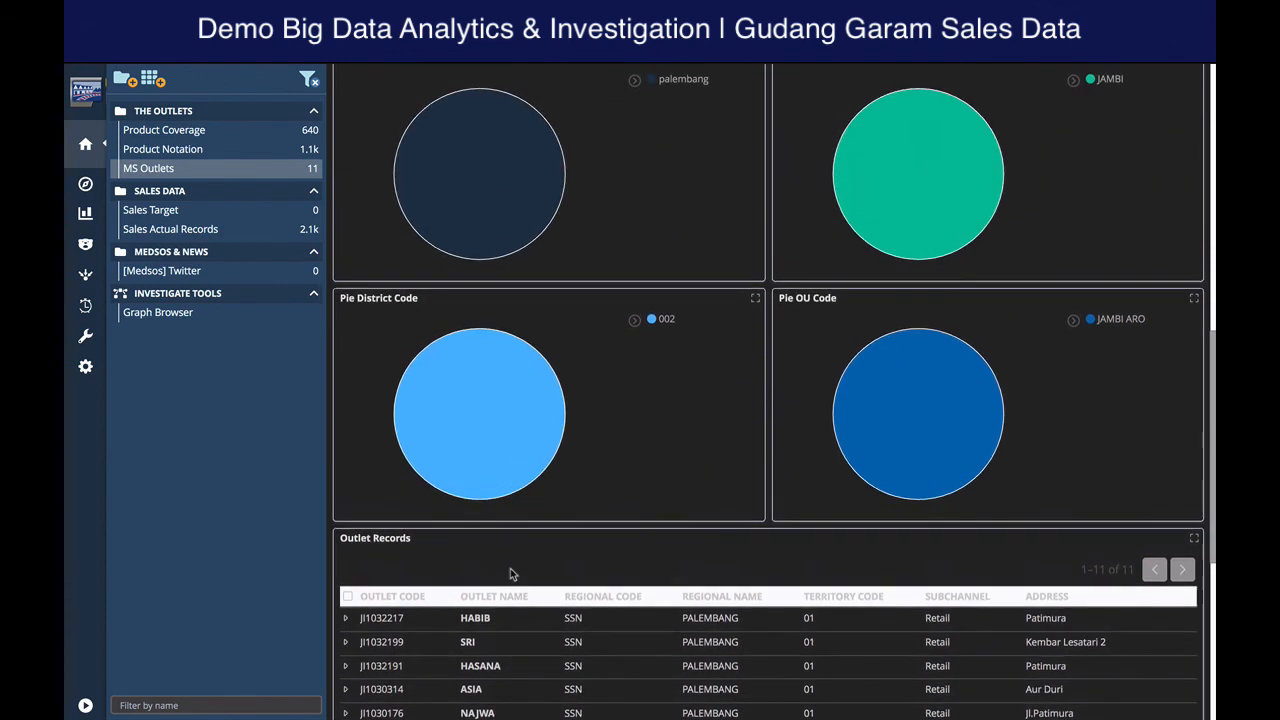
{"action": "scroll", "coordinate": [510, 573], "scroll_direction": "up", "scroll_amount": 5}
{"action": "scroll", "coordinate": [511, 574], "scroll_direction": "up", "scroll_amount": 5}
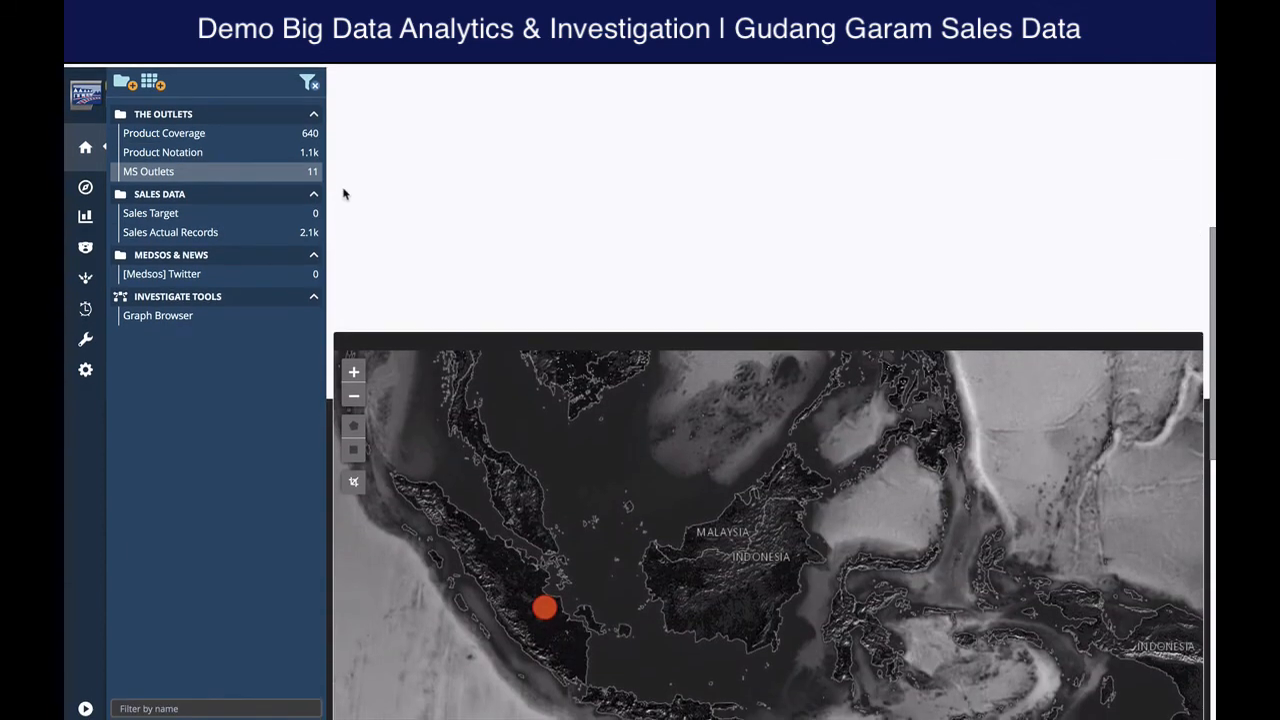
Clear the filters from all dashboards and open the Management page
{"action": "left_click", "coordinate": [309, 79]}
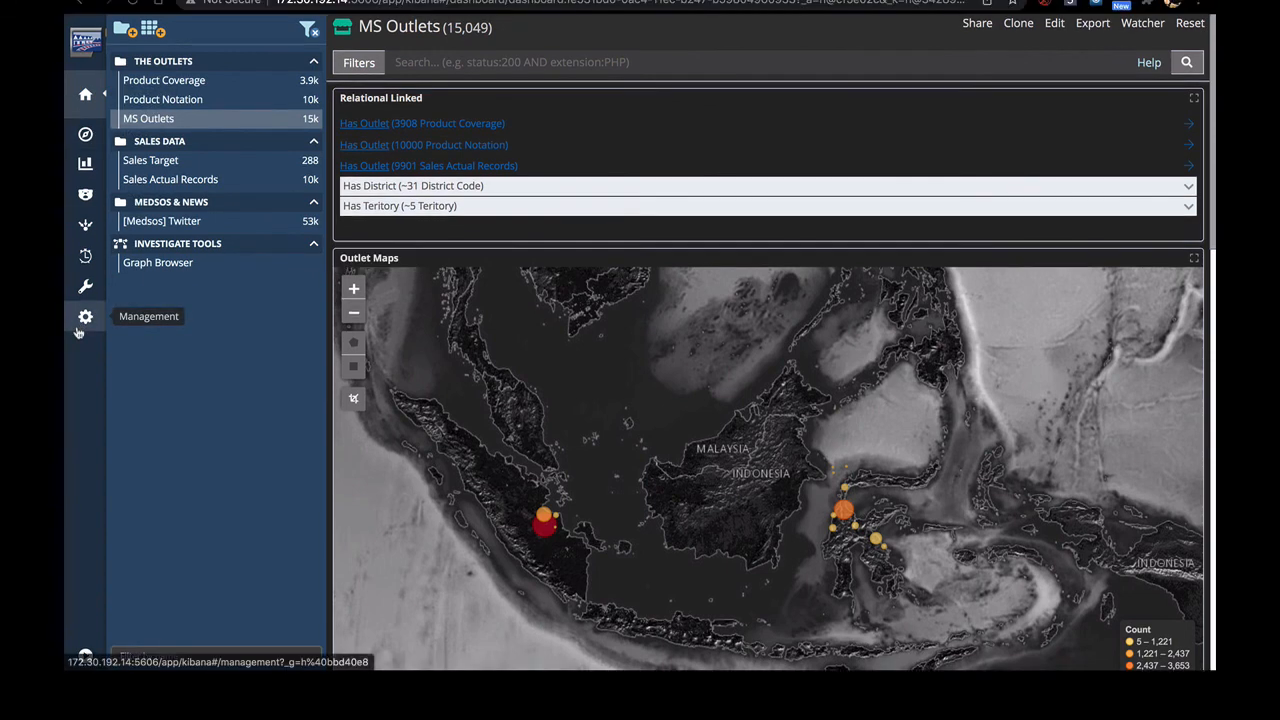
{"action": "left_click", "coordinate": [85, 366]}
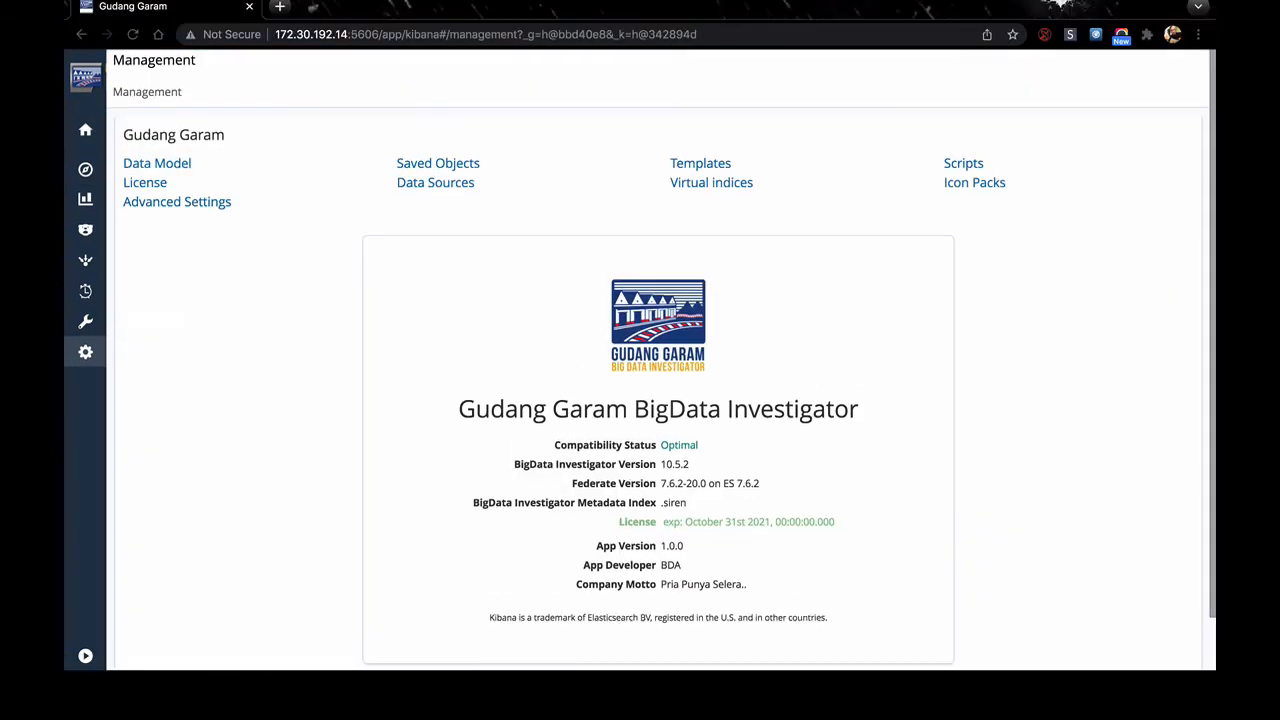